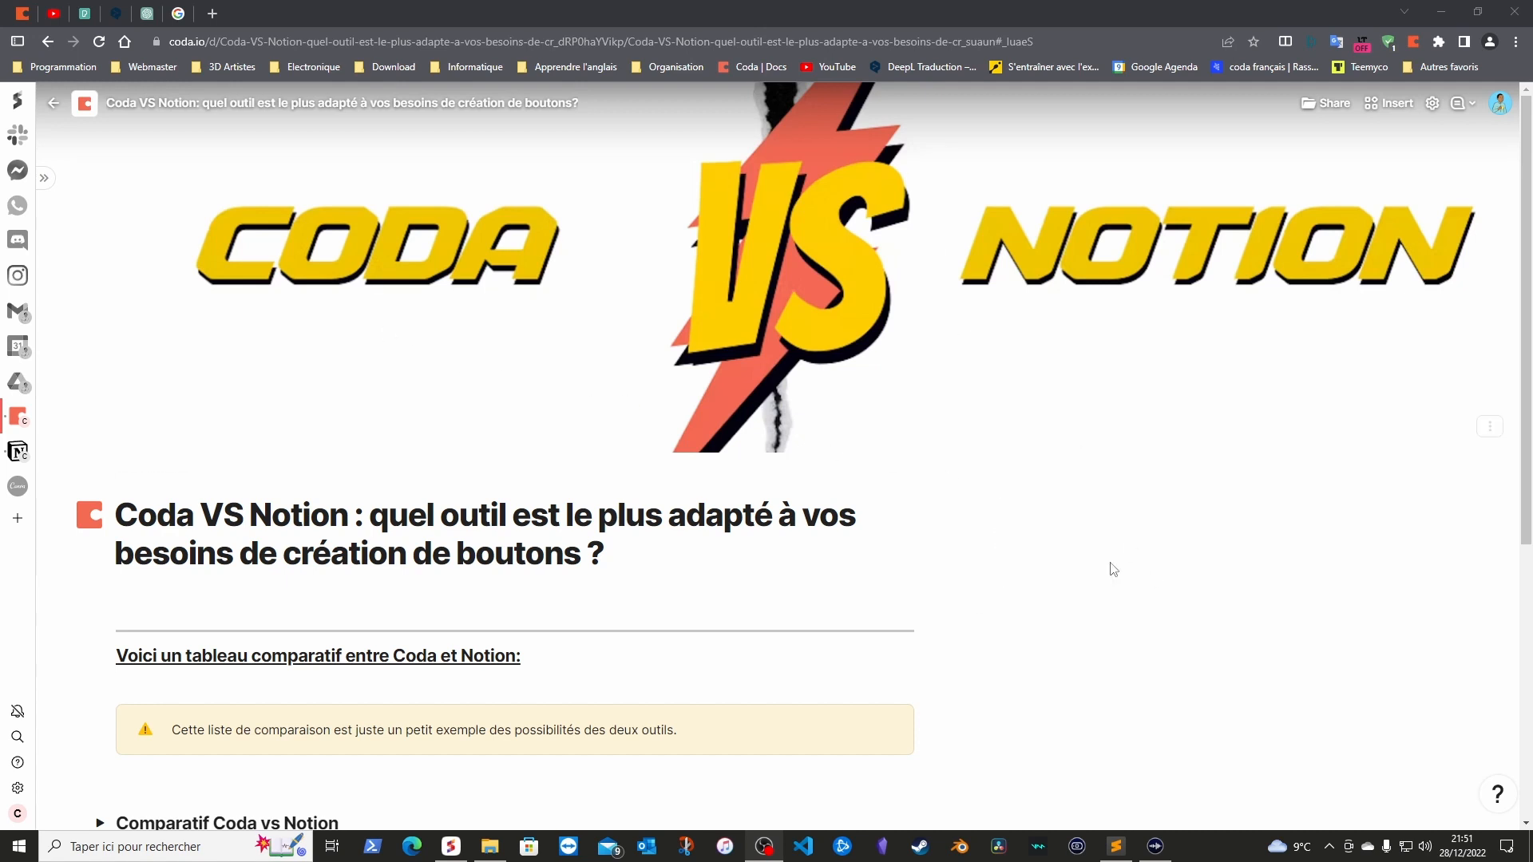
Expand the Comparatif Coda vs Notion table and examine its comparison categories and the text in the Coda and Notion columns
click(44, 177)
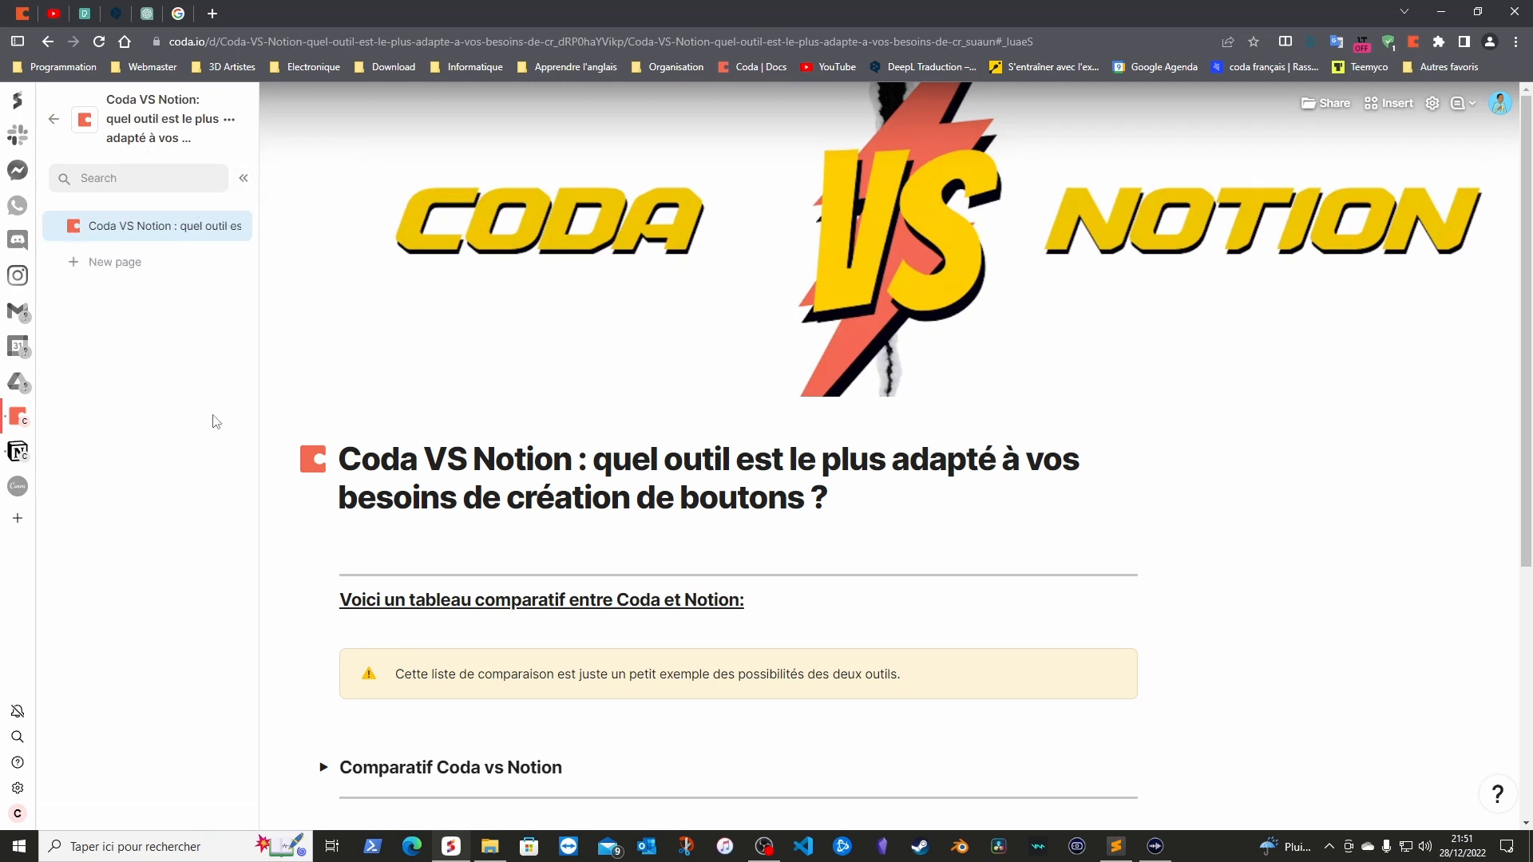
click(243, 177)
scroll(1121, 556, down, 1)
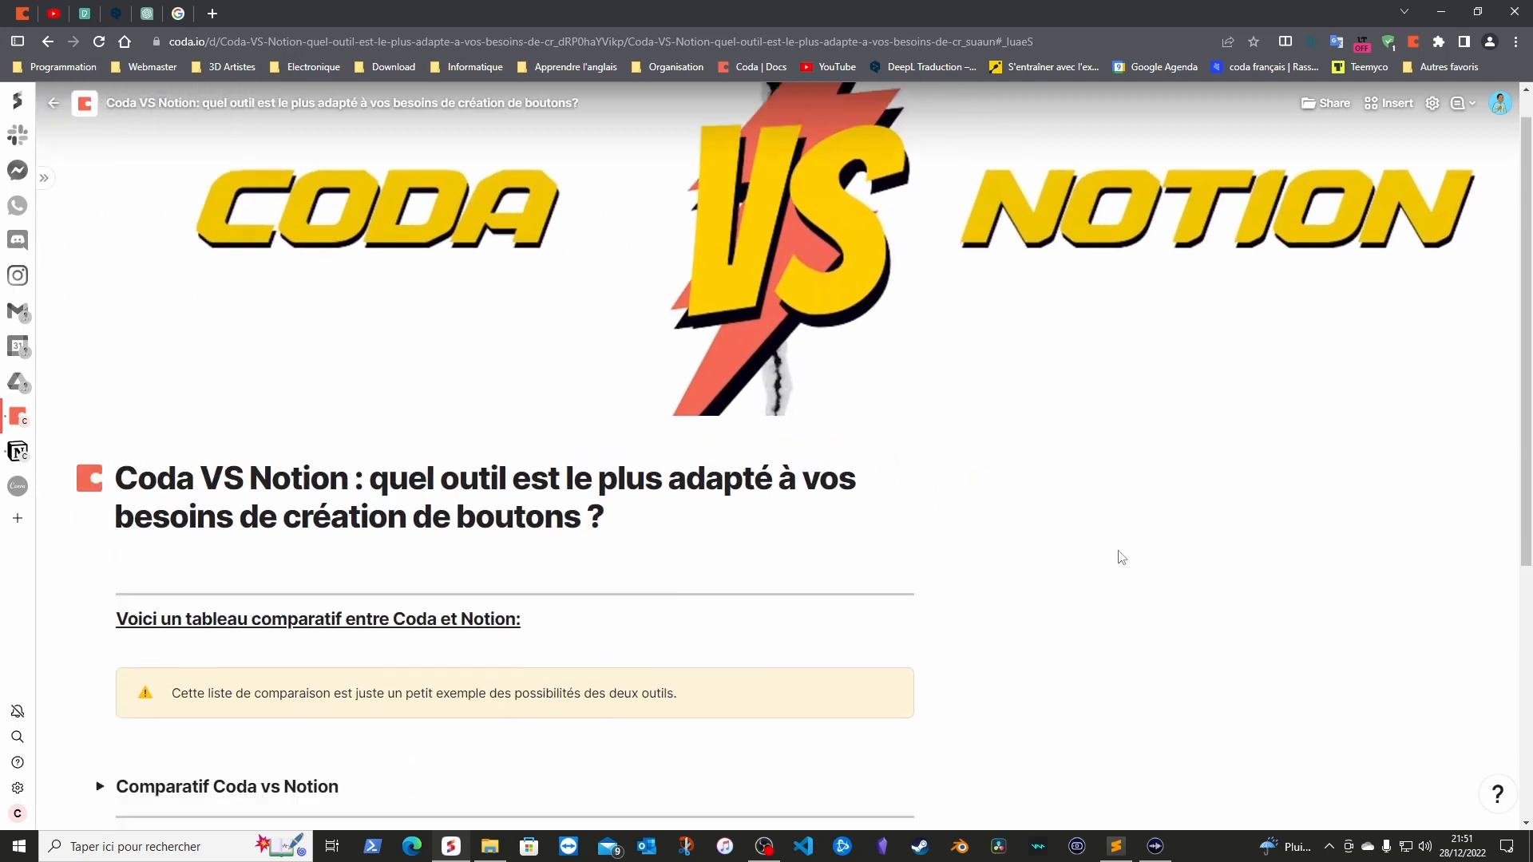
scroll(1101, 519, down, 5)
scroll(1057, 451, up, 2)
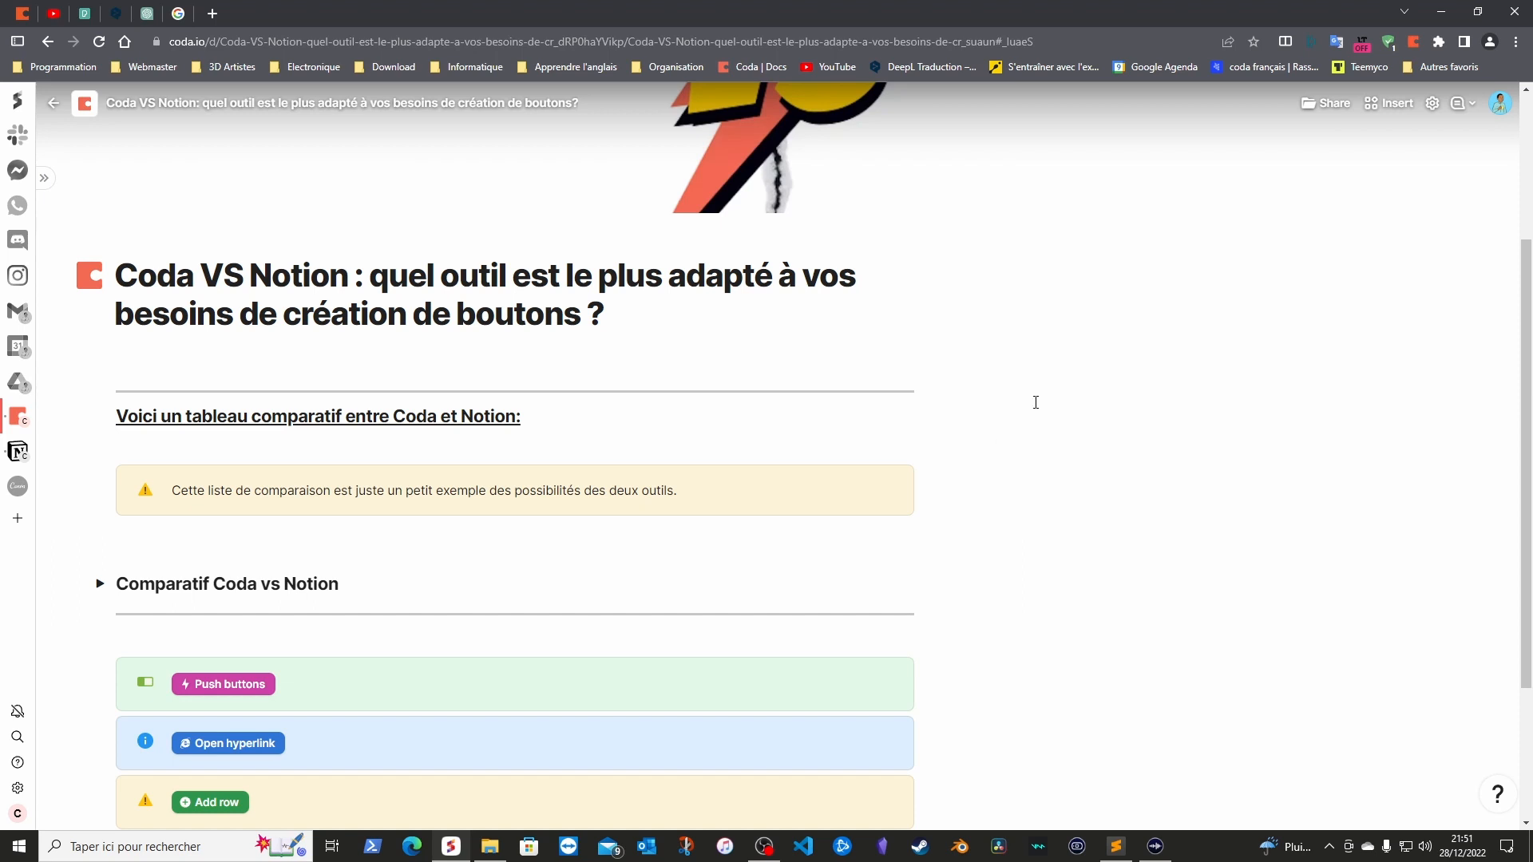
scroll(987, 453, down, 2)
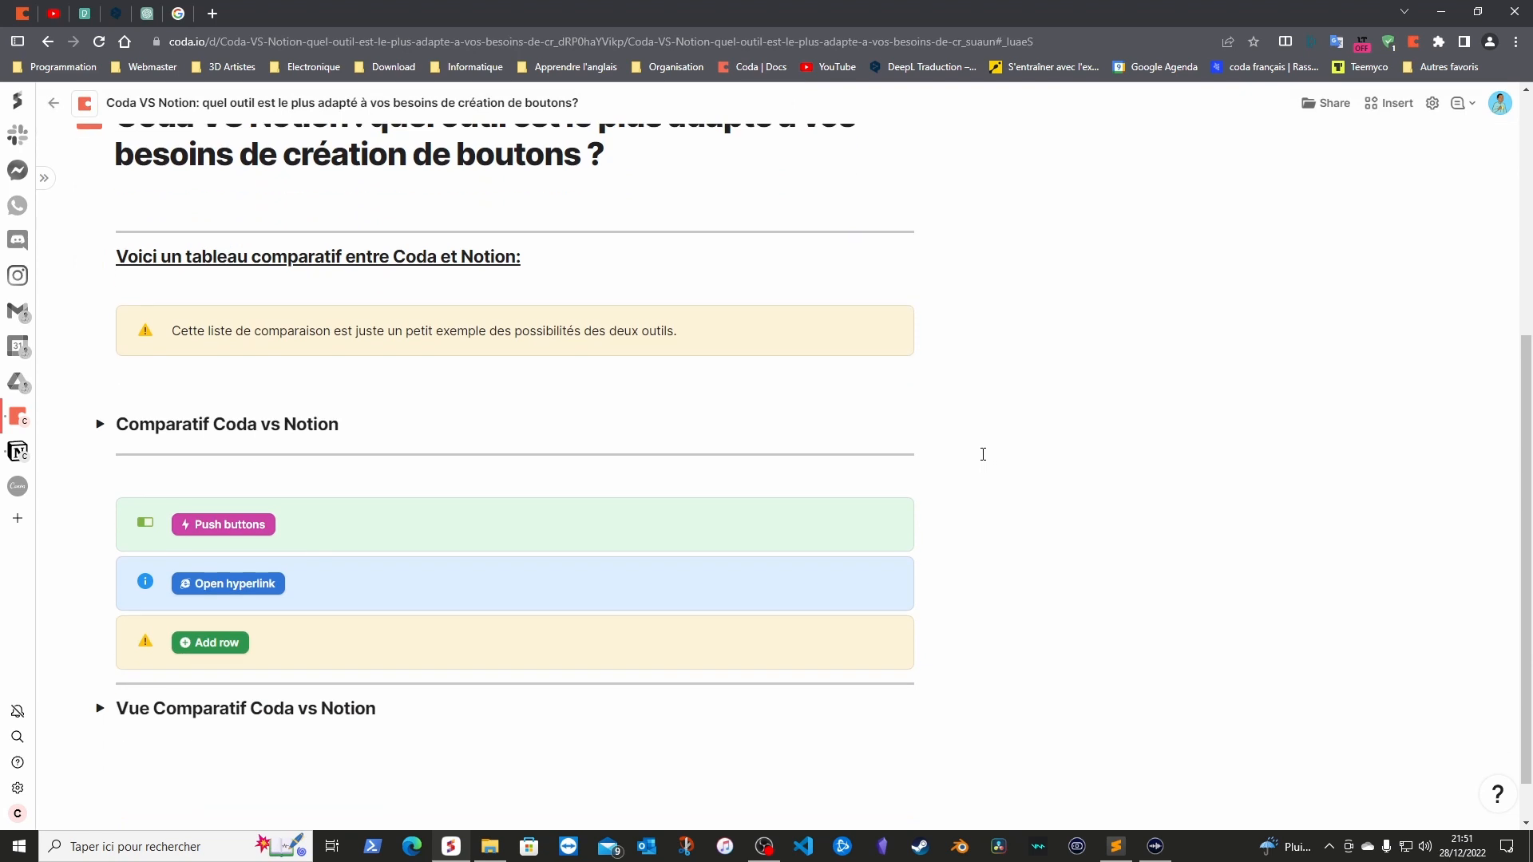
click(101, 424)
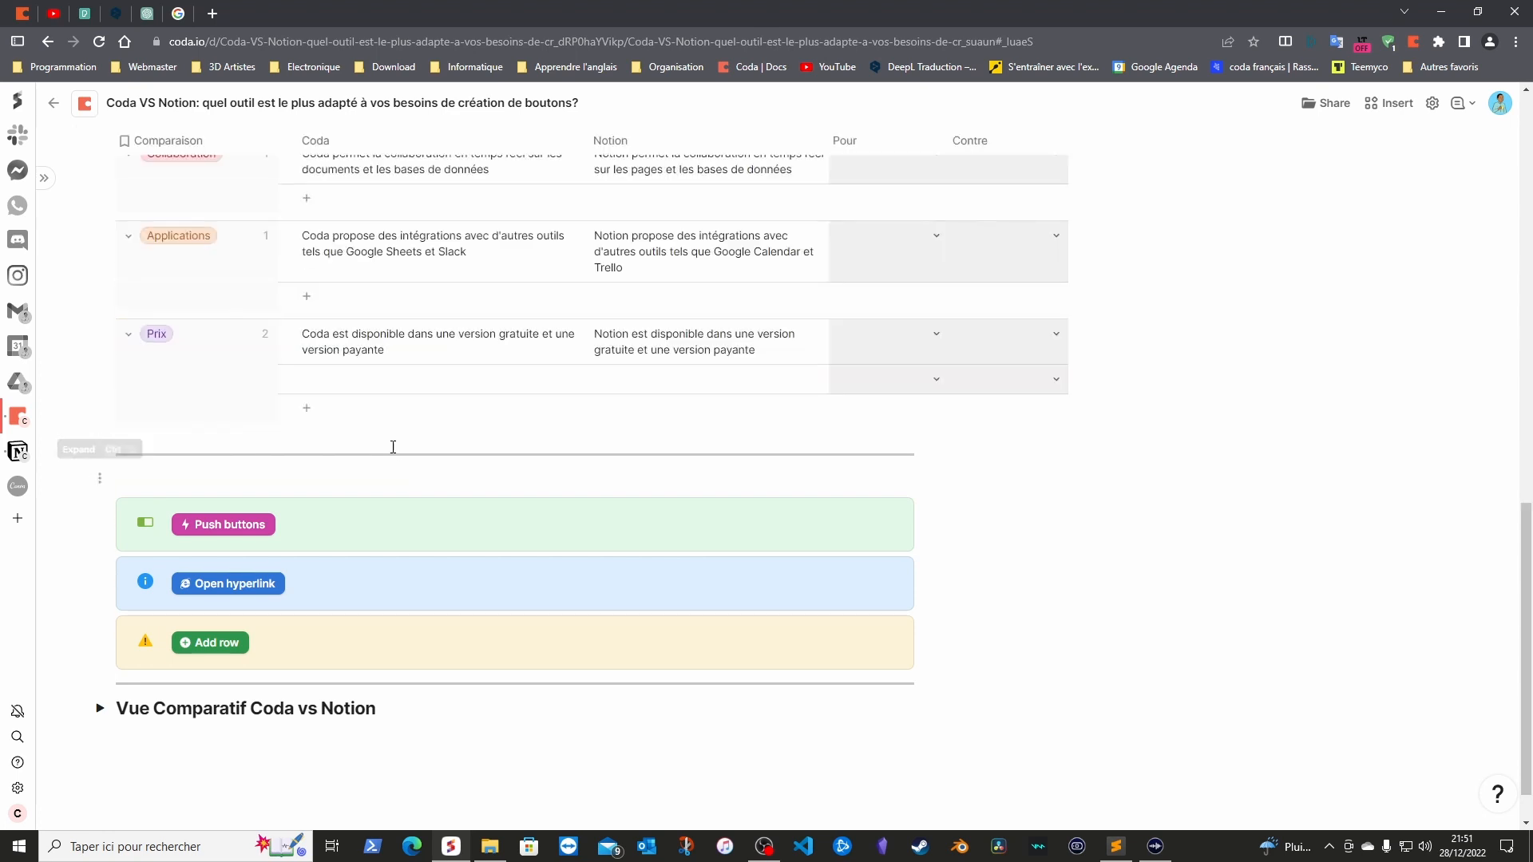
scroll(1211, 332, up, 8)
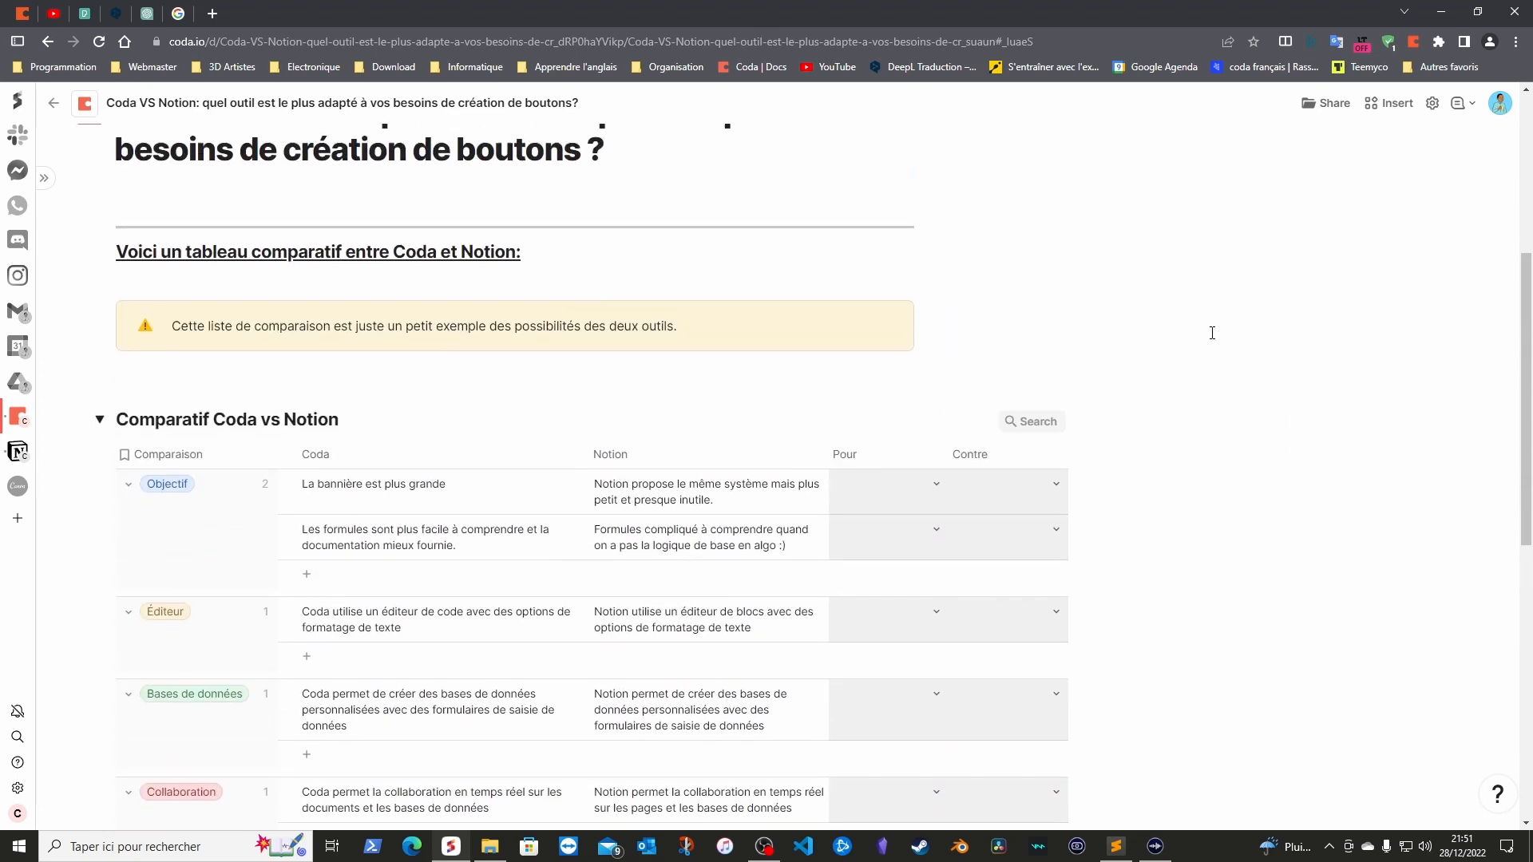
scroll(1211, 334, down, 2)
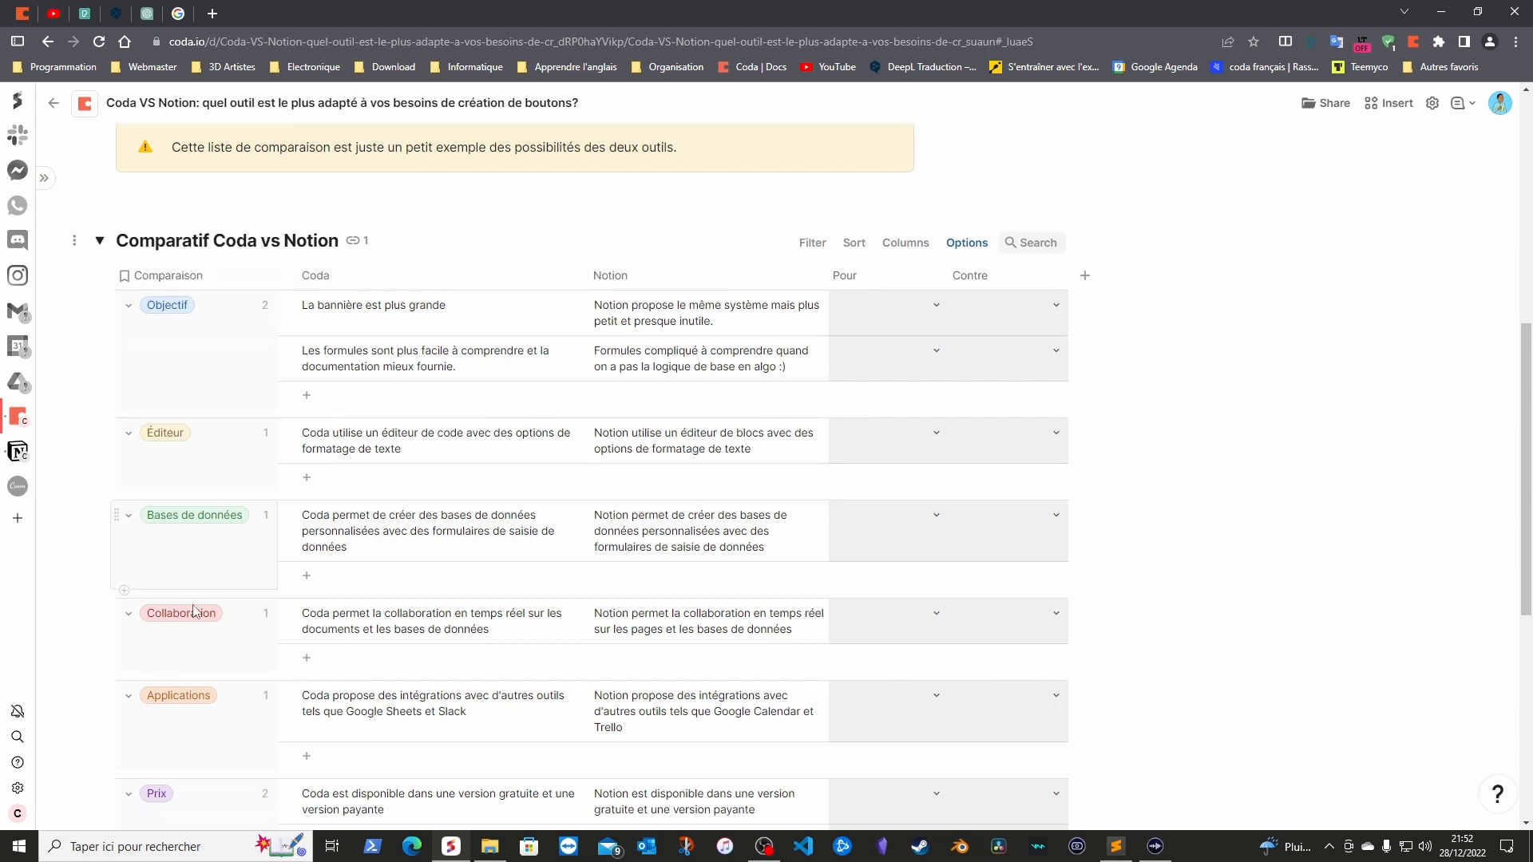
scroll(192, 607, down, 2)
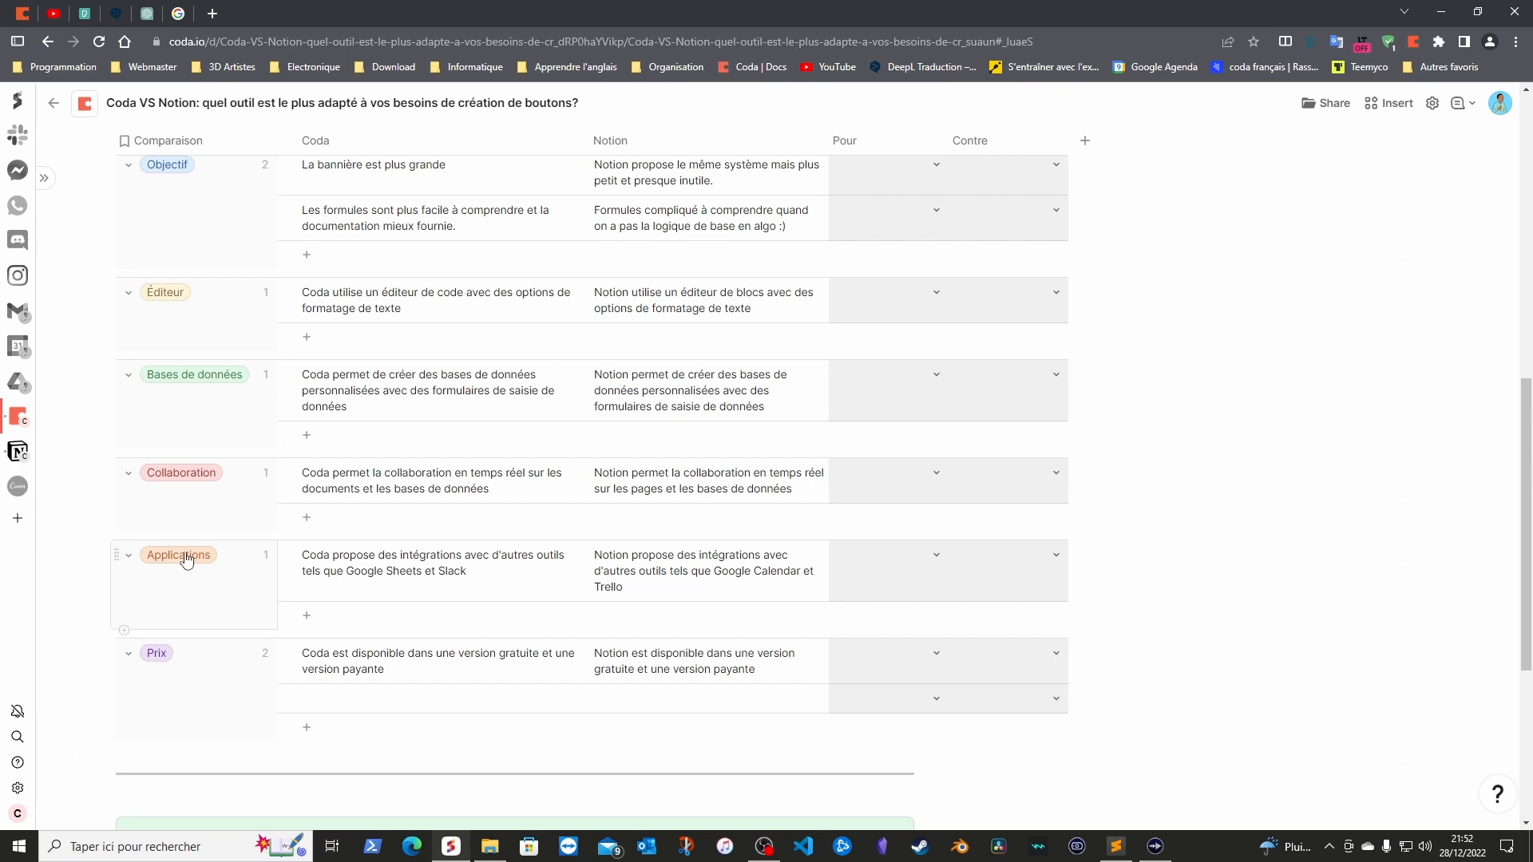
Set the Pour value of the "La bannière est plus grande" row in the Objectif group to Positif Coda
scroll(755, 502, up, 3)
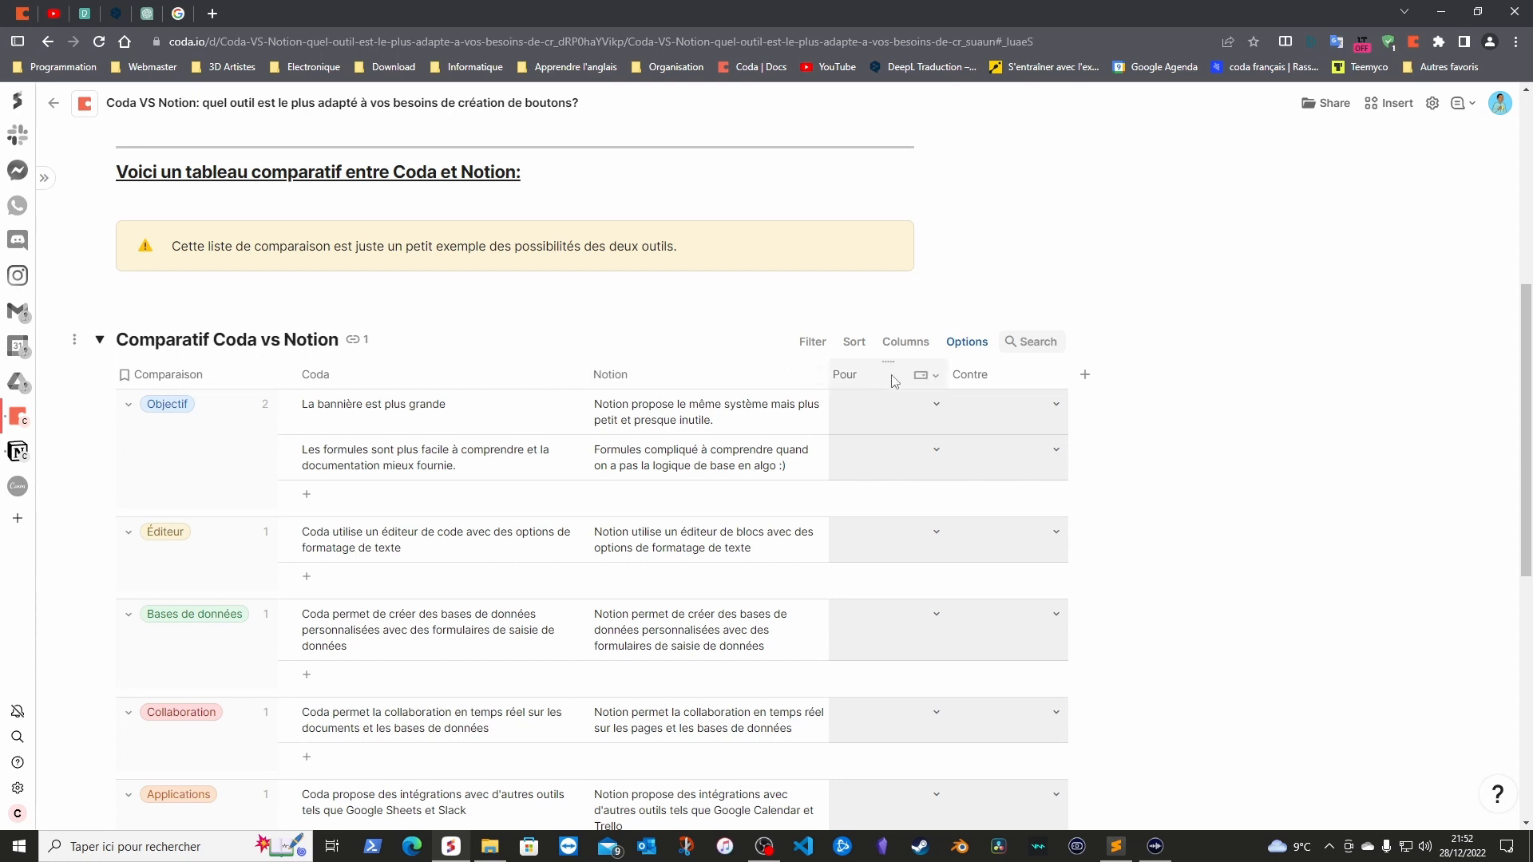
click(936, 406)
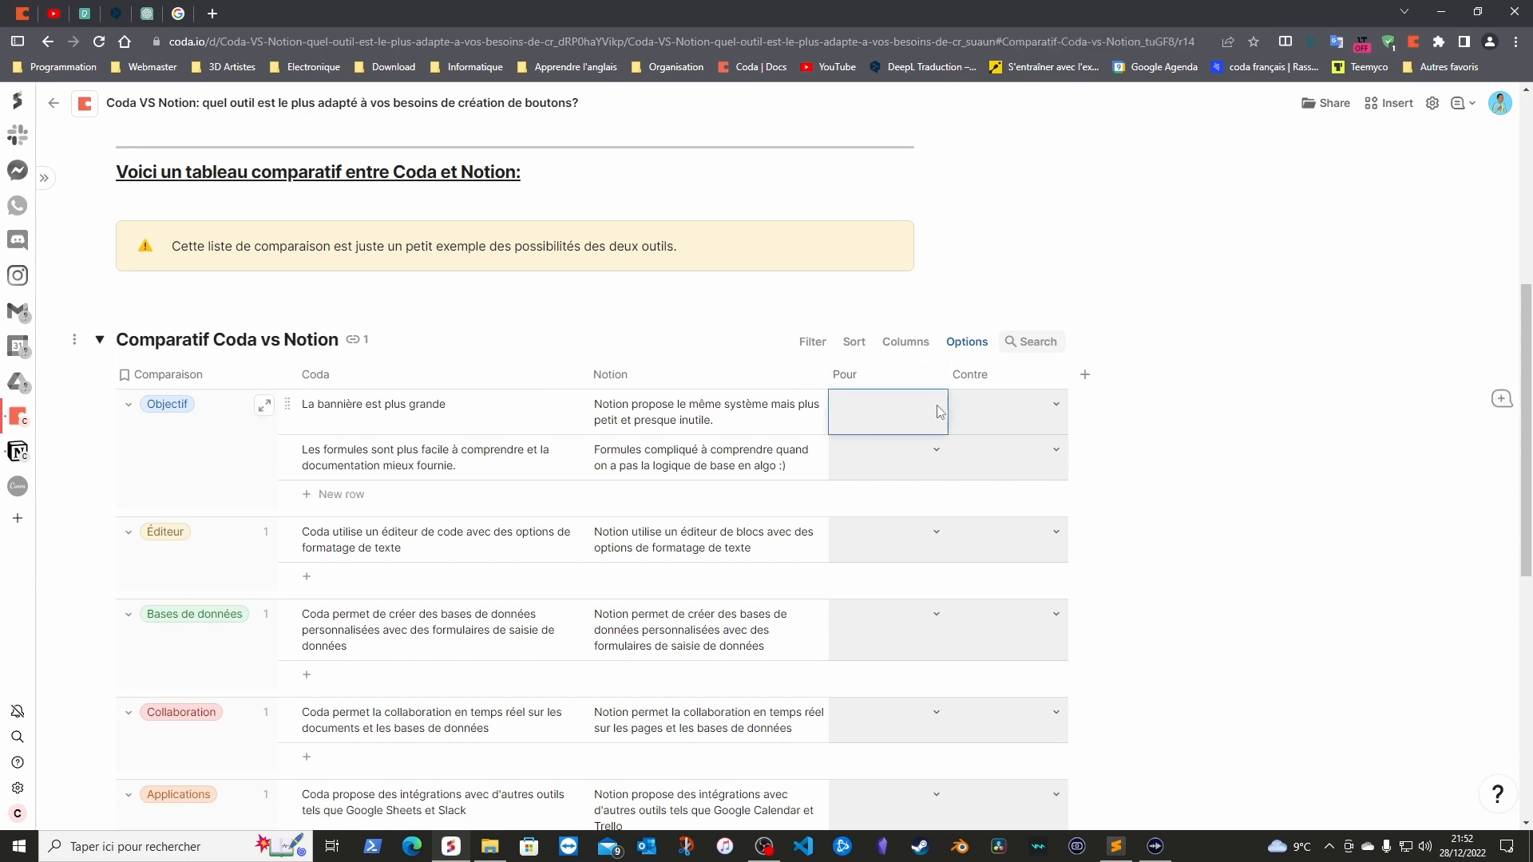
click(936, 408)
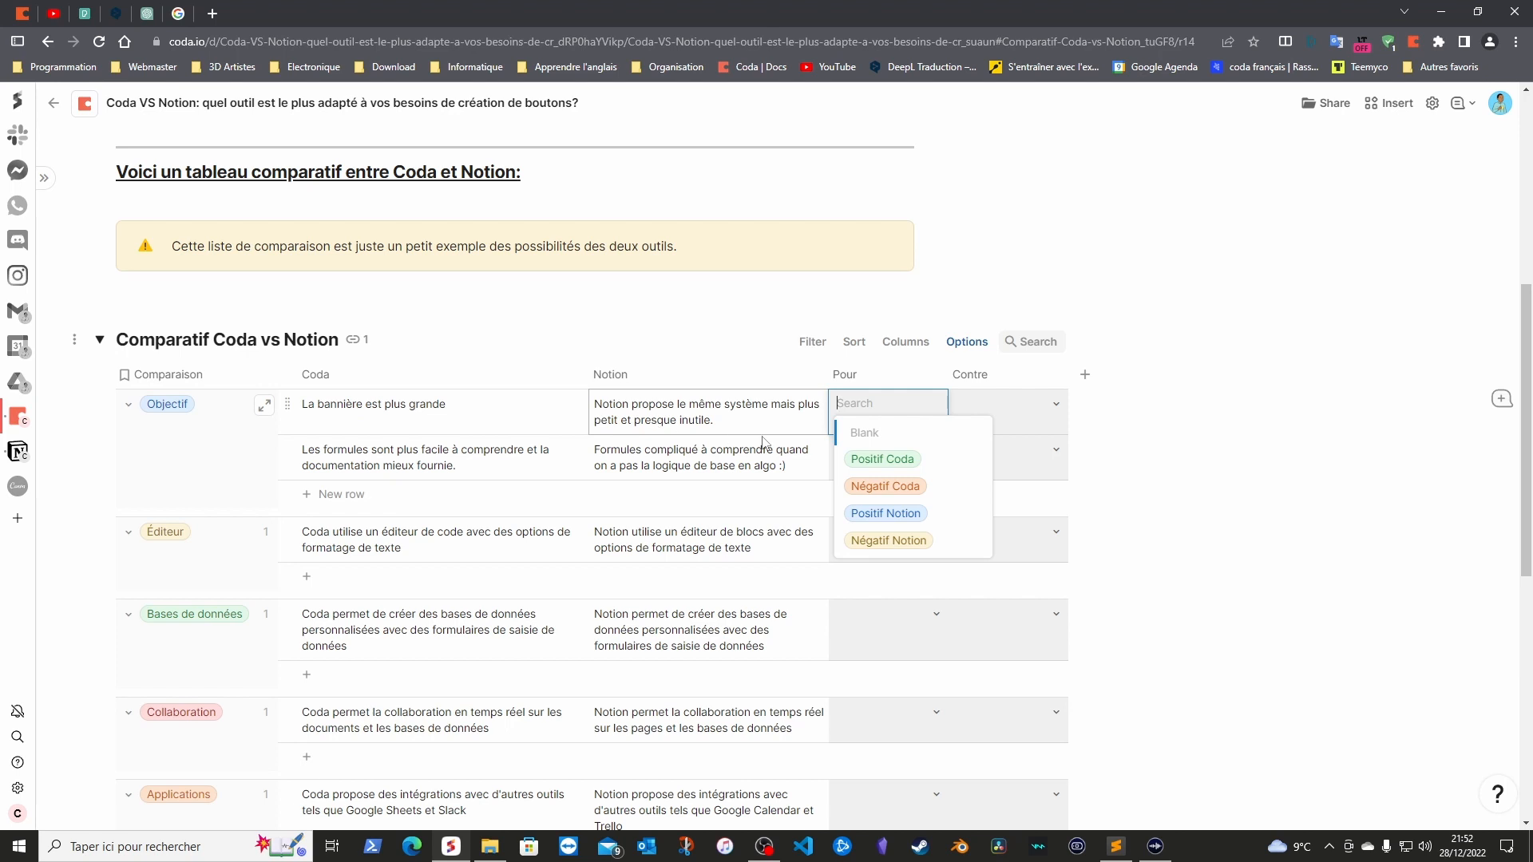
click(879, 467)
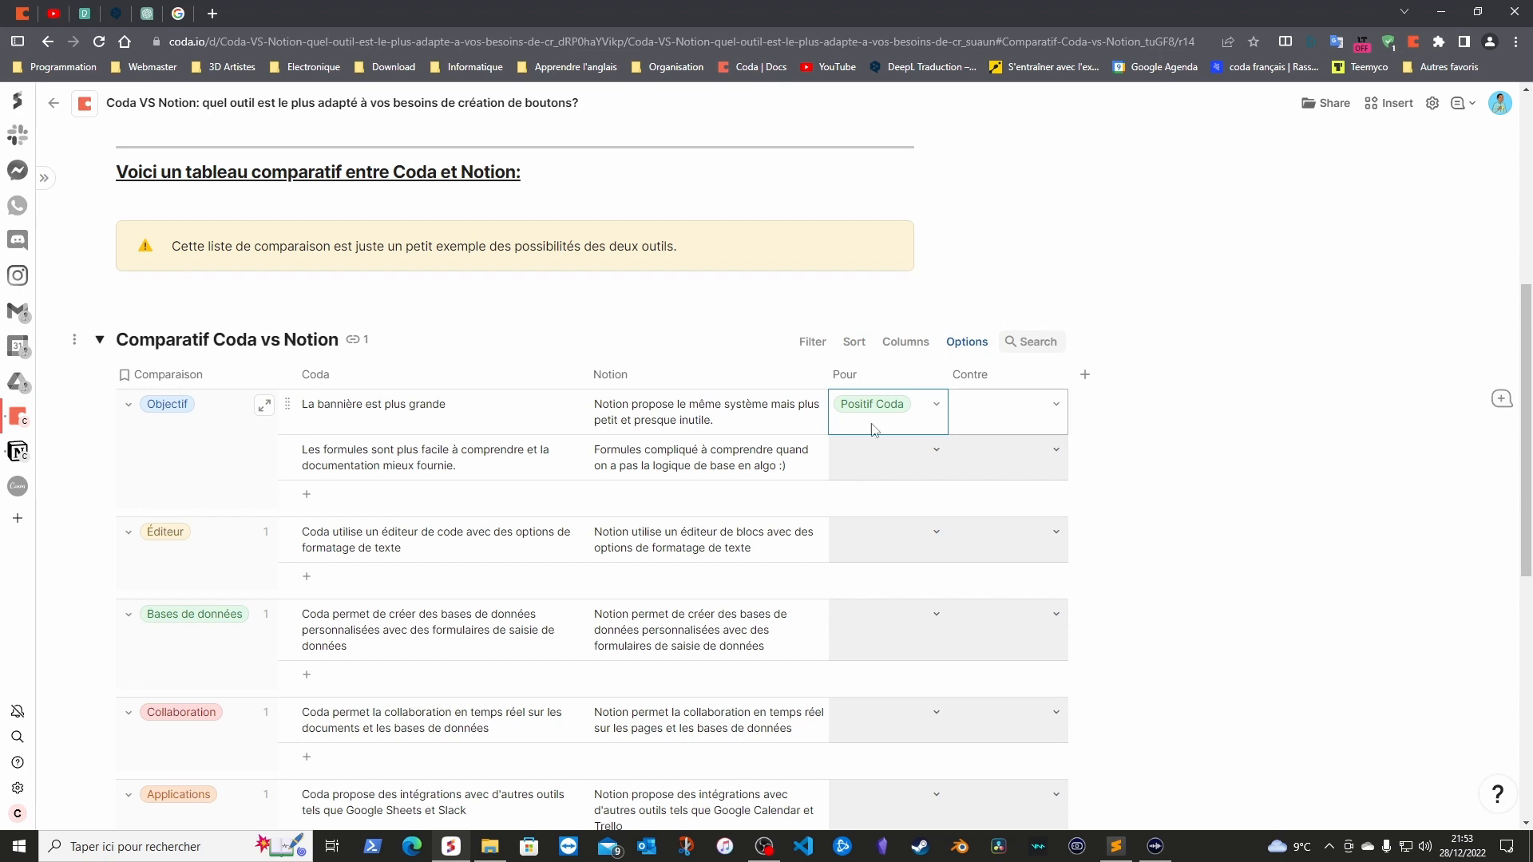
Look over the remaining comparison groups and collapse the Comparatif Coda vs Notion table
scroll(617, 548, down, 1)
scroll(617, 549, down, 3)
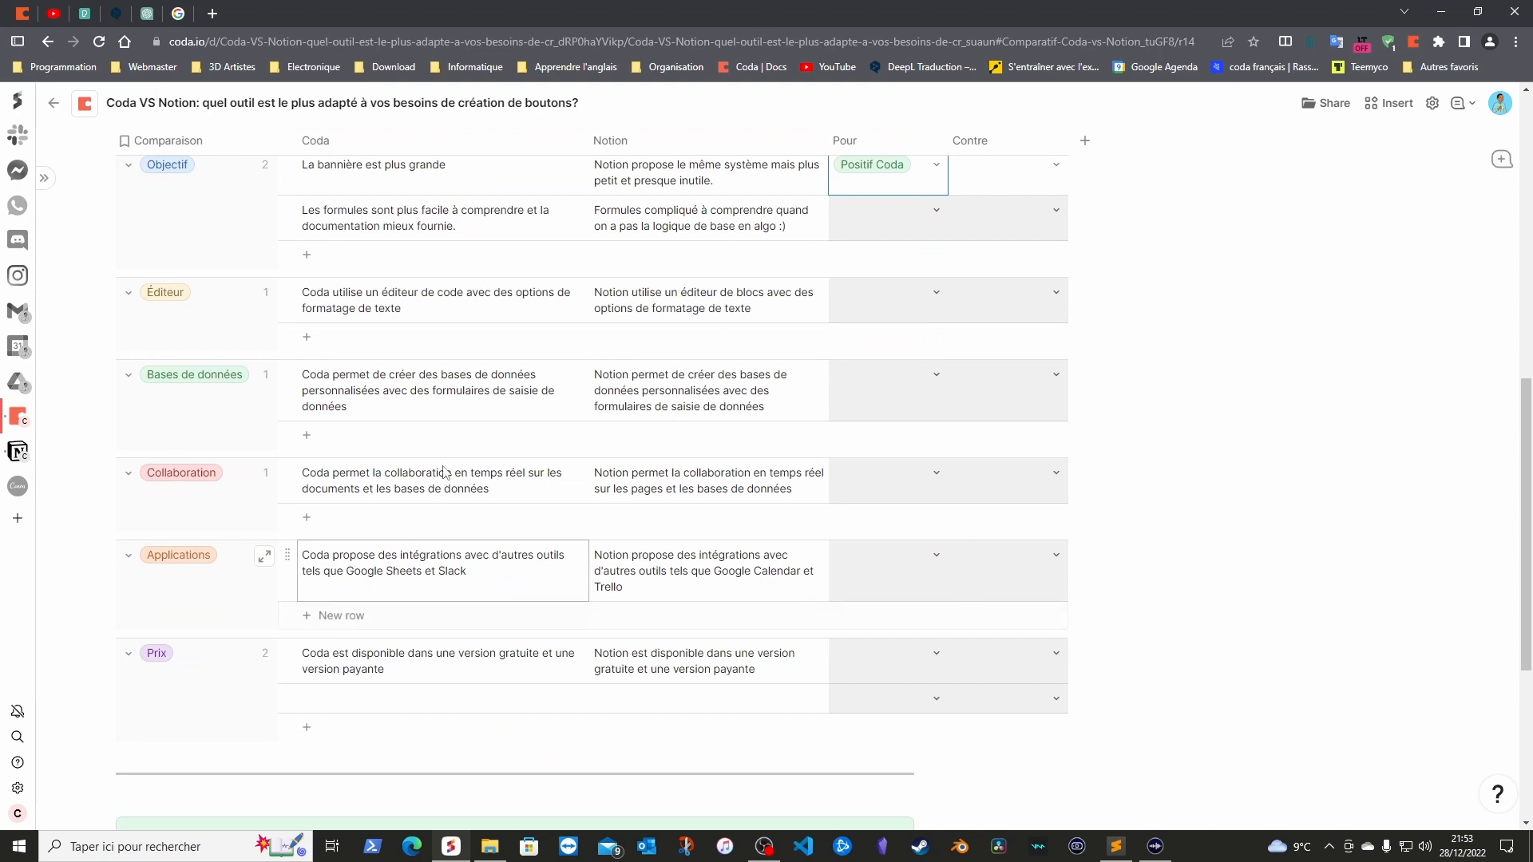
scroll(248, 521, up, 2)
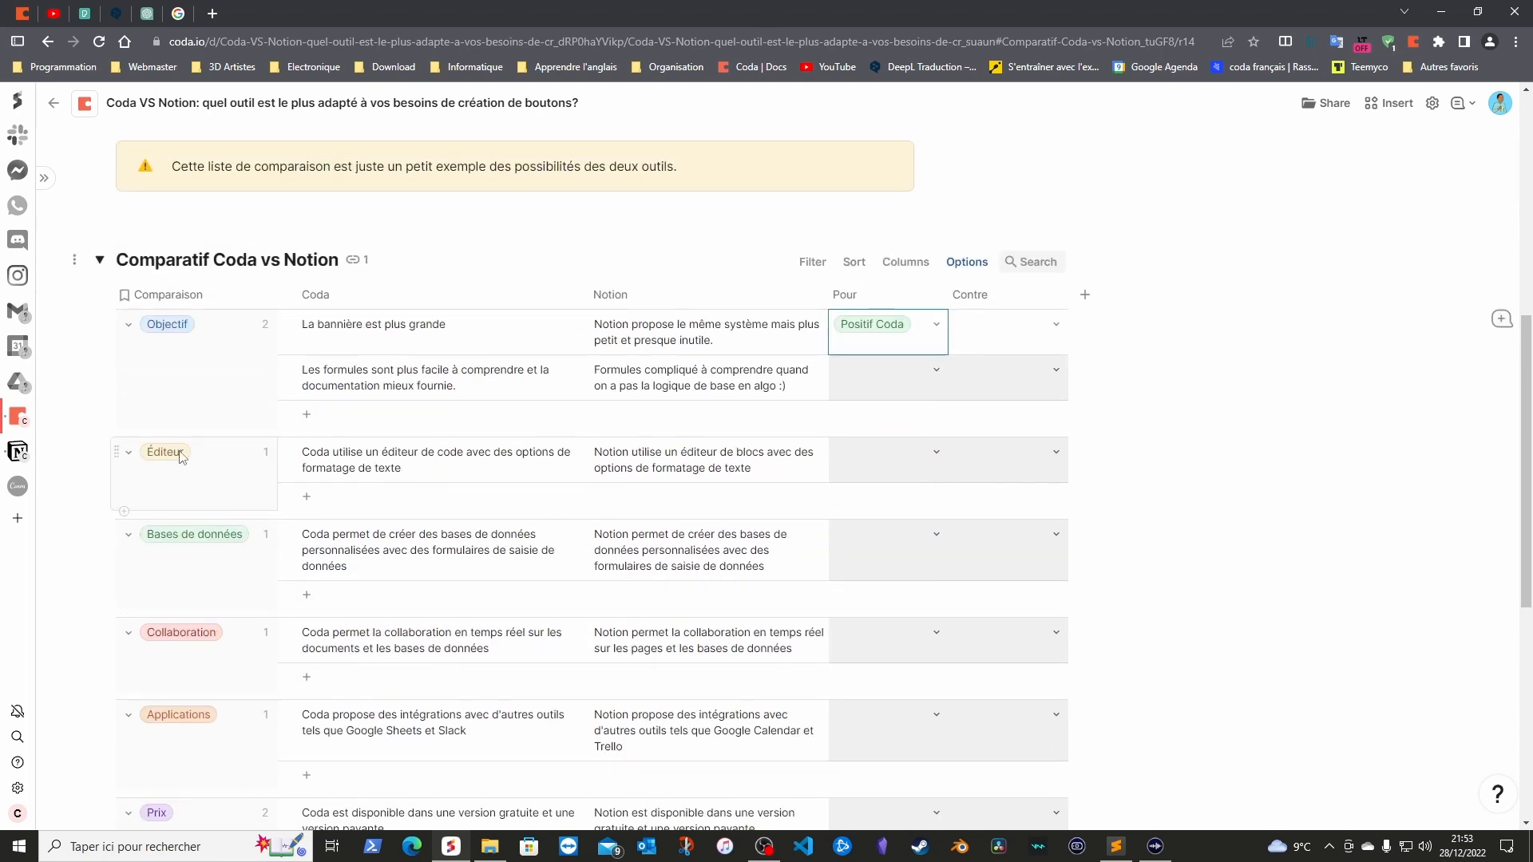
click(99, 261)
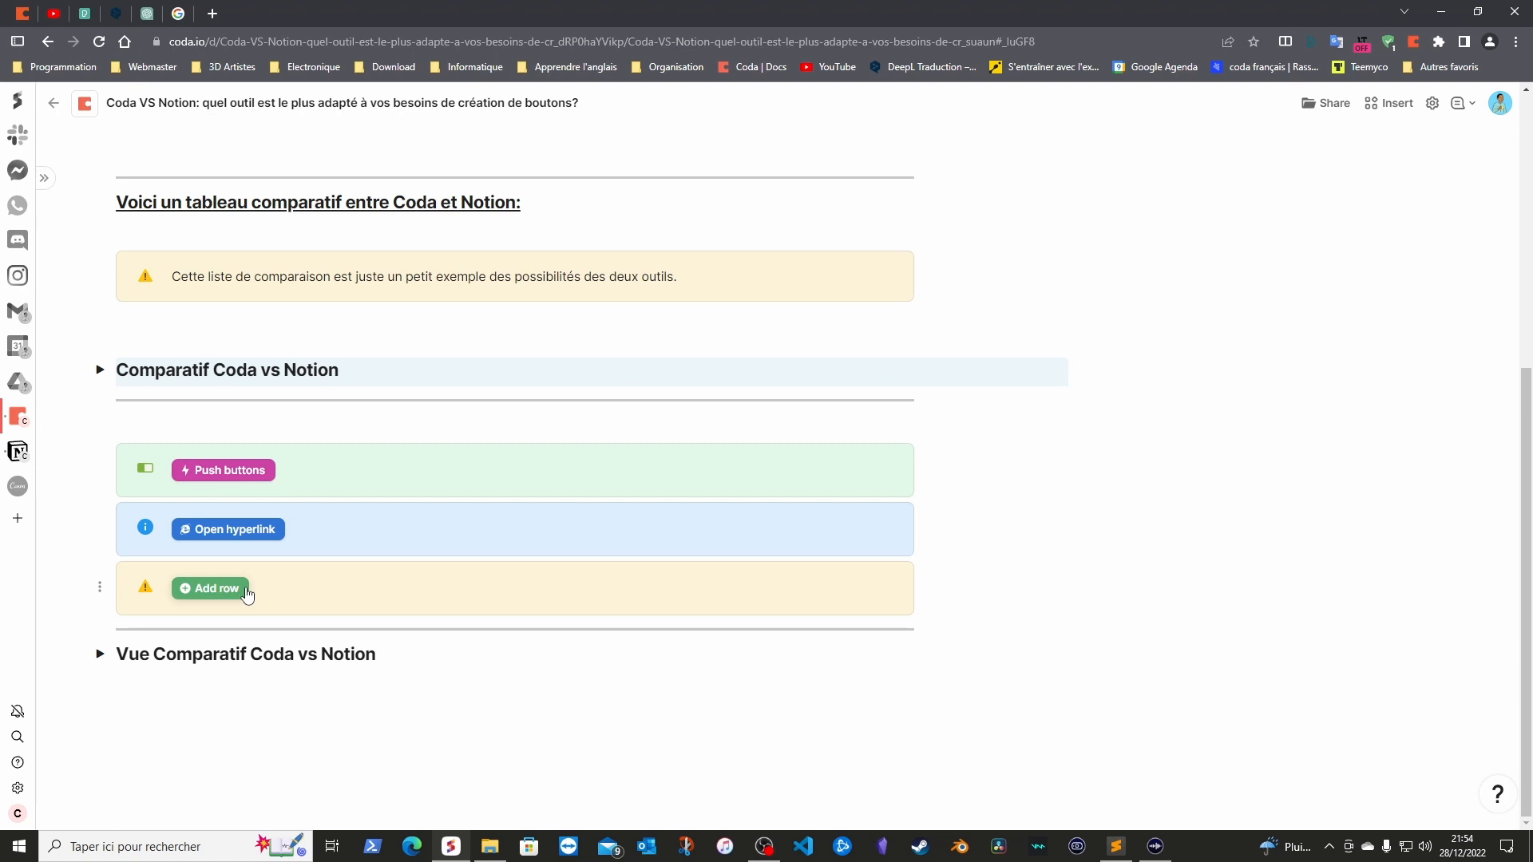
Look up the available button types with "/but" on the empty line below Vue Comparatif Coda vs Notion, then clear that text
click(250, 470)
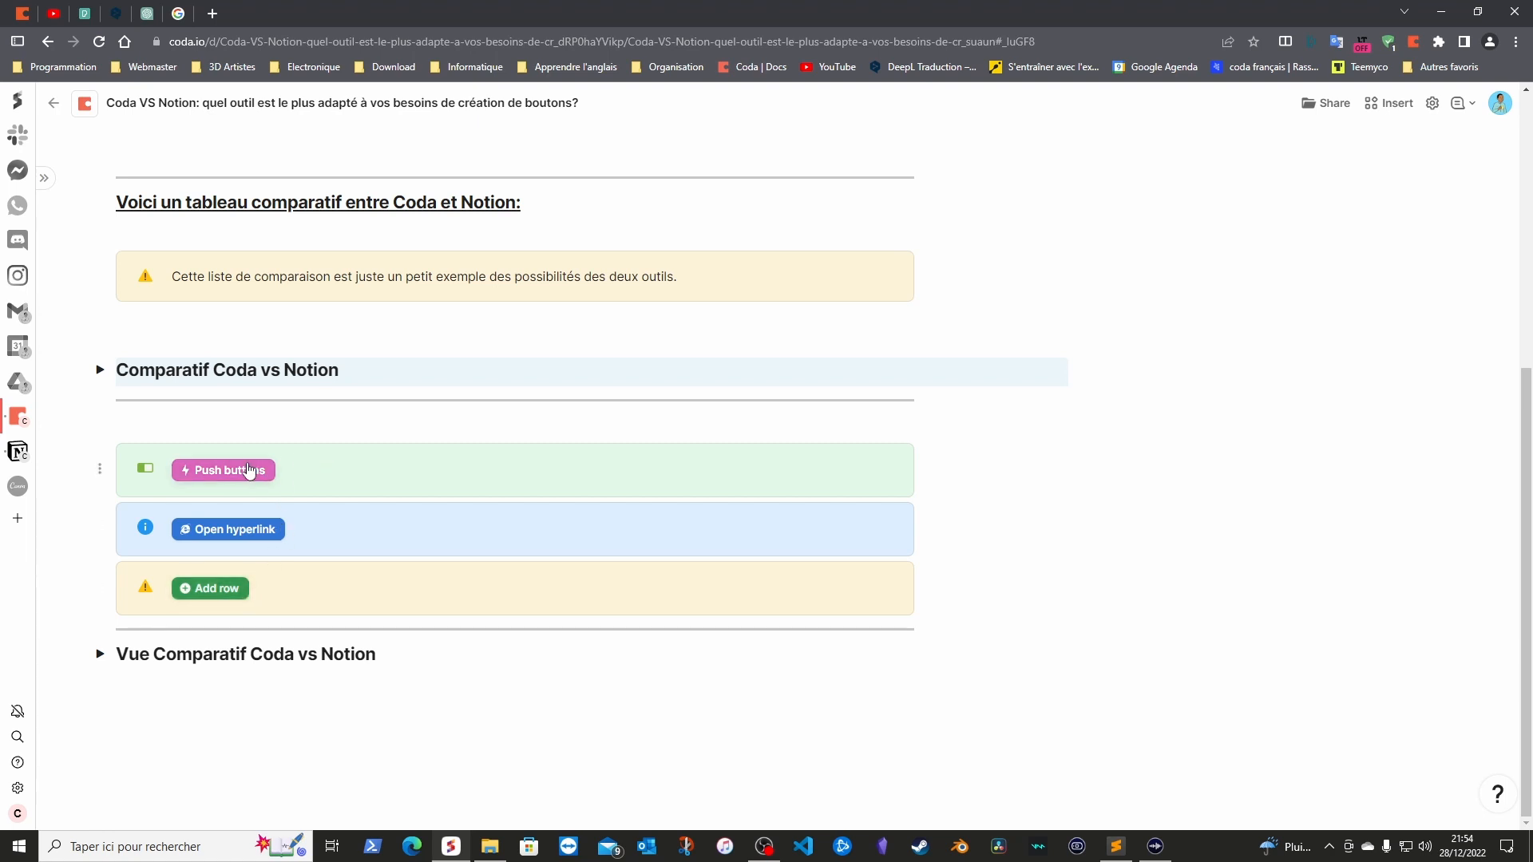
click(184, 710)
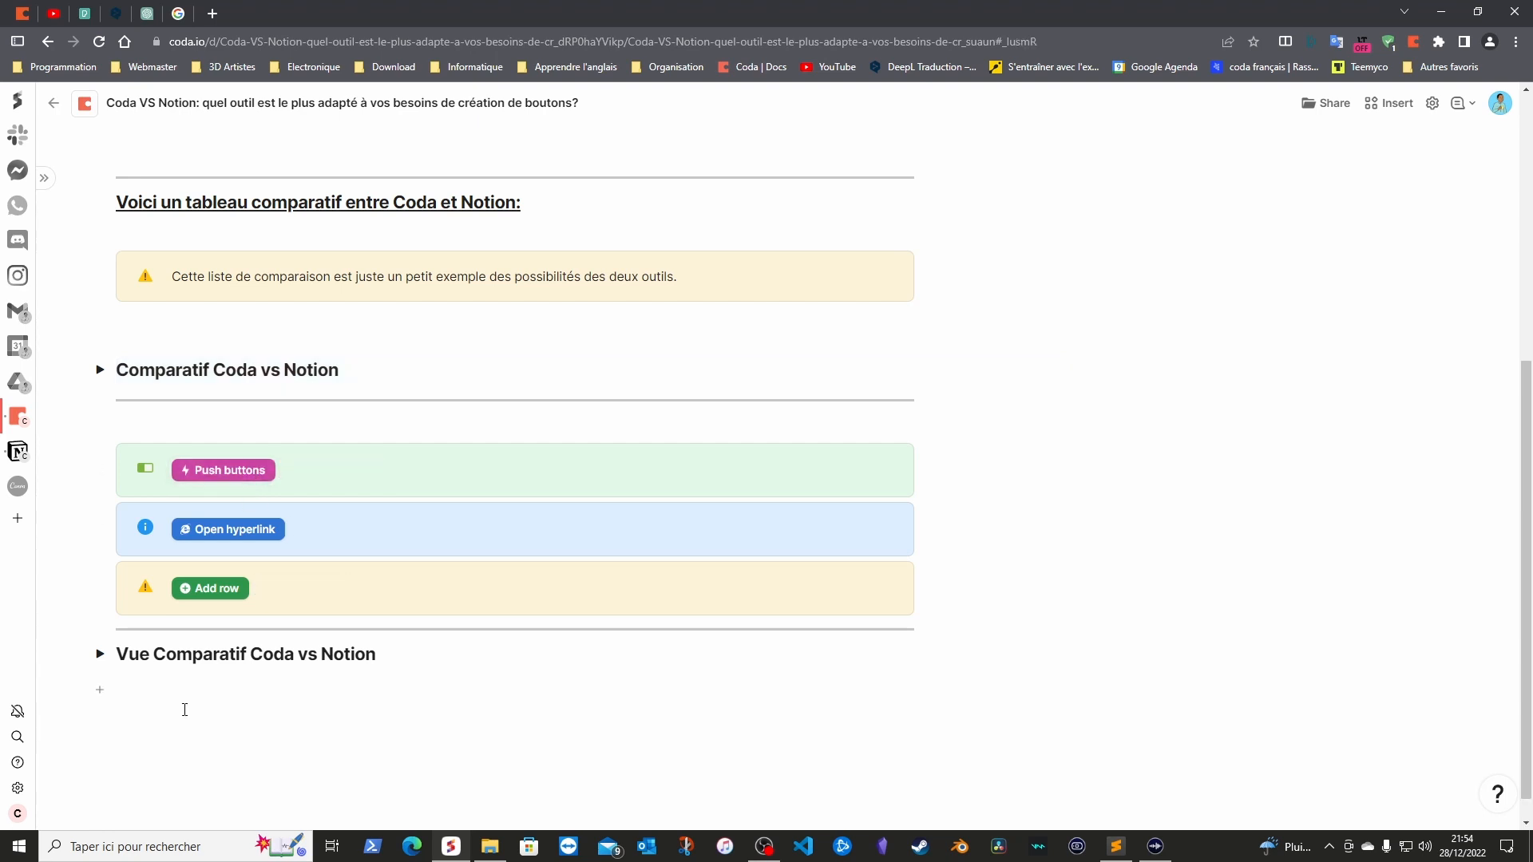
text(/but)
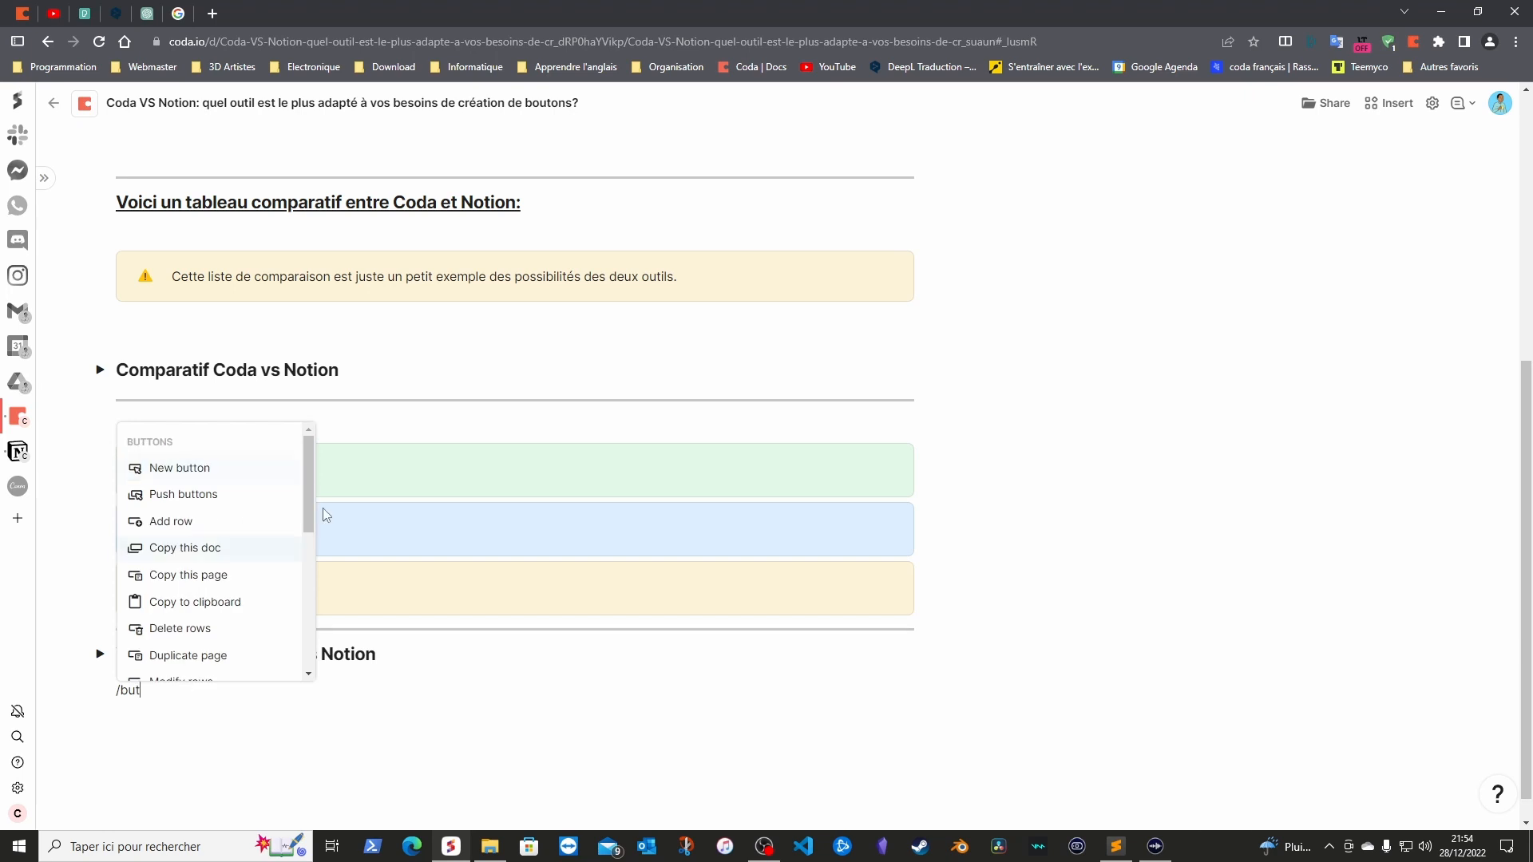
drag(308, 500, 307, 581)
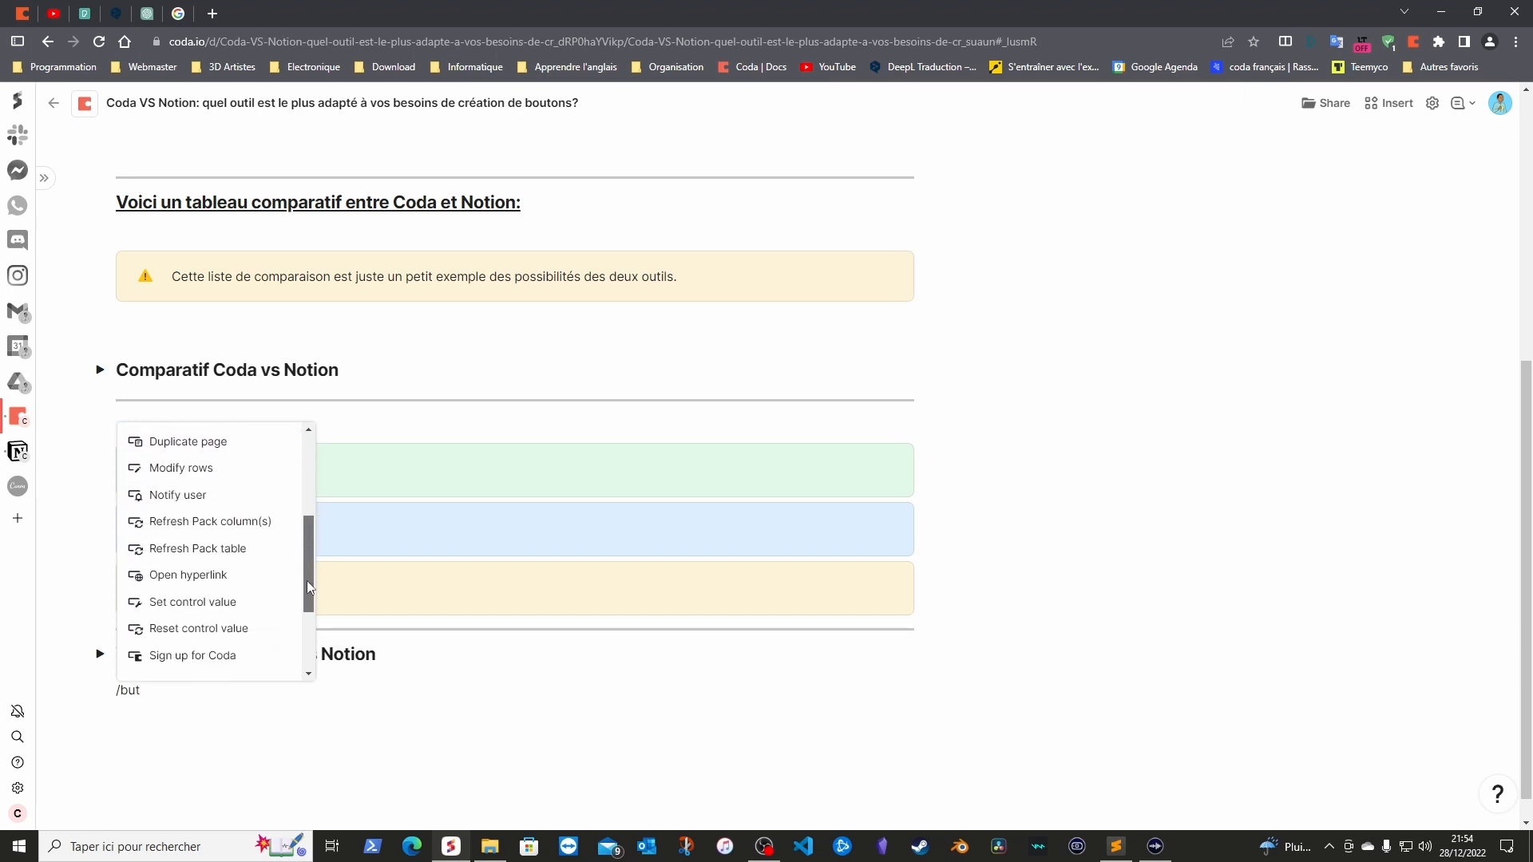
click(151, 700)
key(Return)
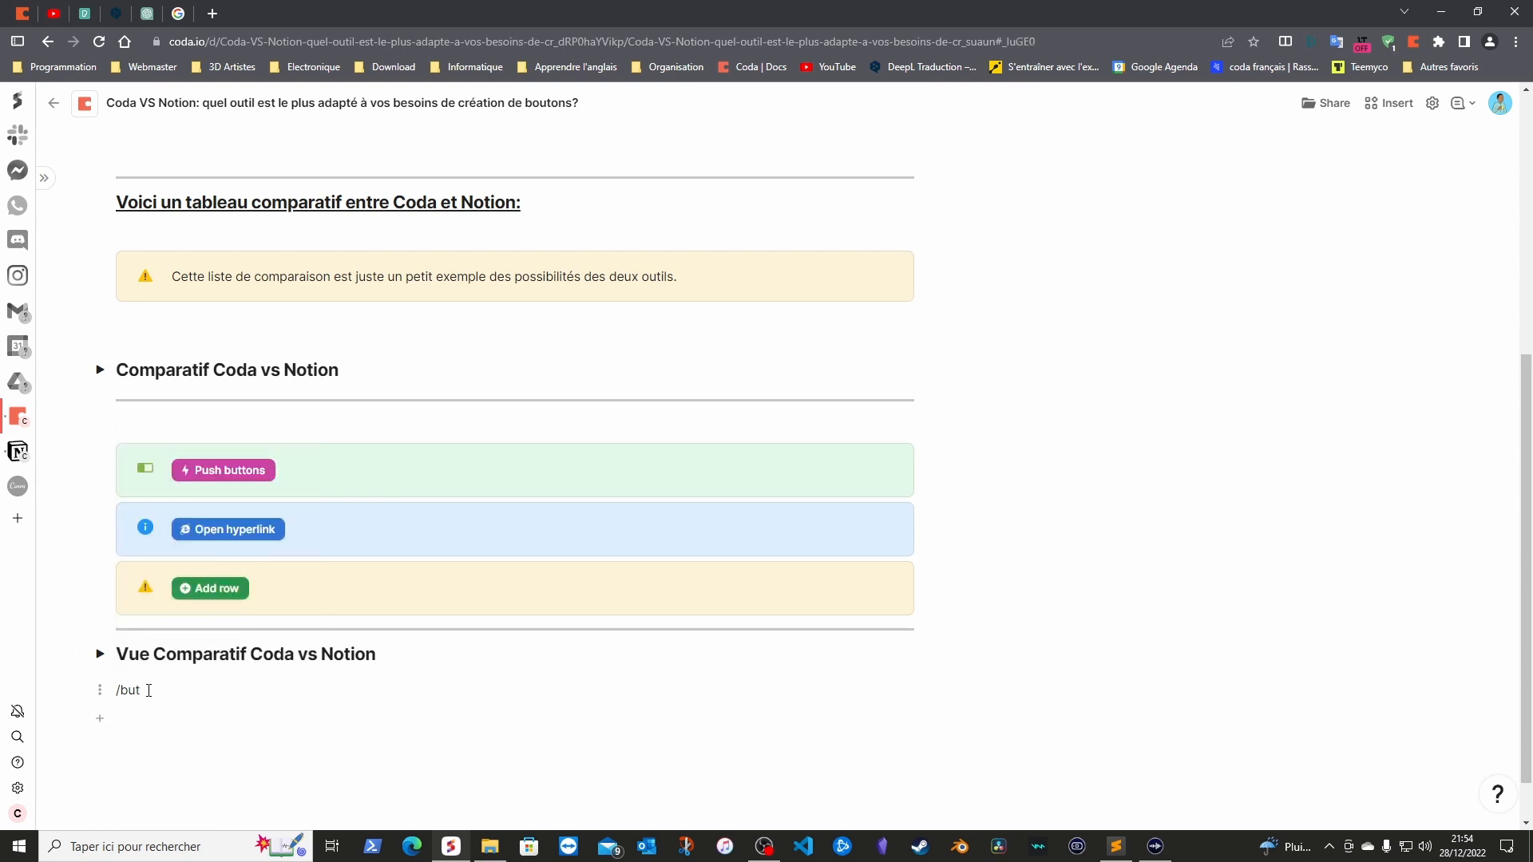
key(BackSpace)
Try out an Open hyperlink button below Vue Comparatif Coda vs Notion, reviewing its size, color and icon settings before deleting it
text(/)
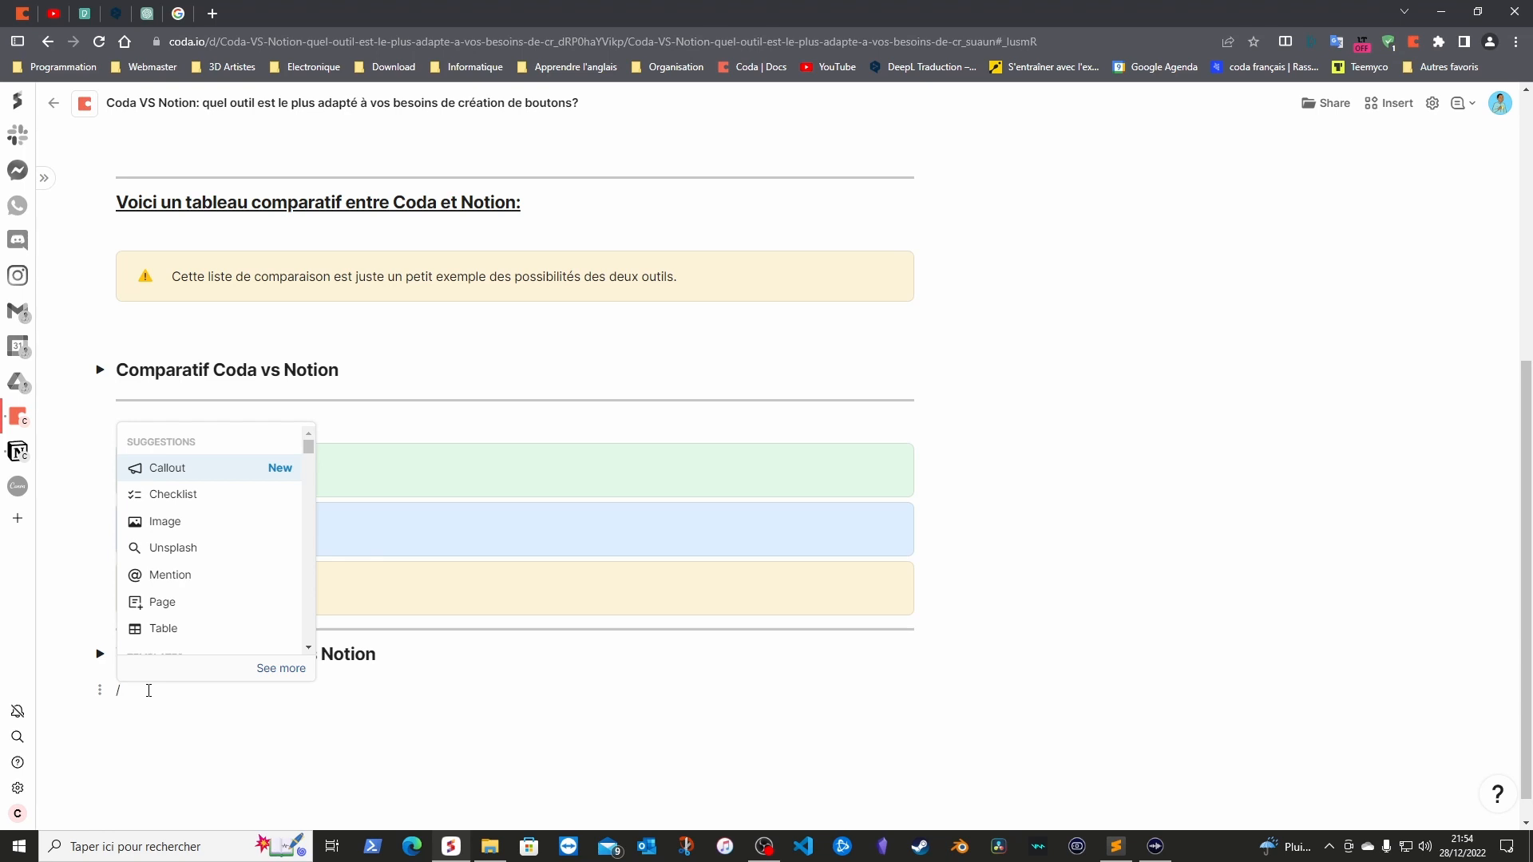
text(open)
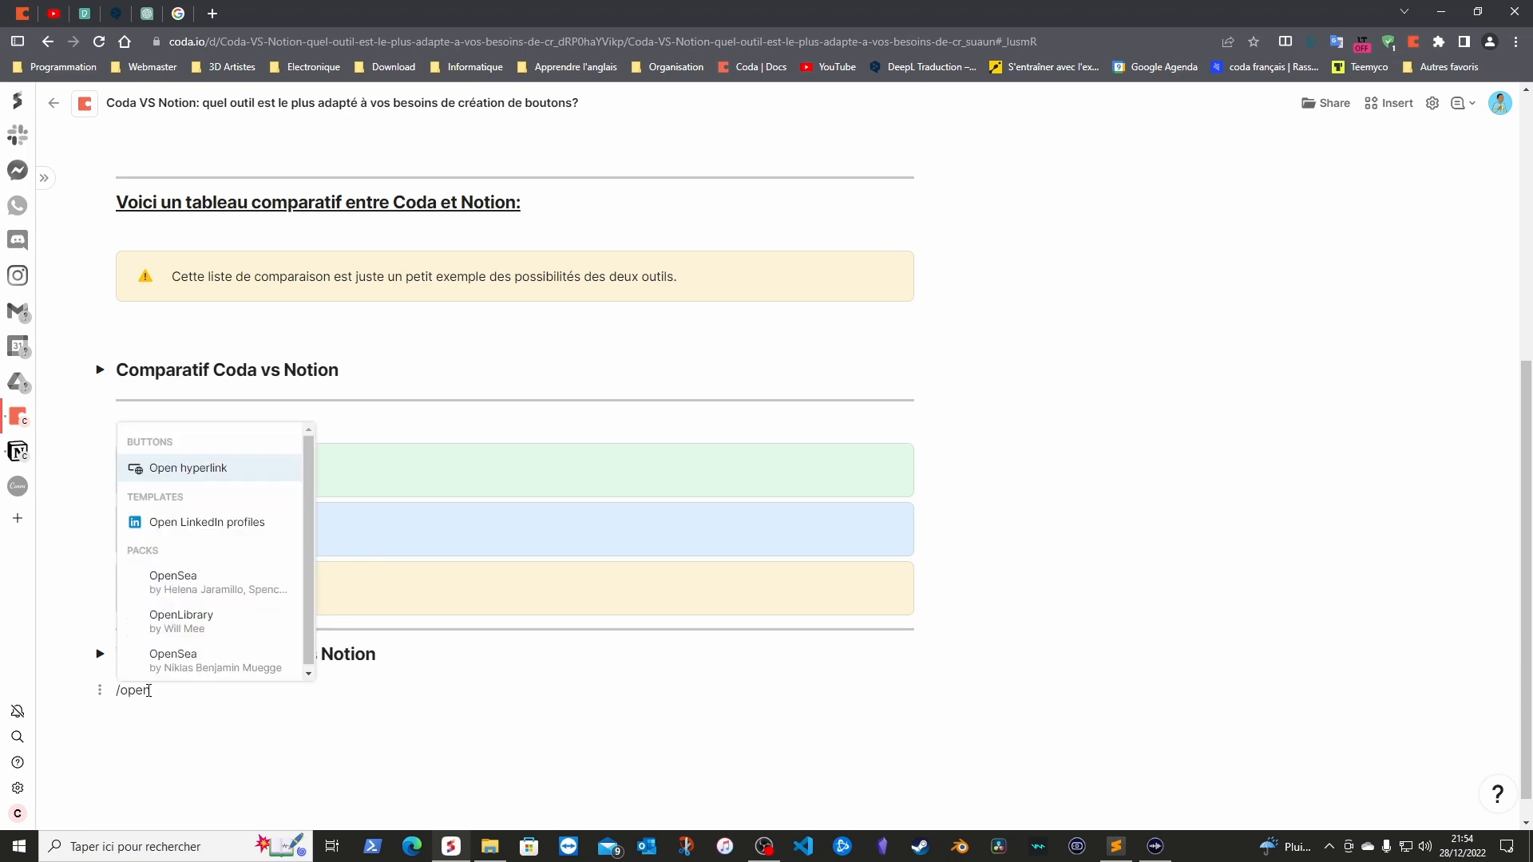
click(164, 477)
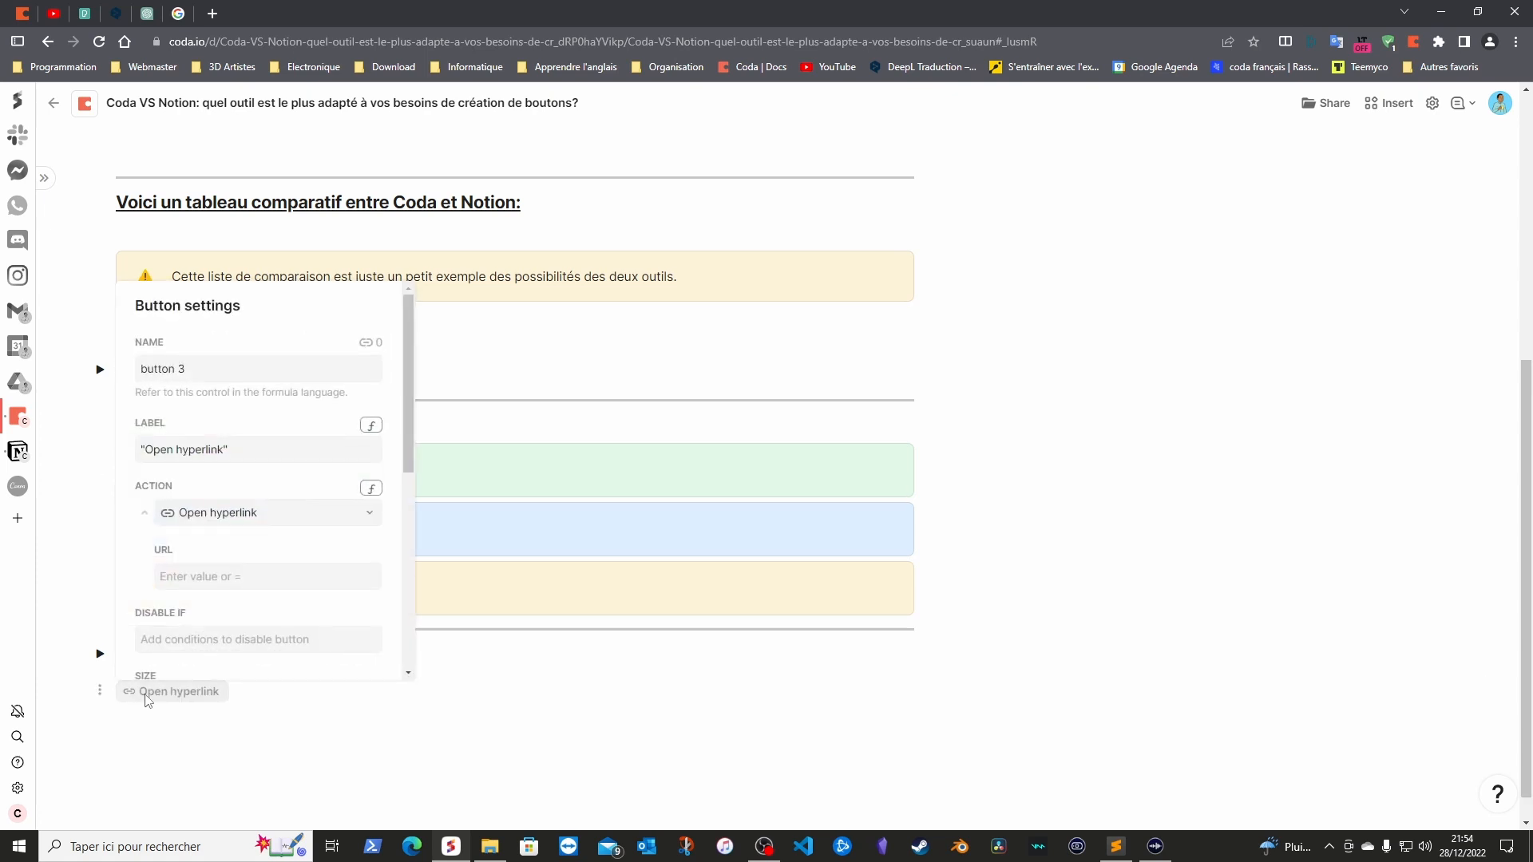
scroll(229, 530, down, 1)
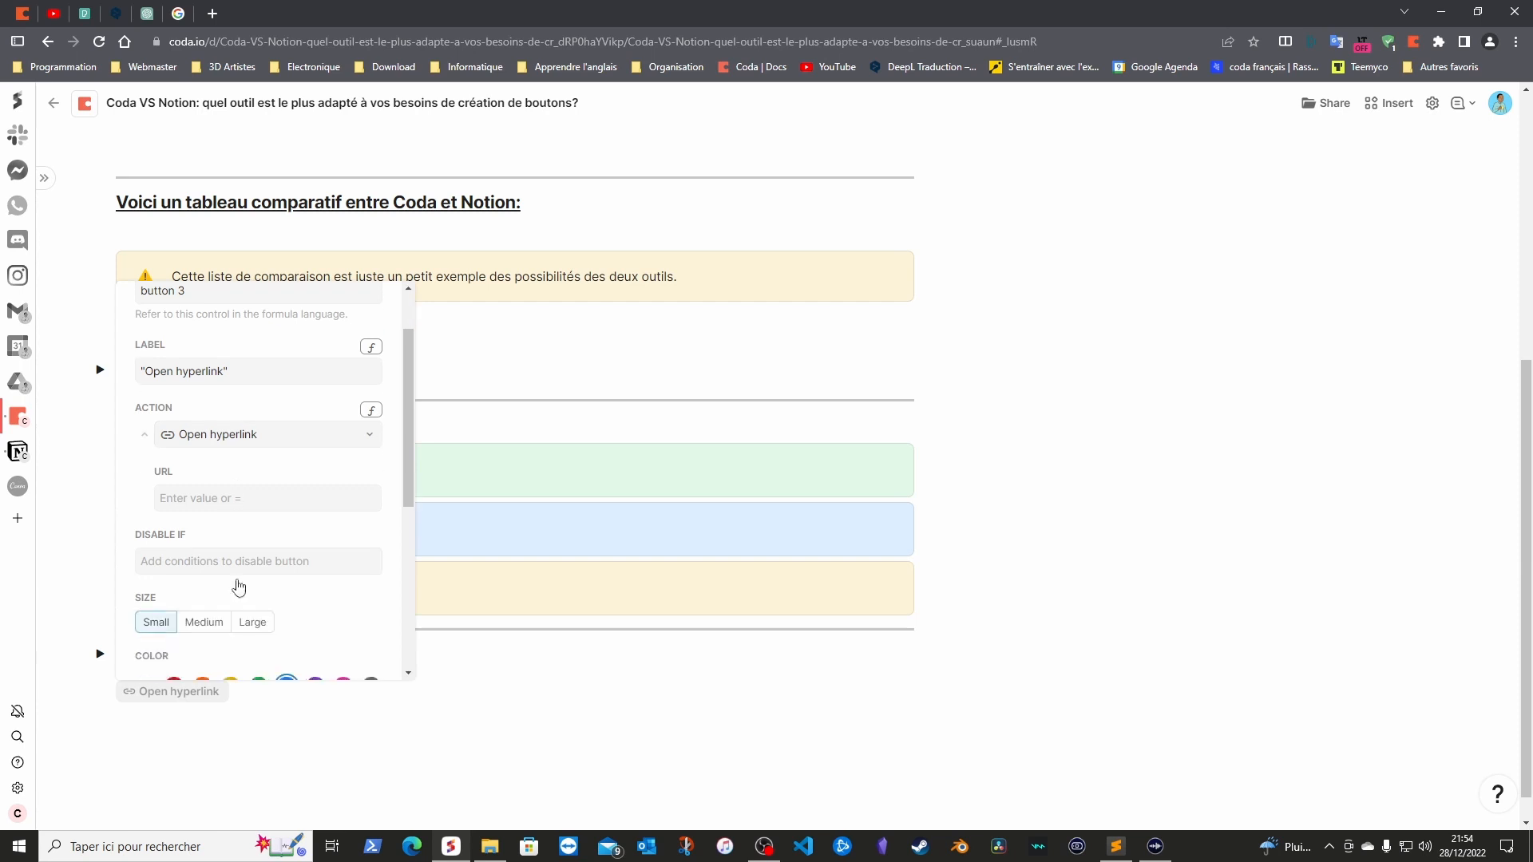
scroll(229, 608, down, 2)
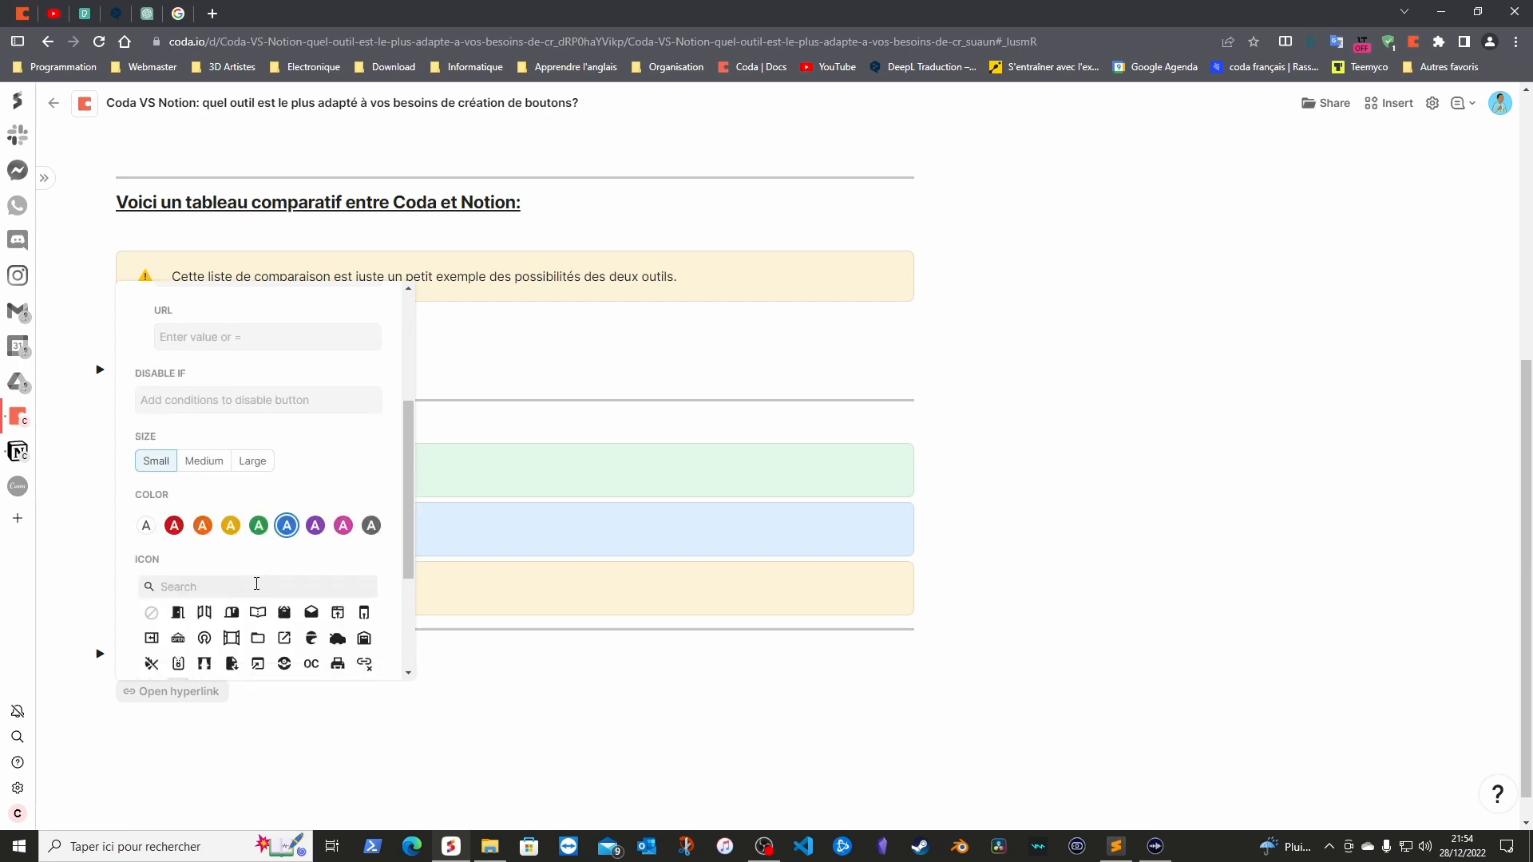
click(245, 701)
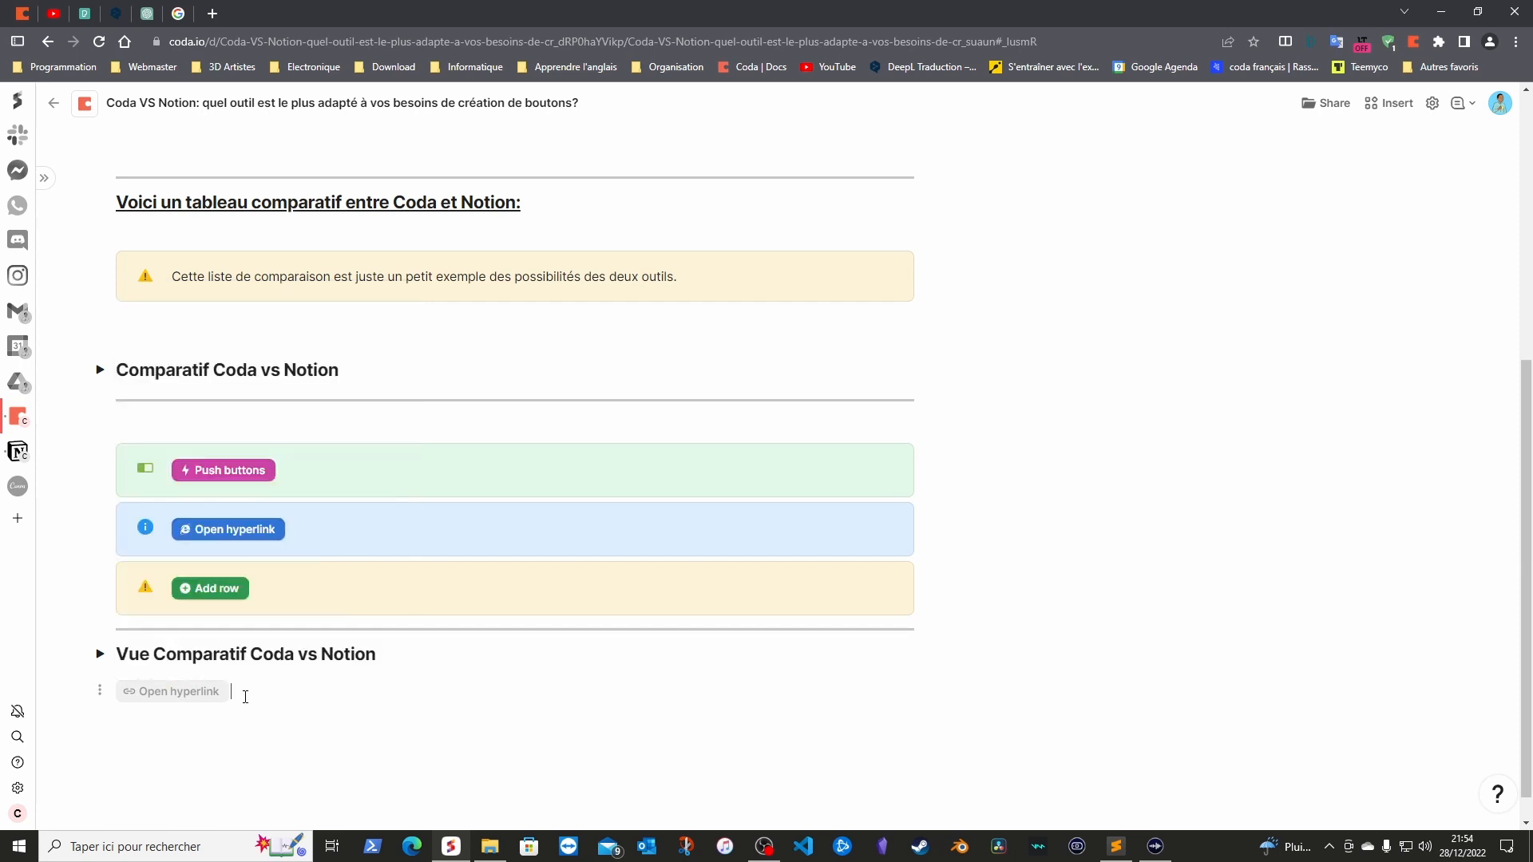
key(BackSpace)
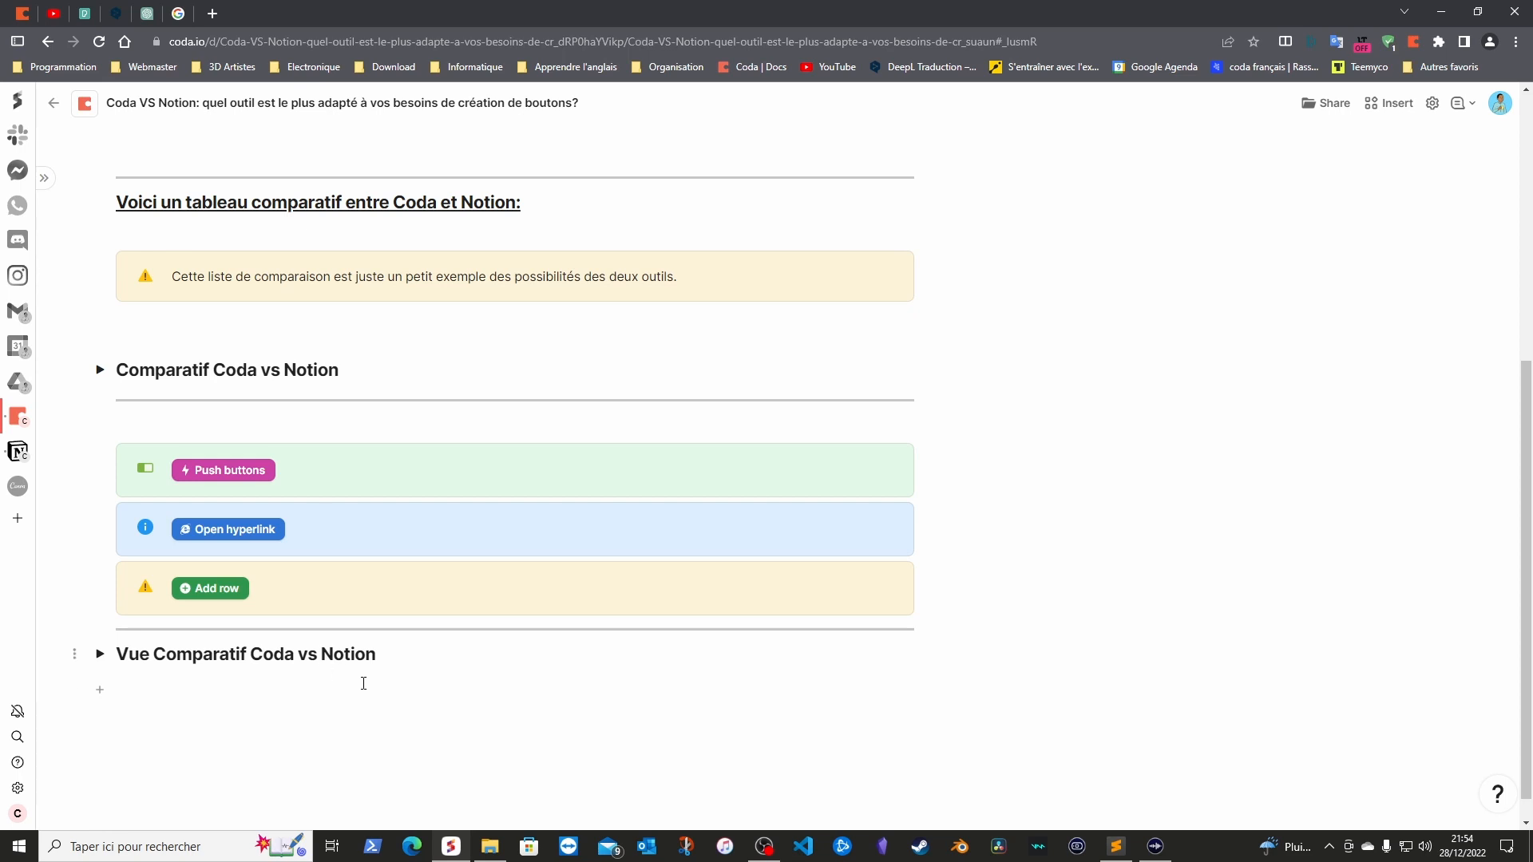
Insert an Add row button below Vue Comparatif Coda vs Notion and target it at the Vue Comparatif Coda vs Notion table
click(1391, 104)
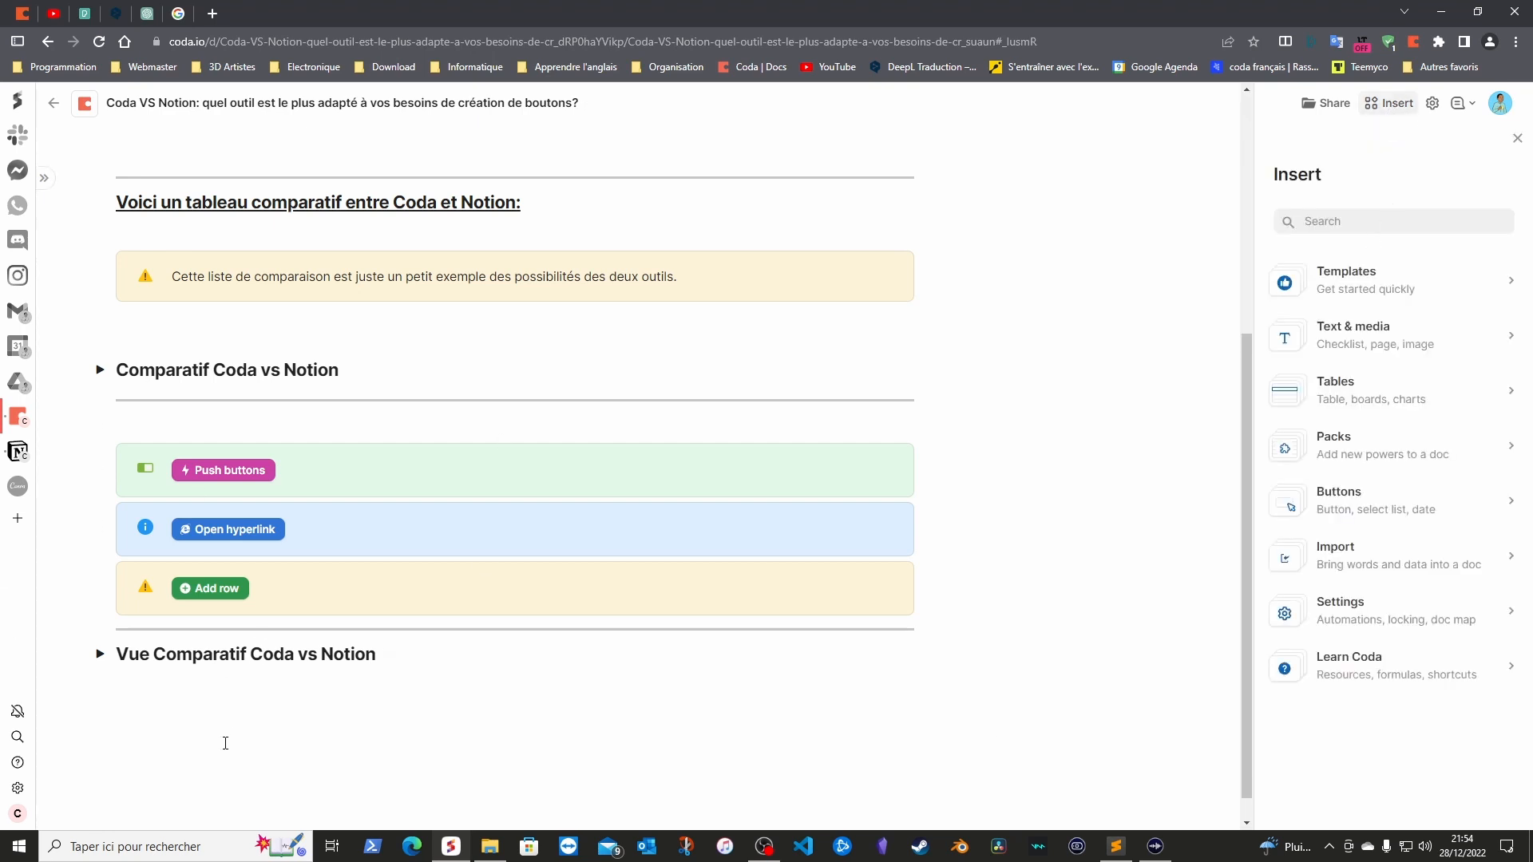
click(1383, 499)
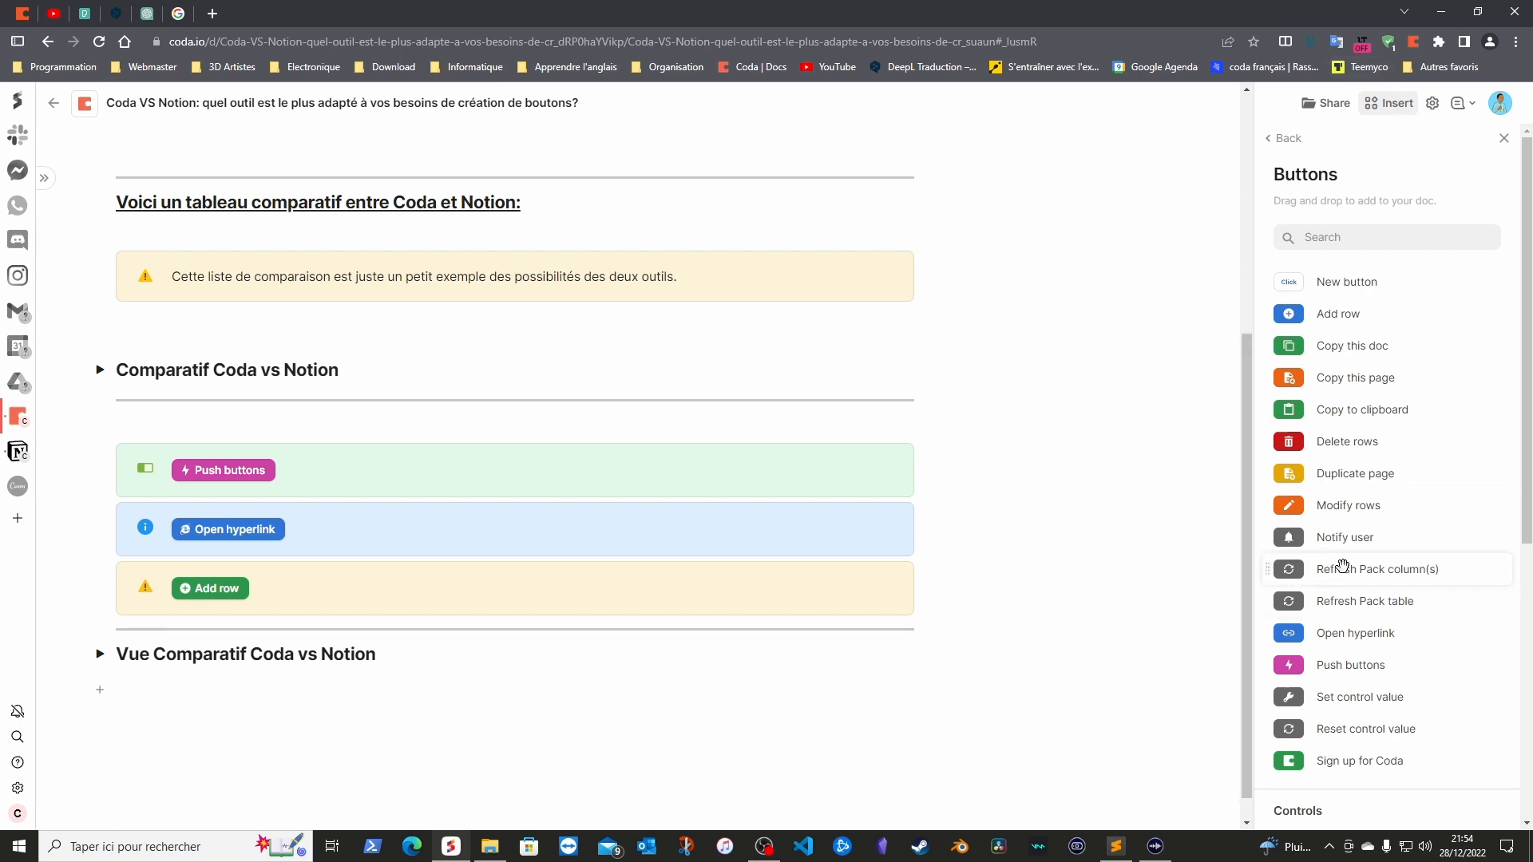
click(1286, 139)
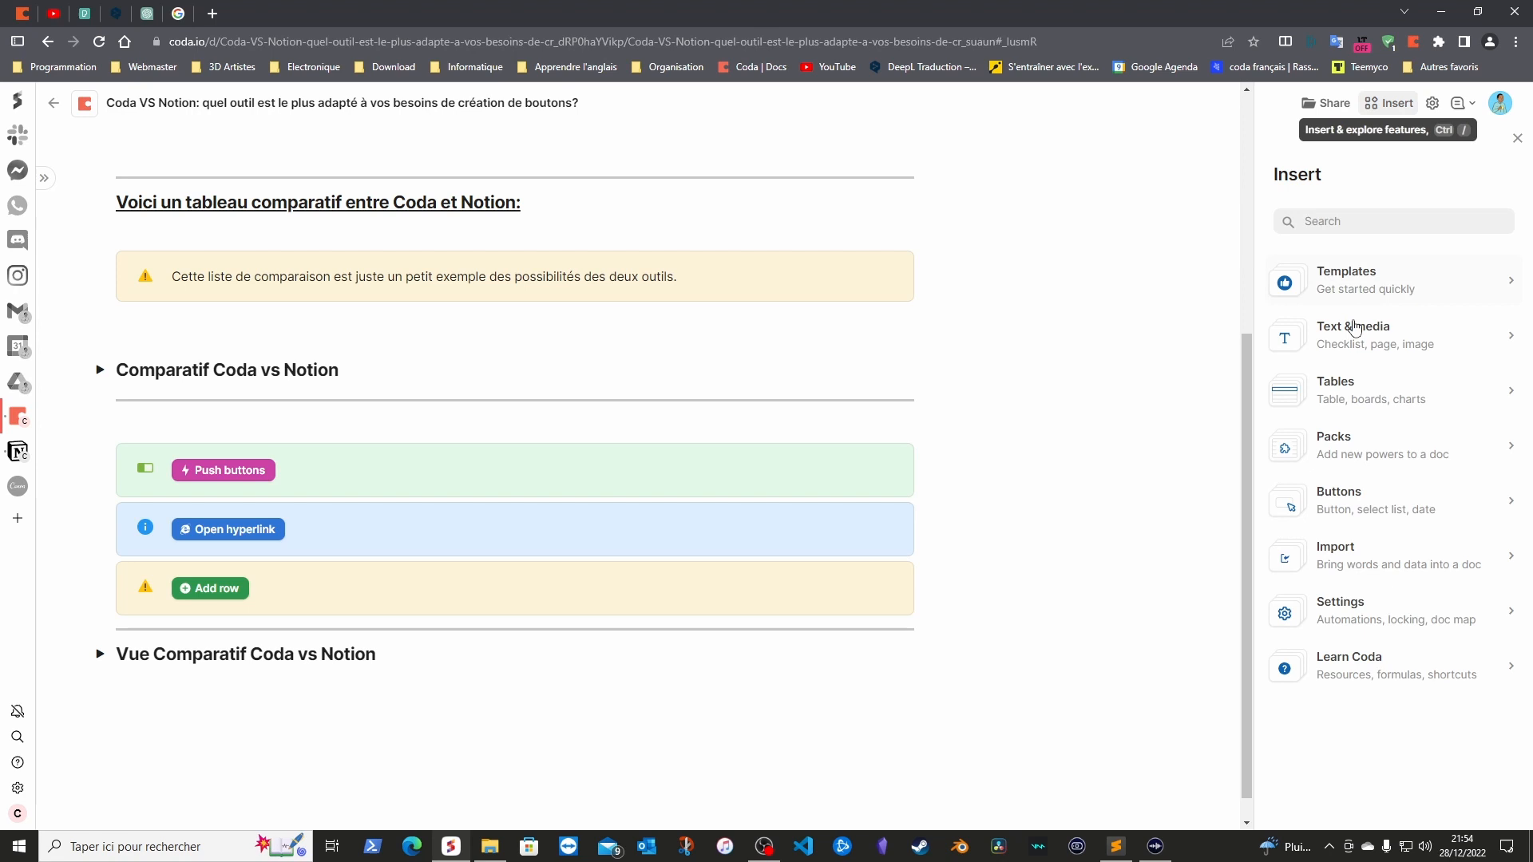
click(1359, 511)
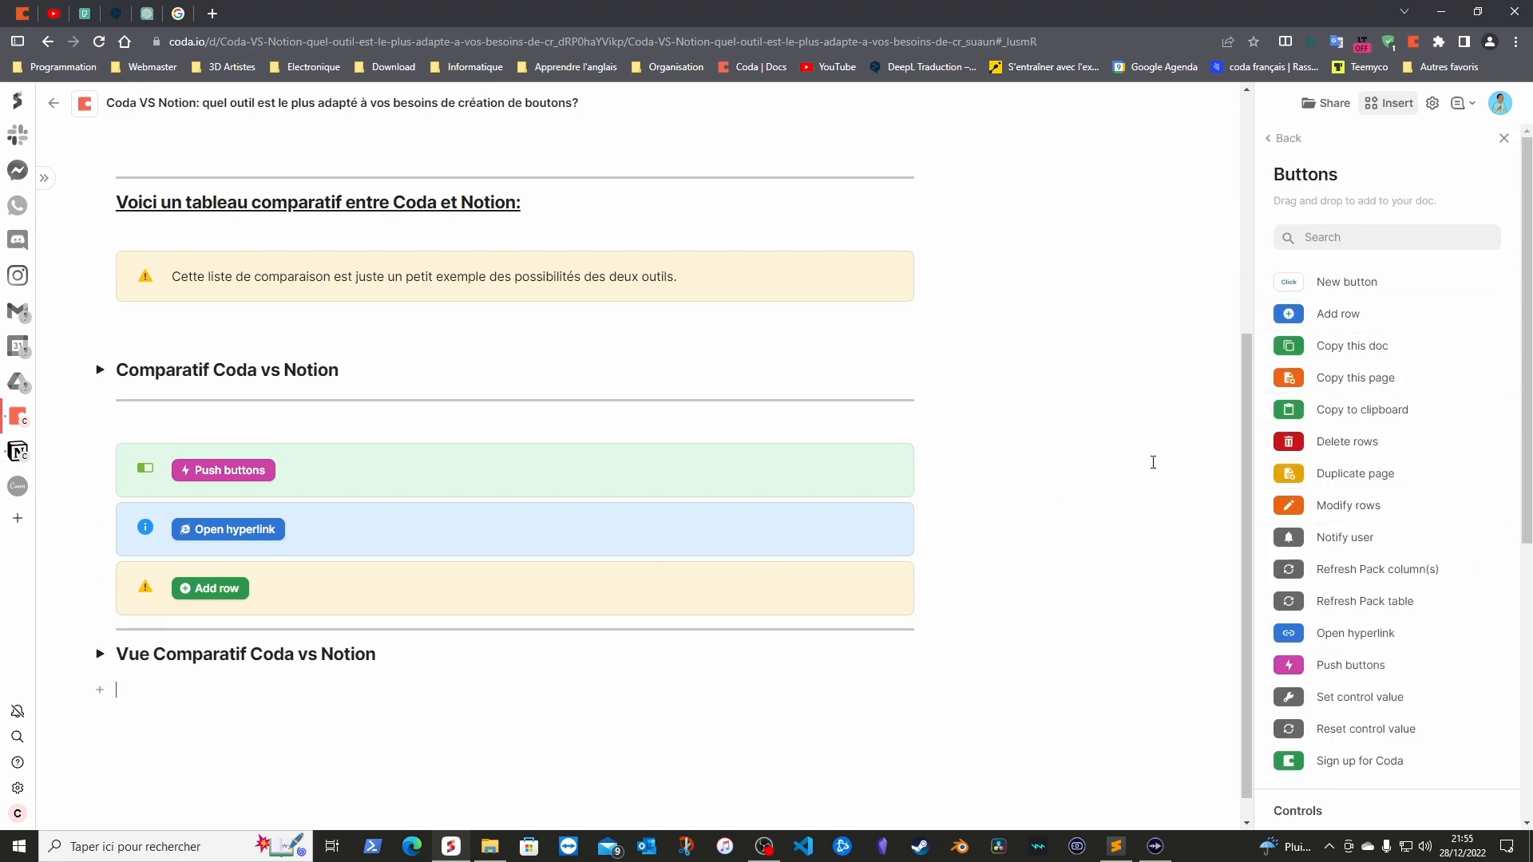
scroll(1377, 665, down, 2)
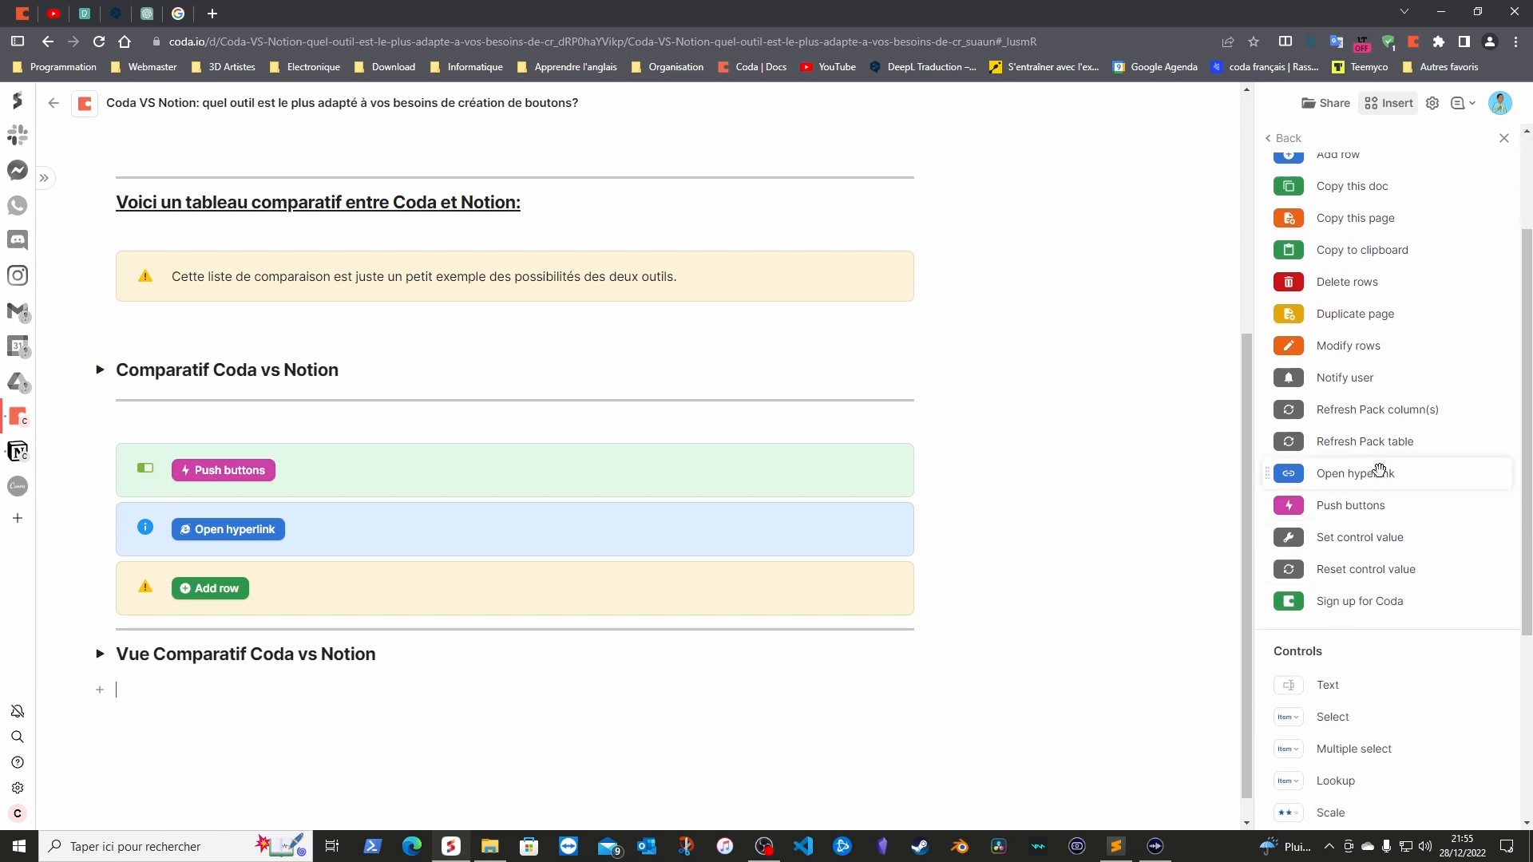
scroll(1357, 431, up, 1)
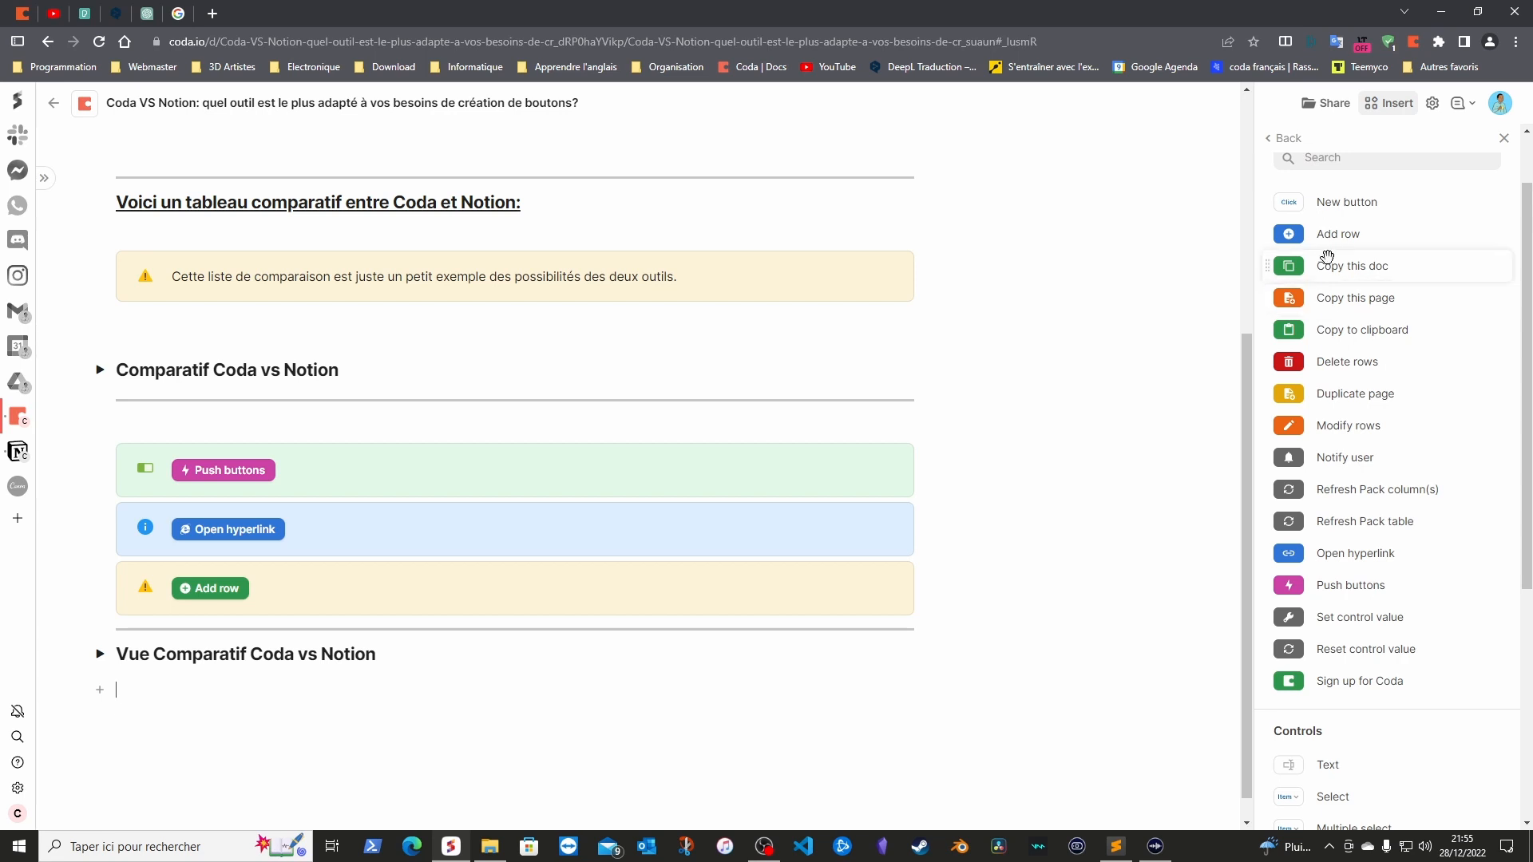
drag(1331, 234, 78, 748)
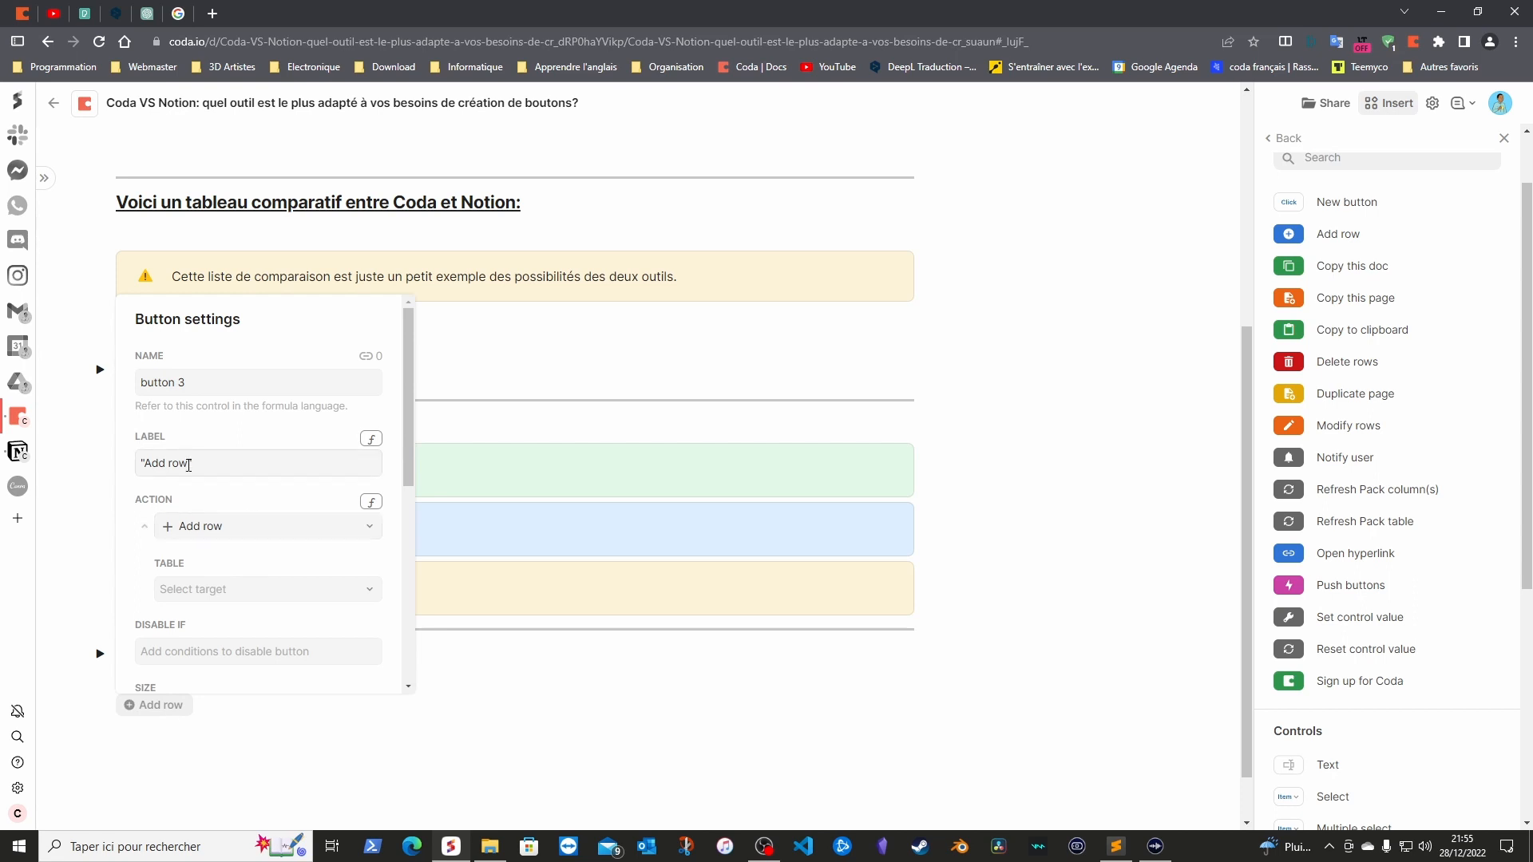
click(213, 589)
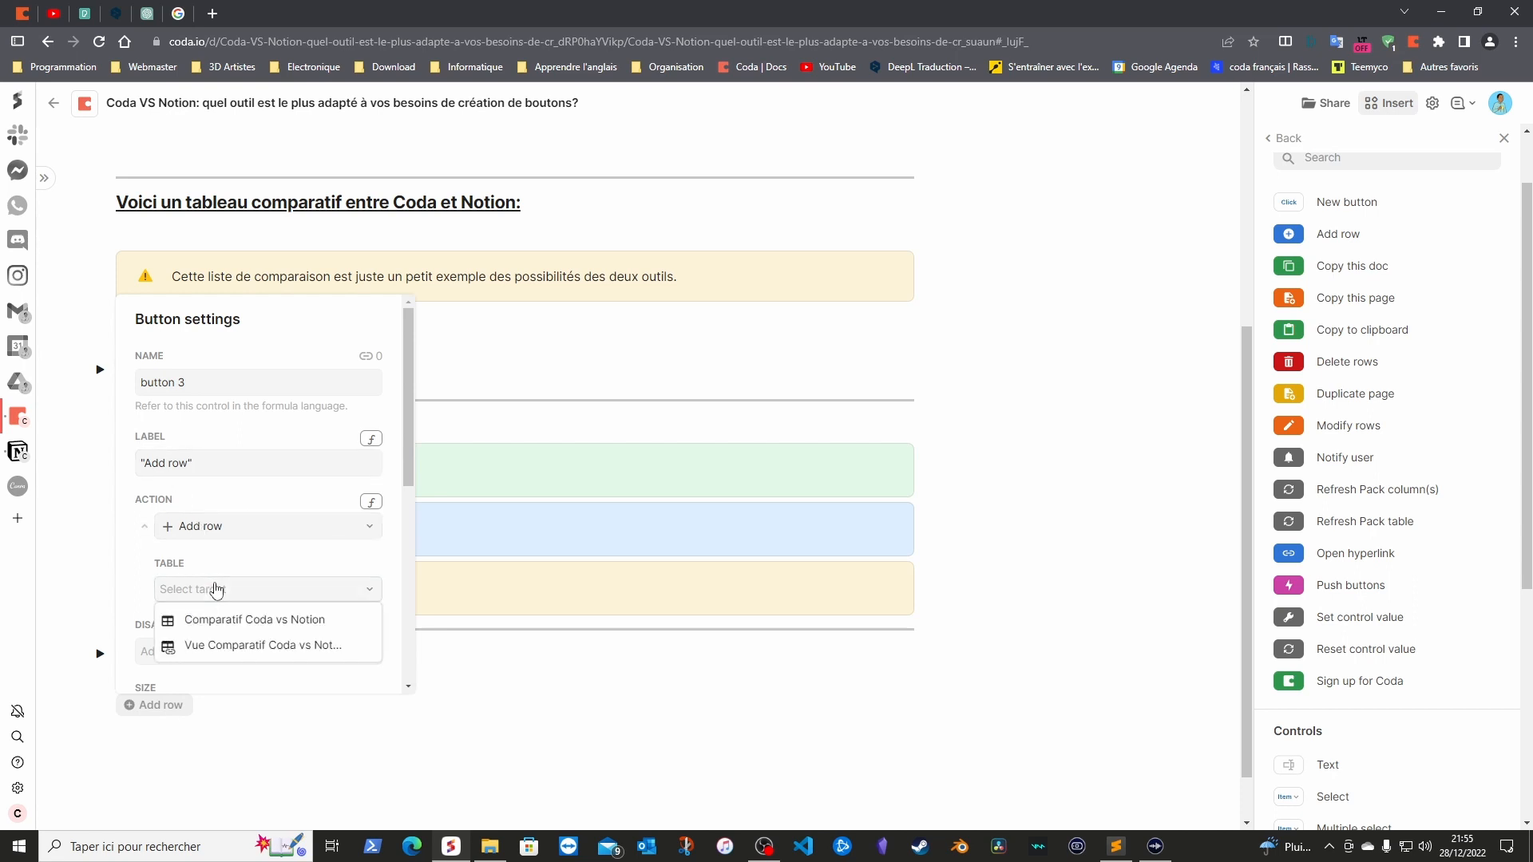
click(217, 646)
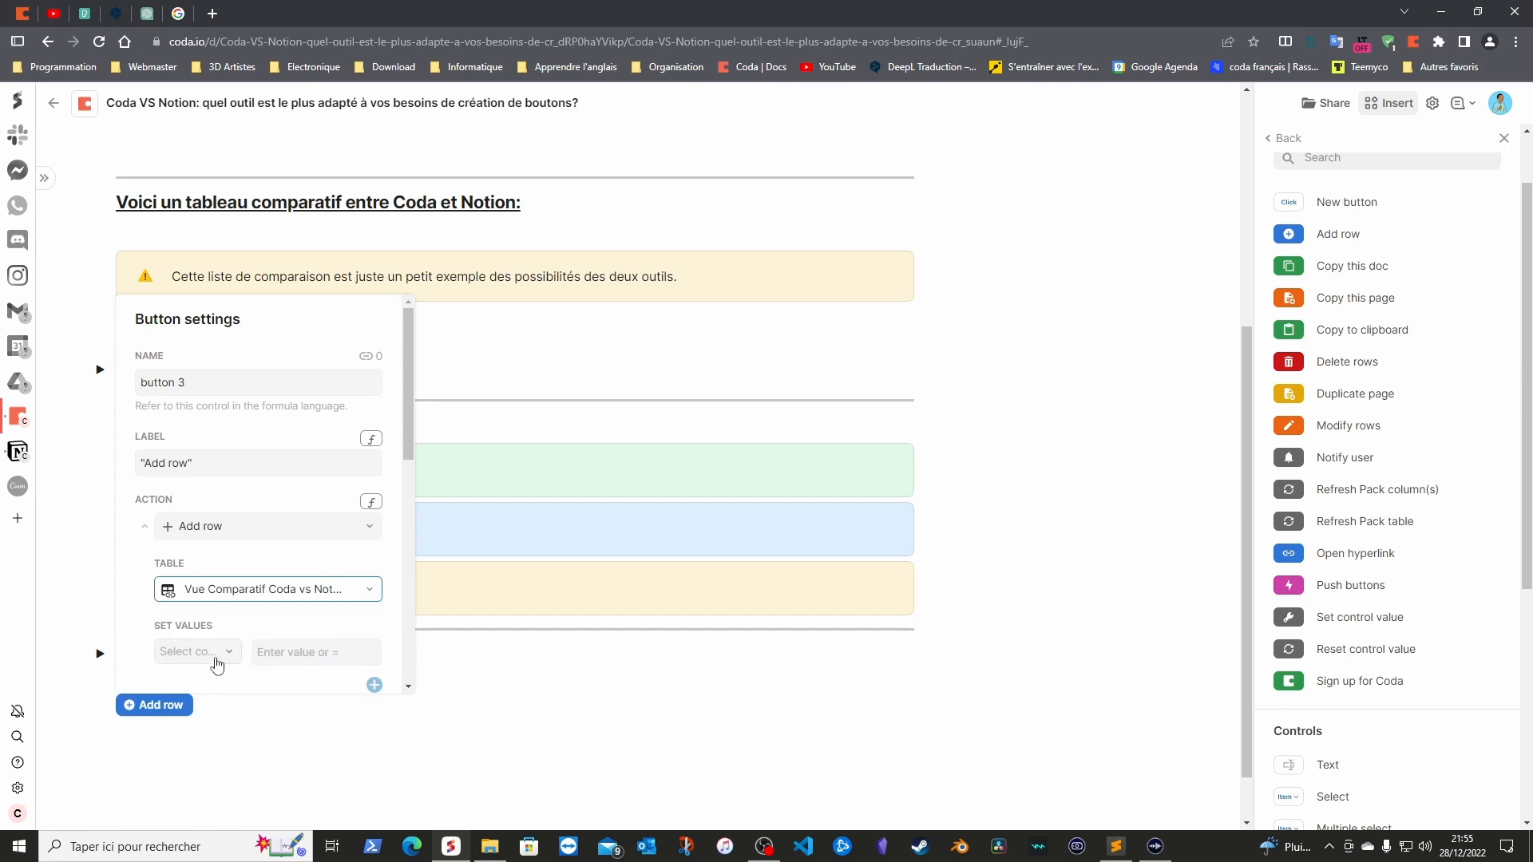
Try presetting the new row's Coda column to "" and adding a Comparaison entry in the button's set values, and remove both entries
scroll(274, 626, down, 2)
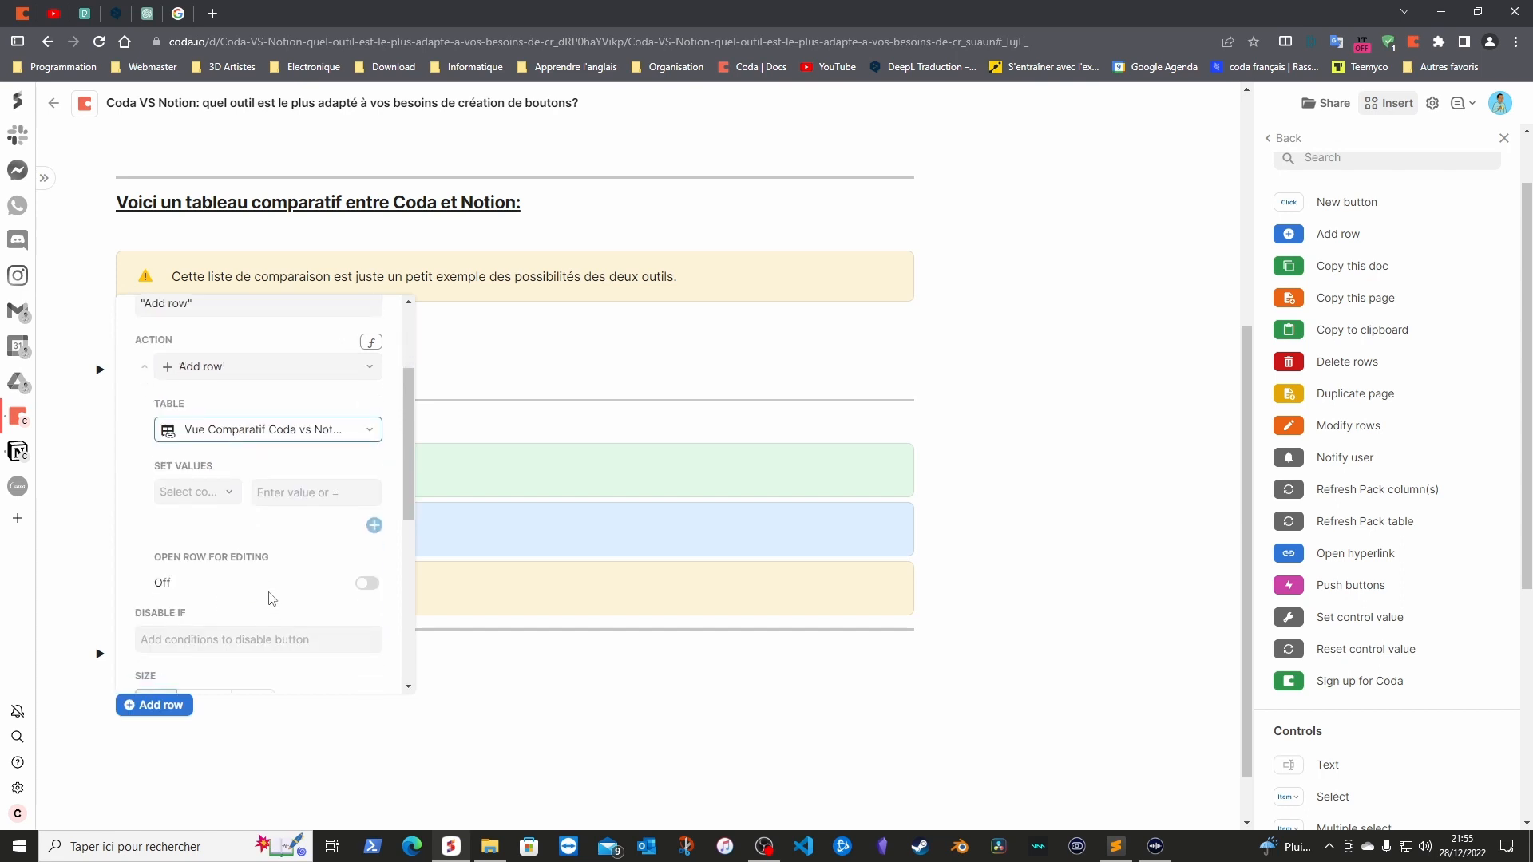
click(229, 496)
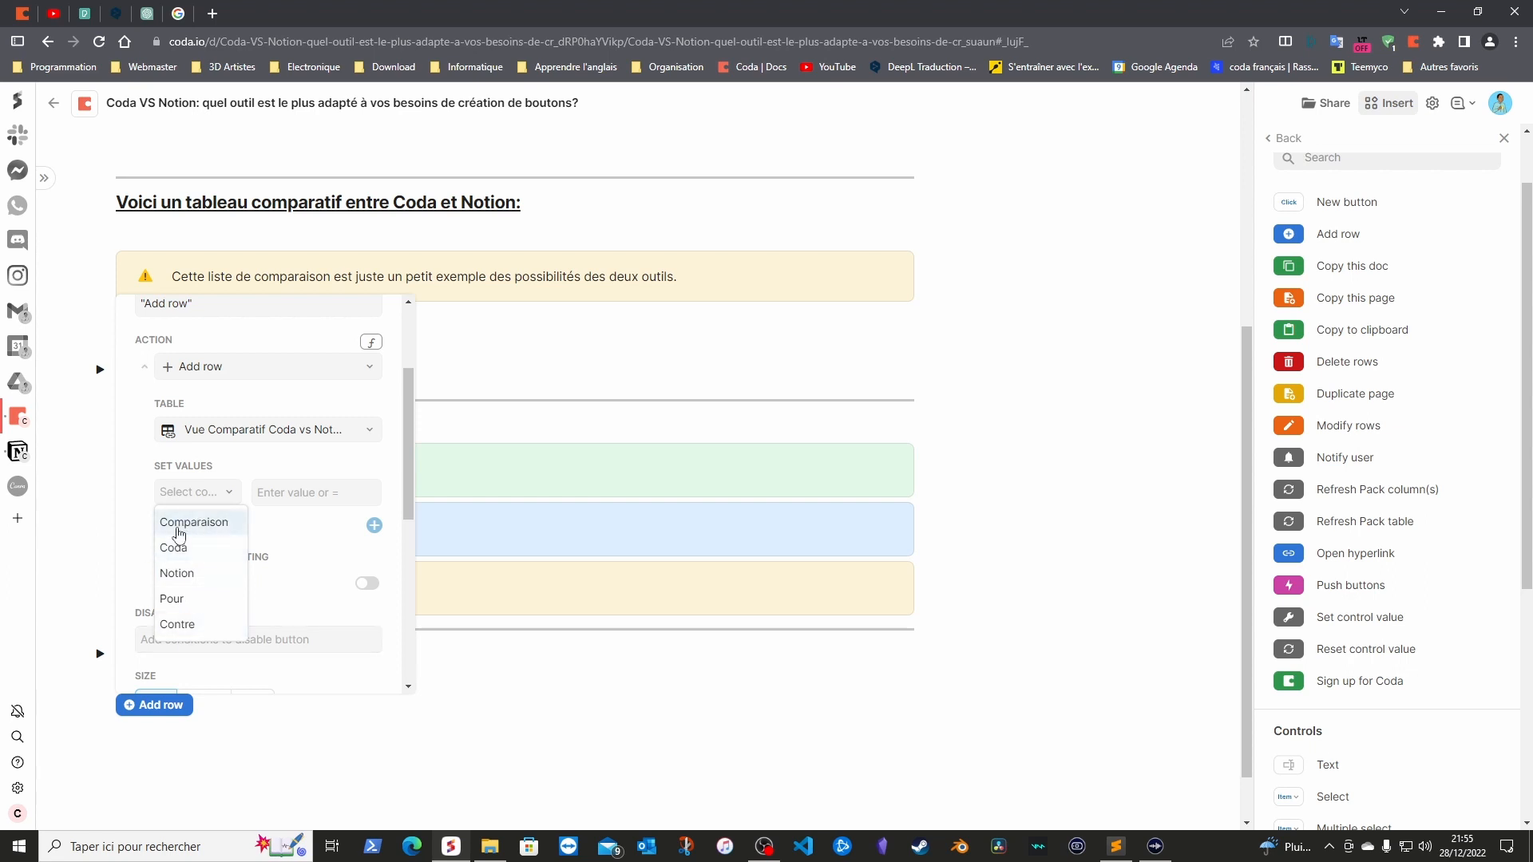
click(325, 527)
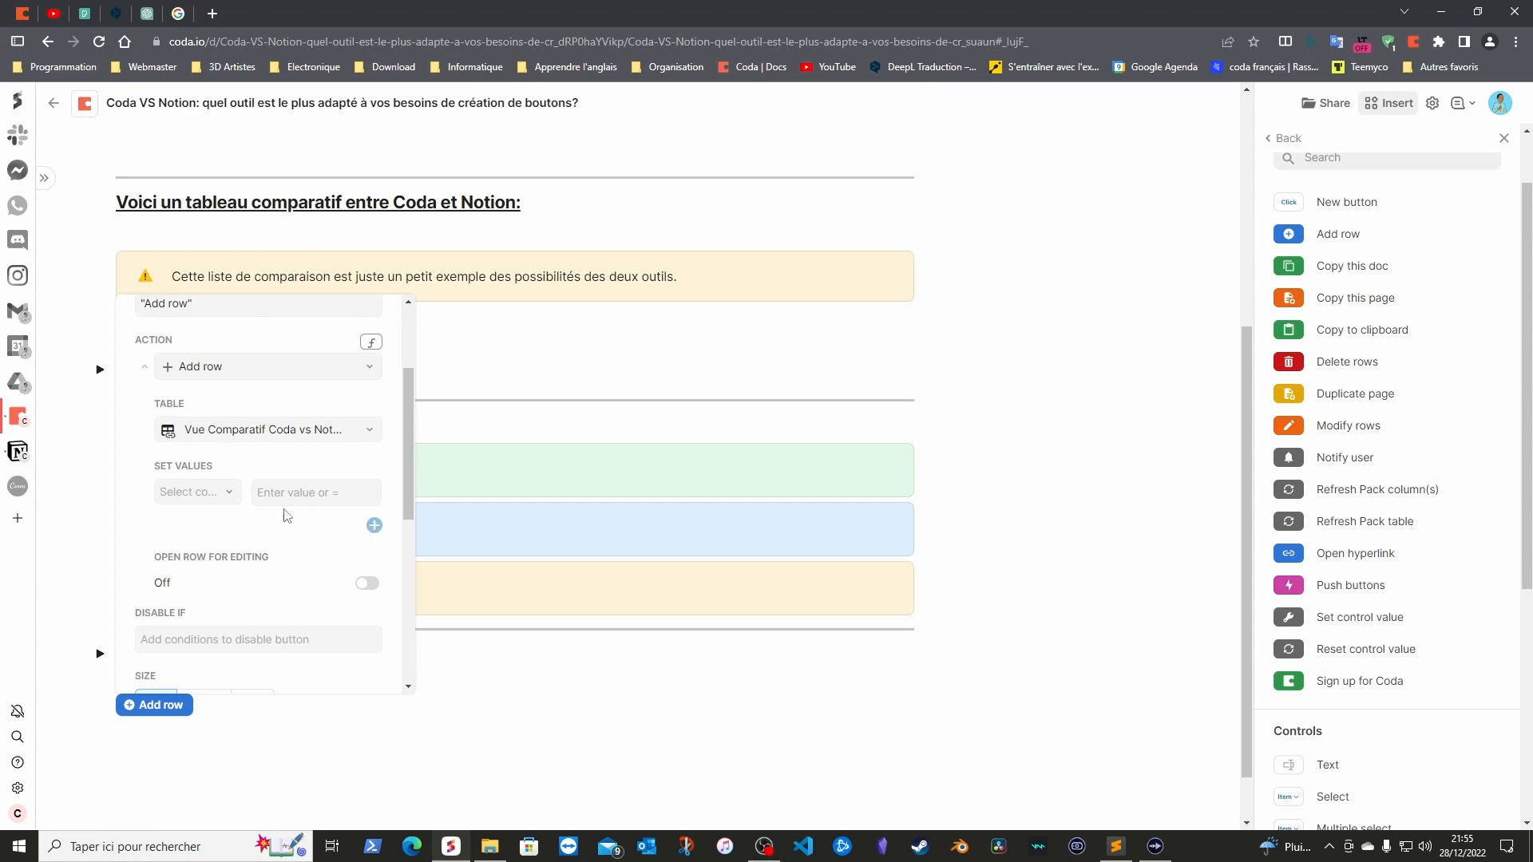
click(224, 497)
click(203, 548)
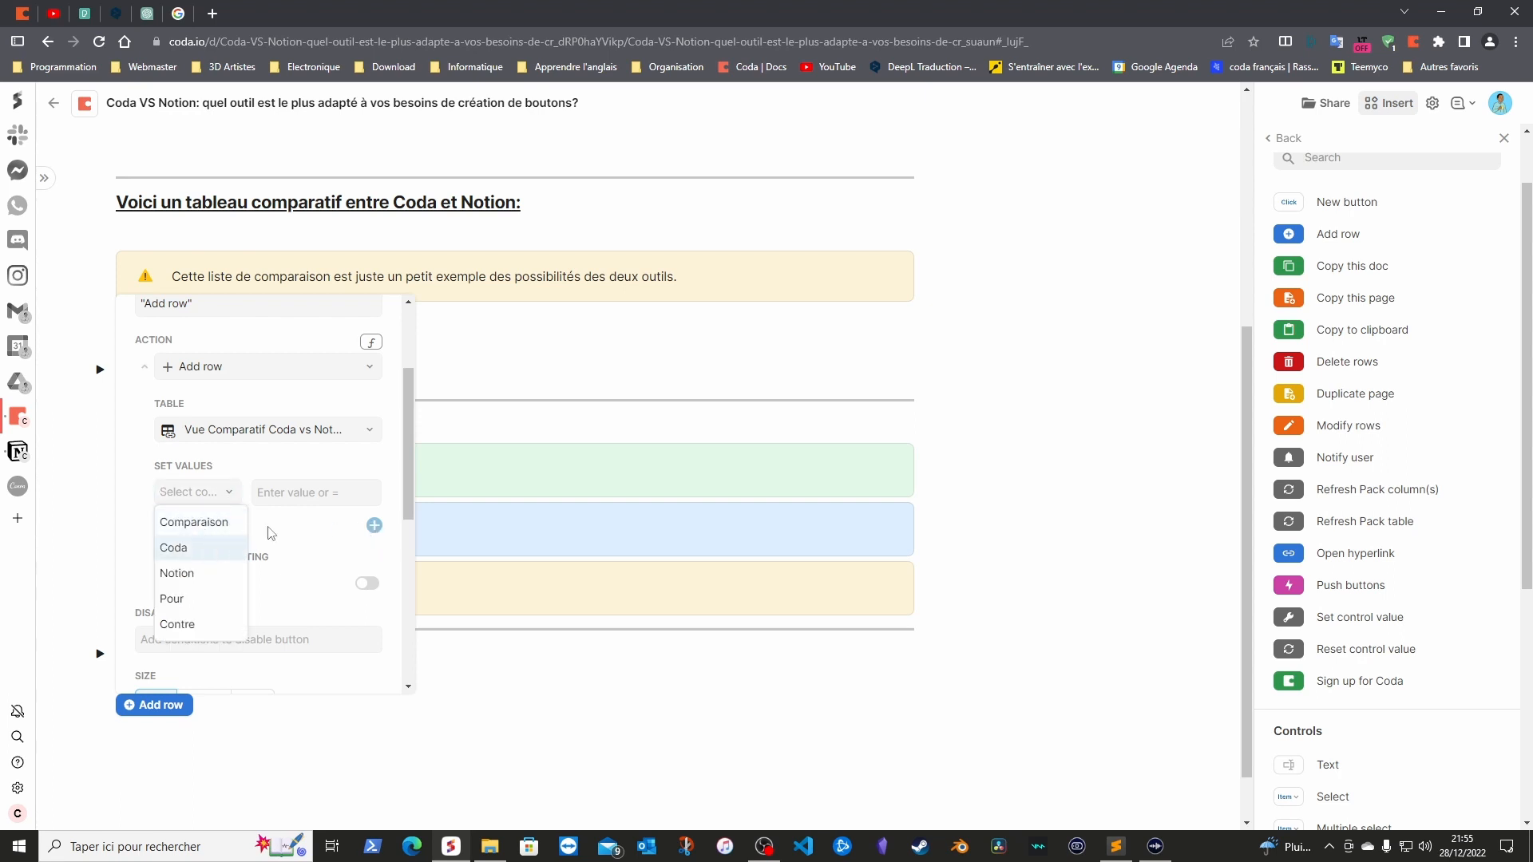
click(307, 495)
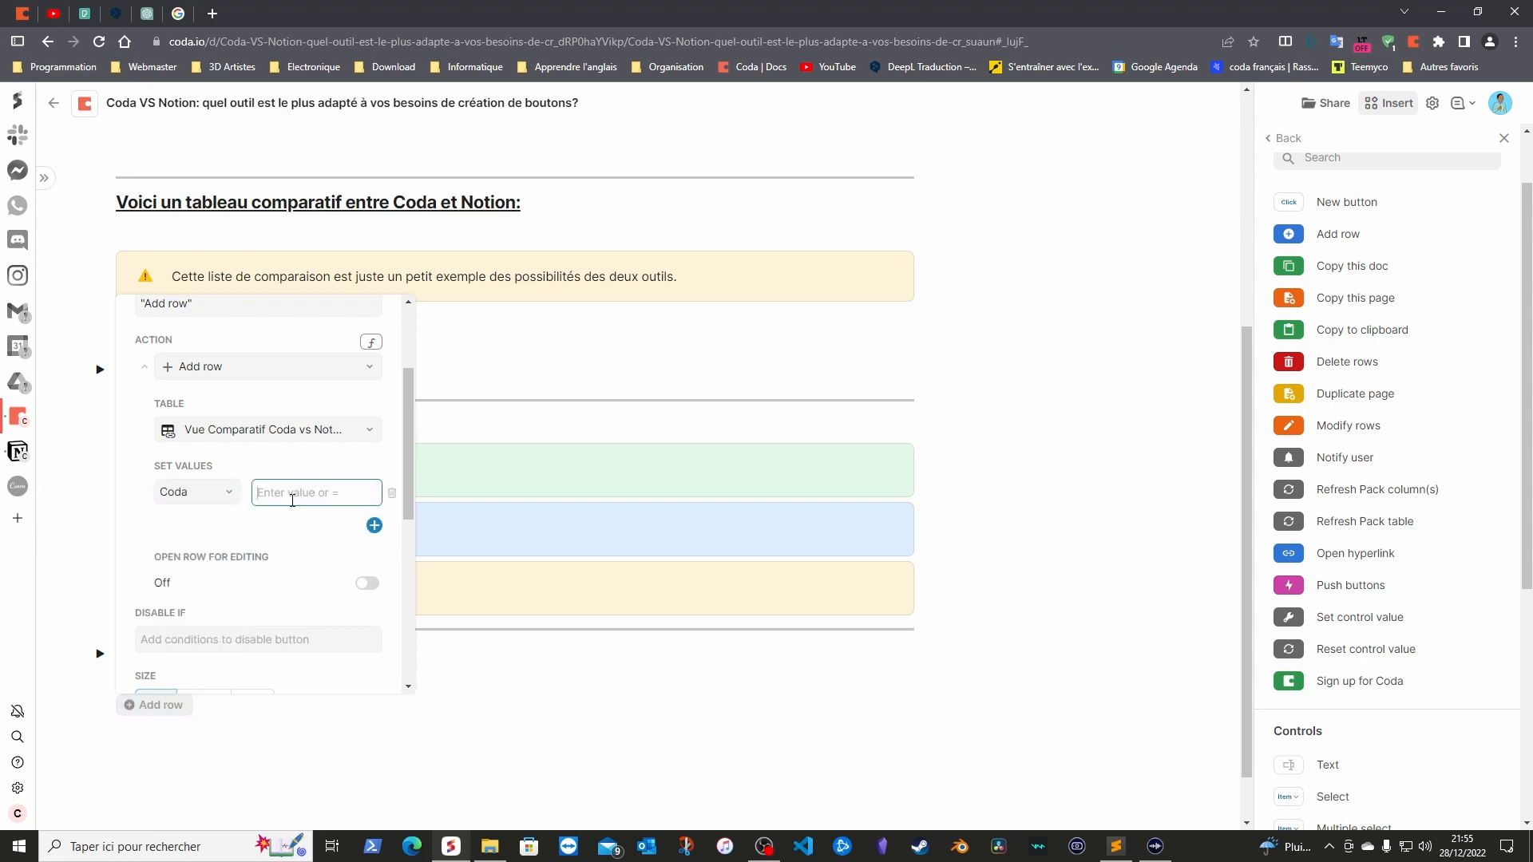
text("")
click(375, 525)
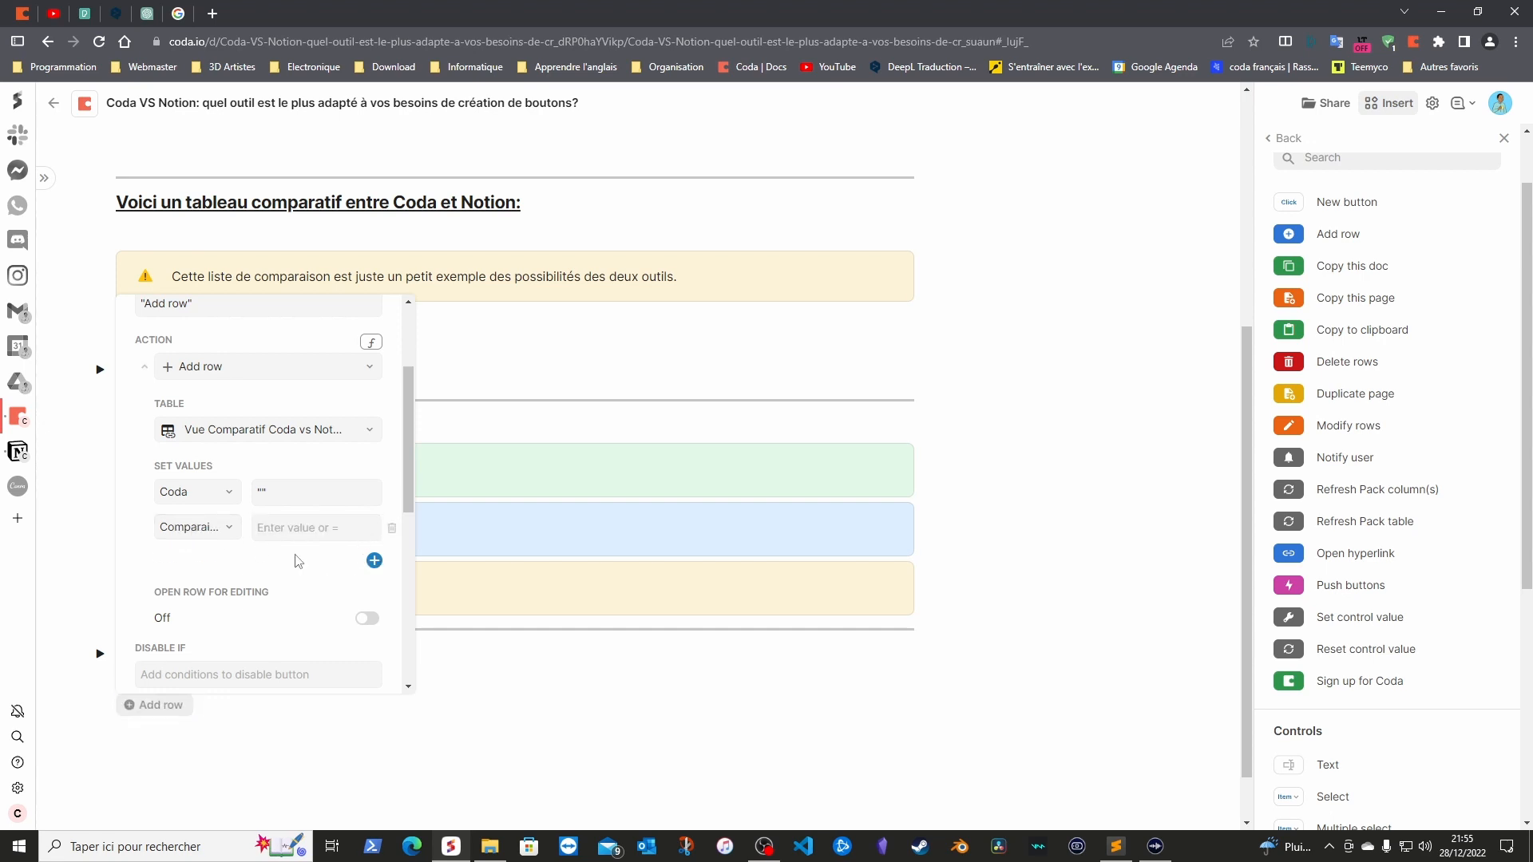
click(391, 527)
click(393, 494)
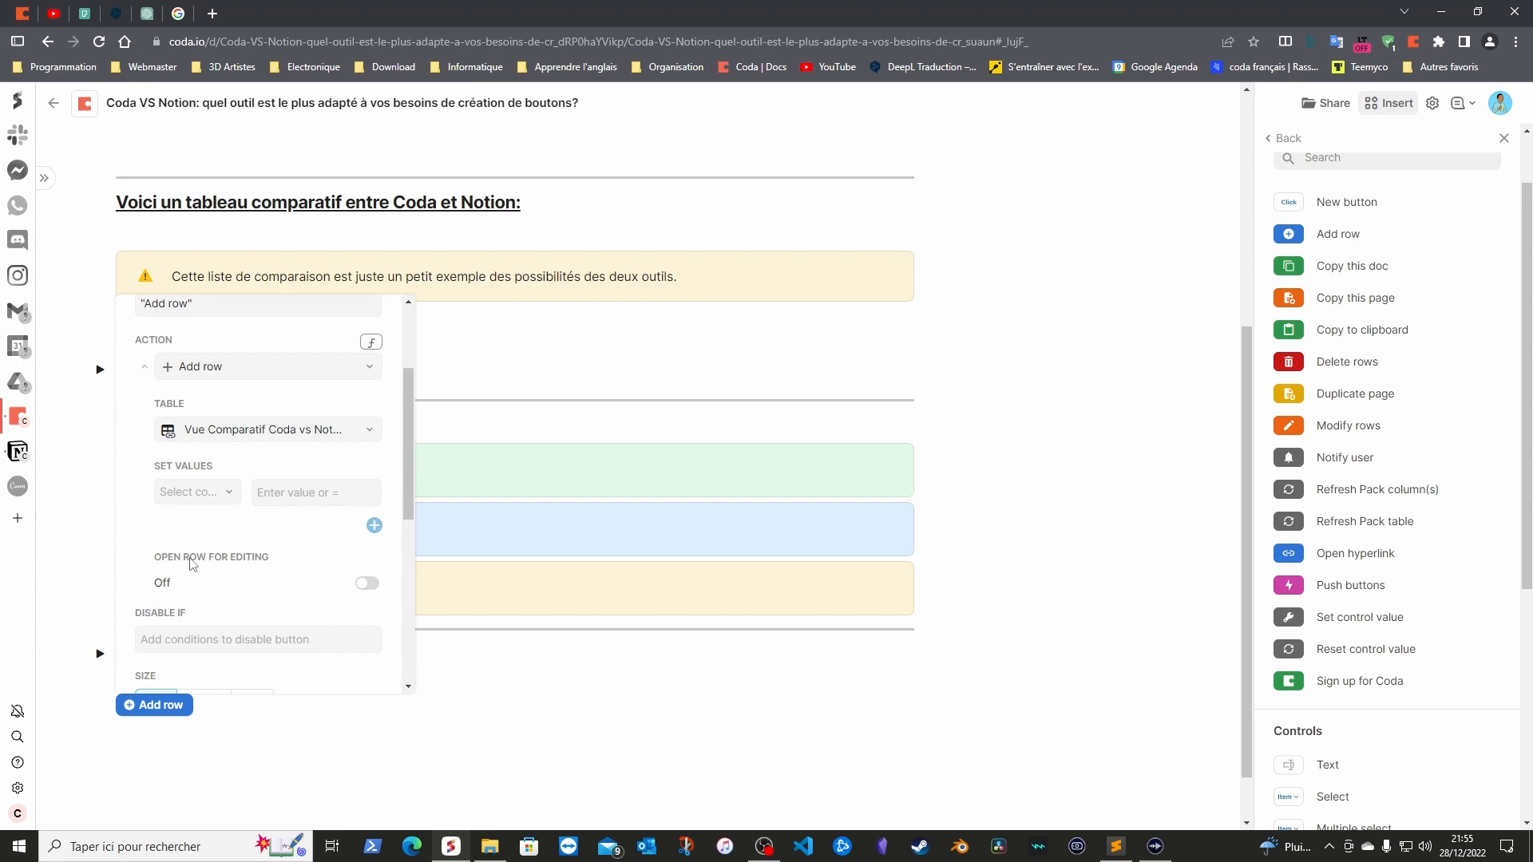
Turn on Open row for editing for the new Add row button and set its Show alert option to Only for errors
click(369, 585)
scroll(252, 510, up, 2)
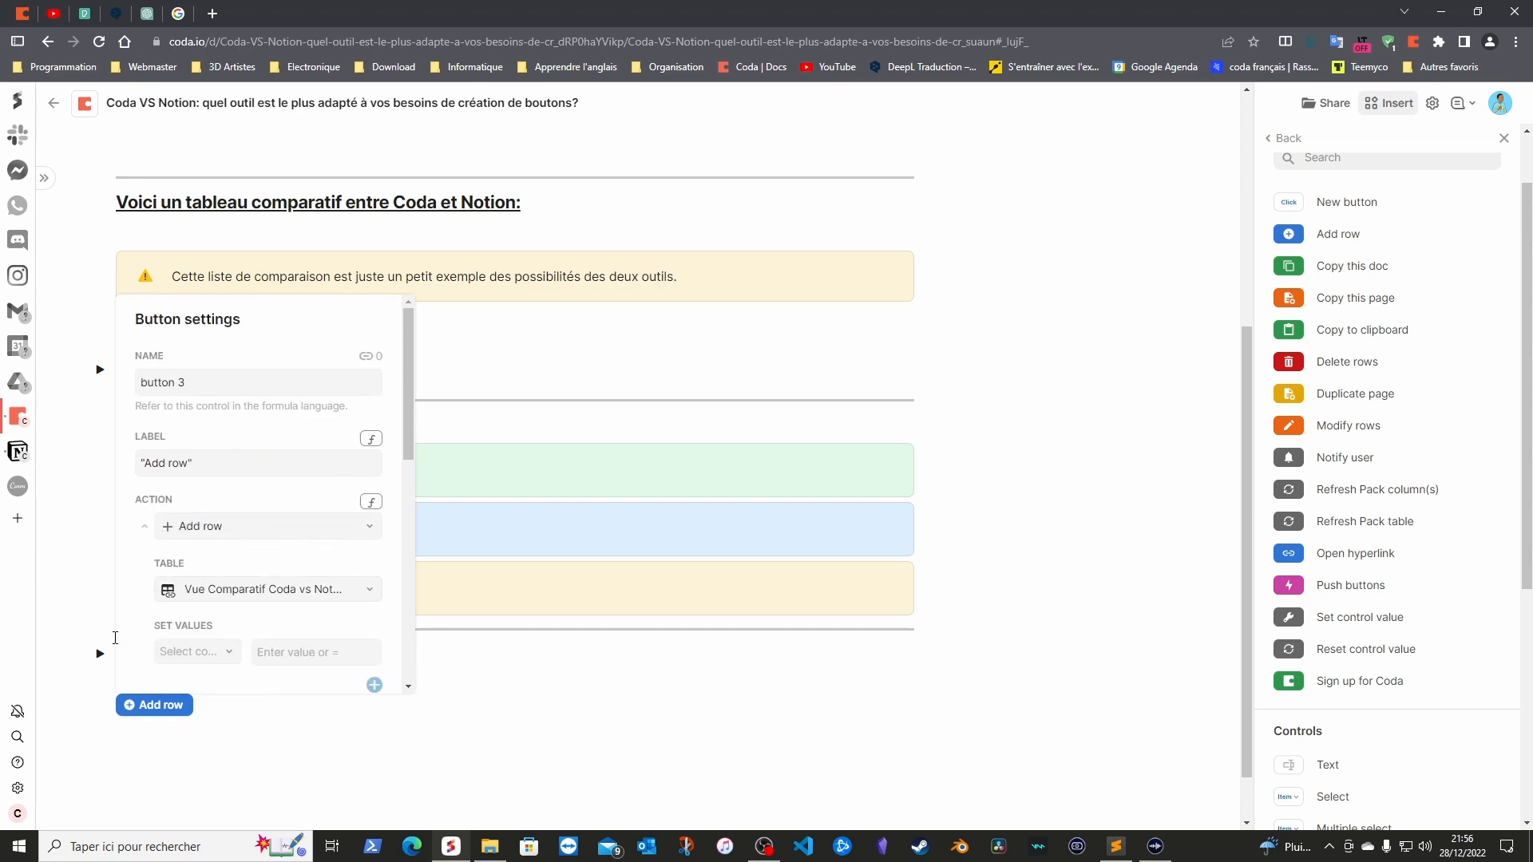
scroll(209, 597, down, 2)
scroll(232, 607, down, 3)
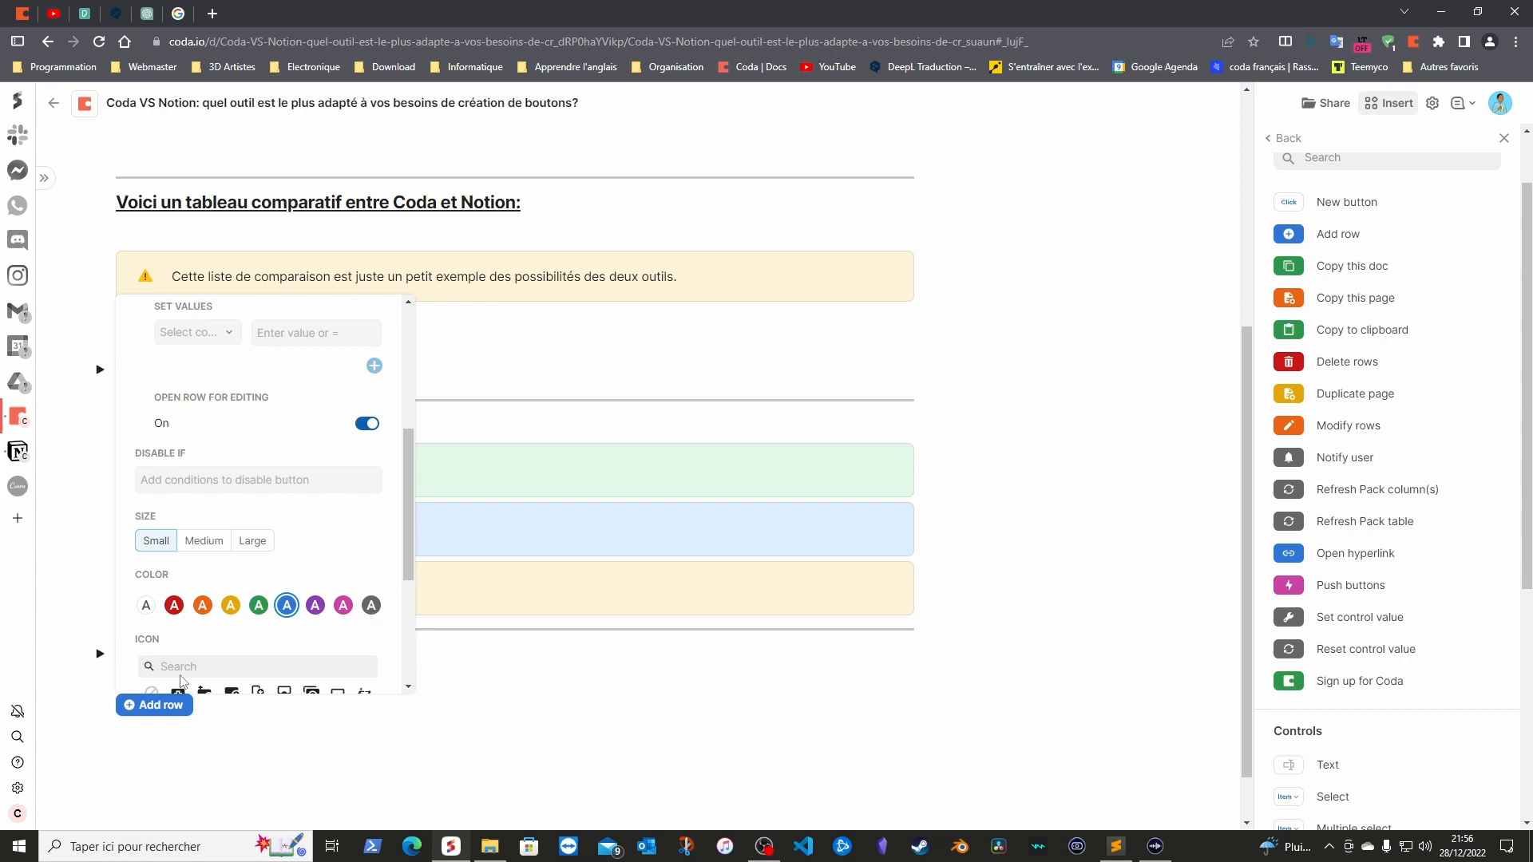
scroll(242, 625, down, 1)
scroll(242, 625, down, 1)
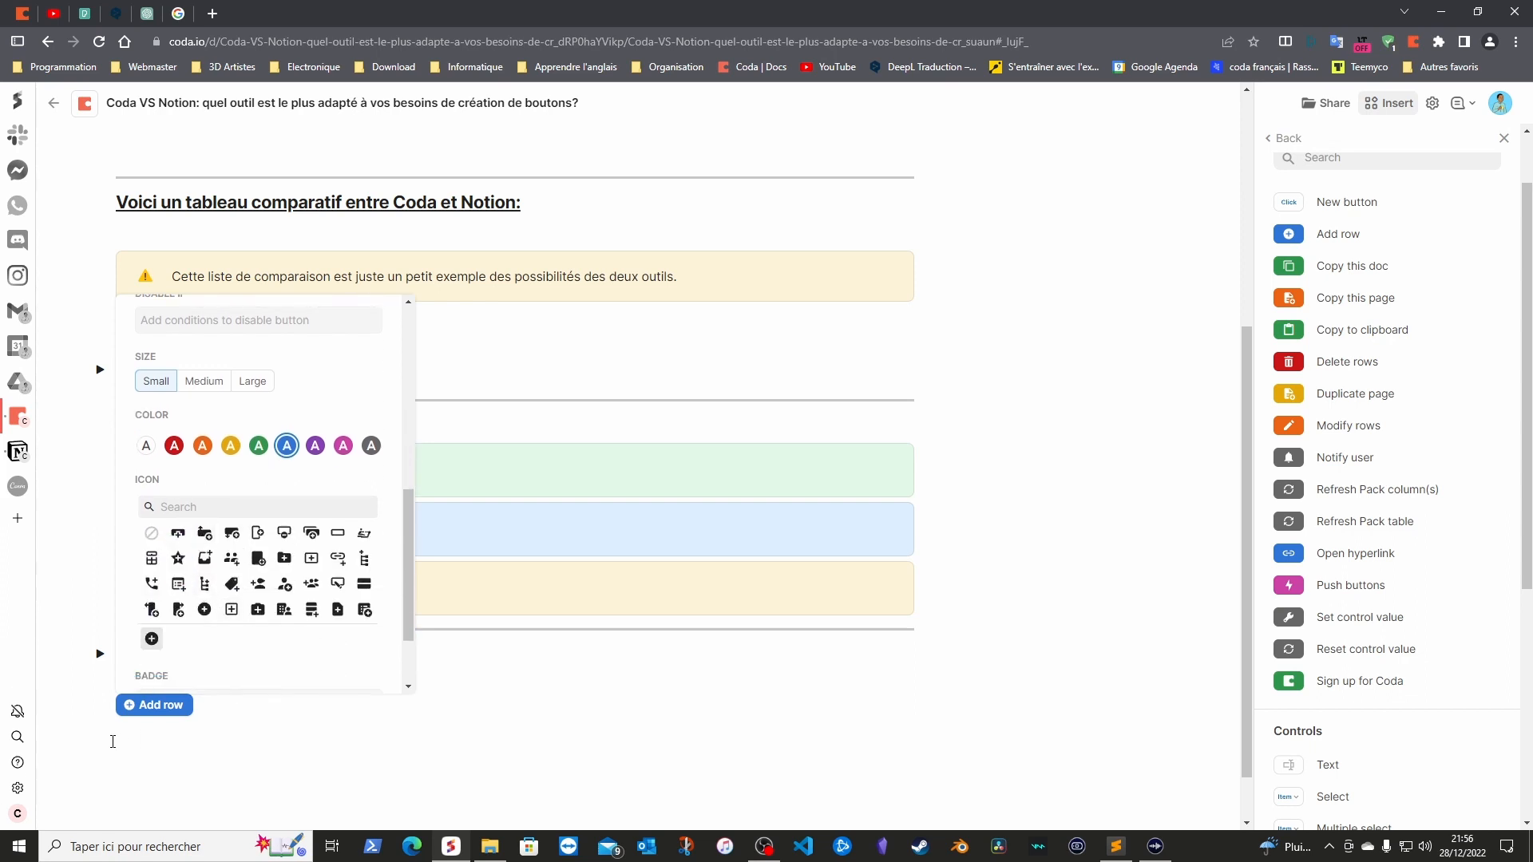
scroll(257, 594, down, 1)
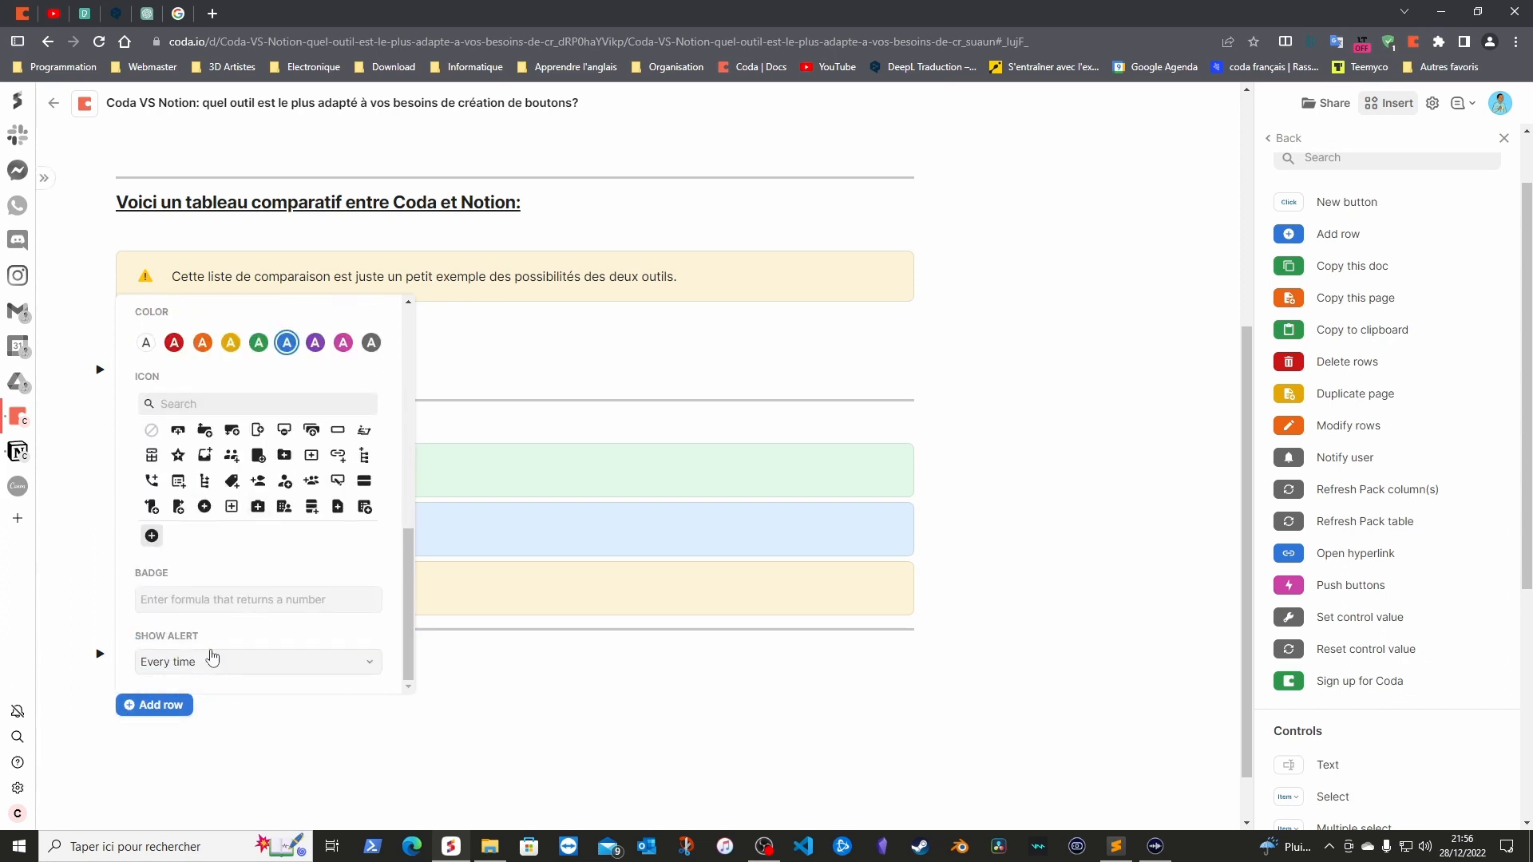
click(209, 662)
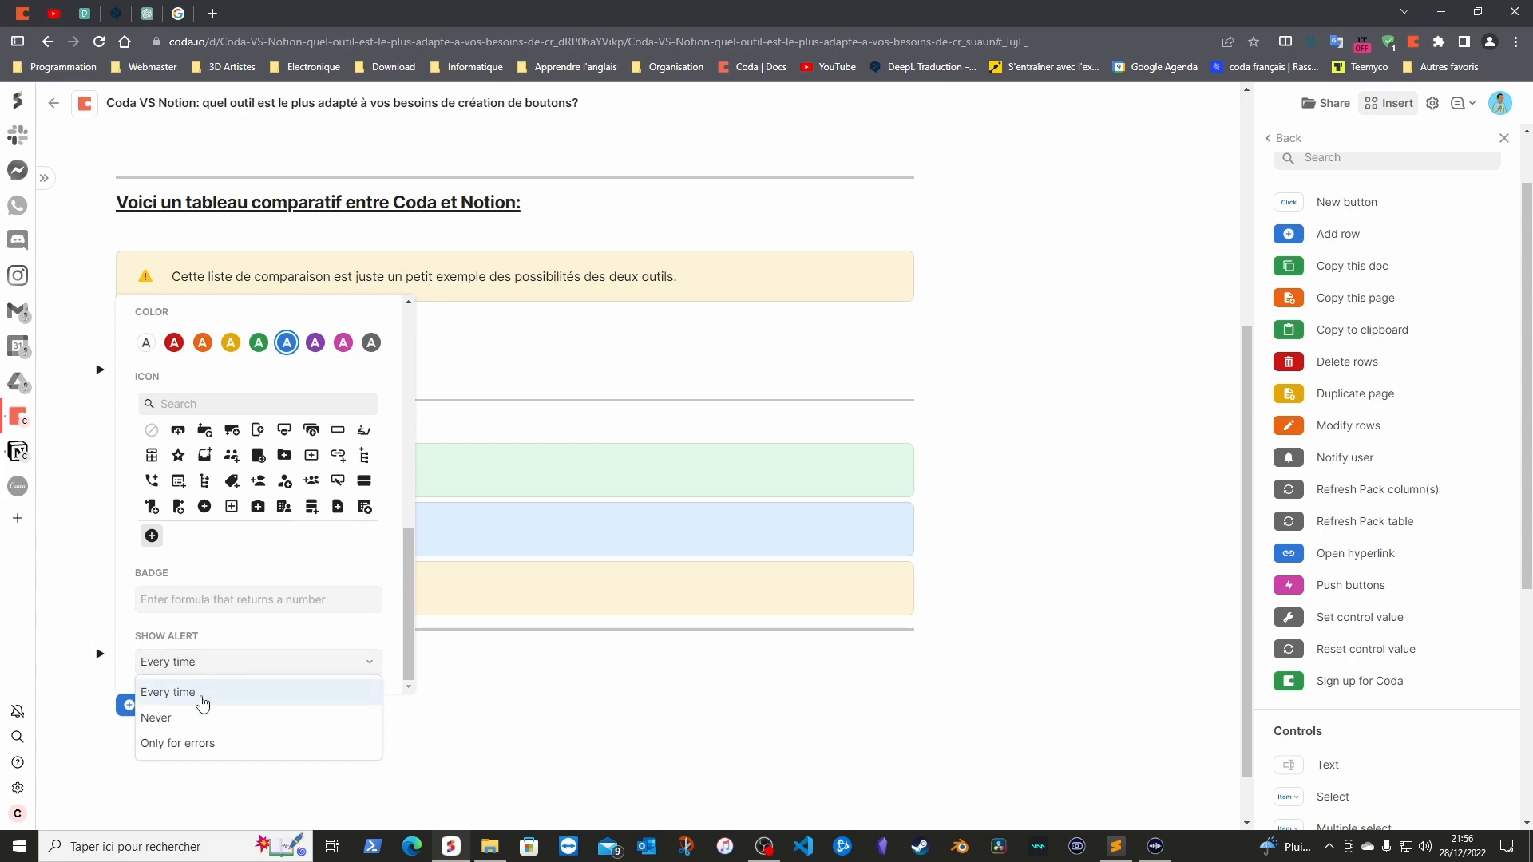
click(220, 751)
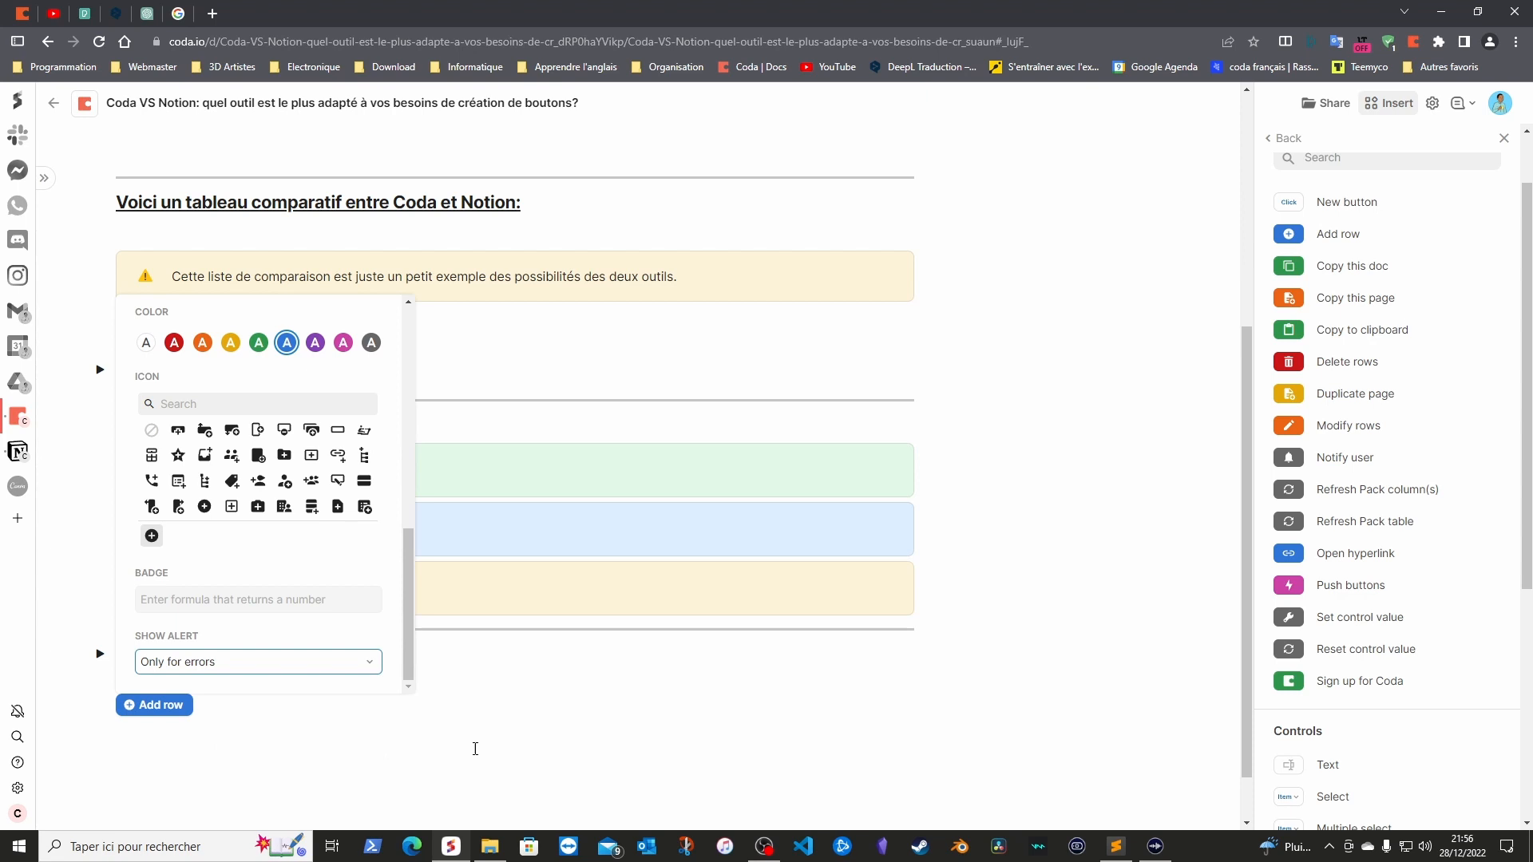
click(275, 738)
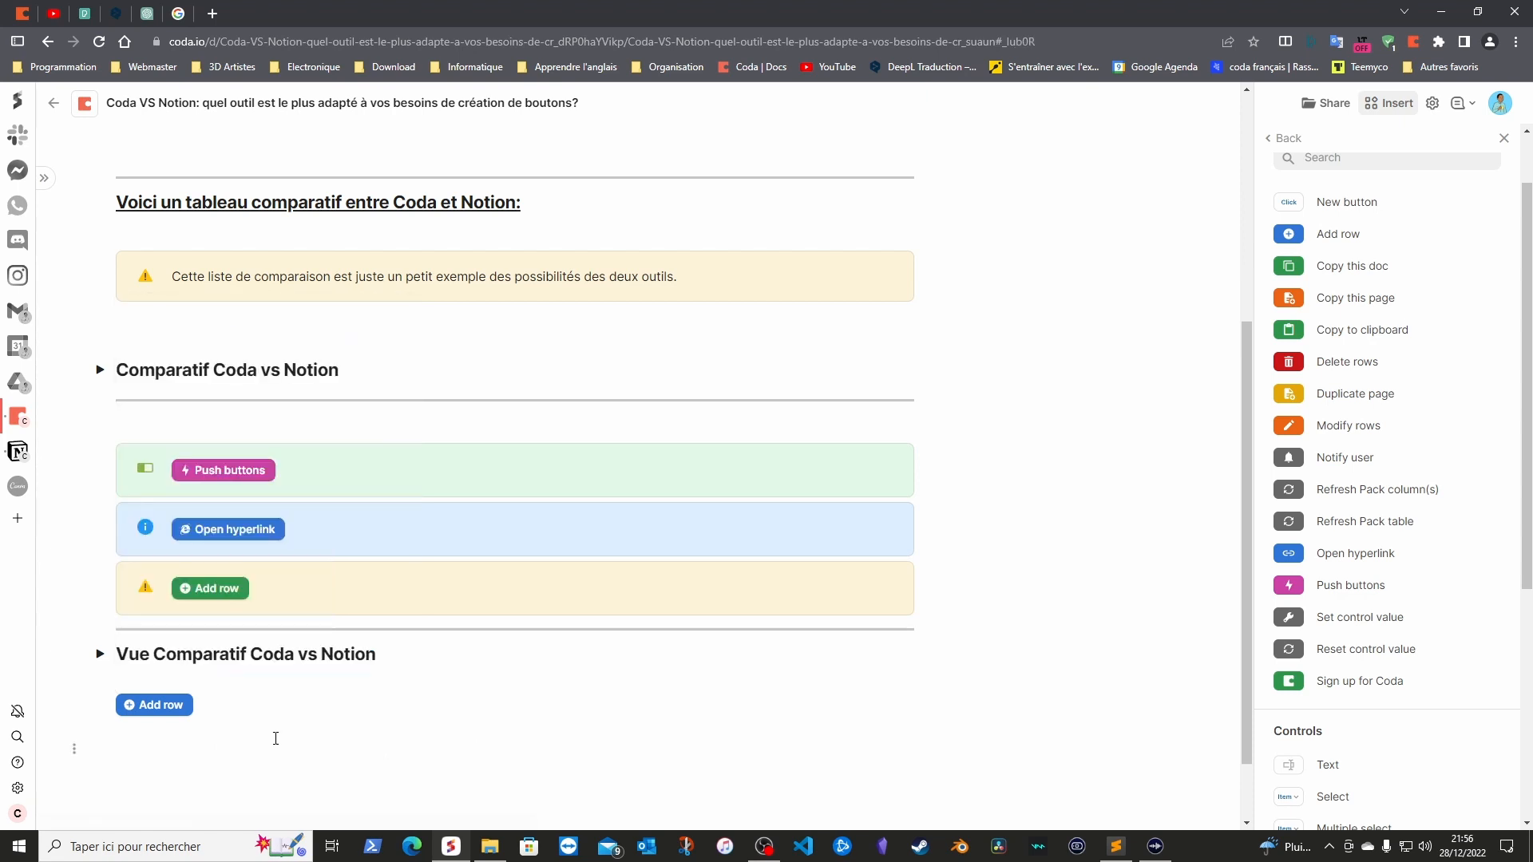
Add a row with the new button, setting its Comparaison to Prix and its Coda text to "Trop chère"
click(177, 710)
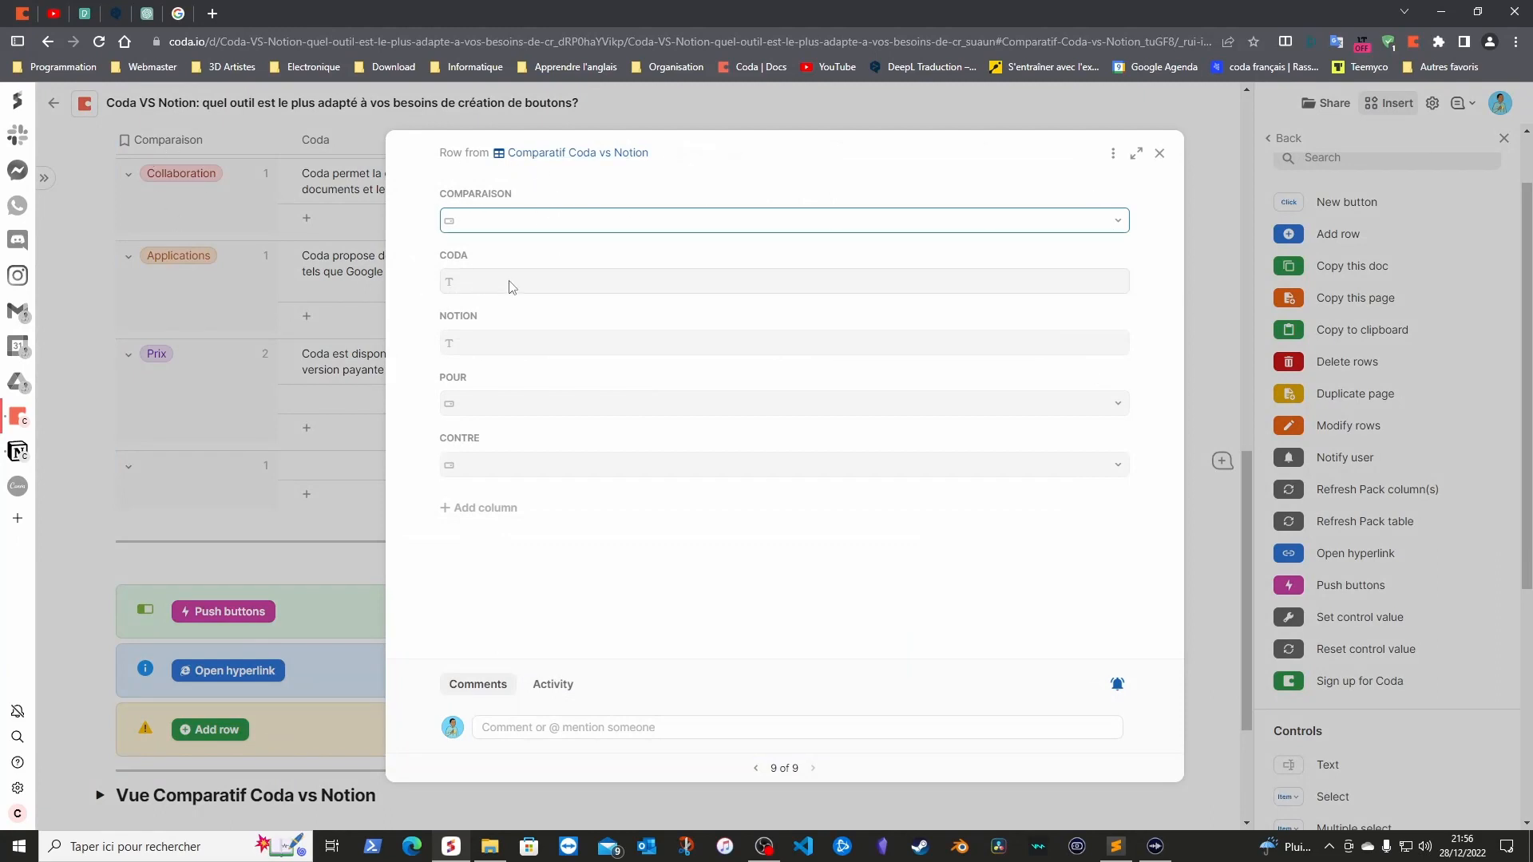
click(1110, 220)
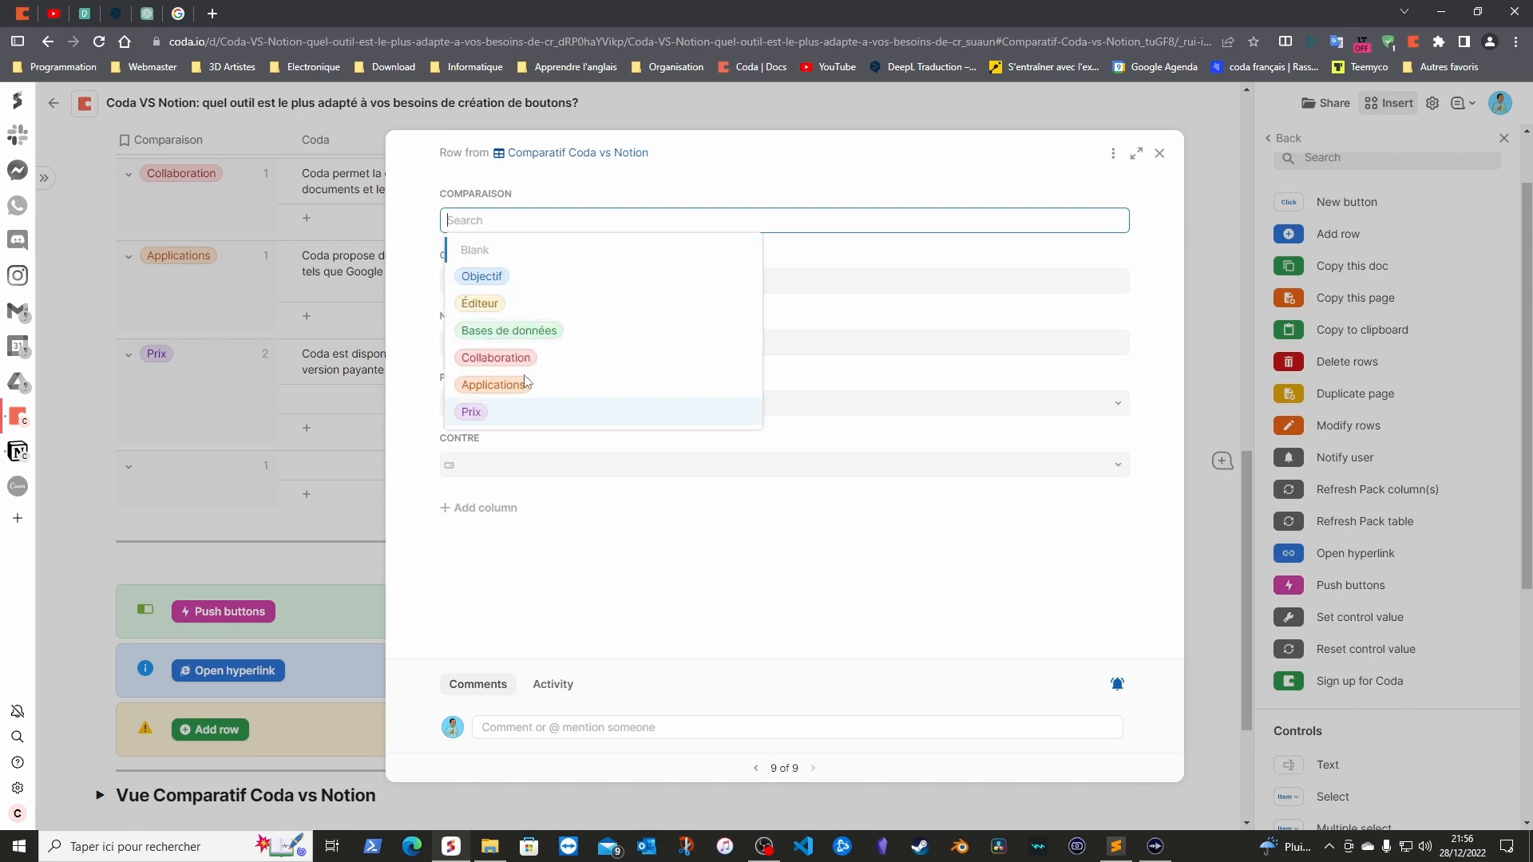
click(474, 410)
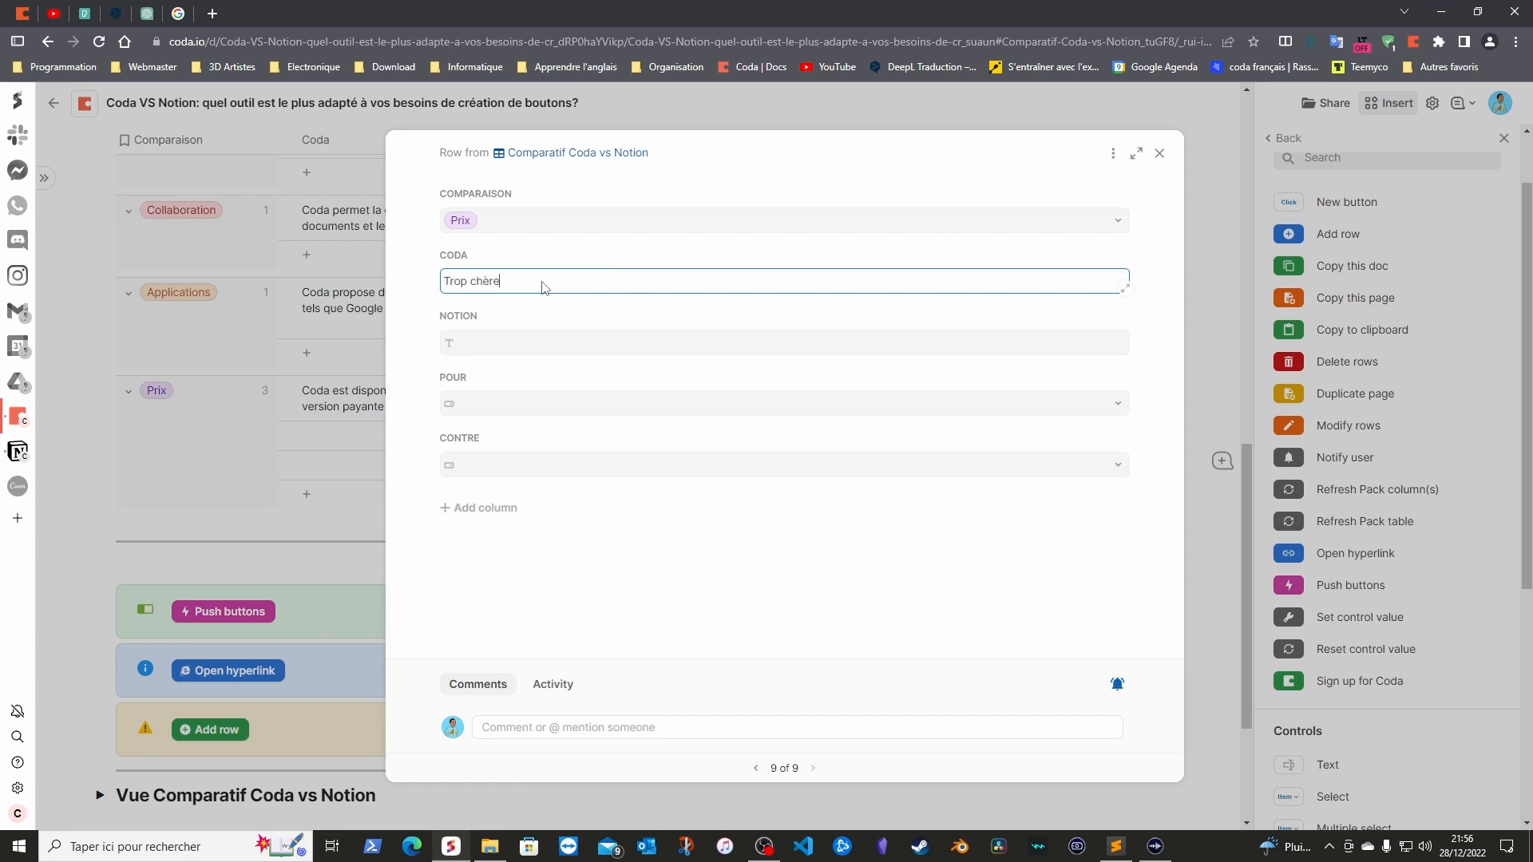
click(503, 350)
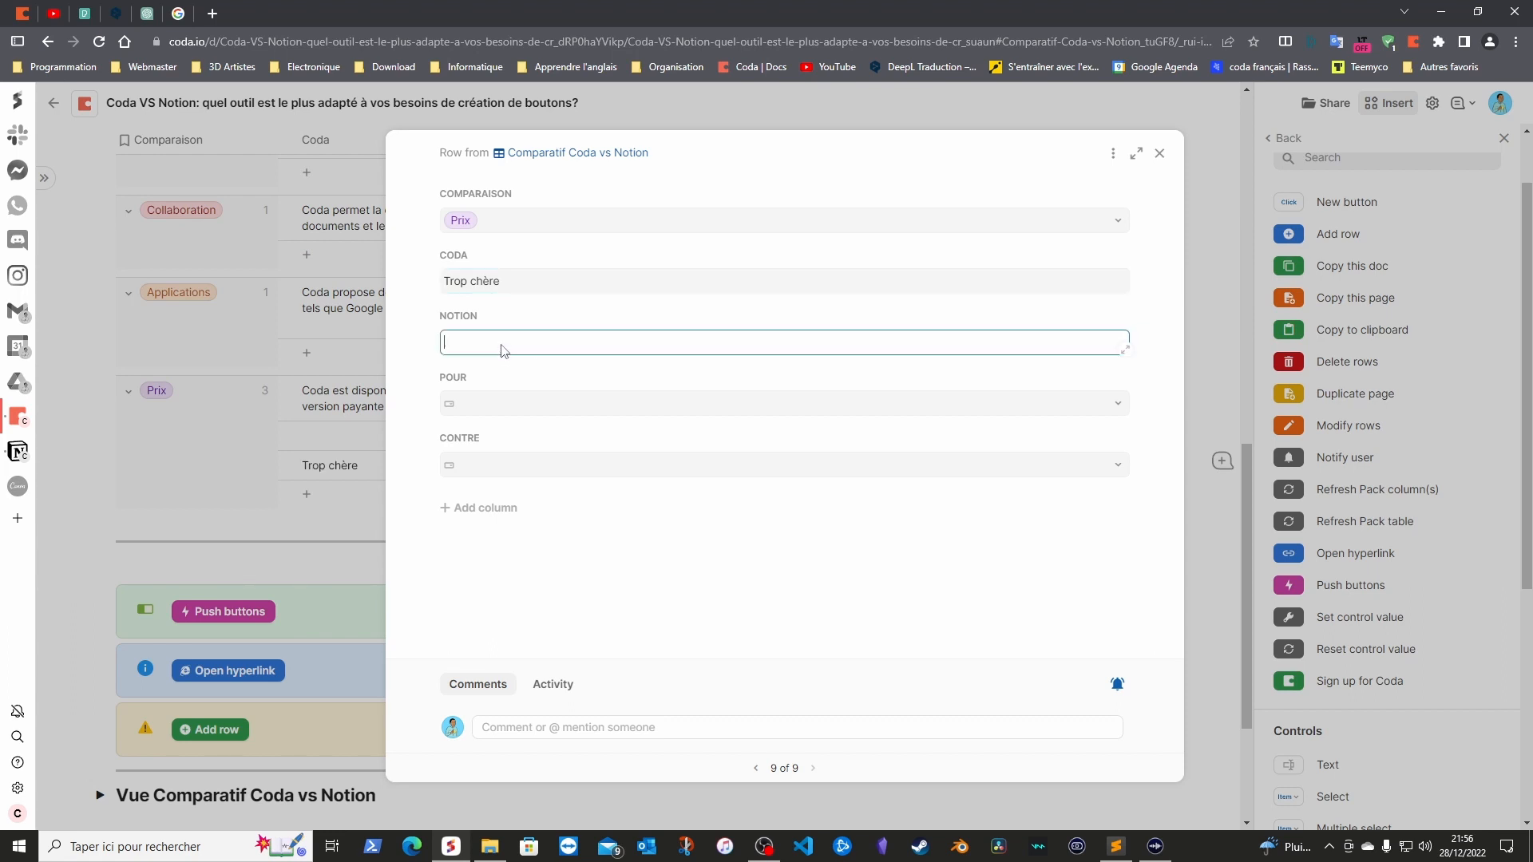
Set the new row's Pour value to Positif Notion, leave Contre blank, and close the row details
click(558, 406)
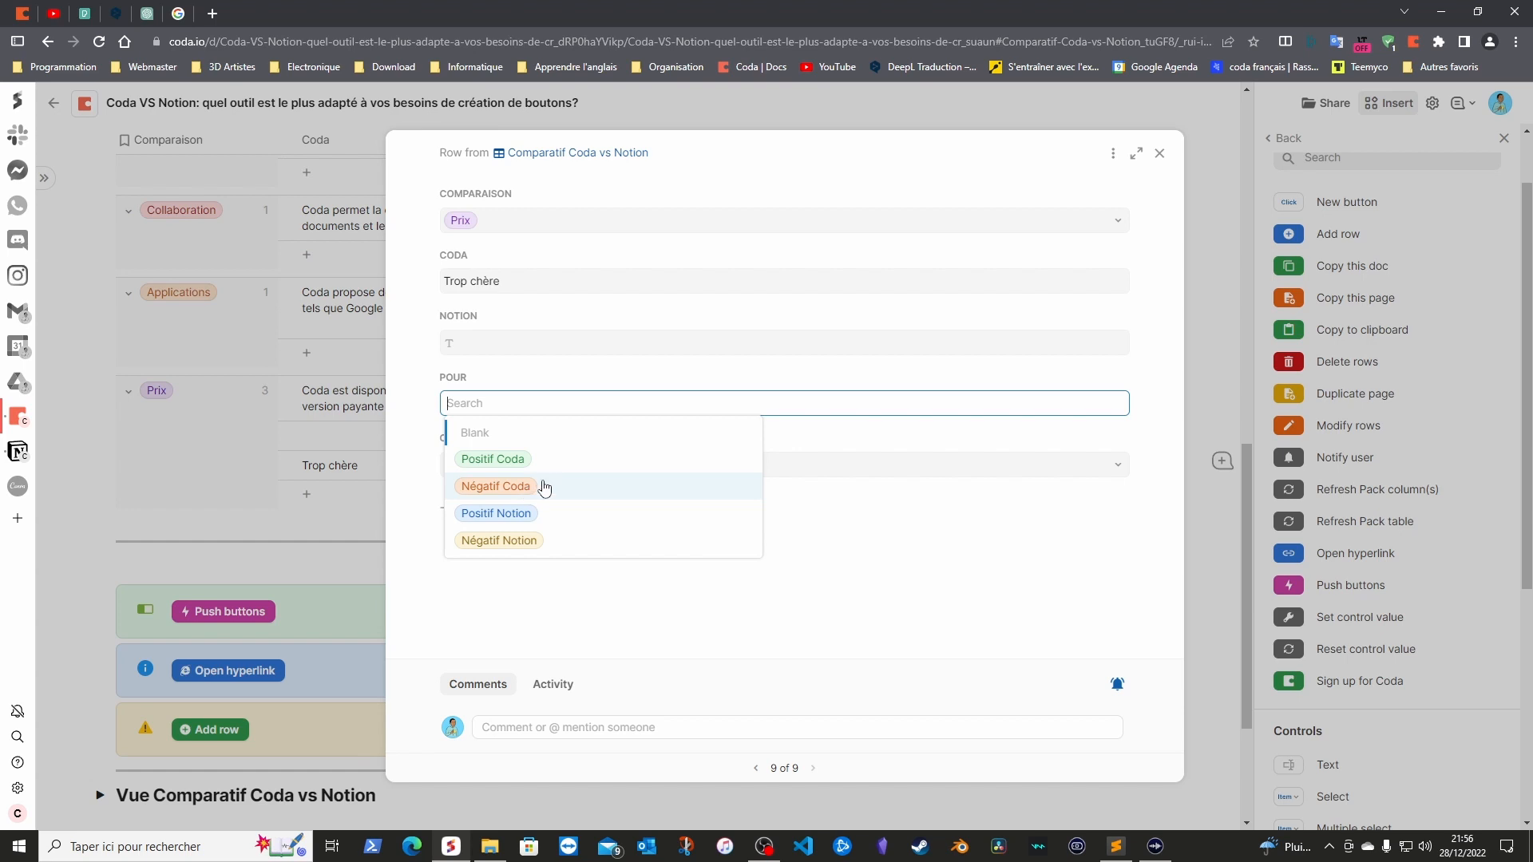
click(519, 469)
click(524, 464)
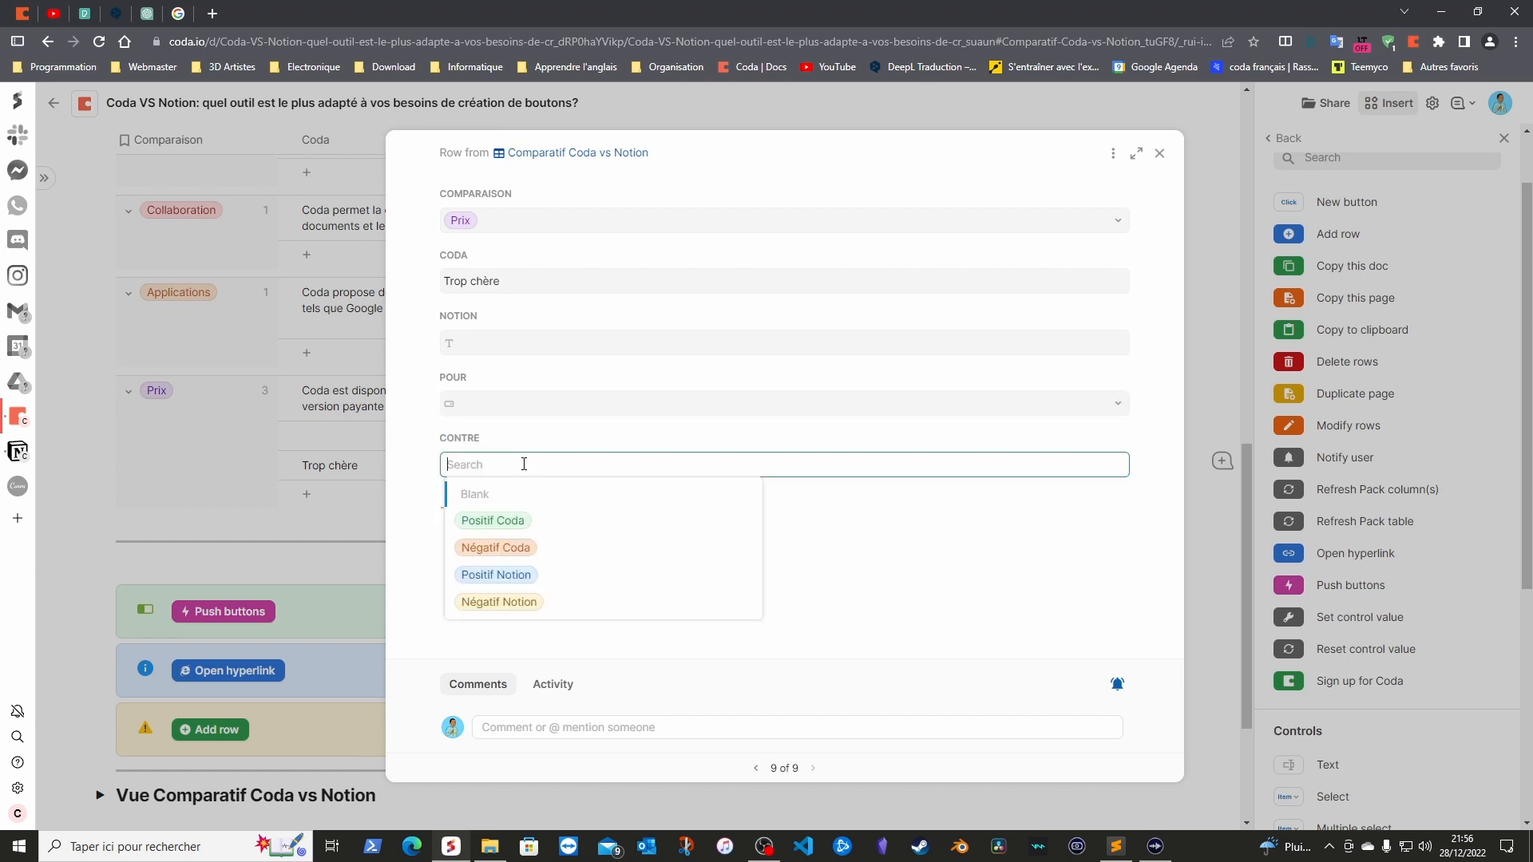
click(518, 405)
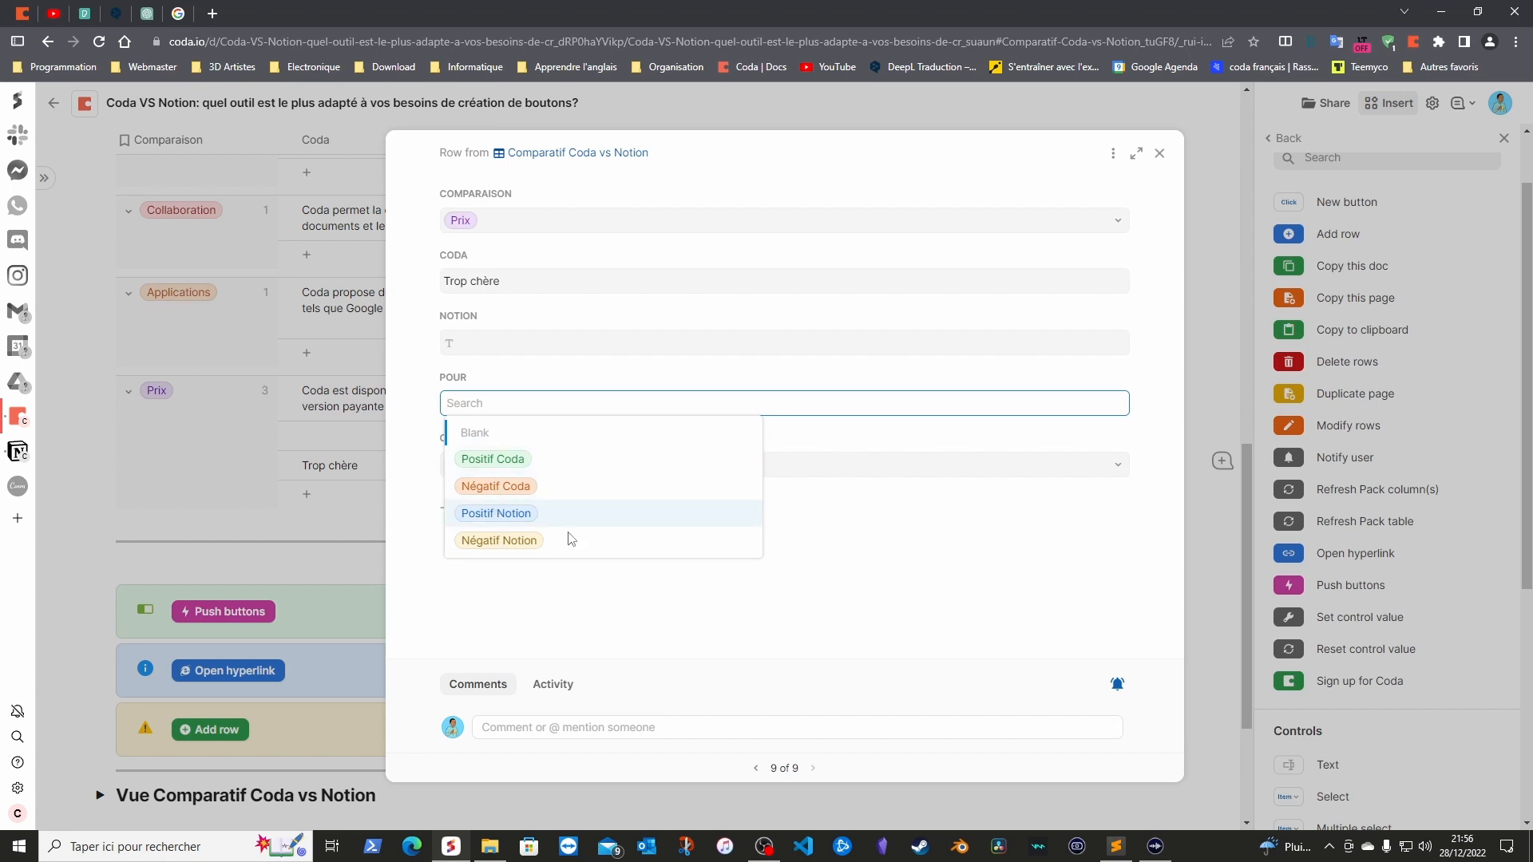
key(Tab)
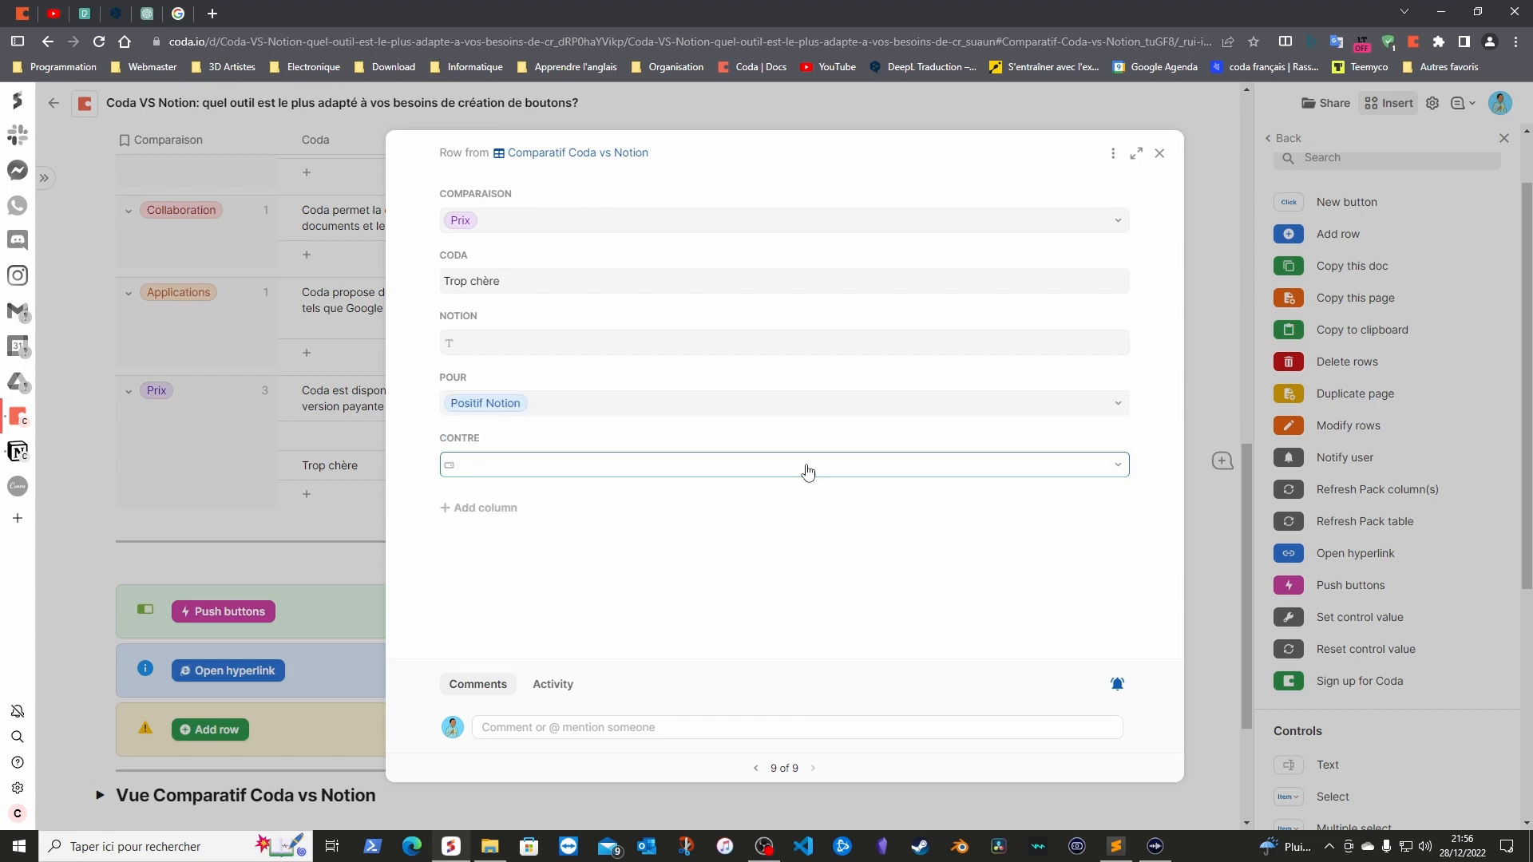
click(1156, 159)
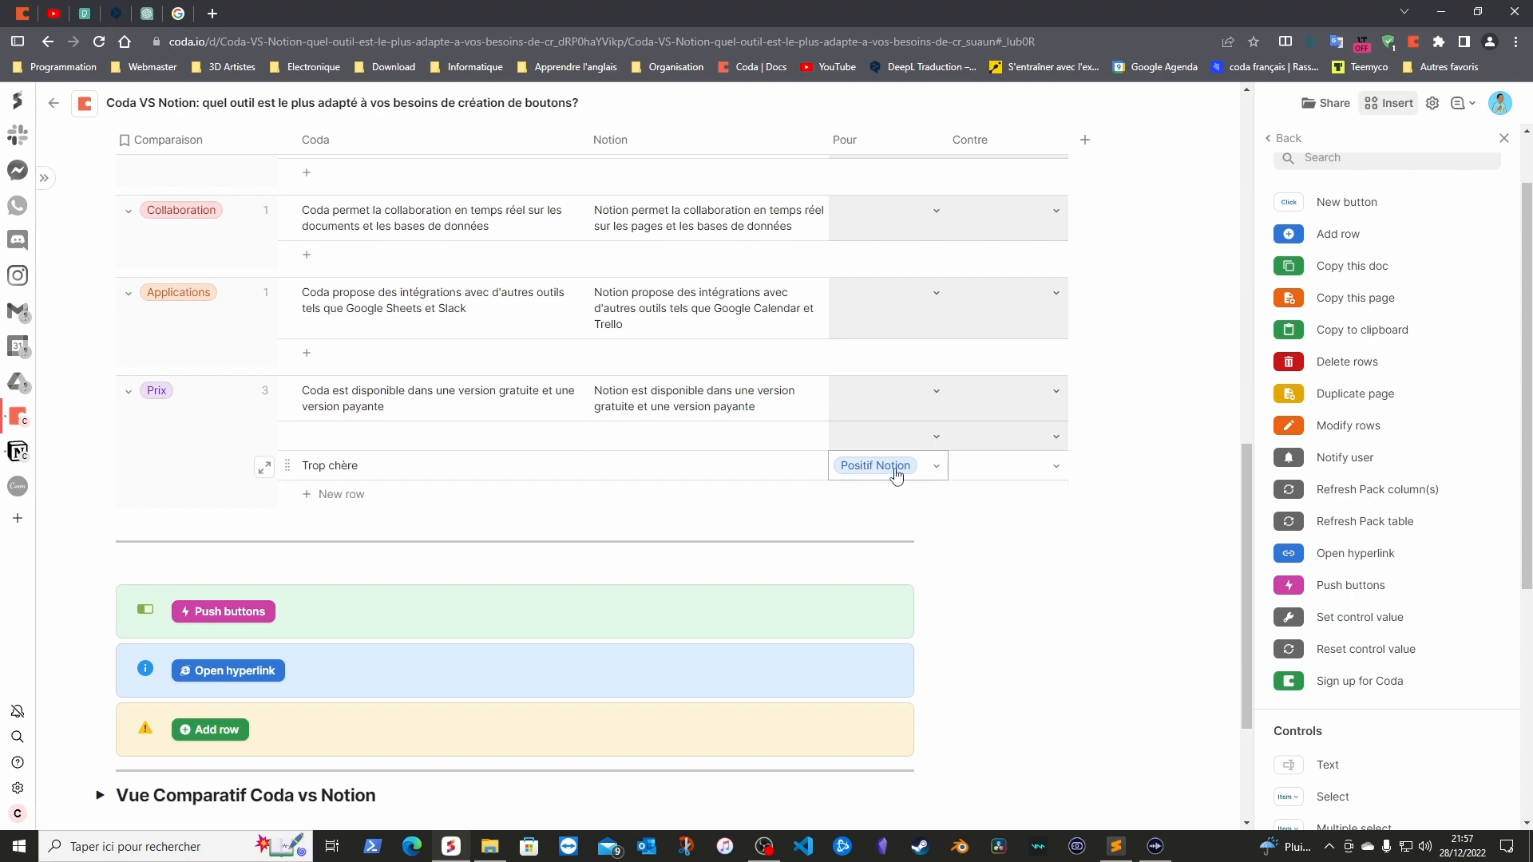
Set the Notion text of the "Trop chère" row to "Offre un plan gratuit moins limité." in its expanded row view
click(266, 470)
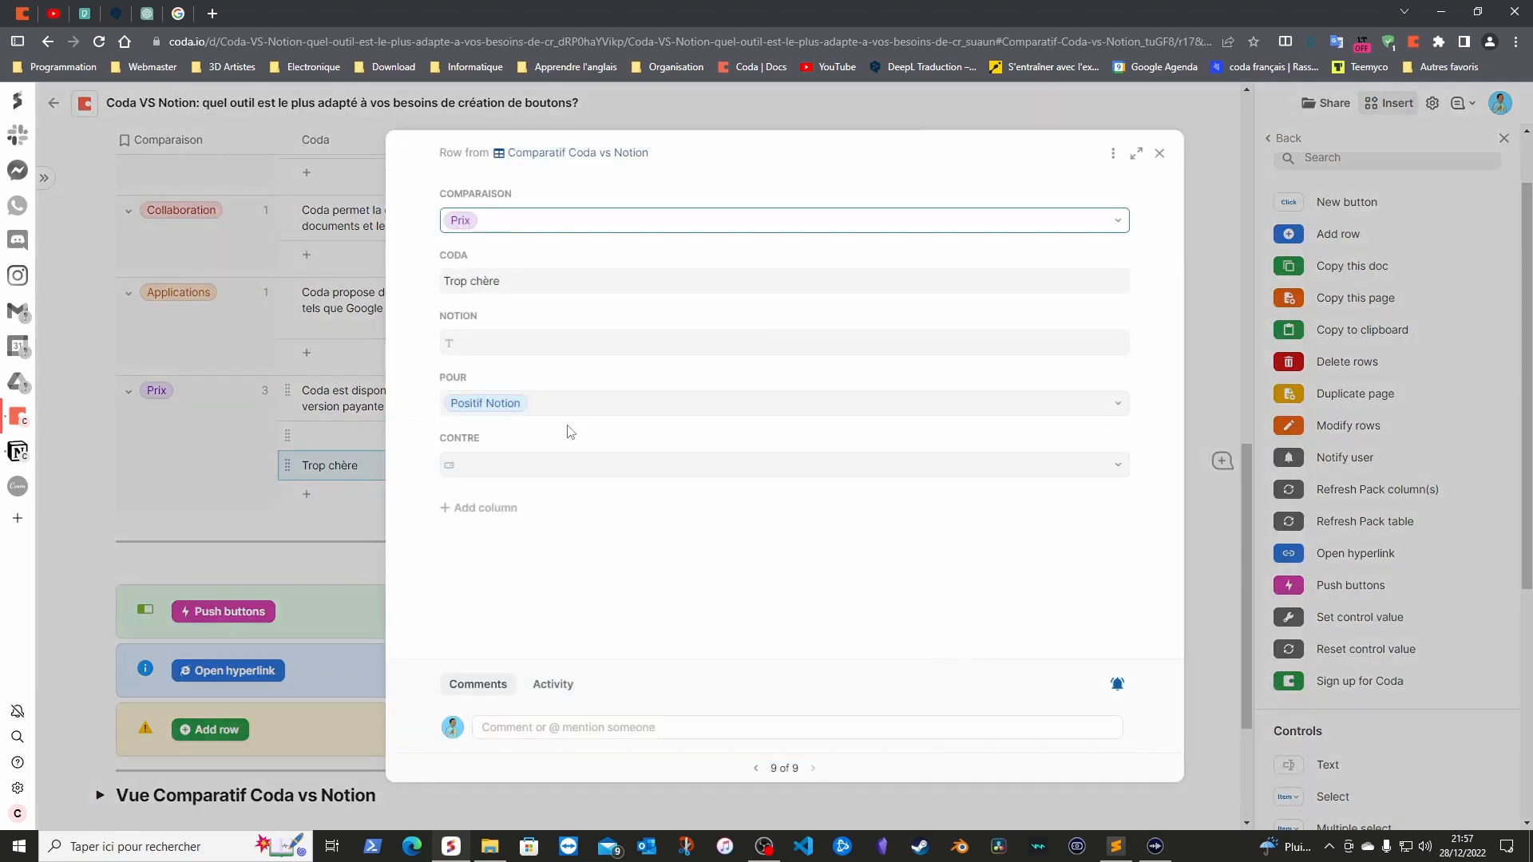
click(517, 343)
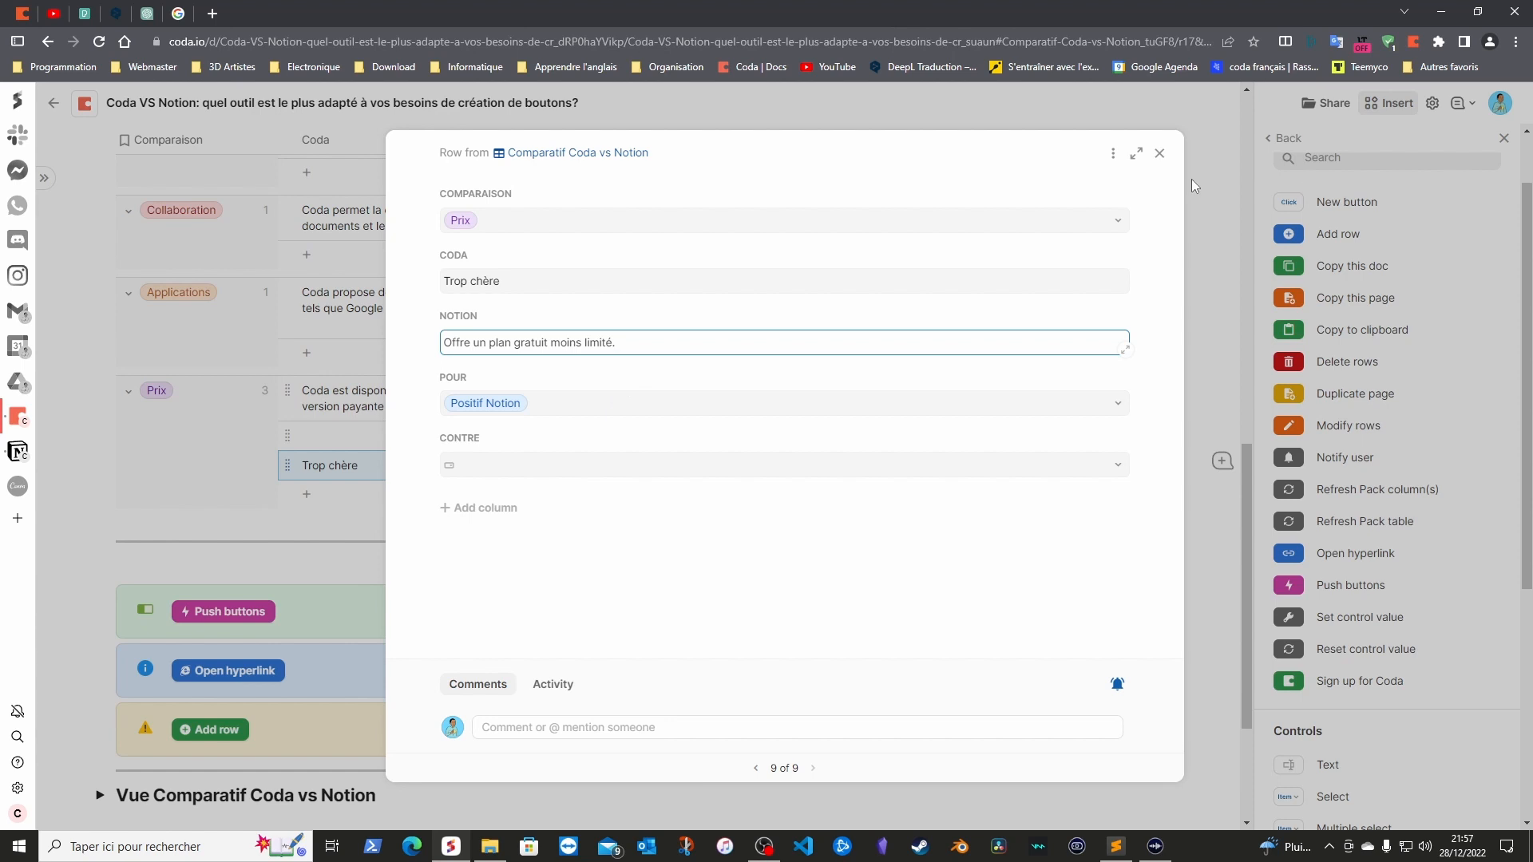
click(1159, 153)
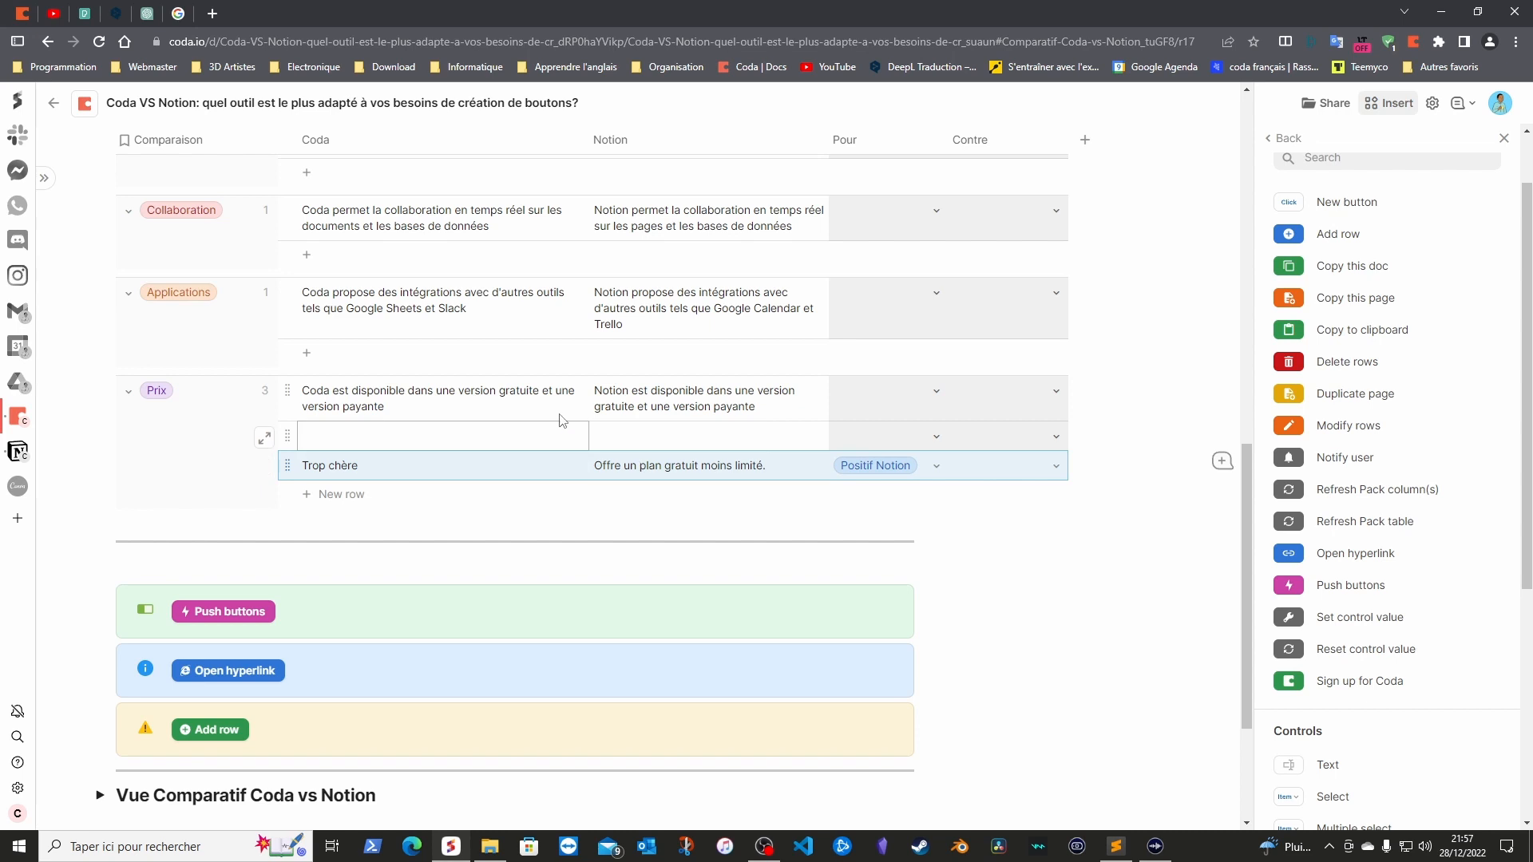
Delete the empty row above "Trop chère" in the Prix group of the Comparatif Coda vs Notion table
scroll(765, 396, up, 4)
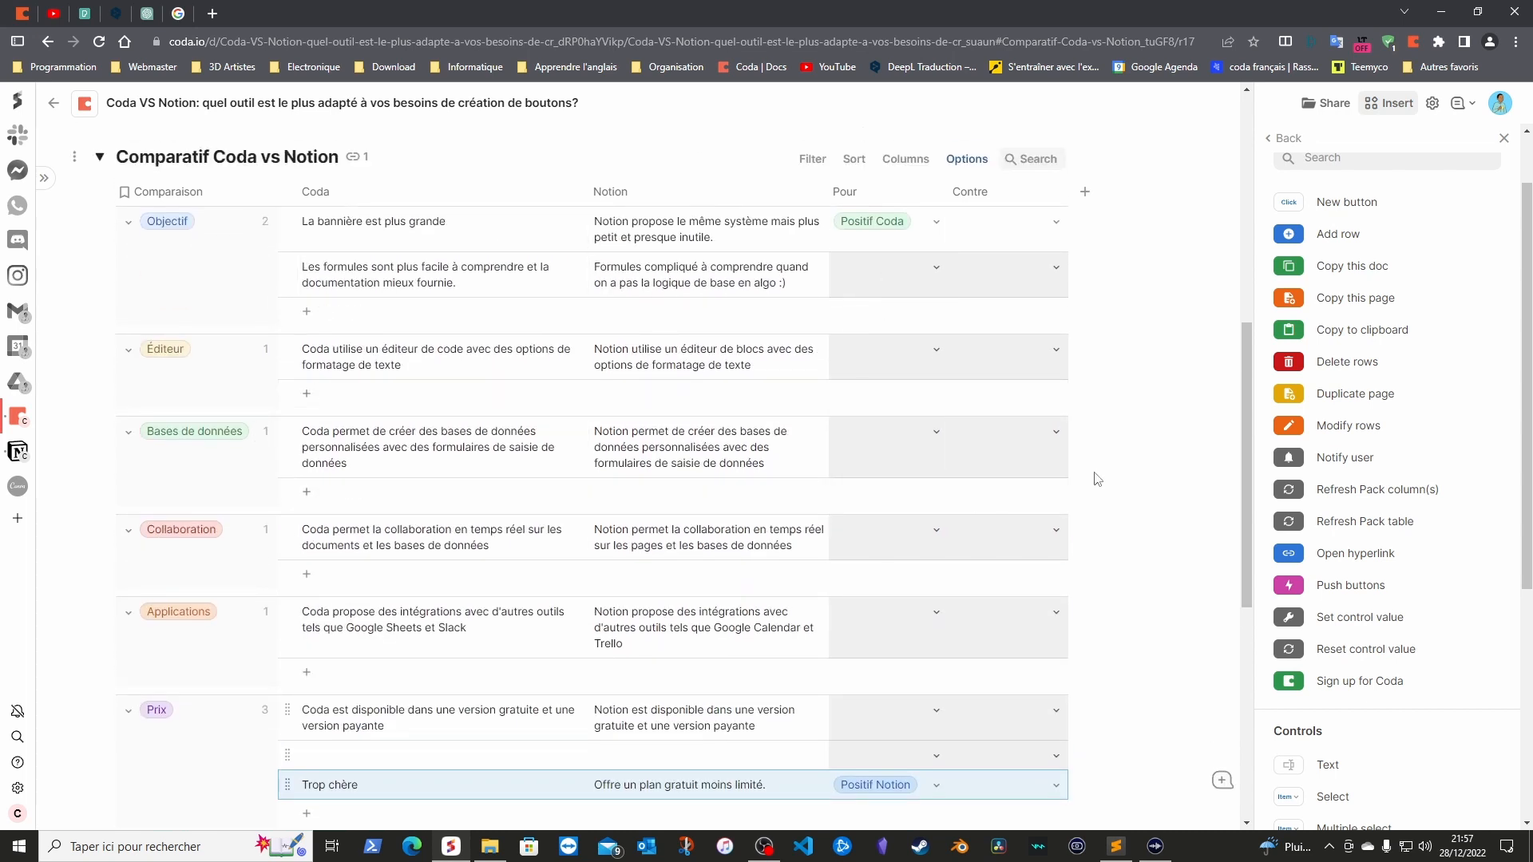
scroll(377, 463, down, 1)
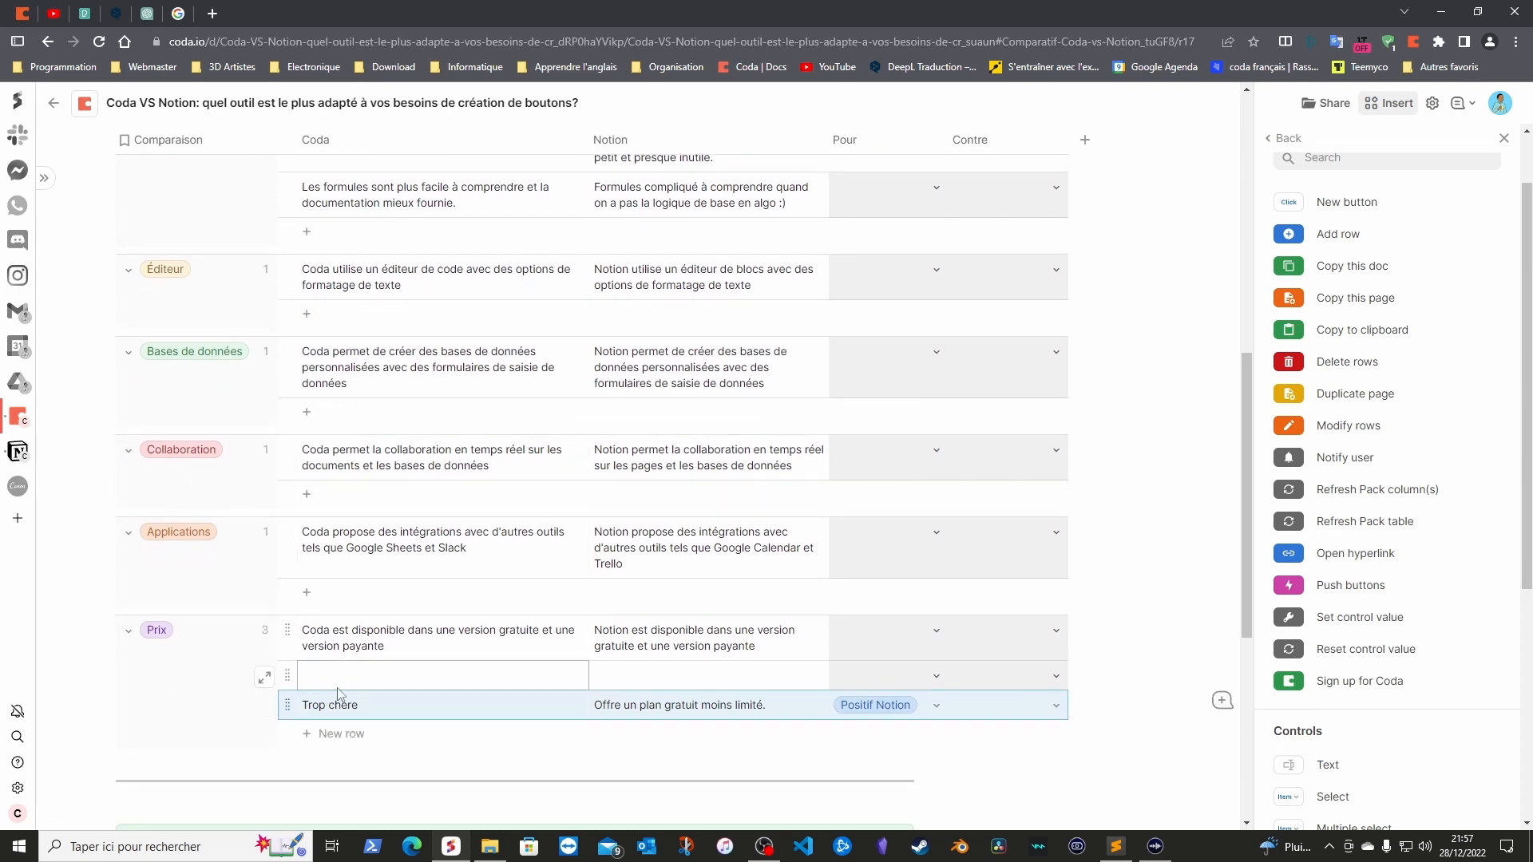
click(290, 673)
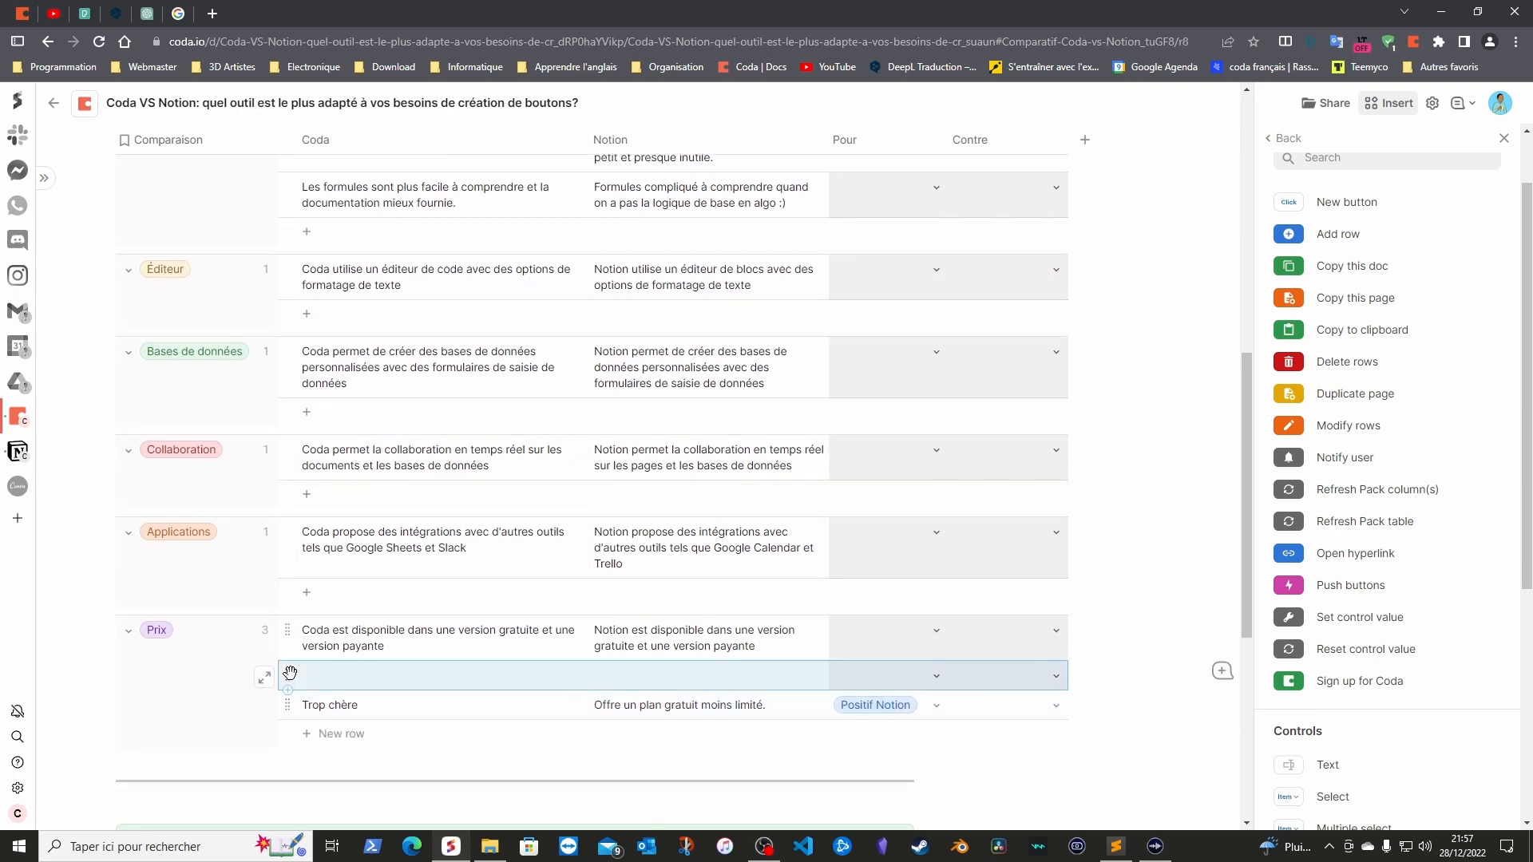
key(Delete)
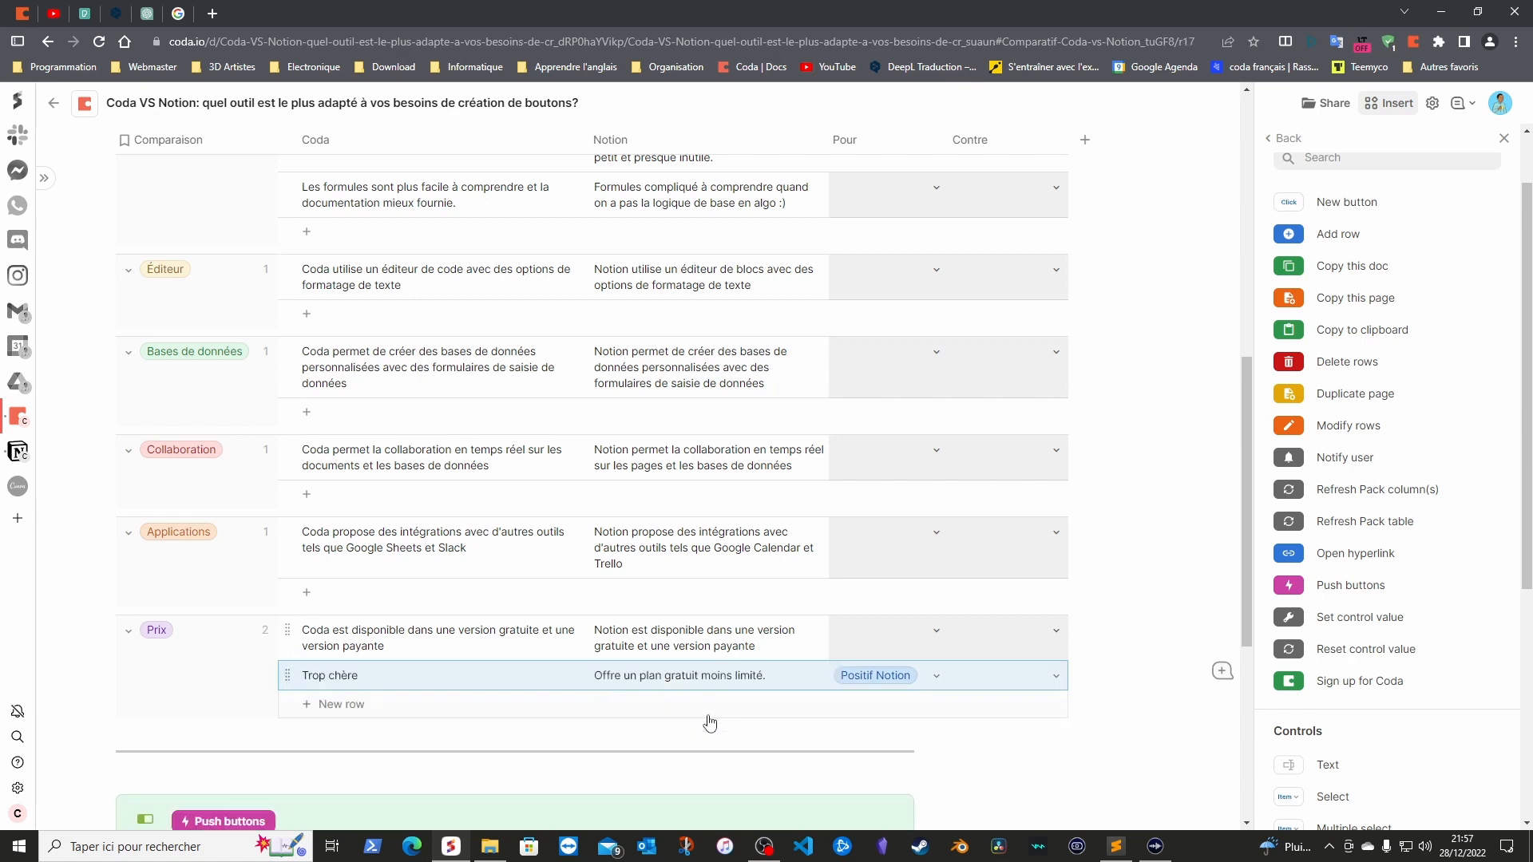
Delete the blue Add row button below the Vue Comparatif Coda vs Notion heading
scroll(1121, 585, down, 5)
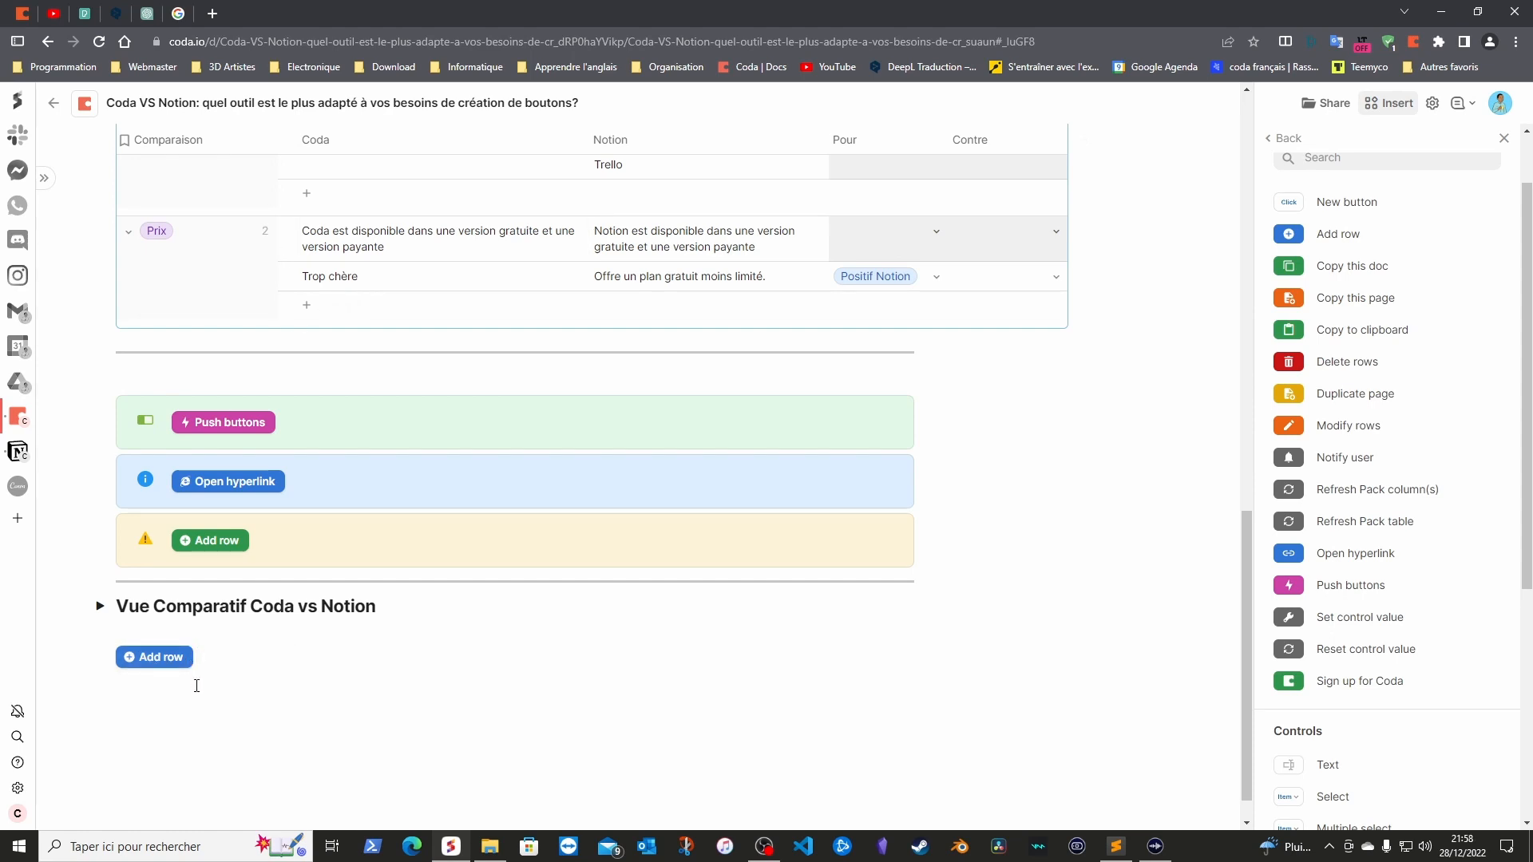
click(205, 663)
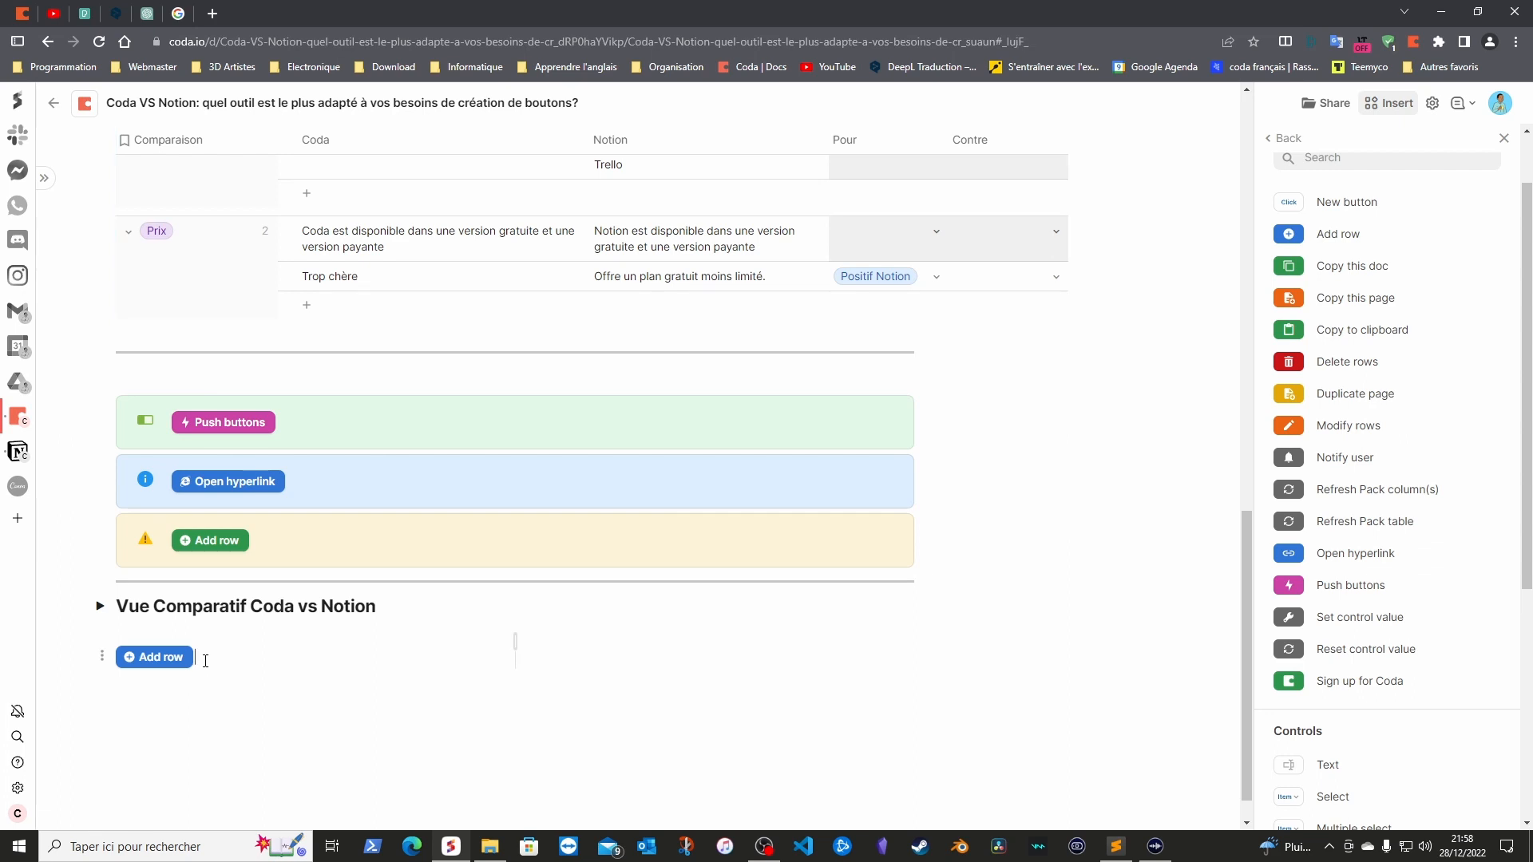
key(BackSpace)
key(BackSpace)
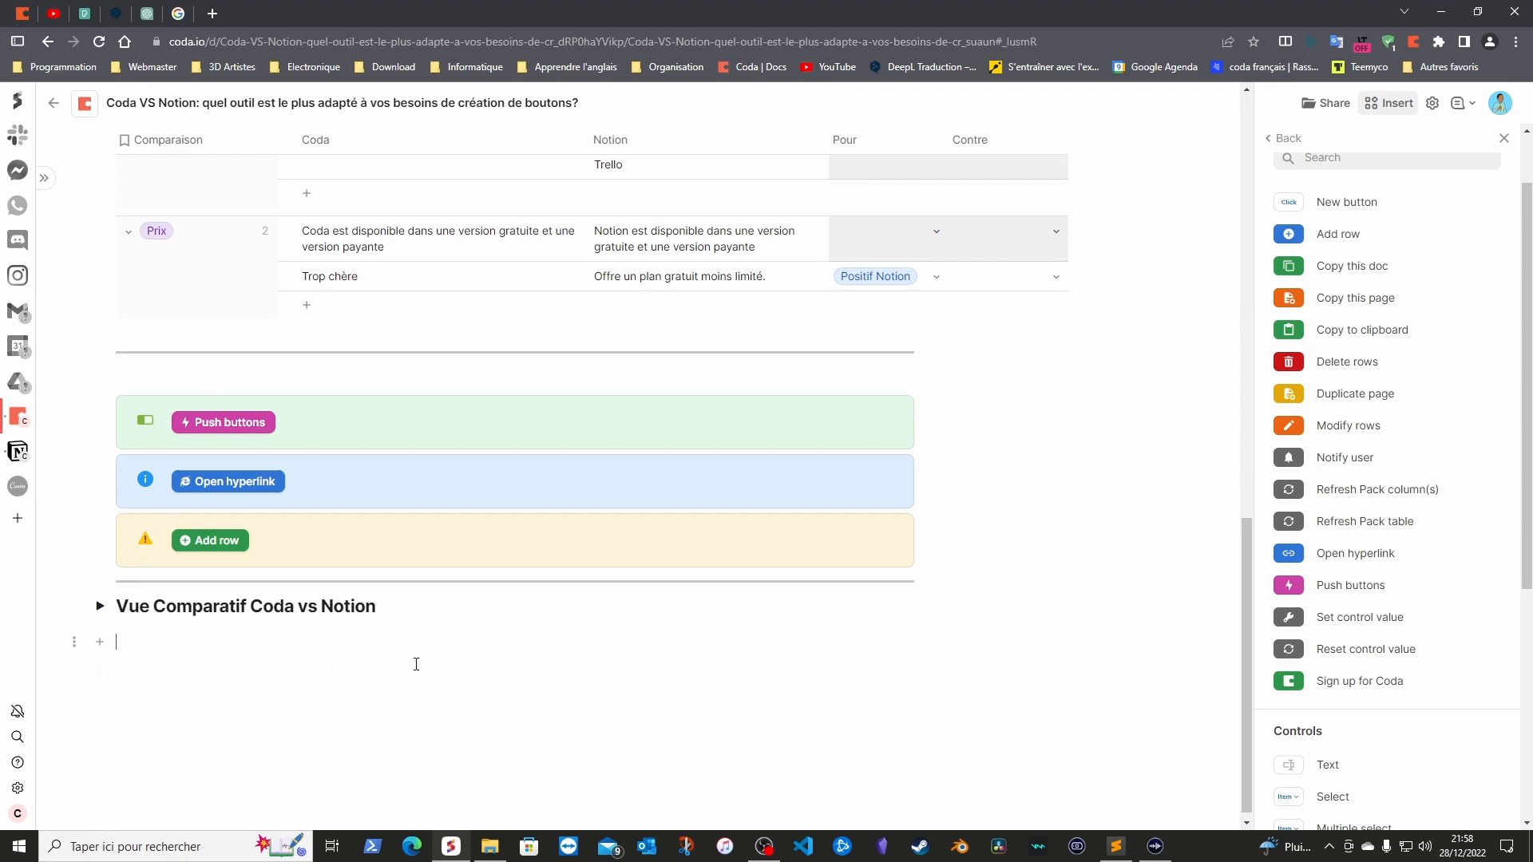
Expand the Vue Comparatif Coda vs Notion view and look through its rows down to the Prix group
click(100, 605)
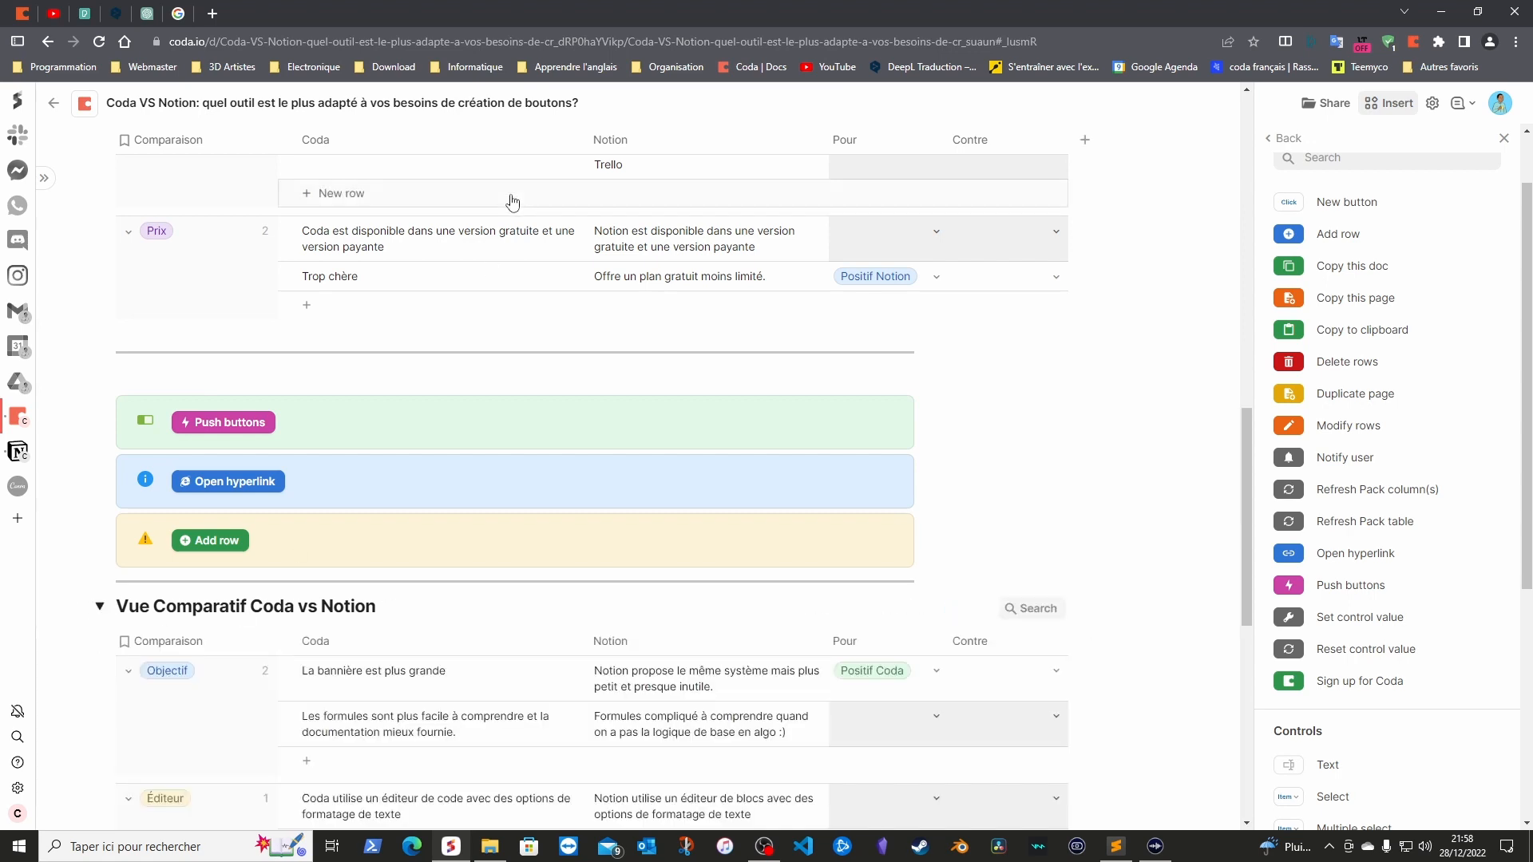
scroll(1118, 511, down, 5)
scroll(1152, 479, down, 4)
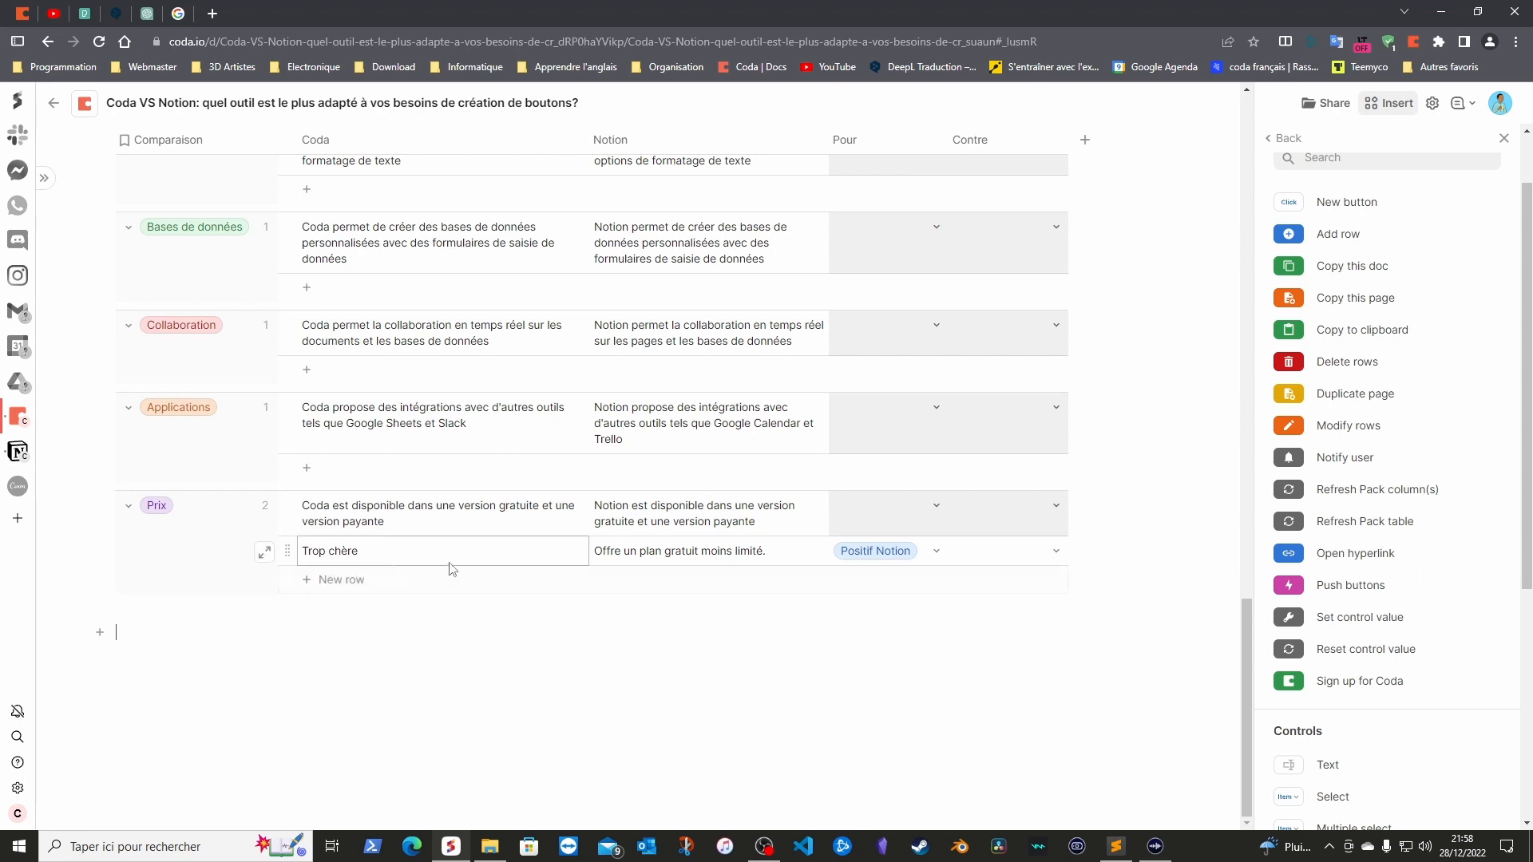
scroll(568, 554, up, 7)
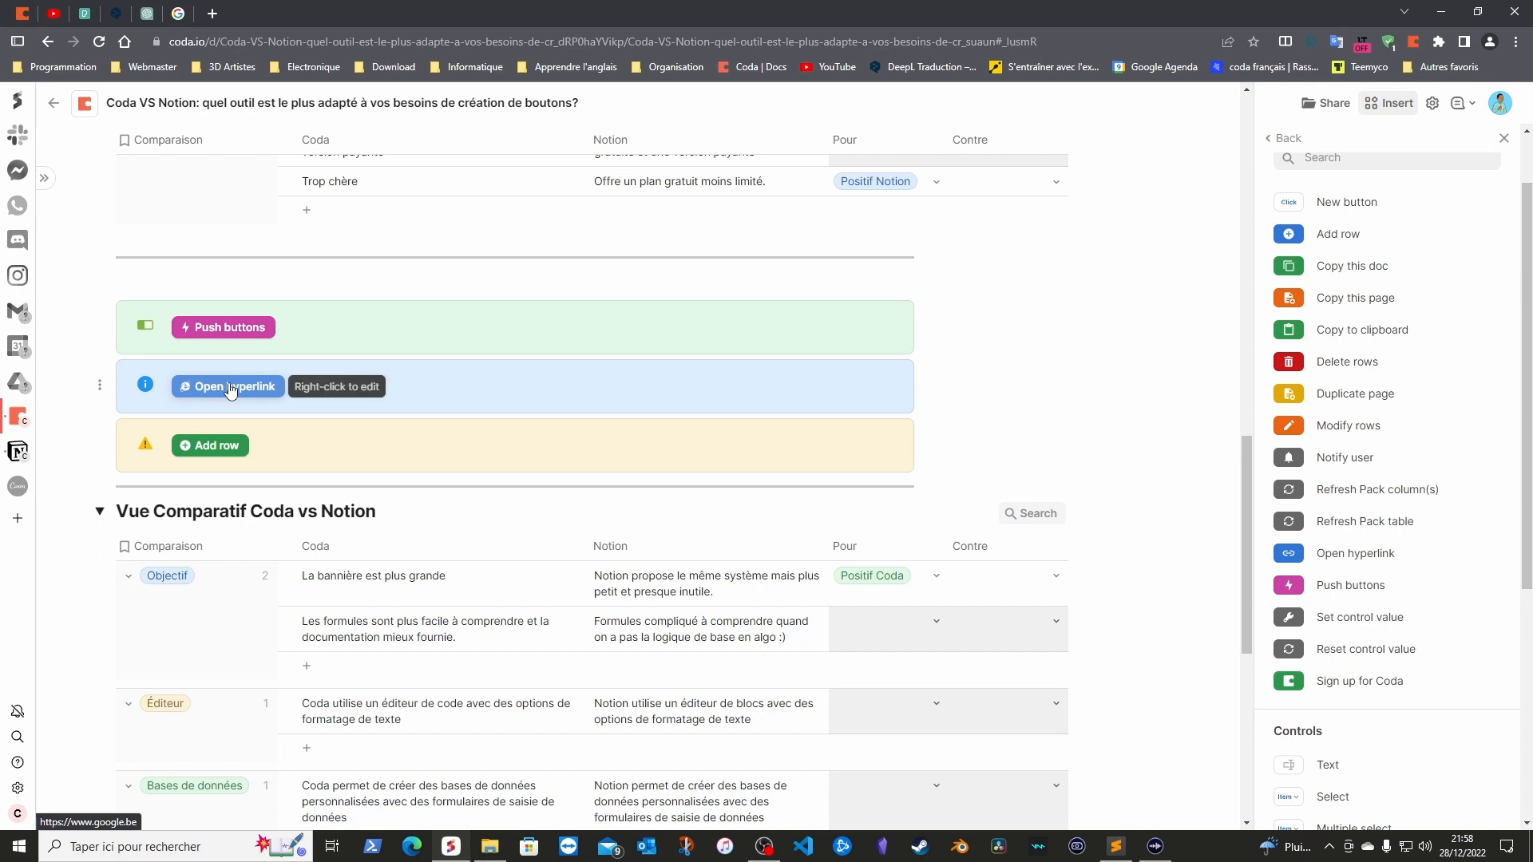
Review the Open hyperlink button's settings, test its link to Google, and close the opened browser tab
right_click(231, 389)
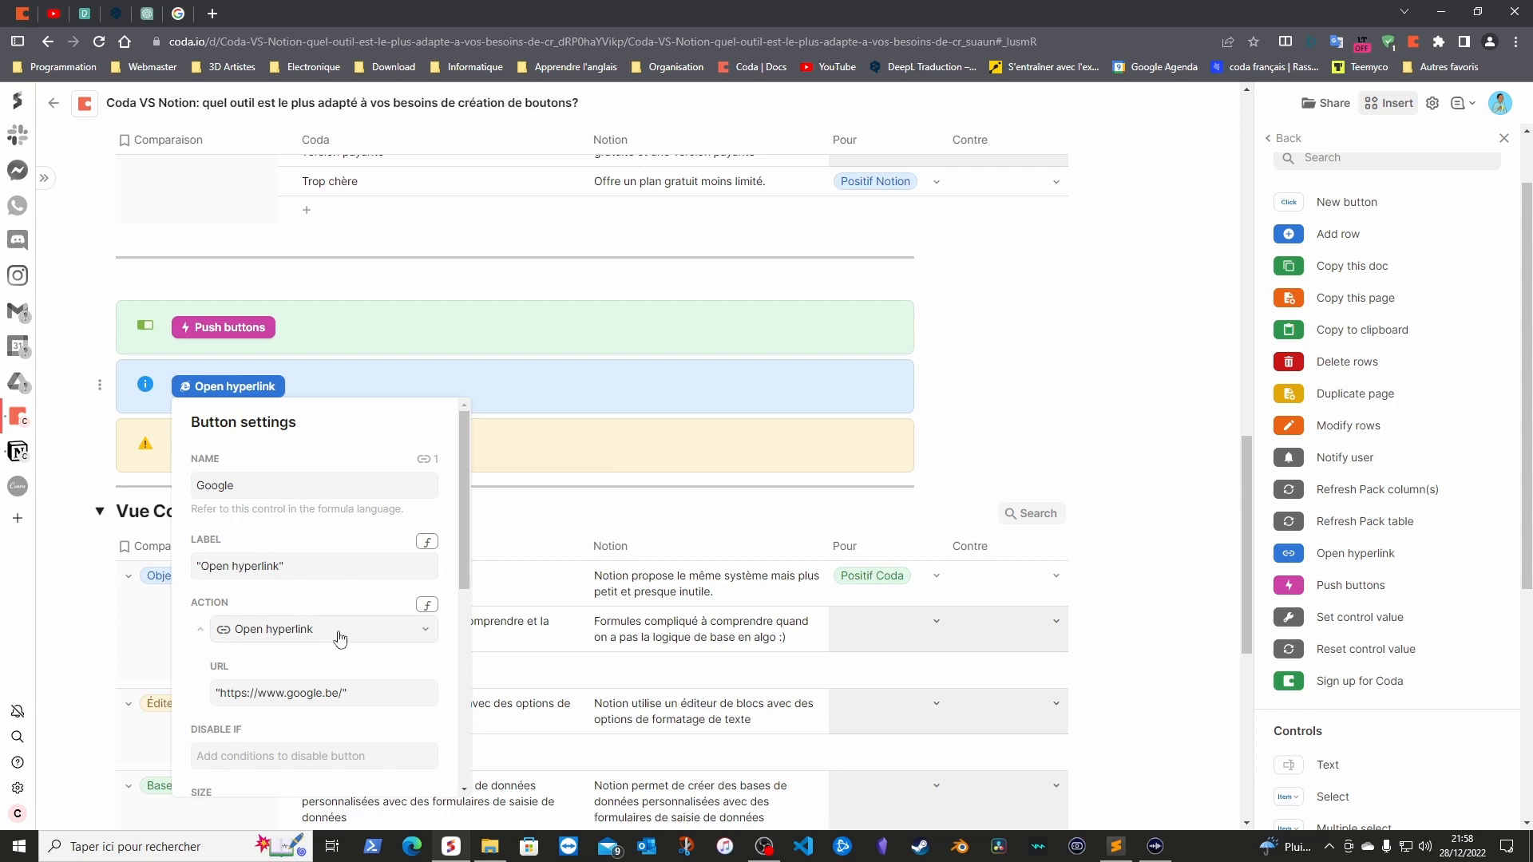
scroll(339, 643, down, 1)
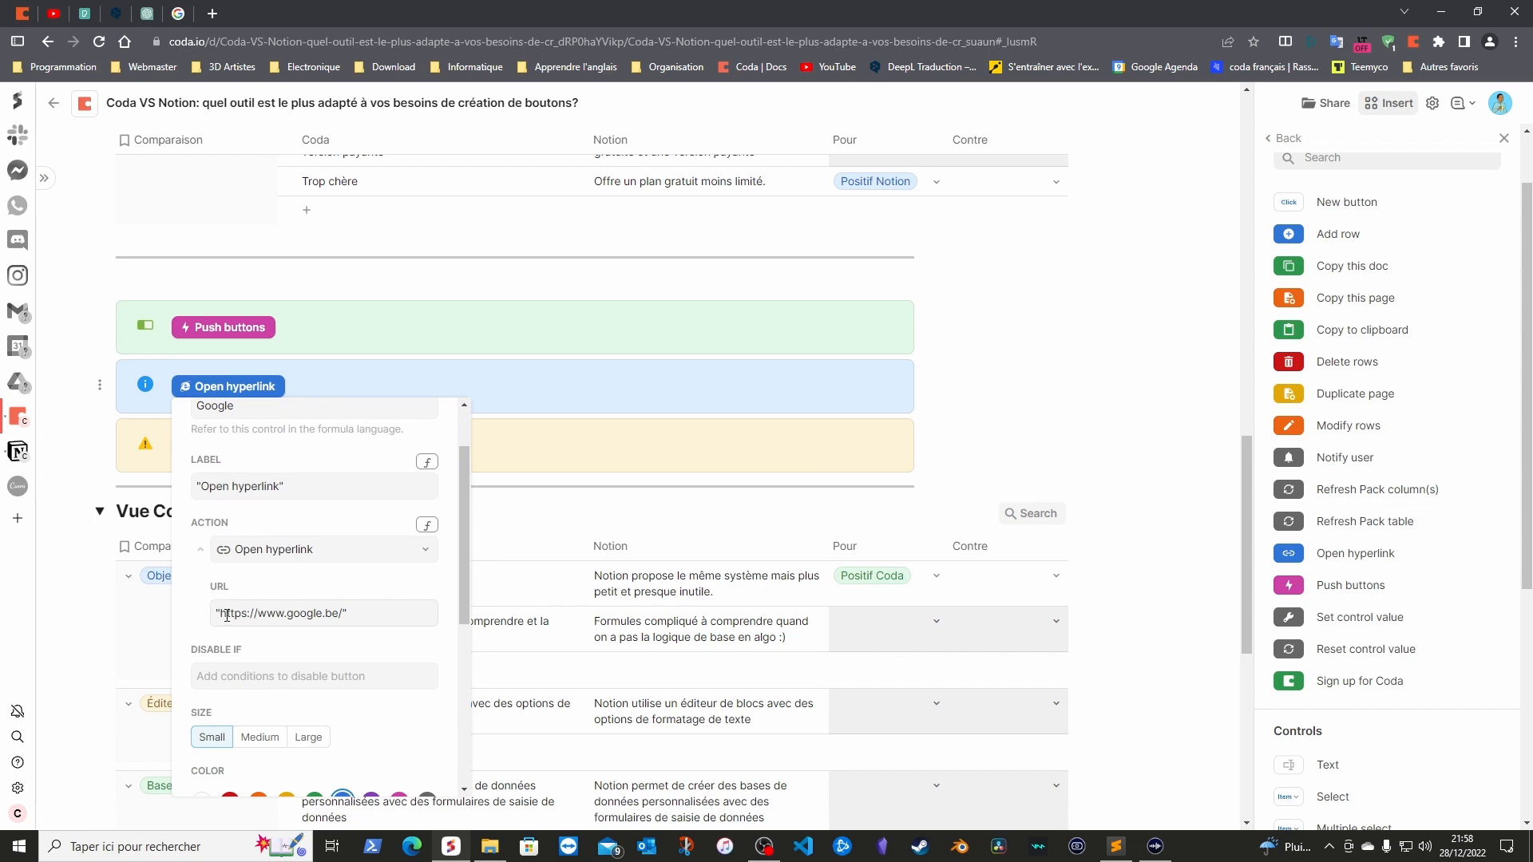
scroll(357, 662, down, 2)
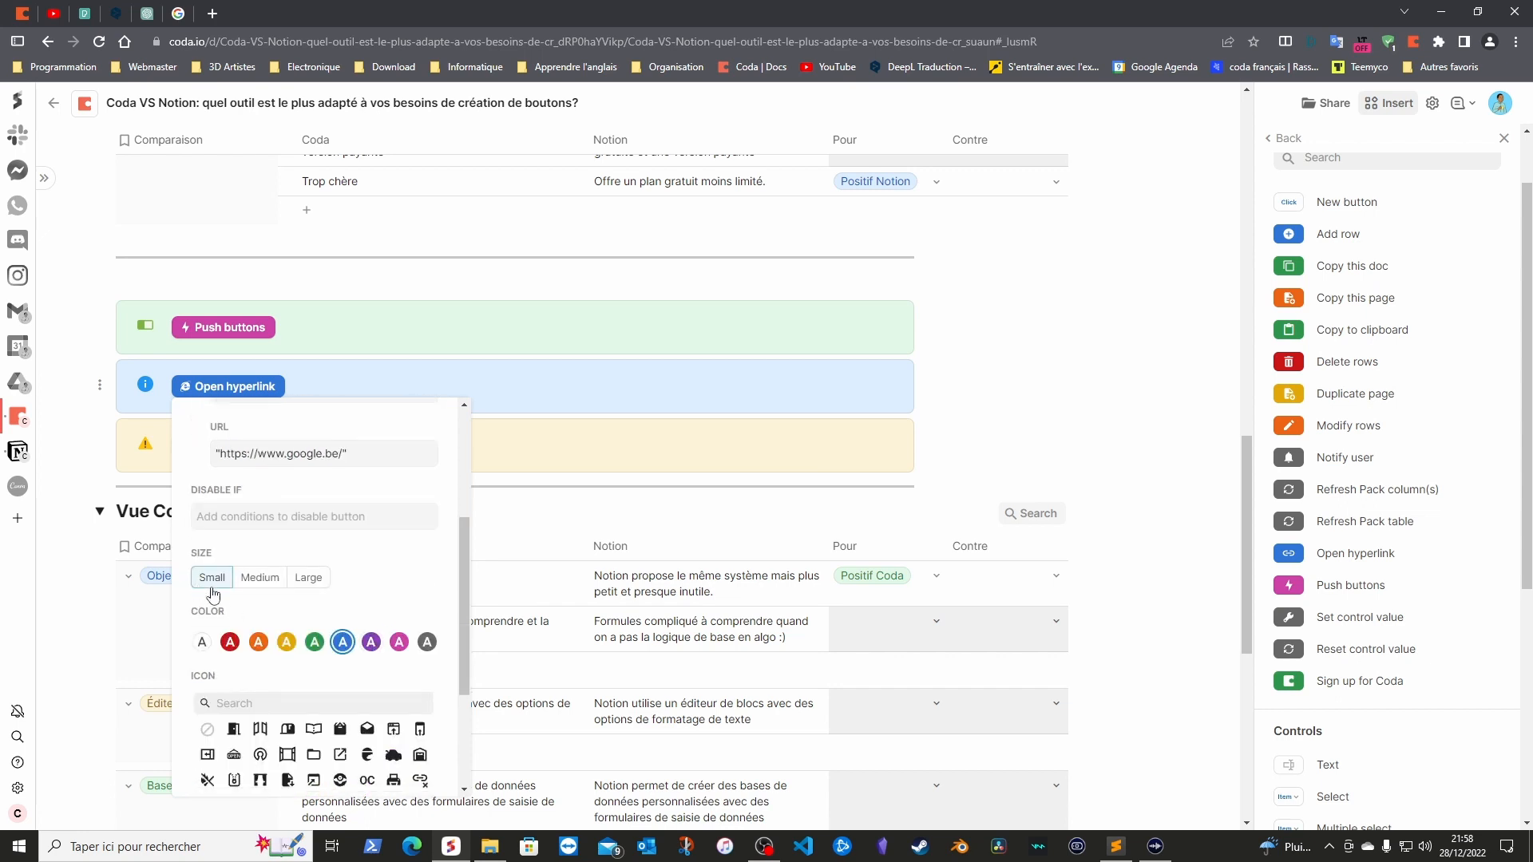
scroll(342, 670, down, 2)
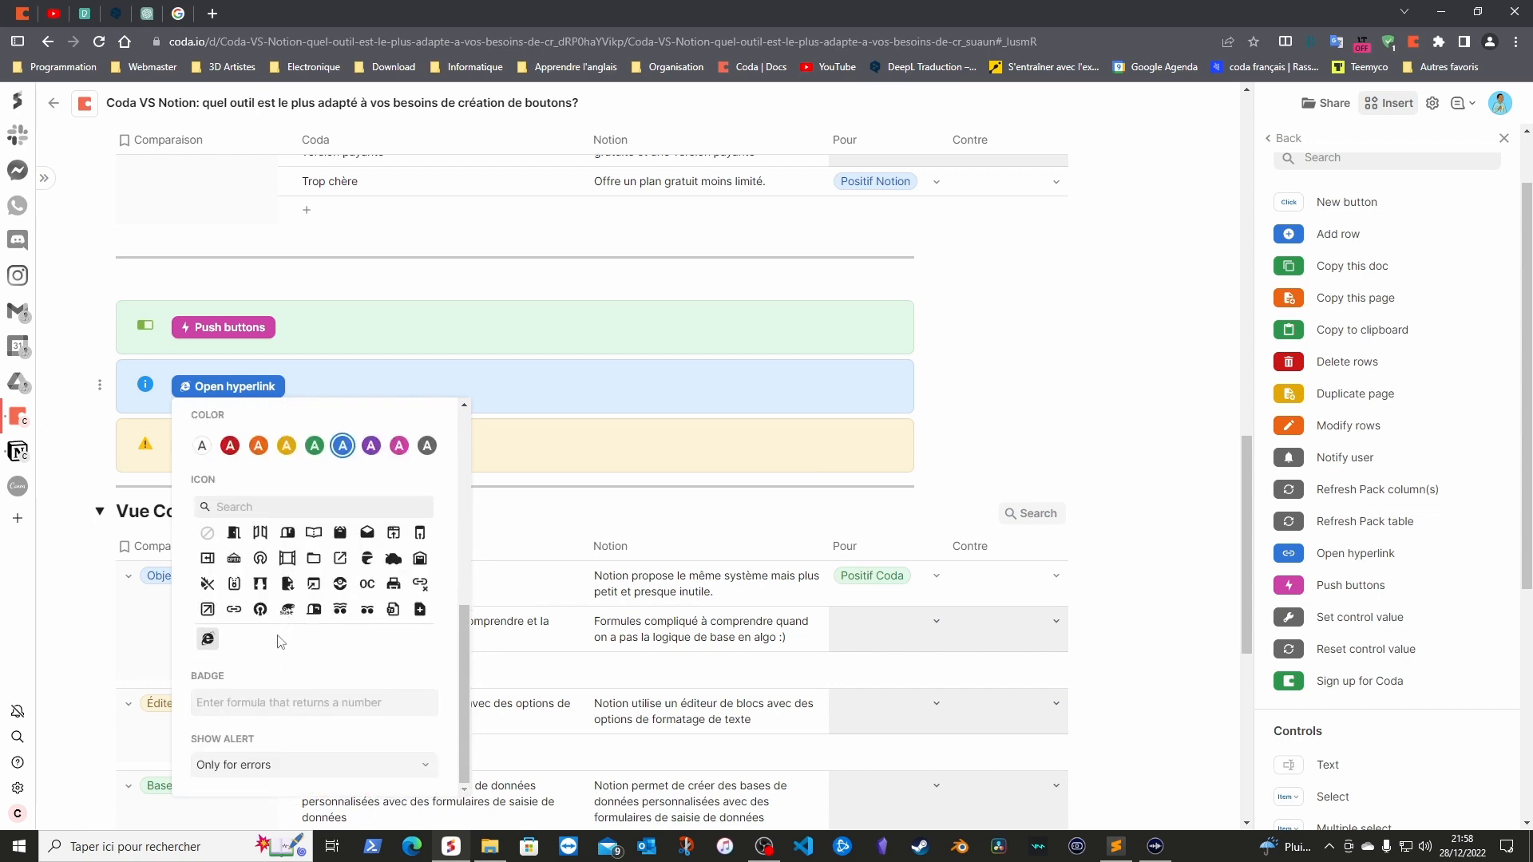
click(359, 382)
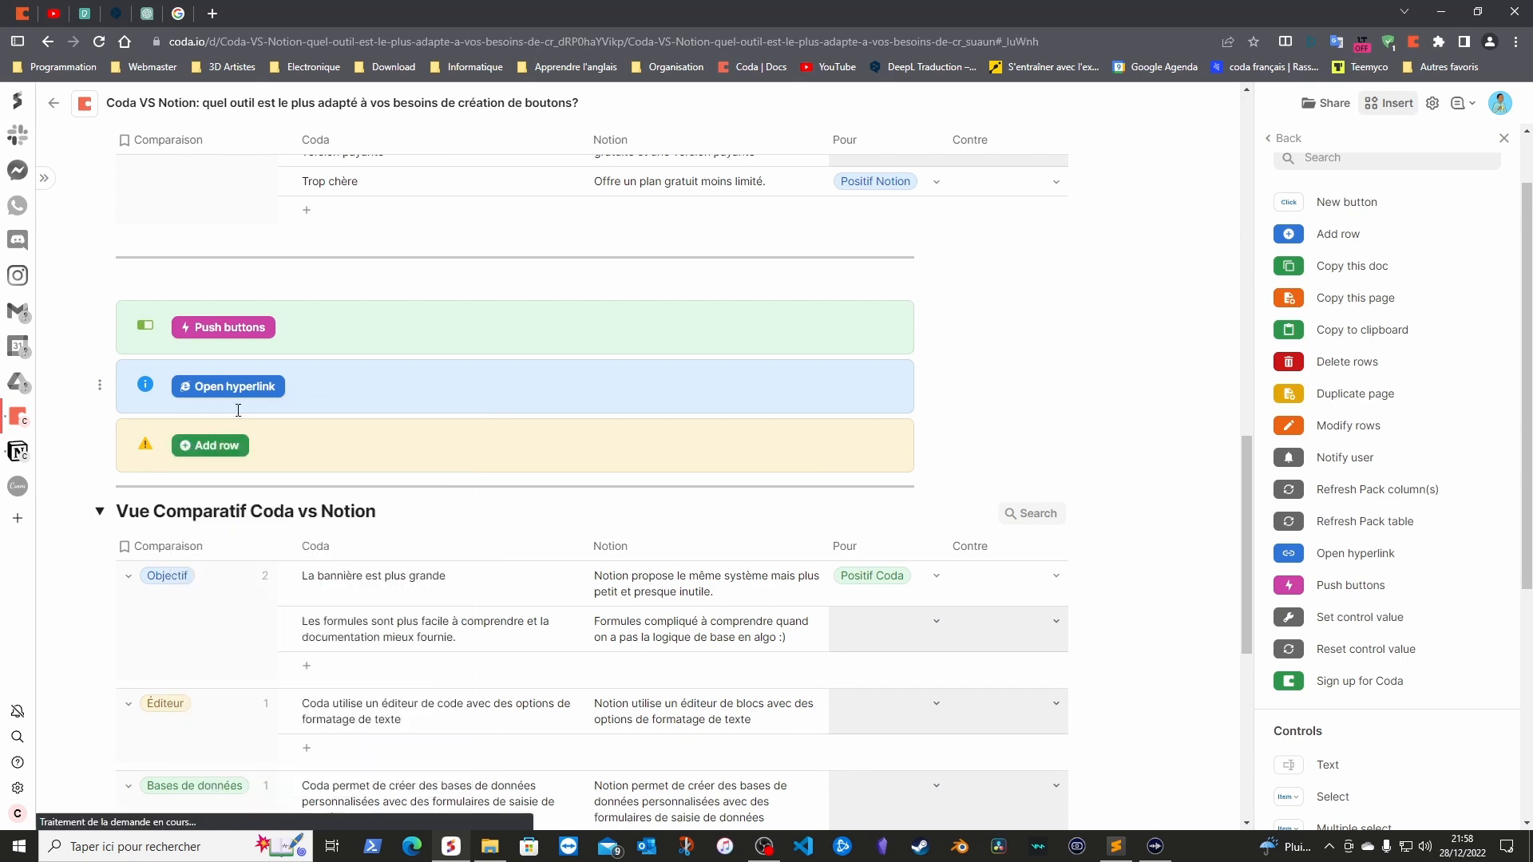
click(248, 390)
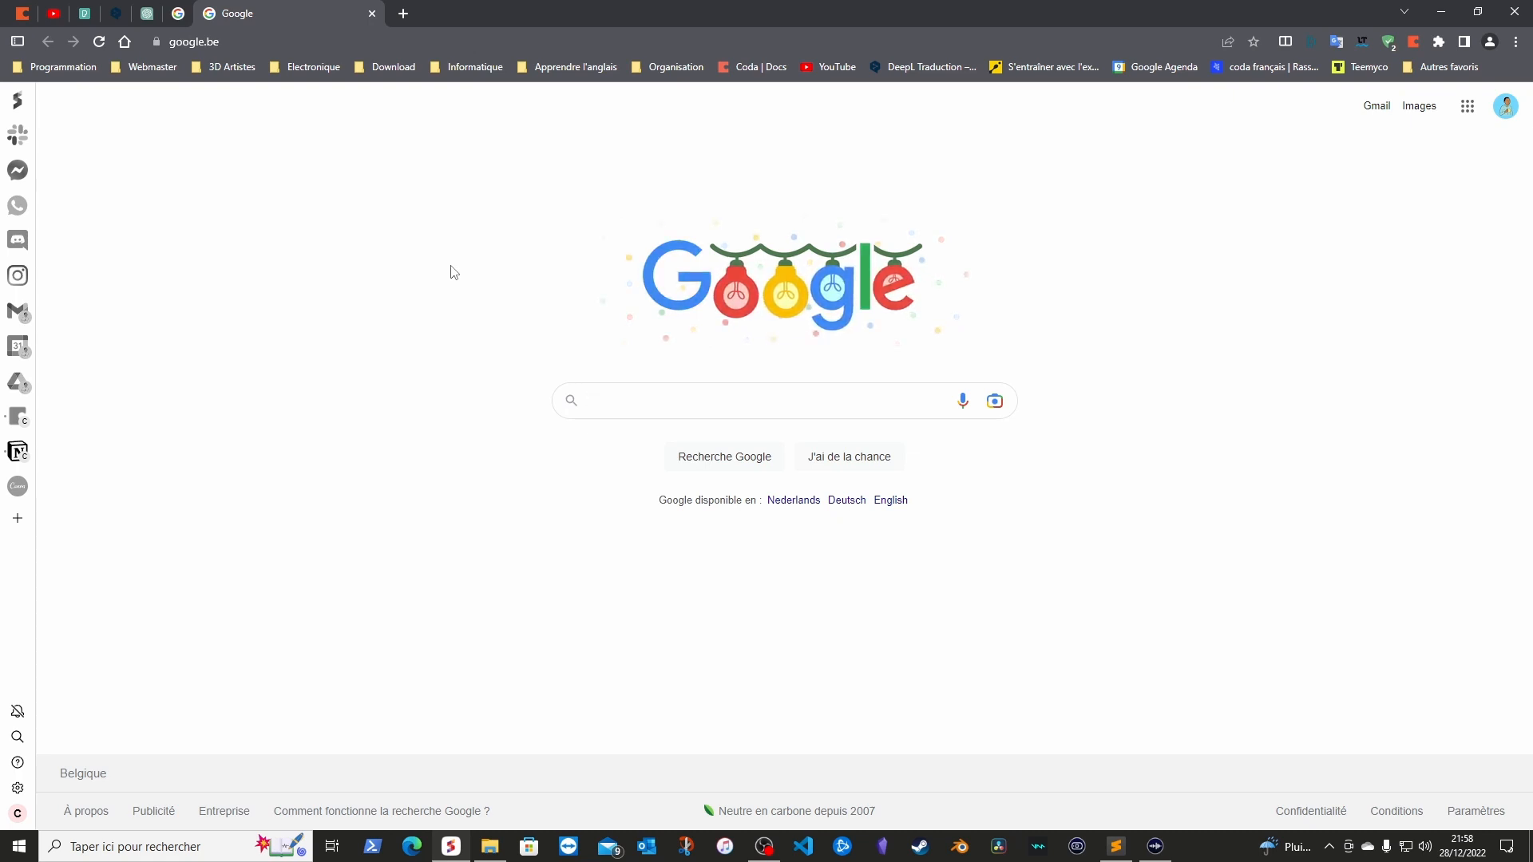
click(372, 14)
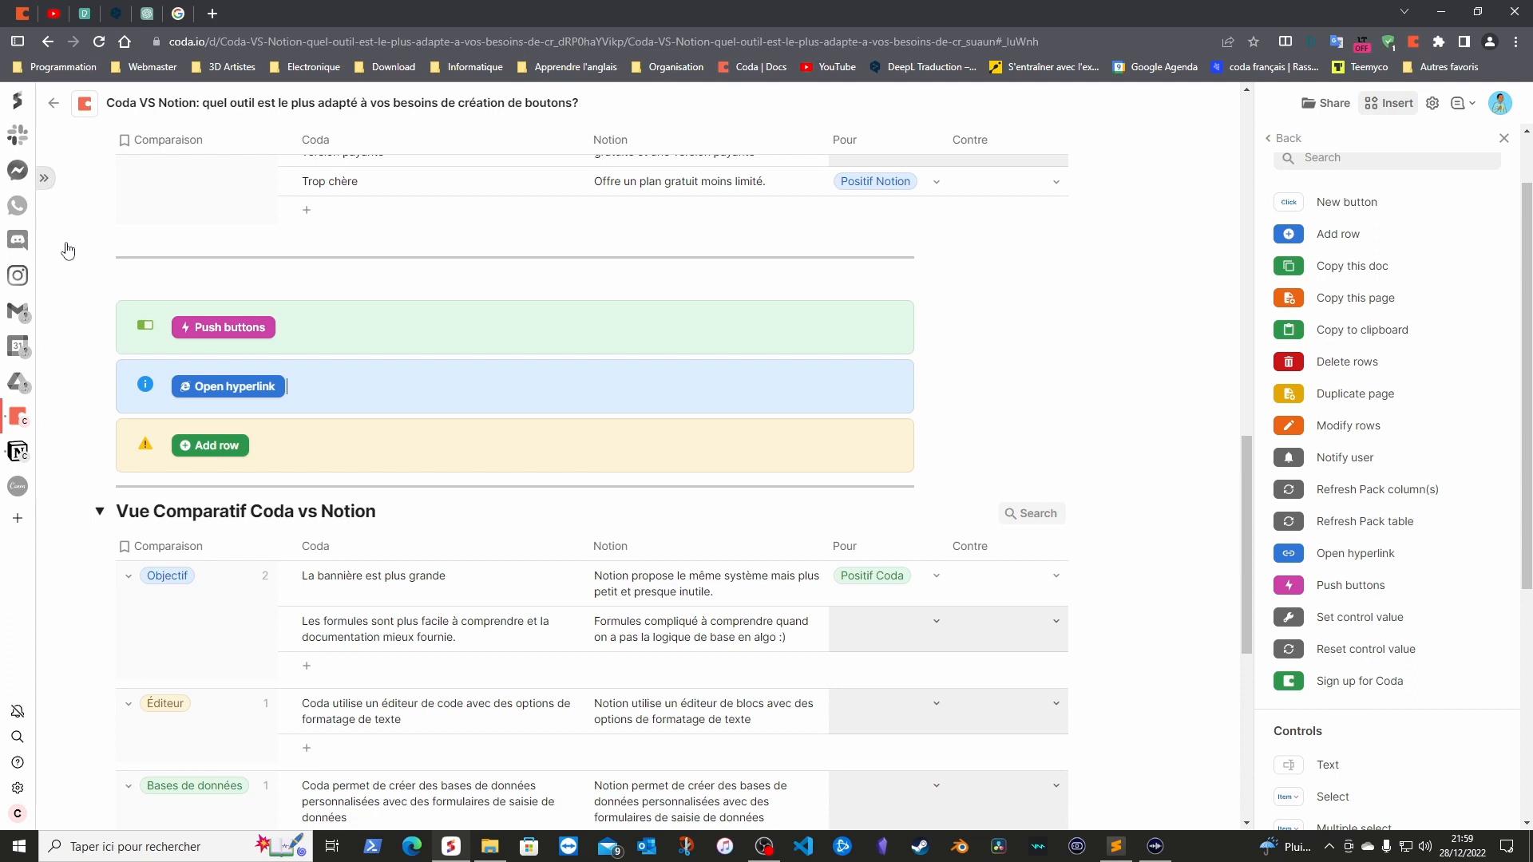
Examine the page's copy-link option and the URL setting of the Open hyperlink button without changing anything
mouse_move(71, 254)
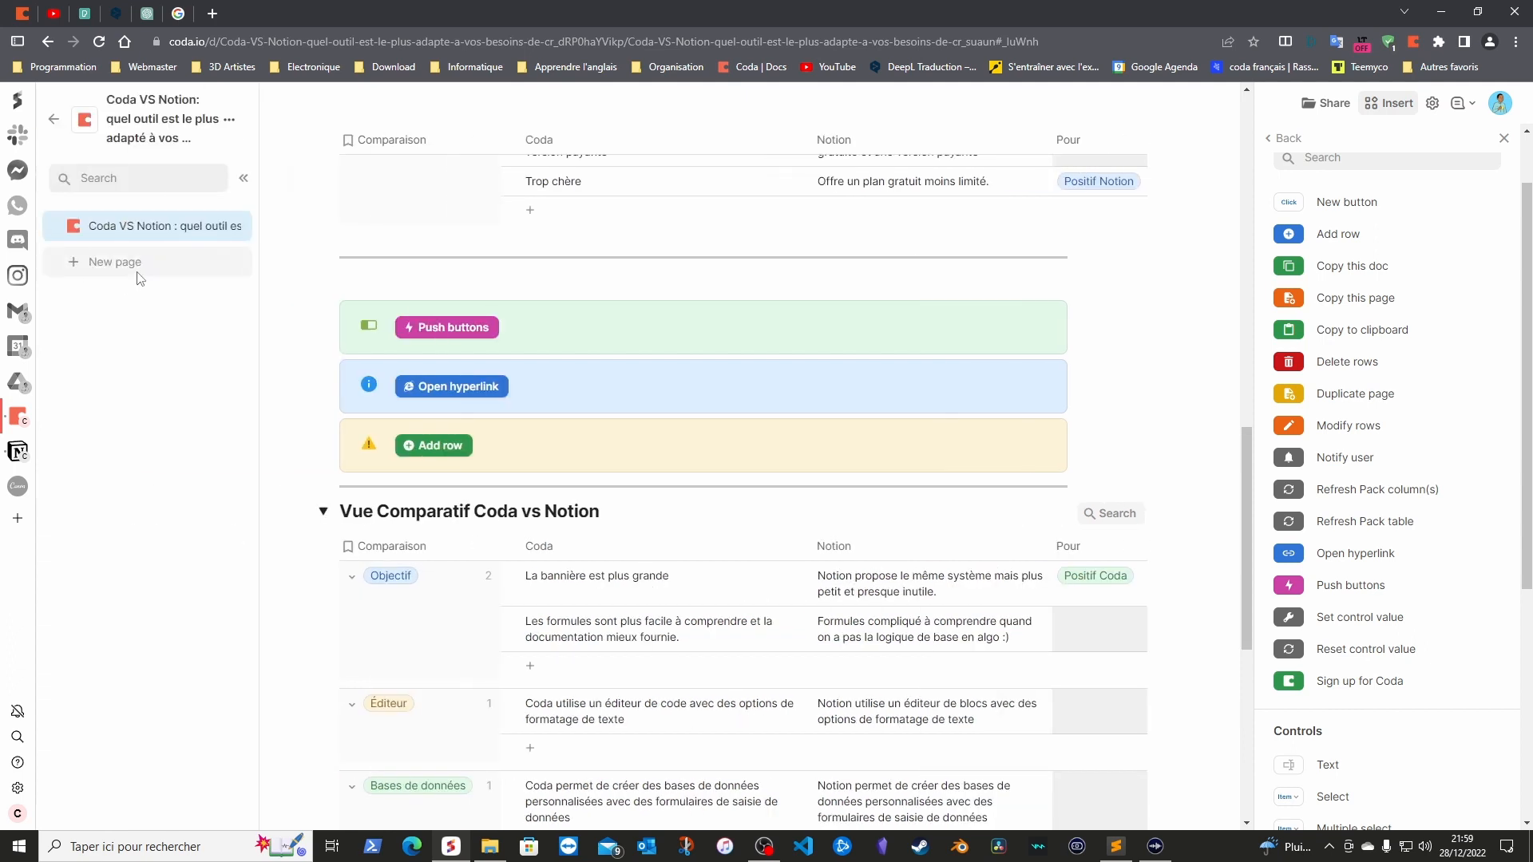
click(234, 225)
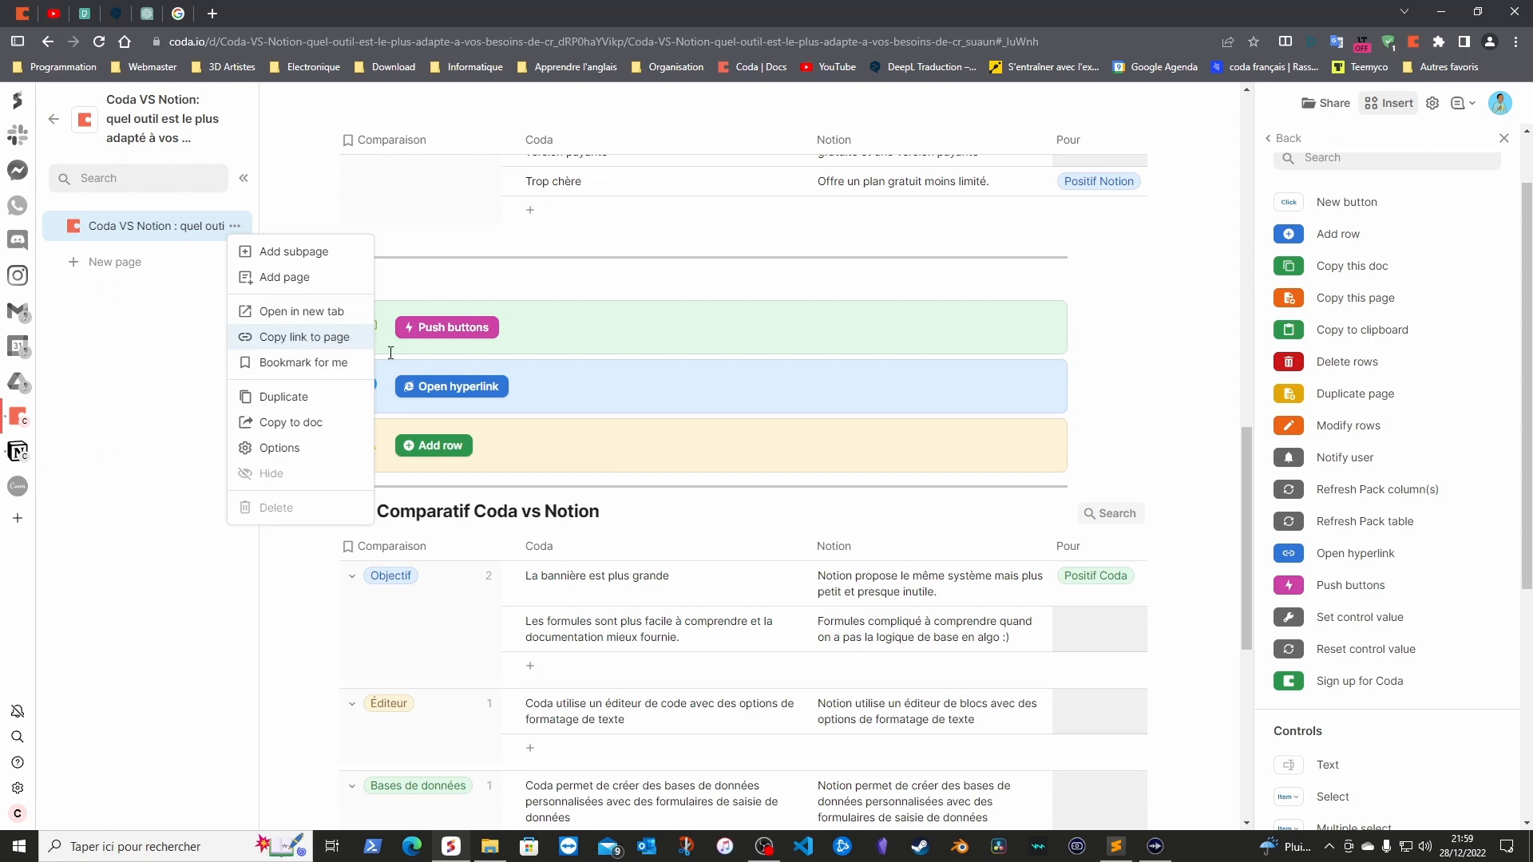
click(479, 386)
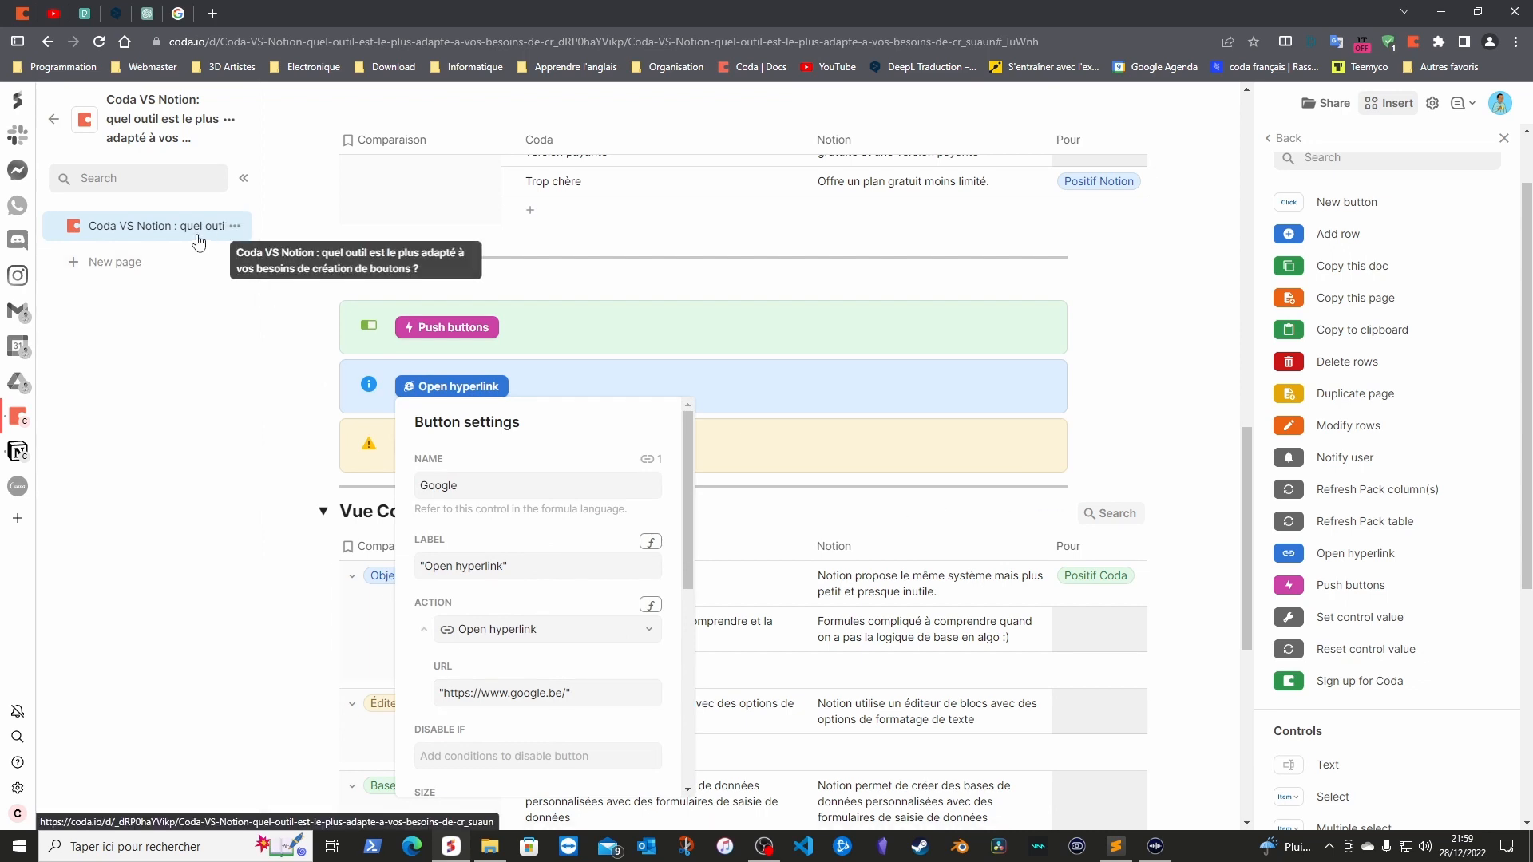
click(214, 646)
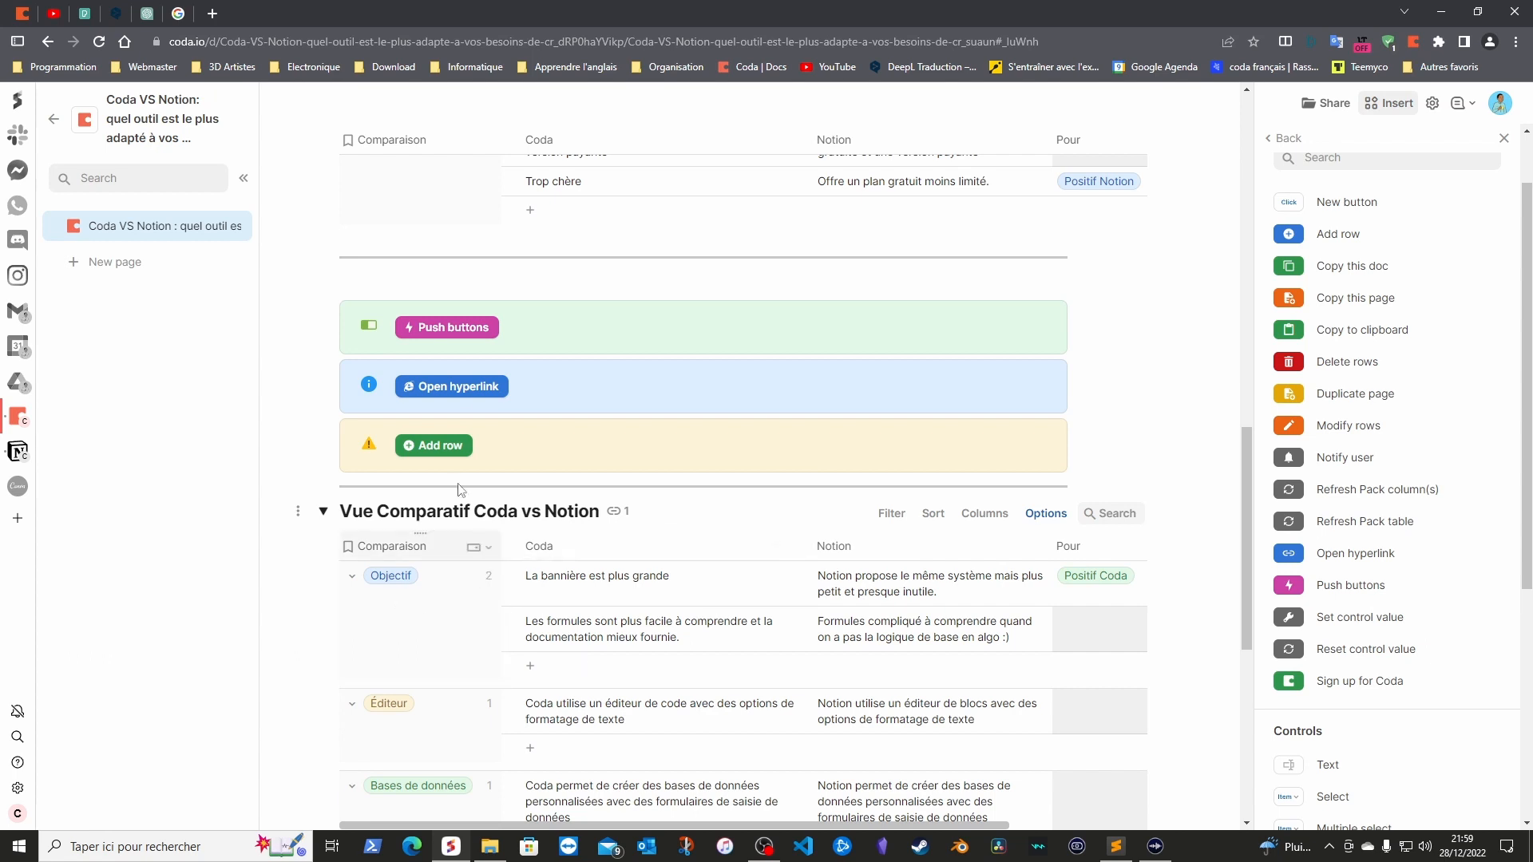
Copy the link to the Comparatif Coda vs Notion table
scroll(324, 470, up, 10)
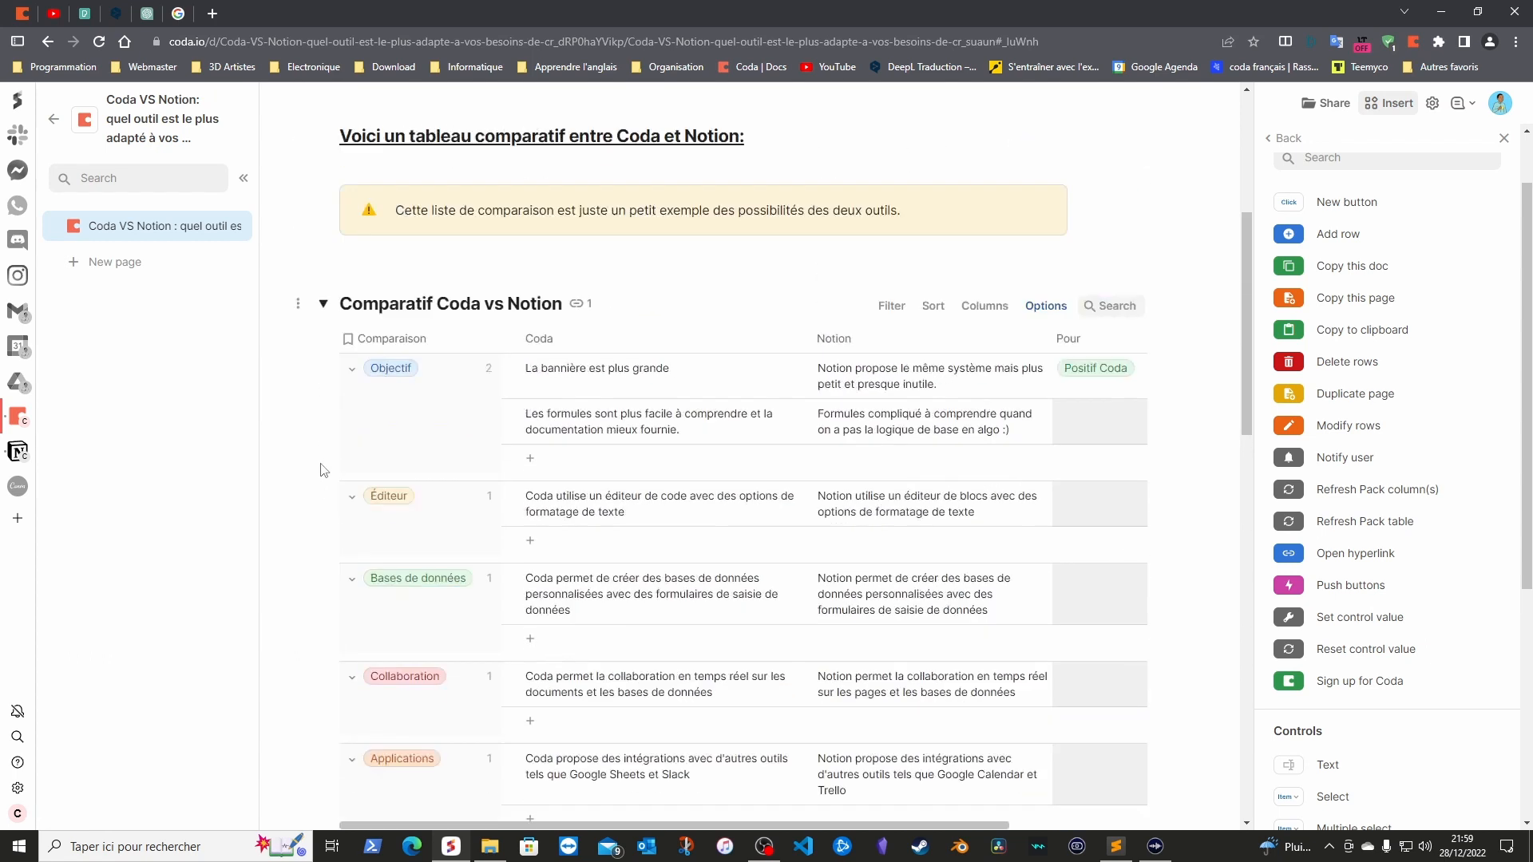
scroll(323, 470, up, 2)
click(297, 463)
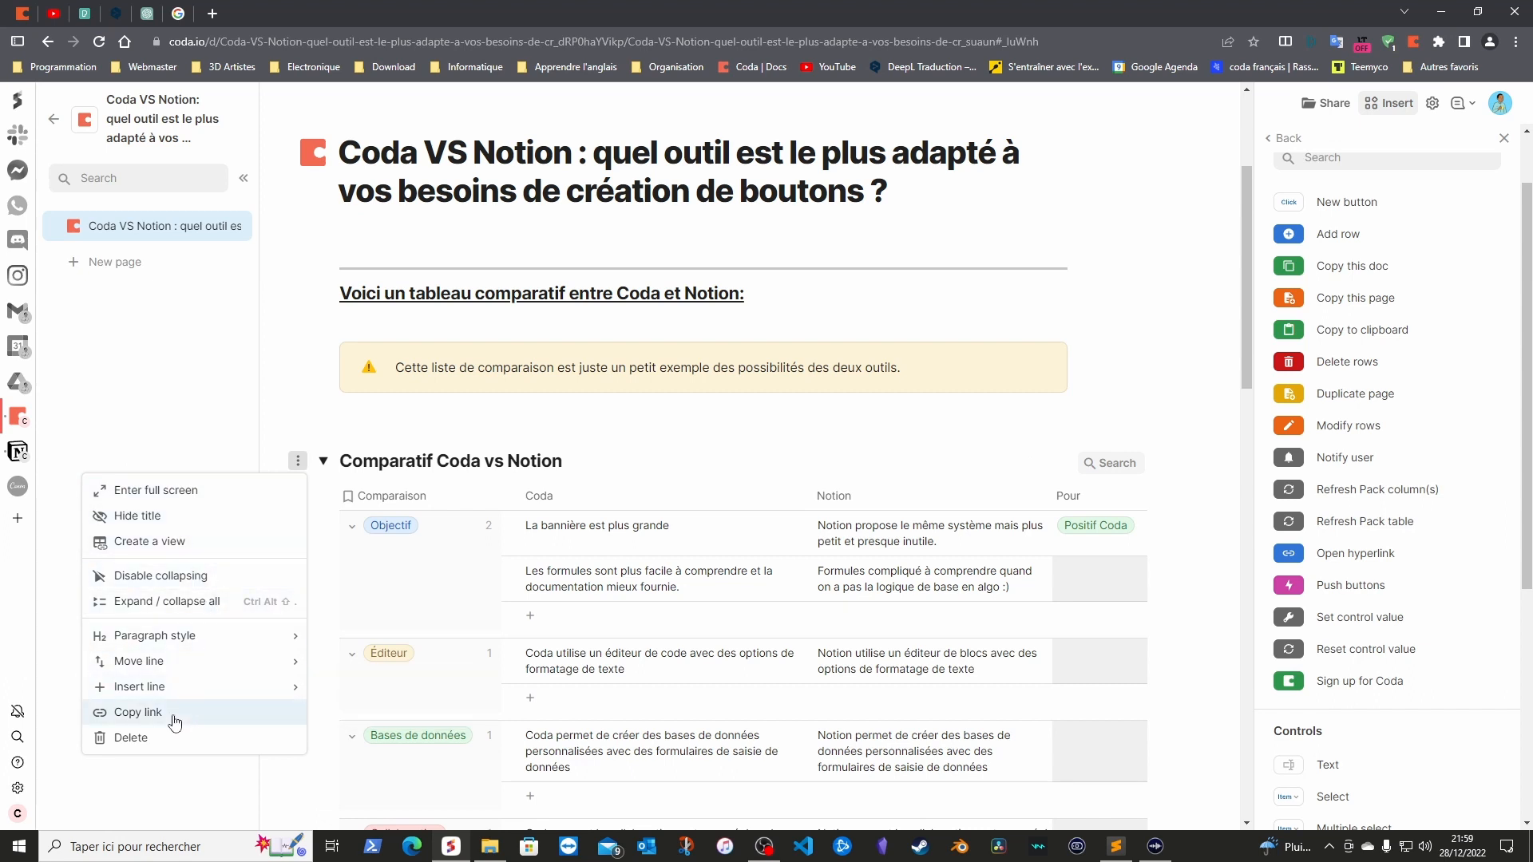
click(133, 717)
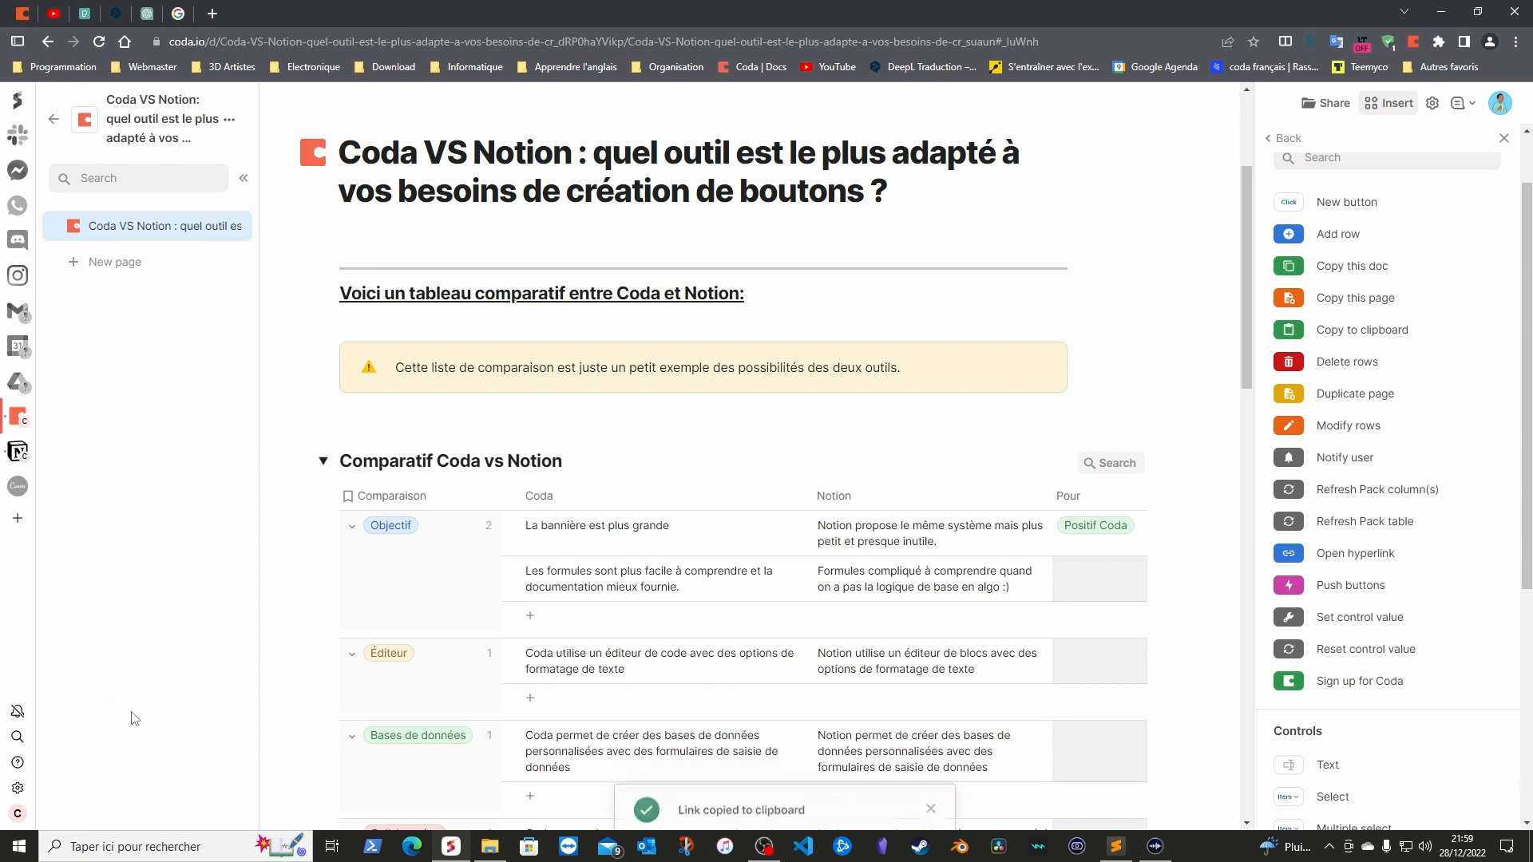
Replace the Open hyperlink button's URL with the copied table link and close the button settings
scroll(506, 510, down, 15)
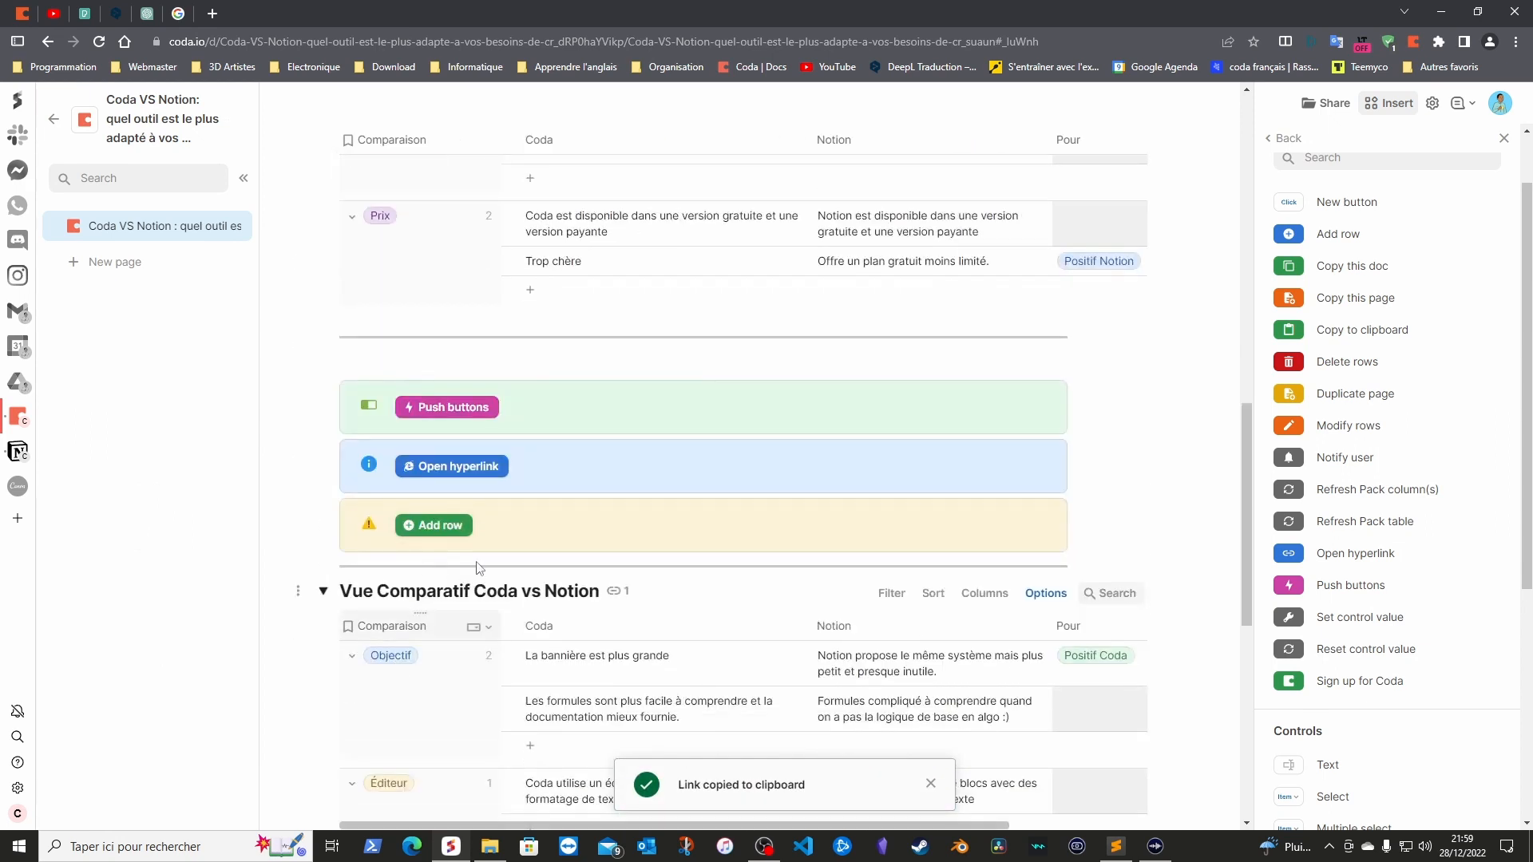
click(475, 475)
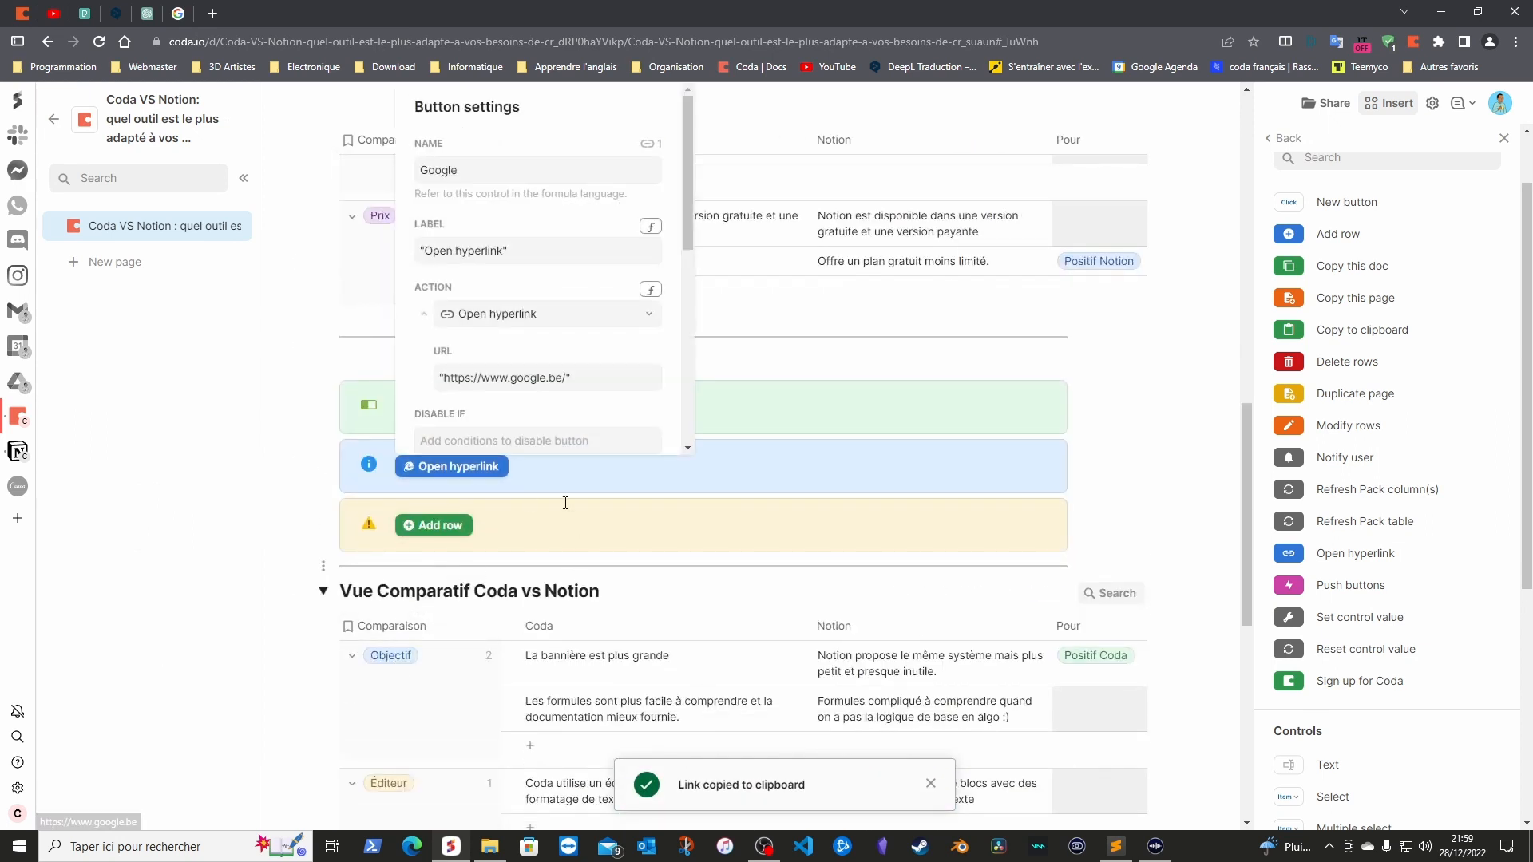
click(587, 383)
key(ctrl+a)
key(ctrl+v)
click(514, 436)
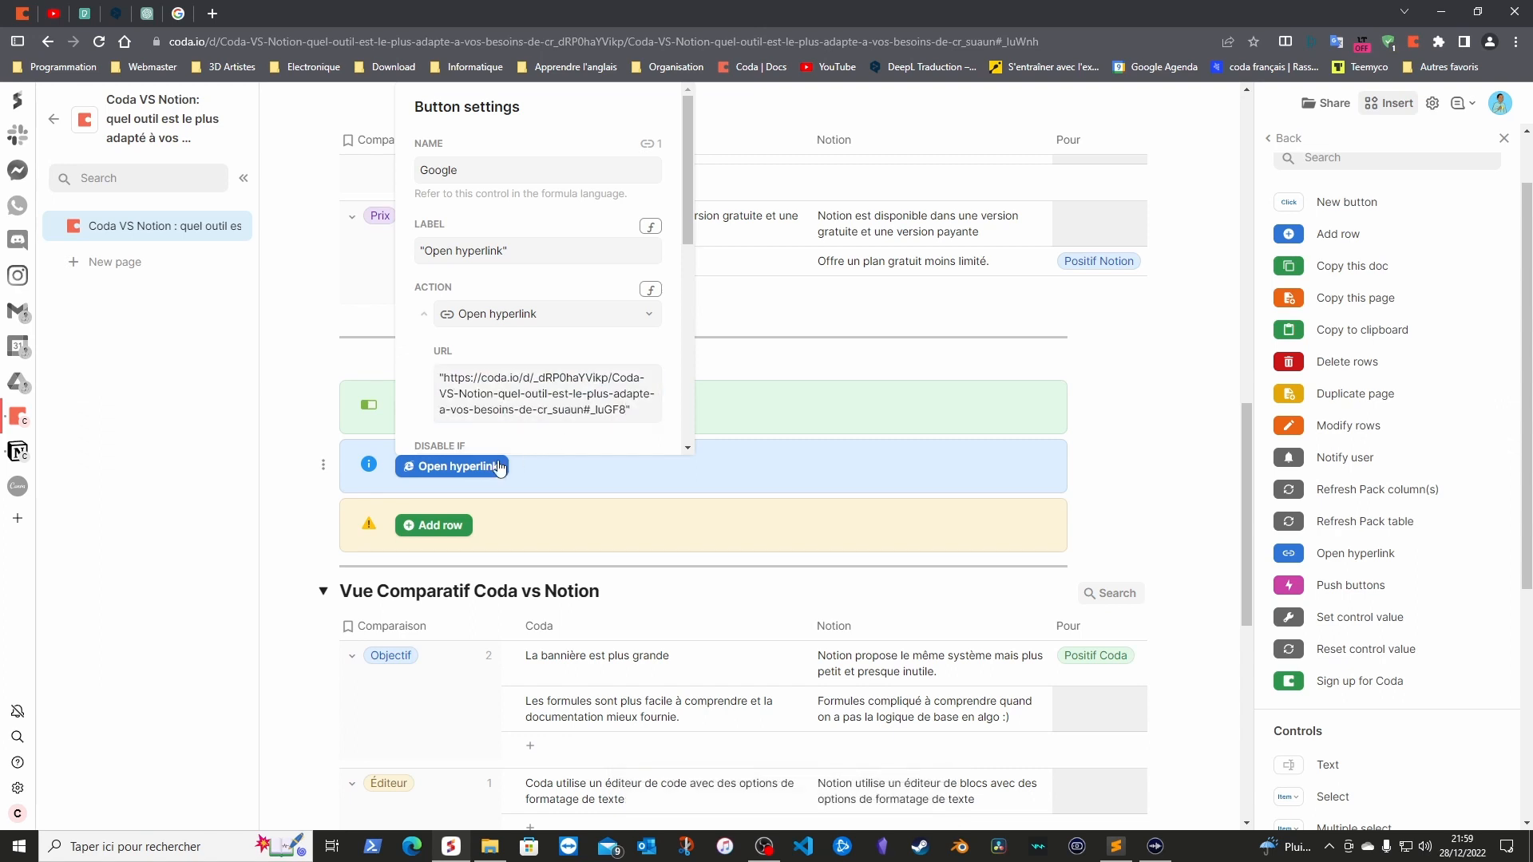
click(276, 411)
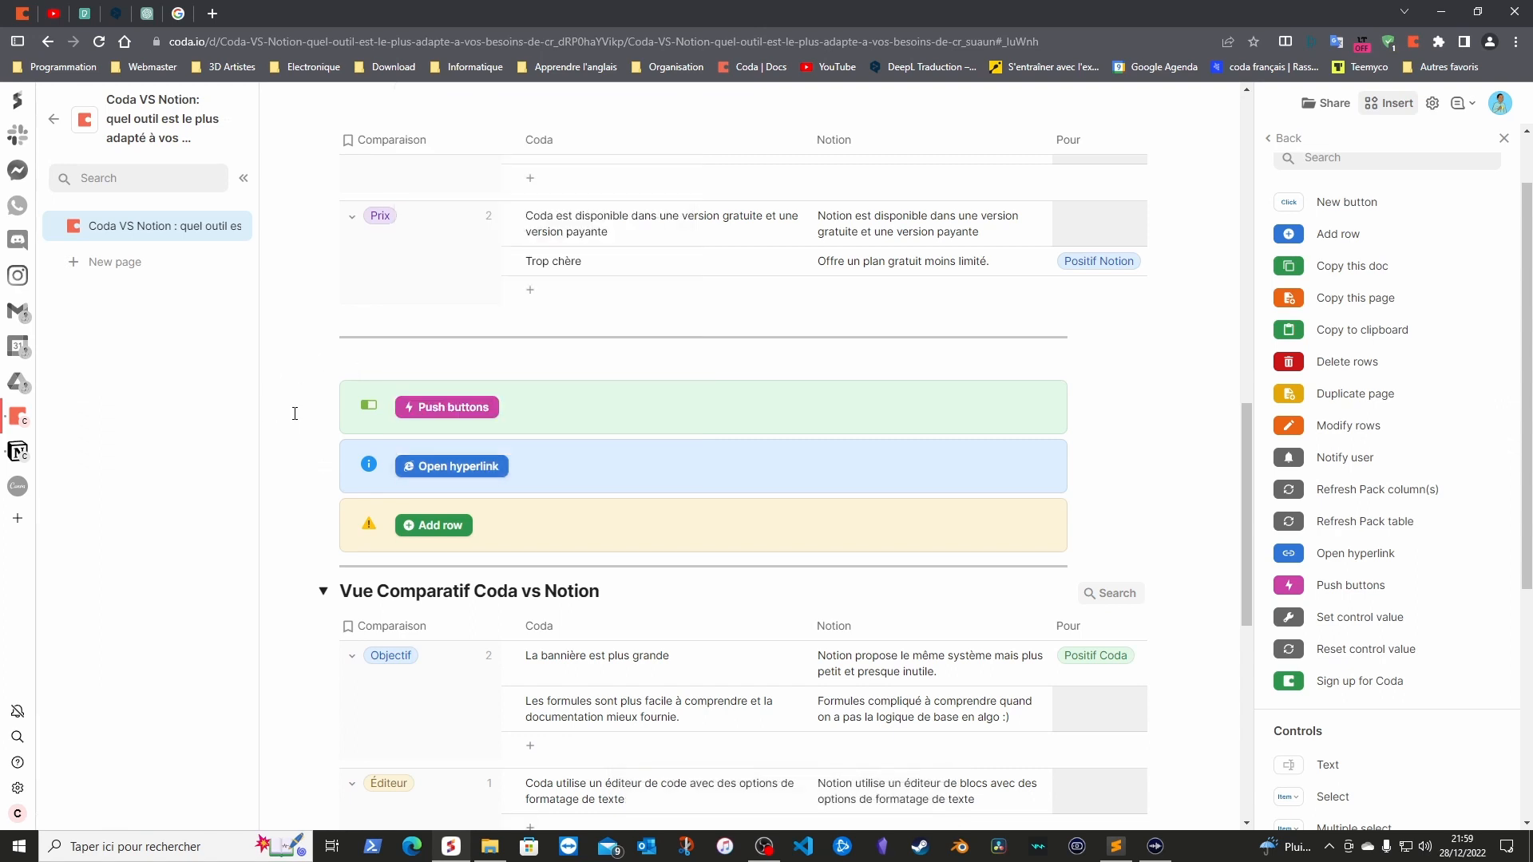
Test the Open hyperlink button's jump to the Comparatif Coda vs Notion table and close the Insert sidebar
click(449, 474)
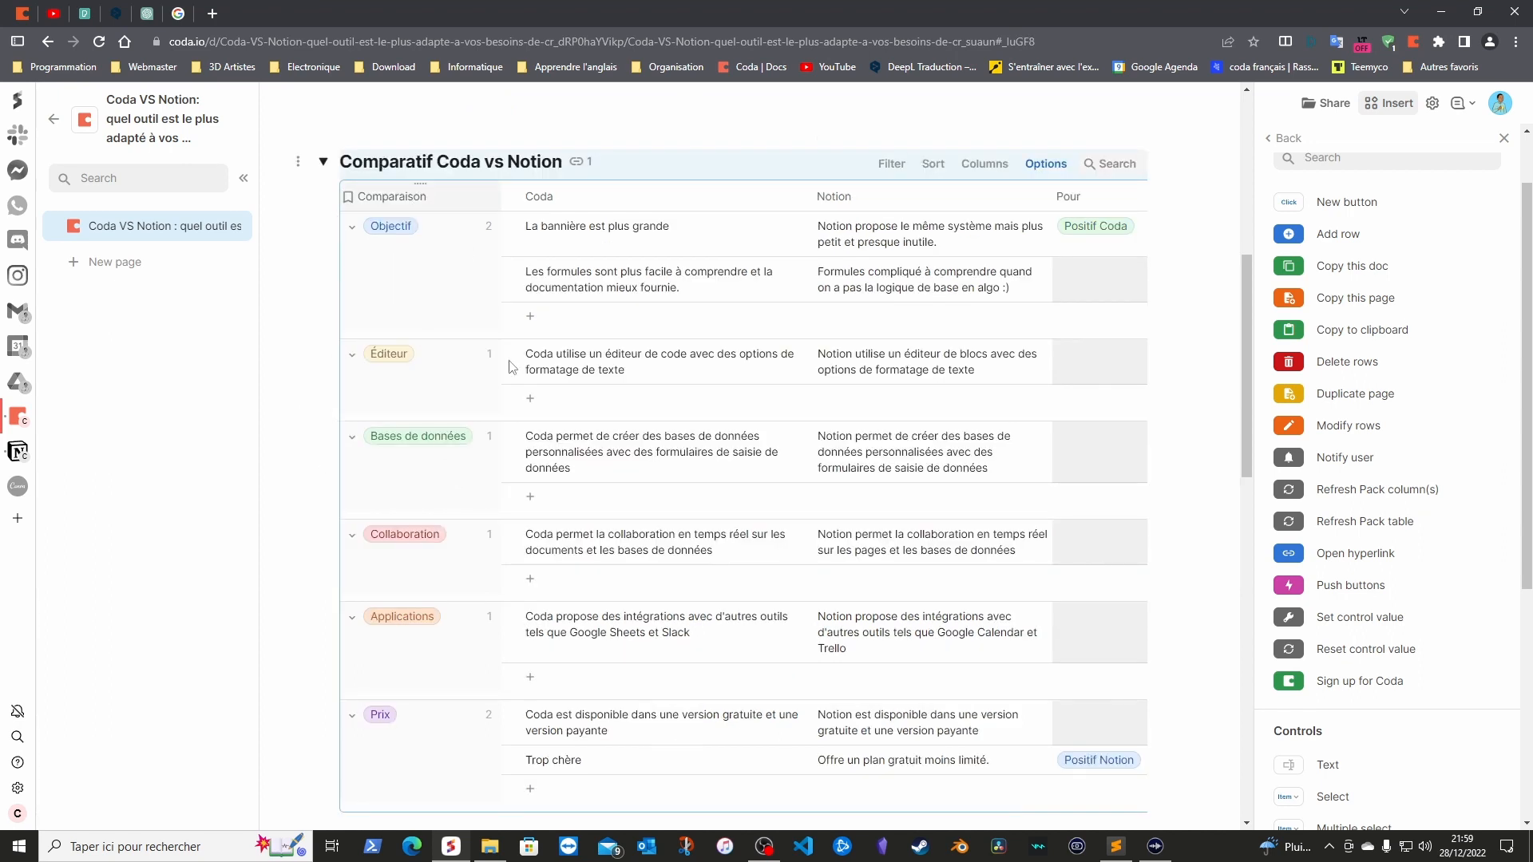
scroll(607, 429, up, 4)
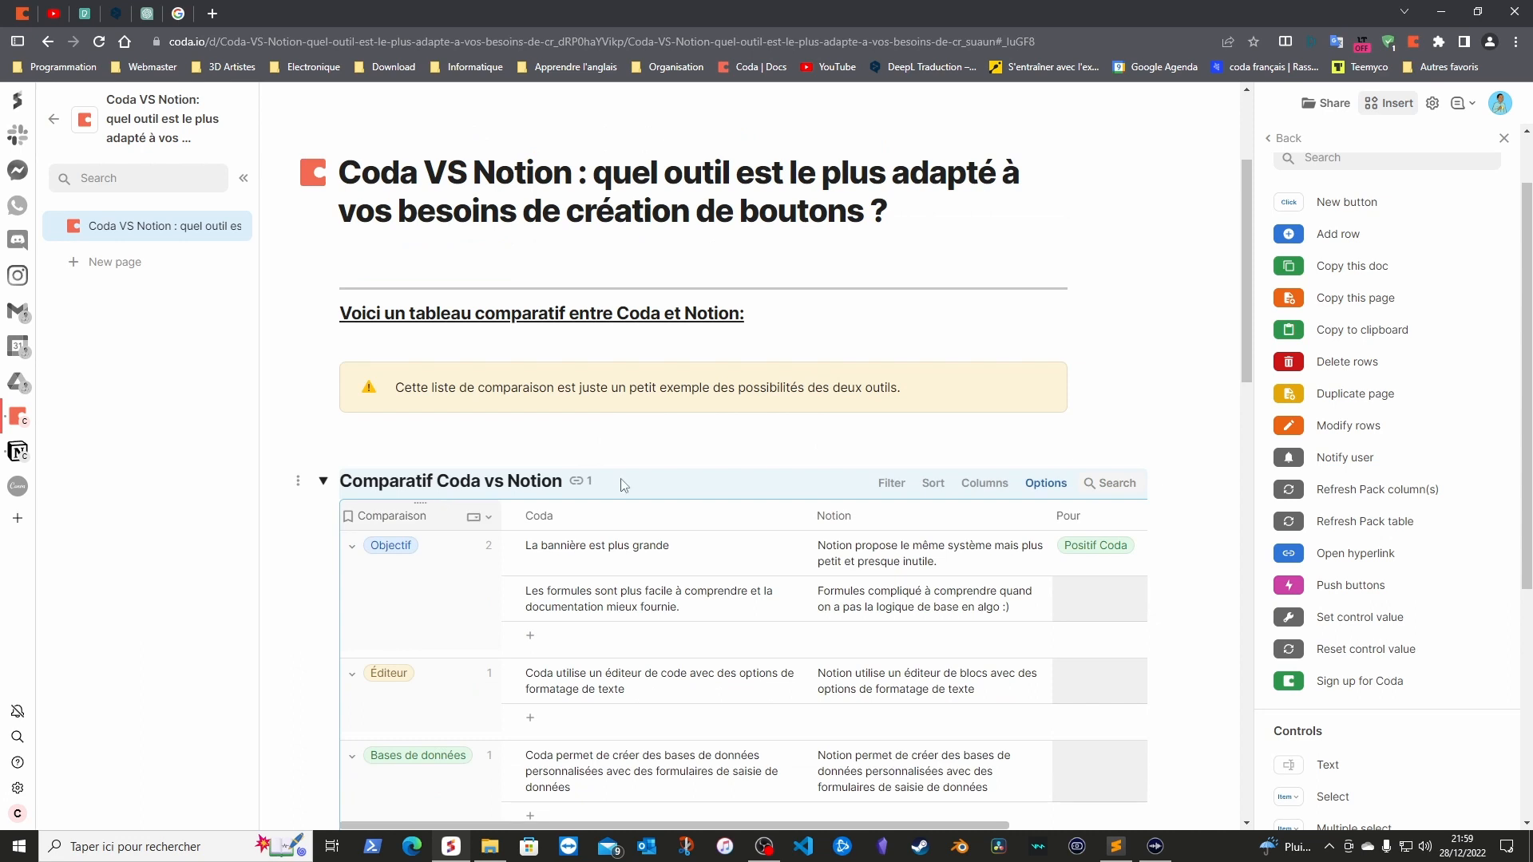
click(1504, 137)
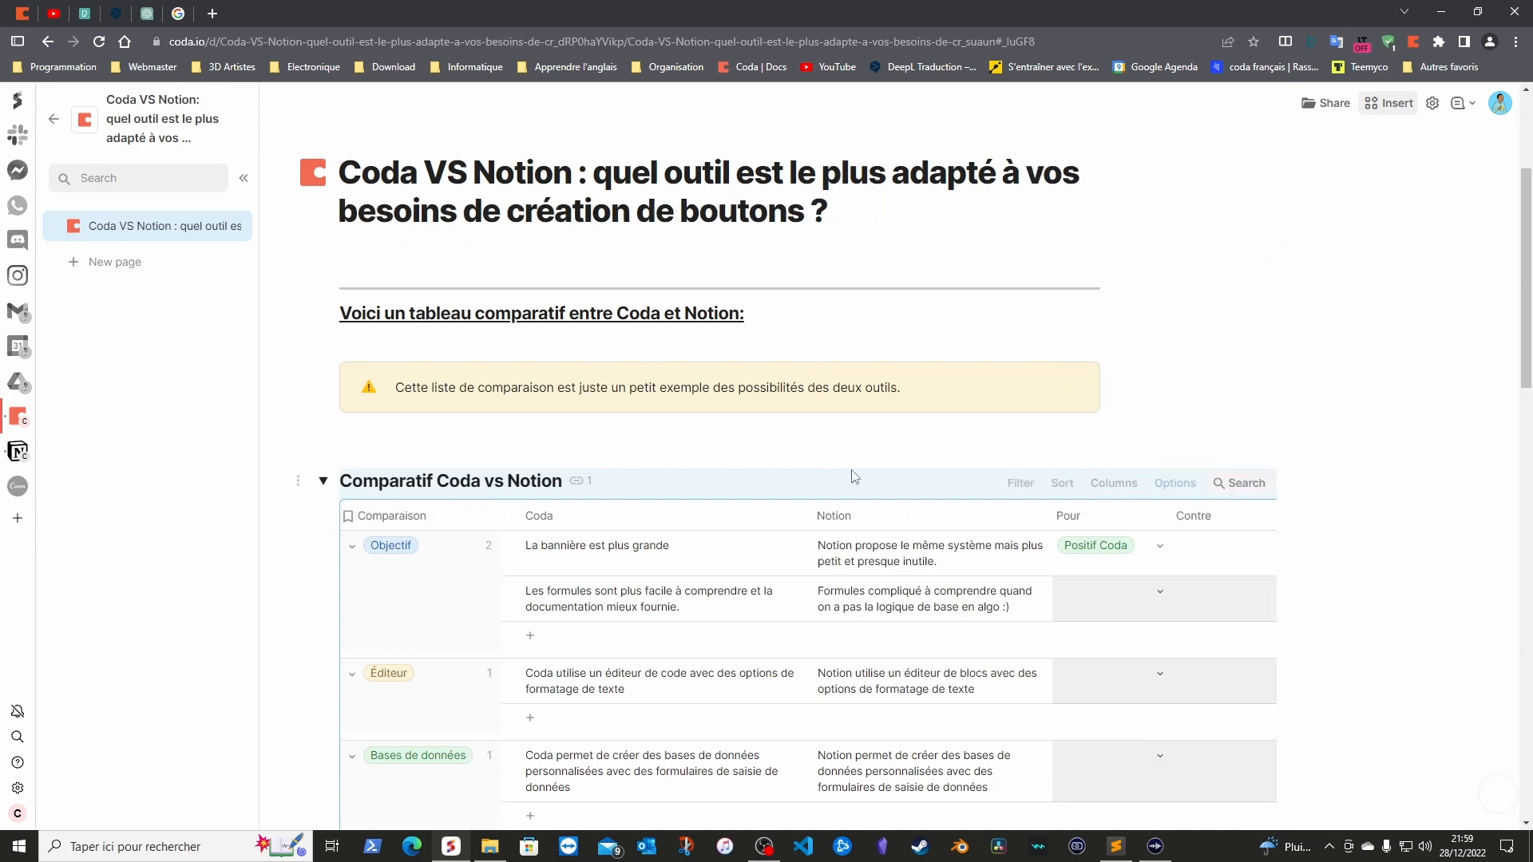
Run the Push buttons button to test its linked action, and return to the three coloured button callouts
scroll(923, 492, down, 4)
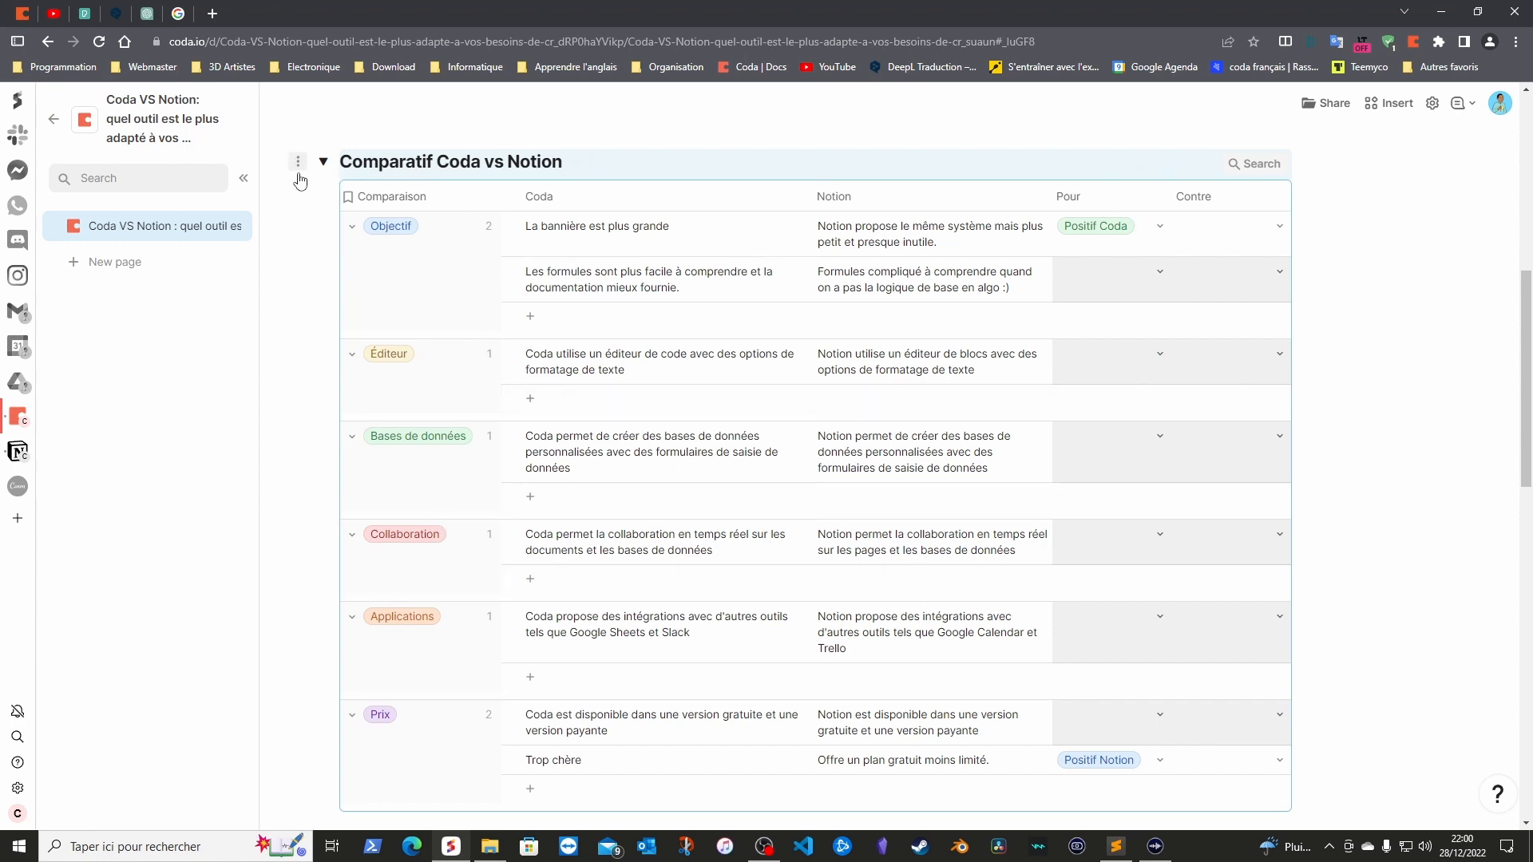
scroll(599, 554, down, 6)
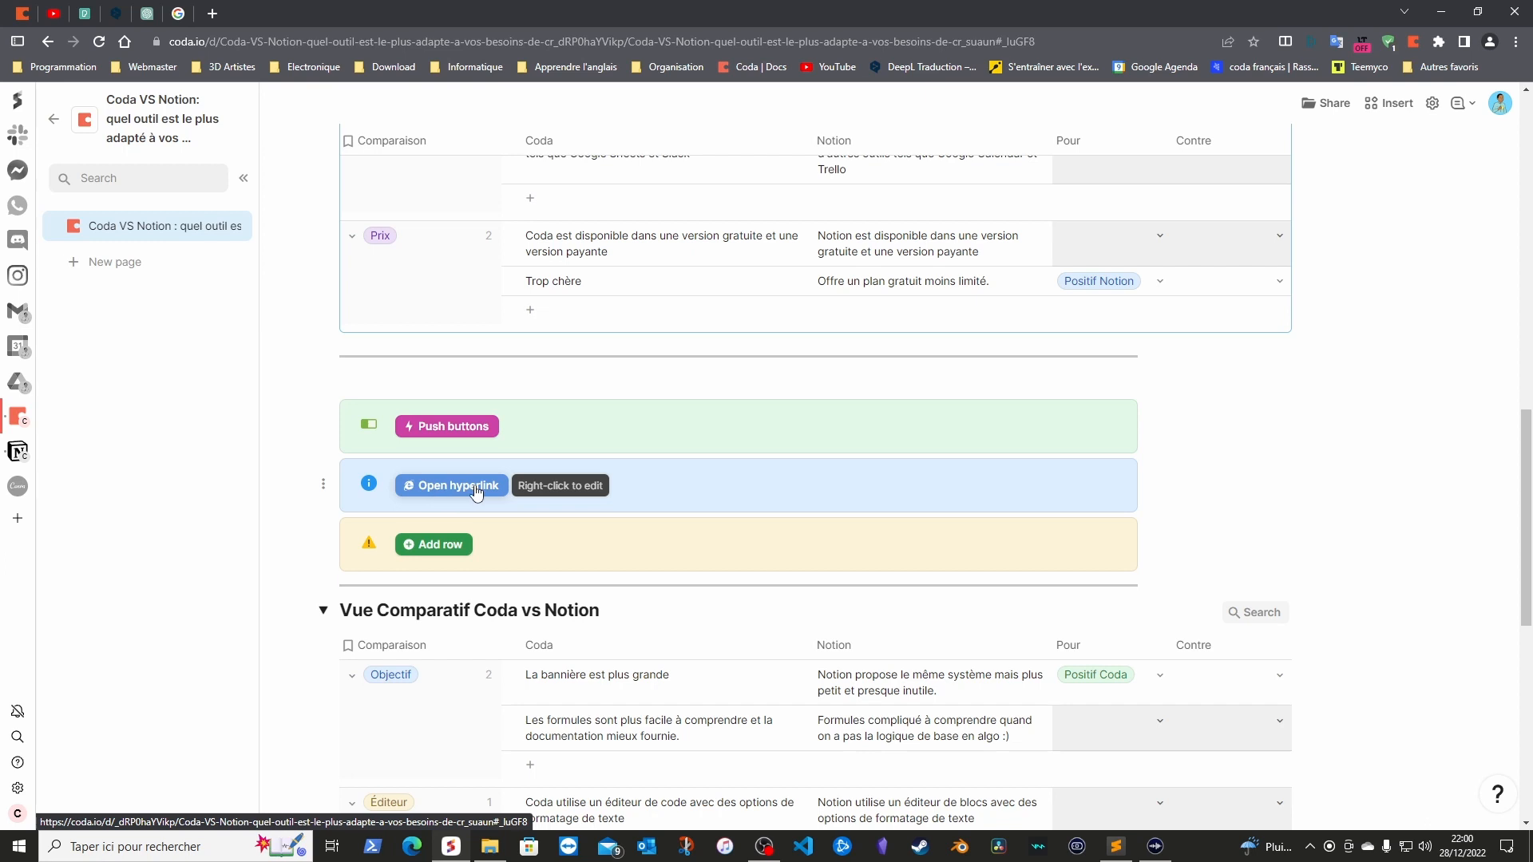
click(473, 431)
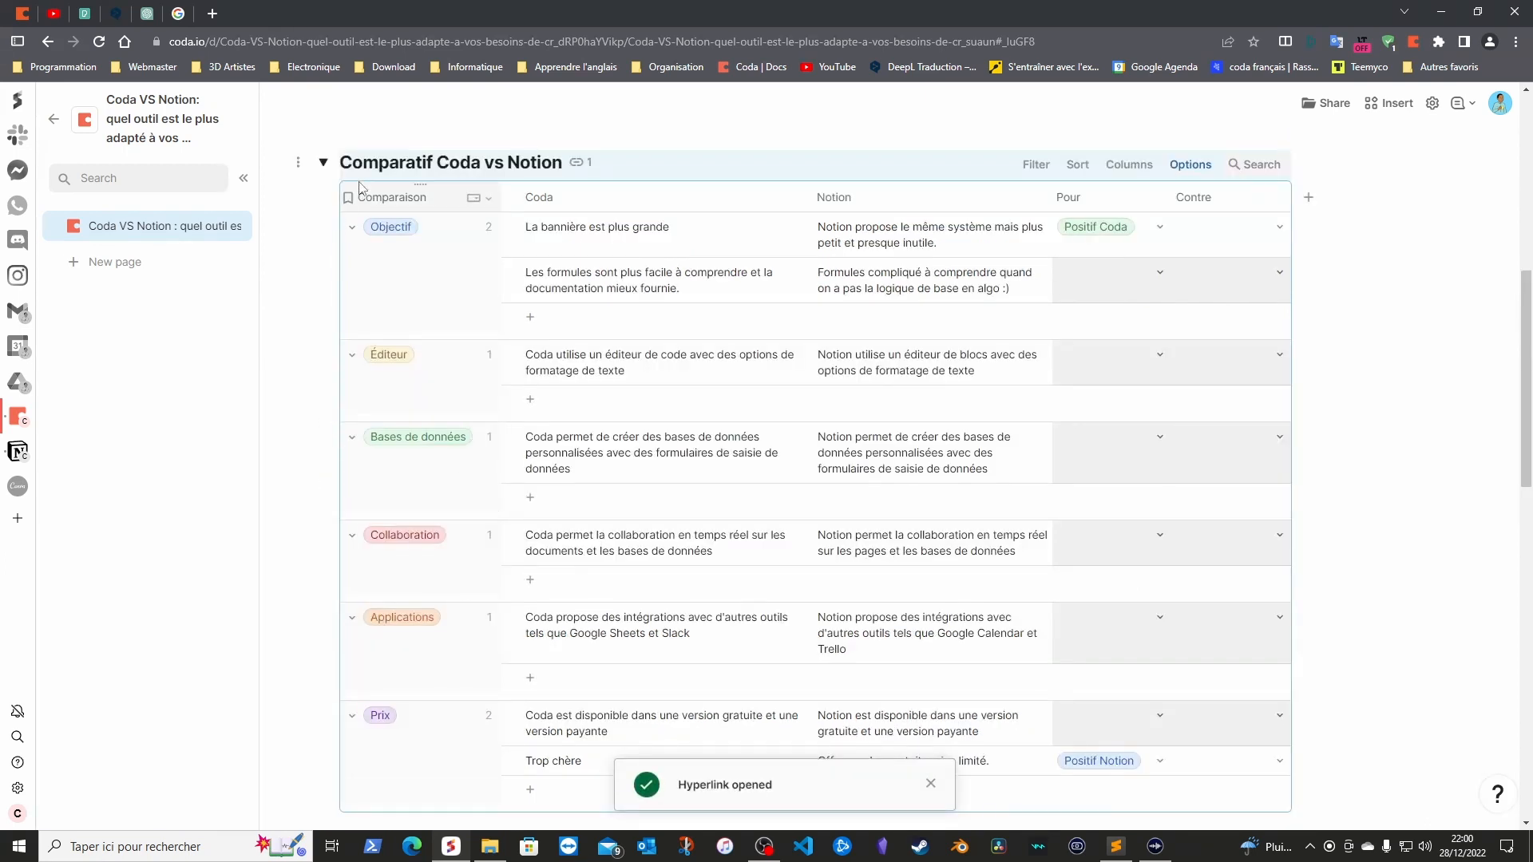
scroll(591, 399, down, 7)
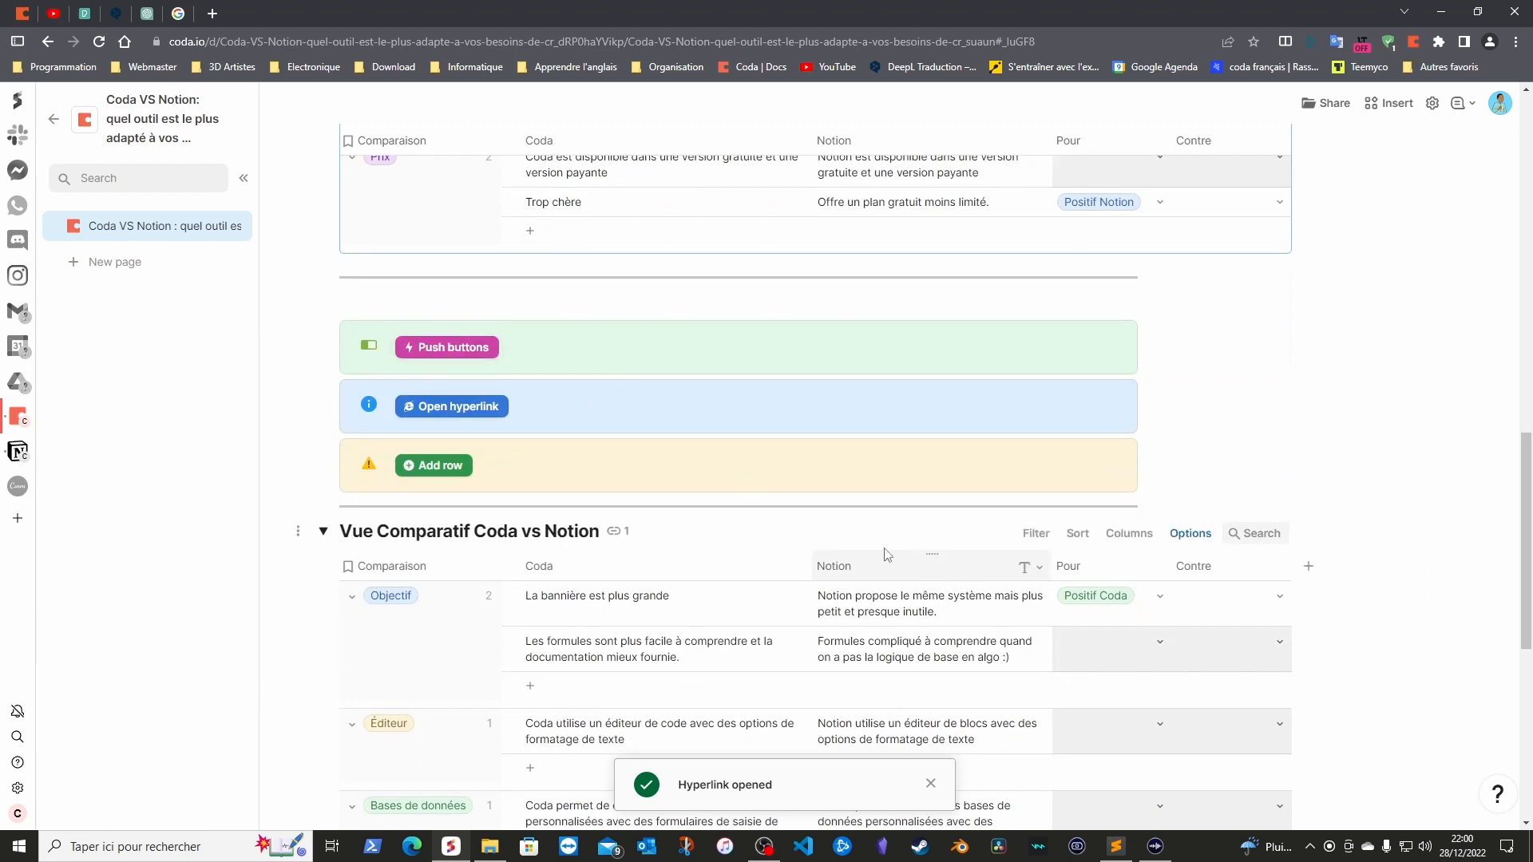
Add a Button column to the Vue Comparatif Coda vs Notion table
click(1311, 568)
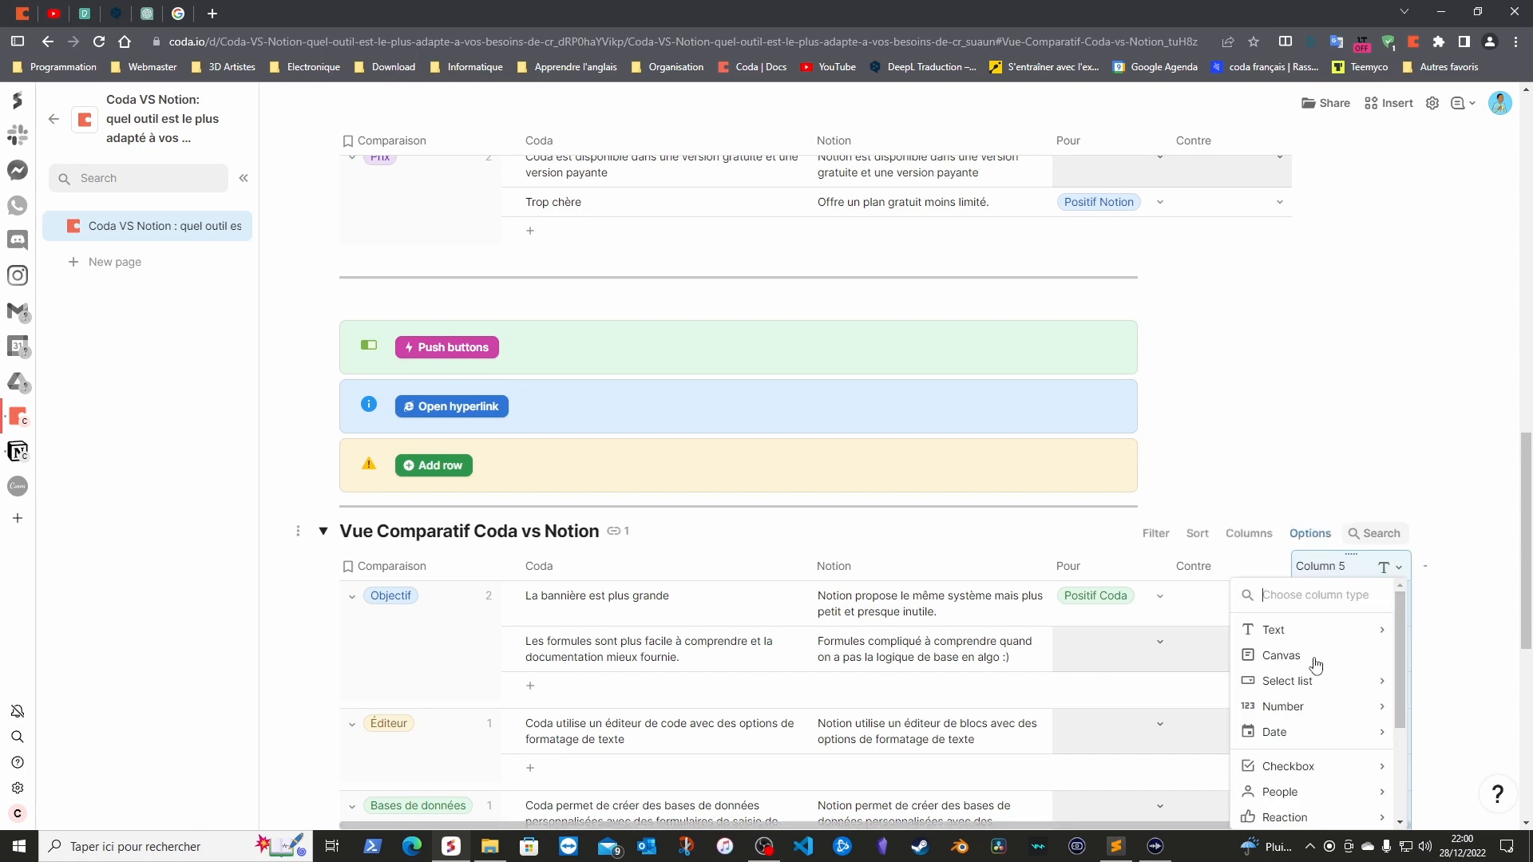
scroll(1313, 671, down, 2)
click(1307, 679)
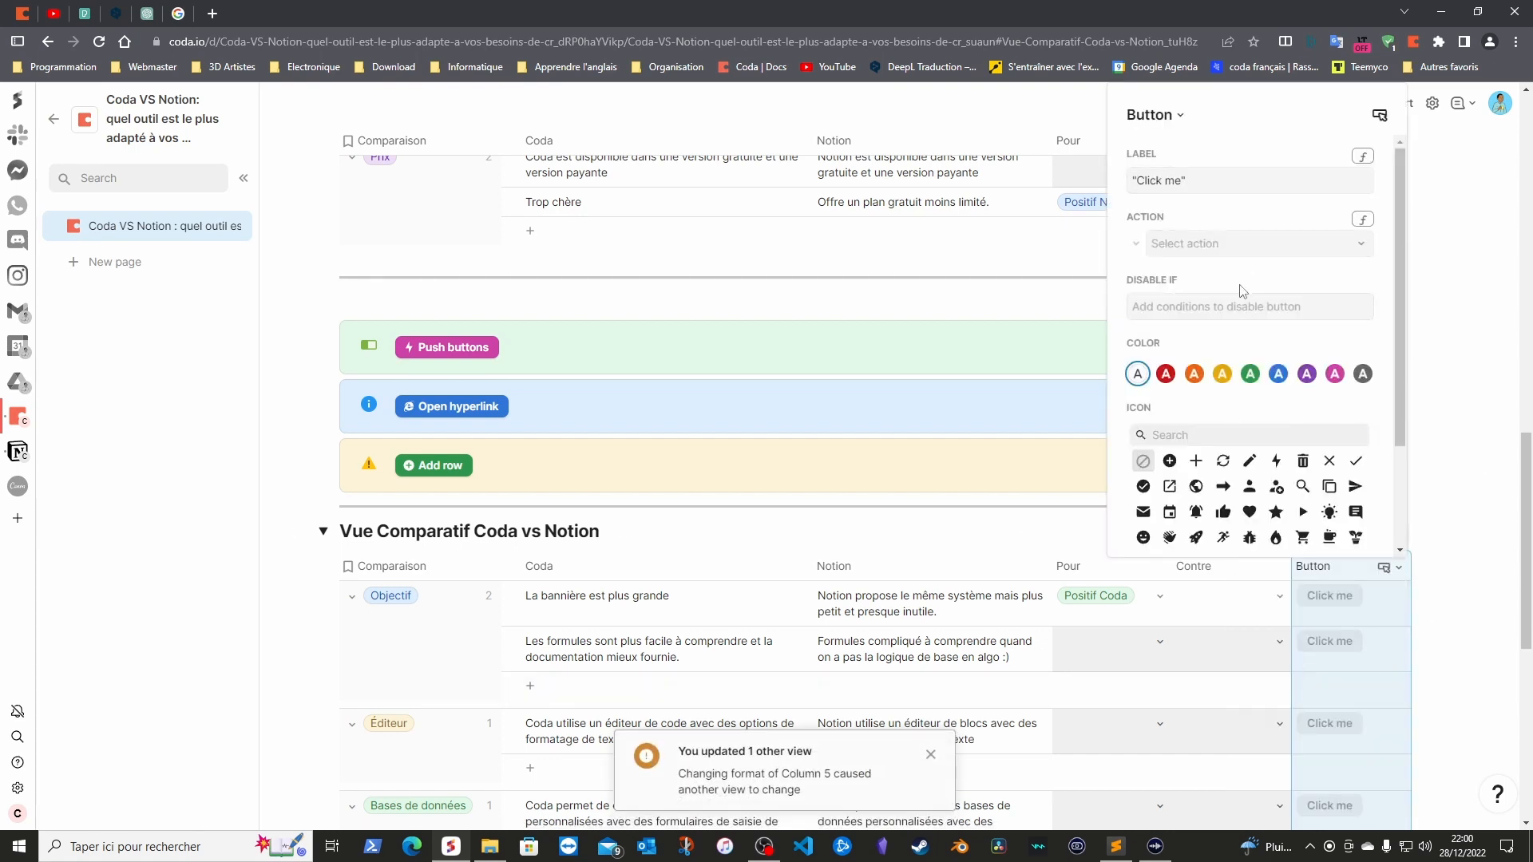
Set the Button column's action to Notify user for Specific Users, make its colour blue, and close the column settings
click(1363, 249)
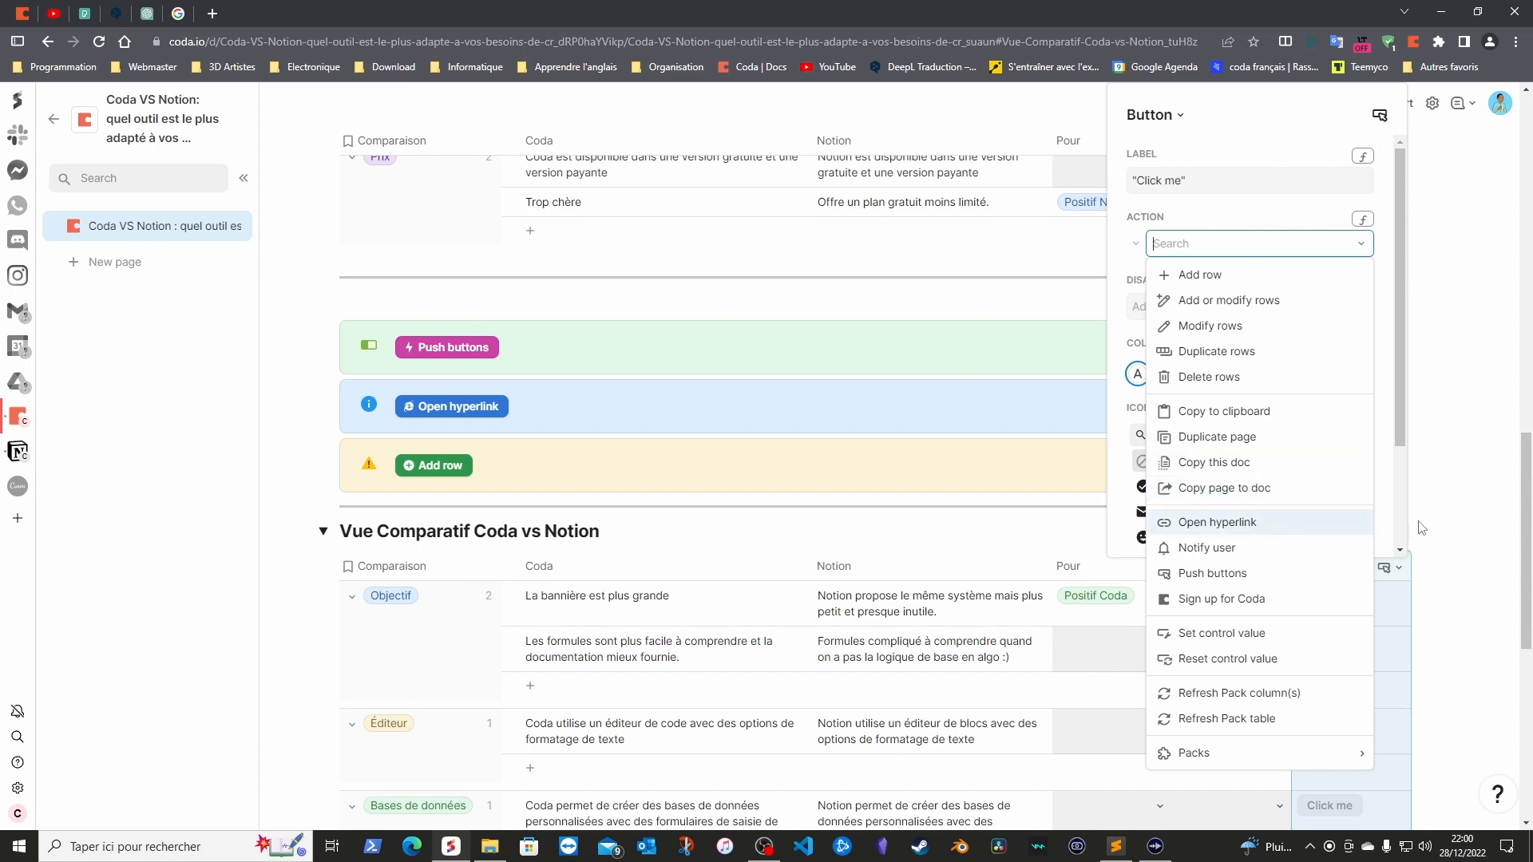
click(1214, 552)
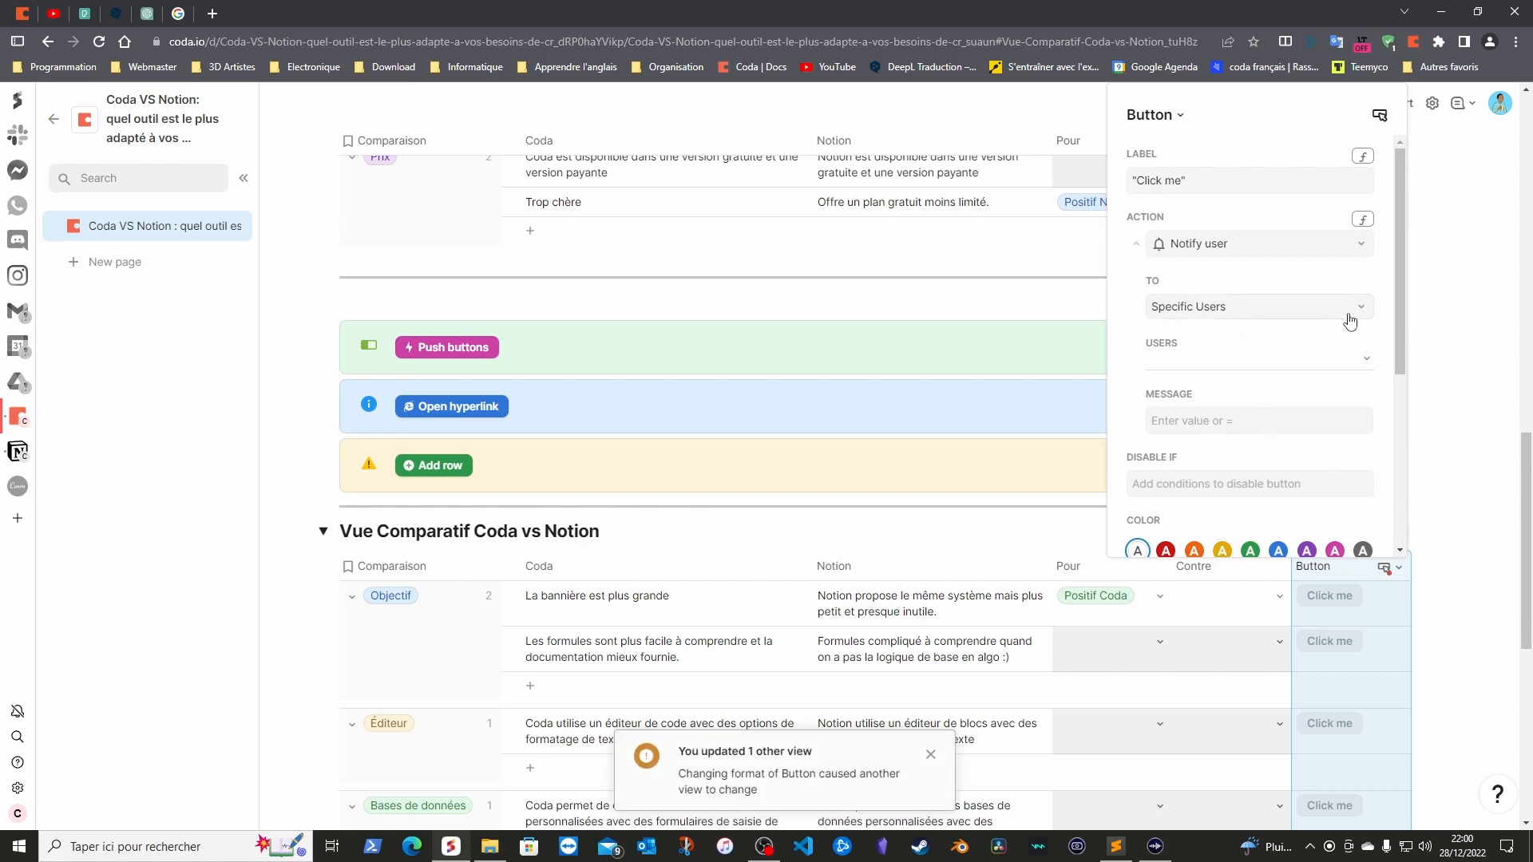
click(1347, 316)
click(1346, 331)
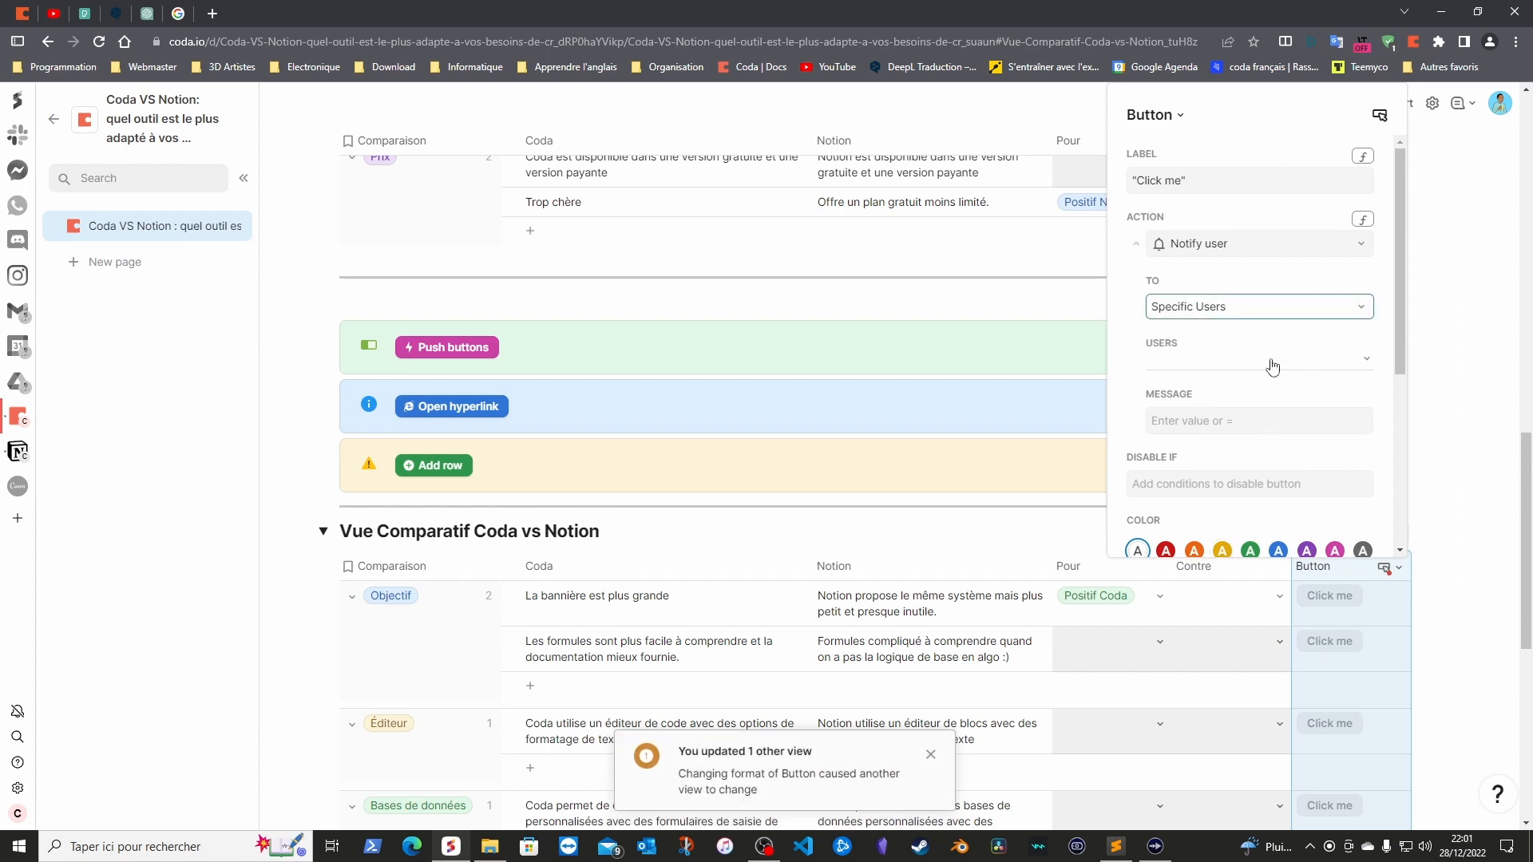
click(1266, 421)
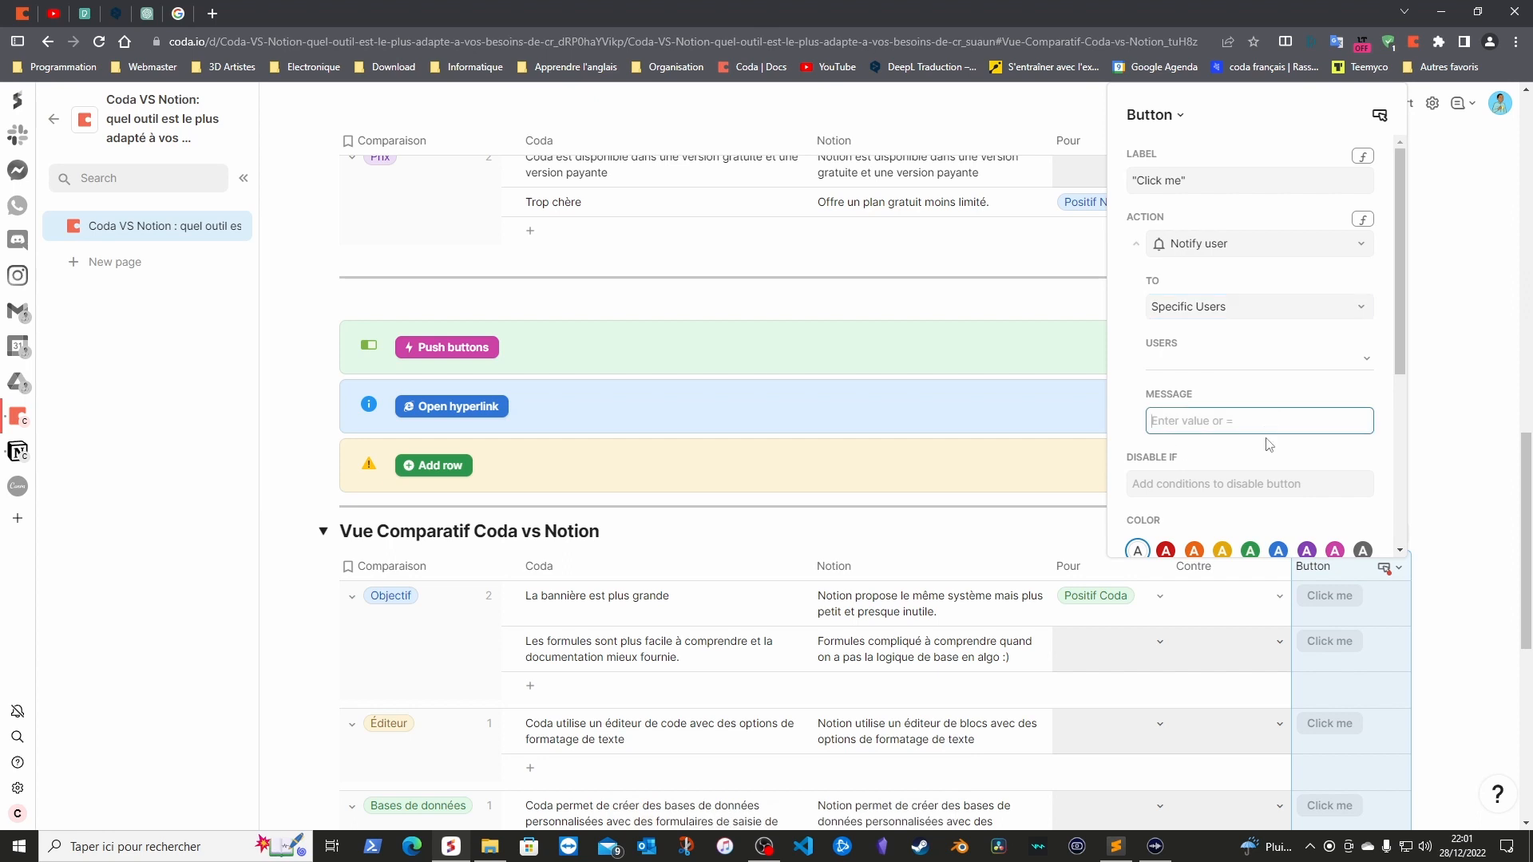
scroll(1233, 475, down, 1)
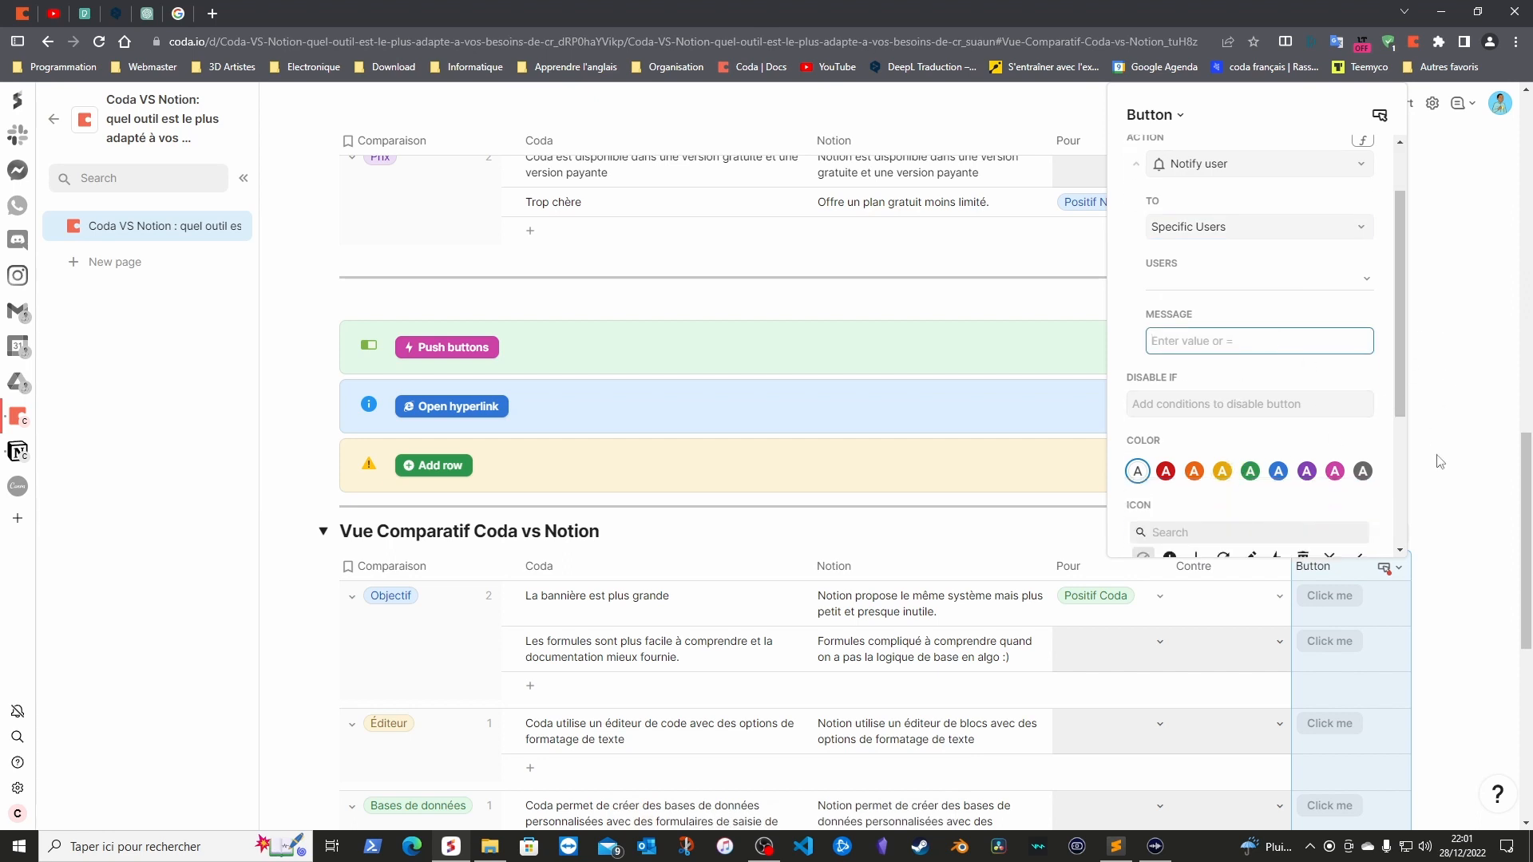
click(1278, 471)
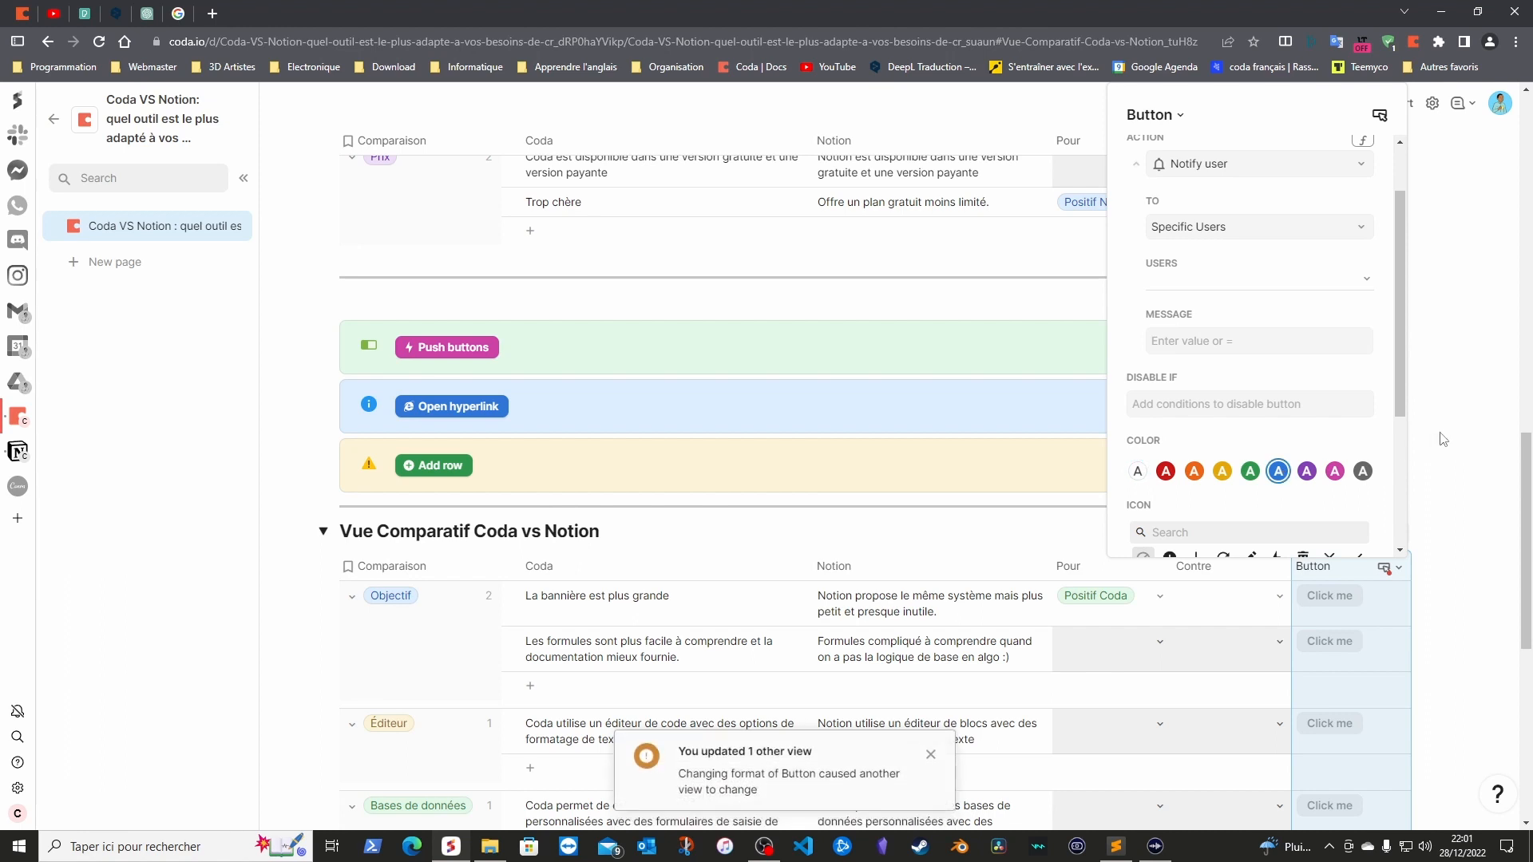
click(1443, 439)
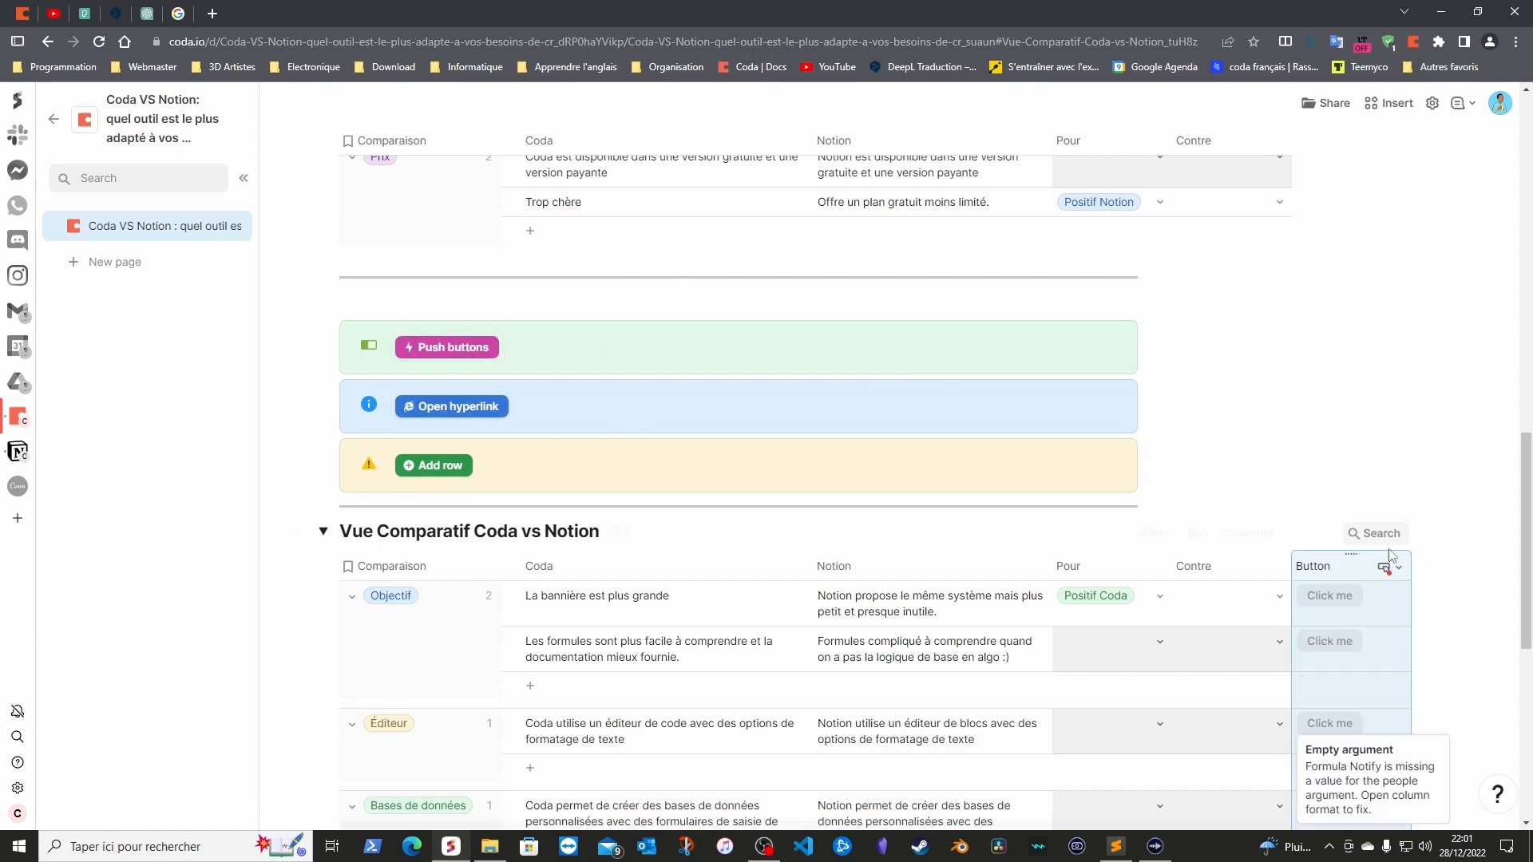
Test the Add row button by adding a blank row to Comparatif Coda vs Notion, view the Comparaison options, and close the row form
scroll(1371, 536, down, 3)
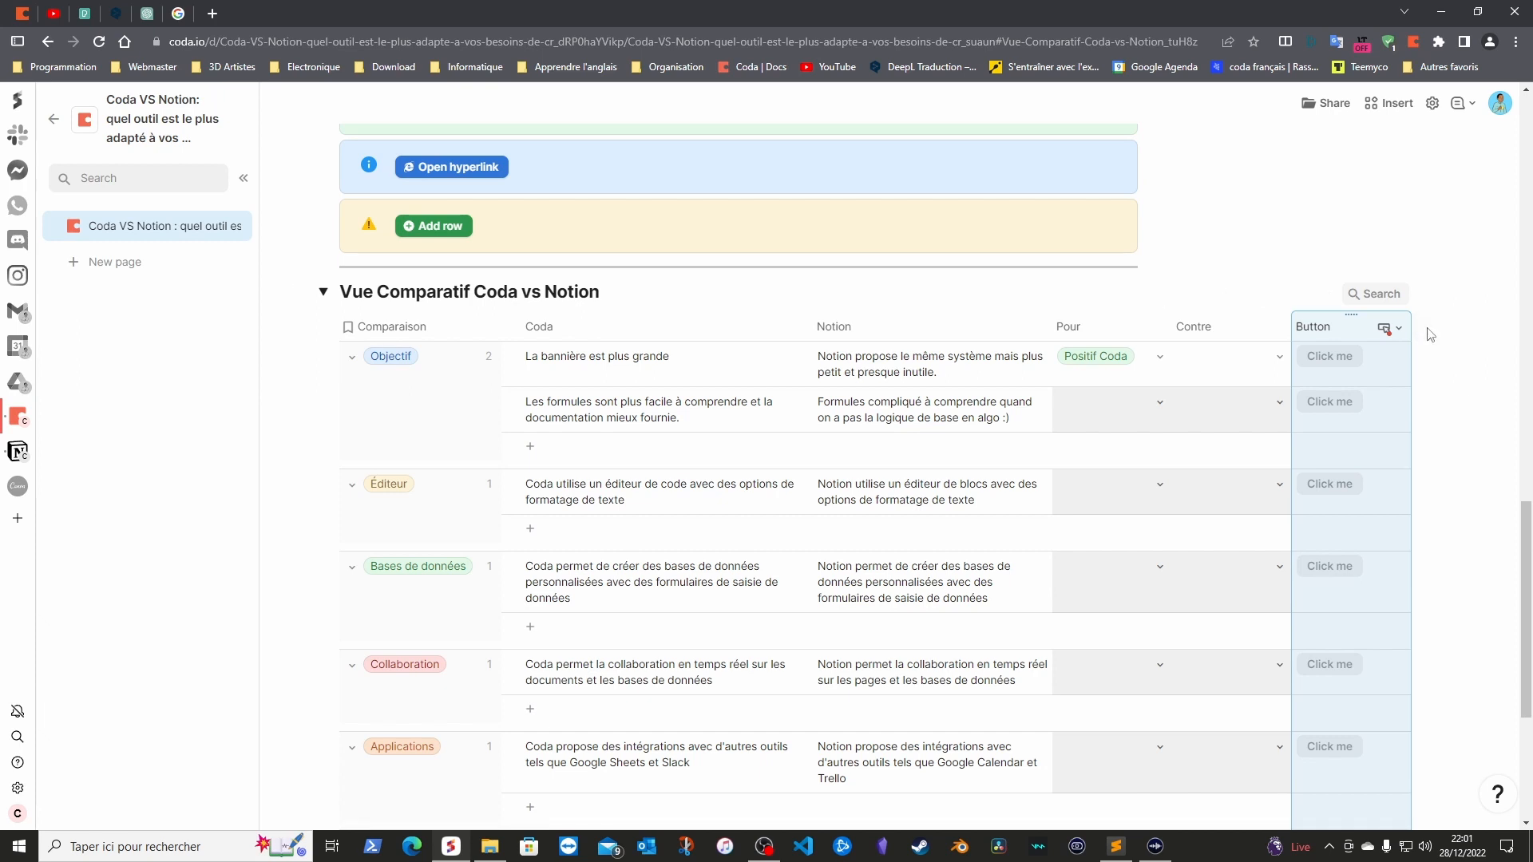
mouse_move(1327, 359)
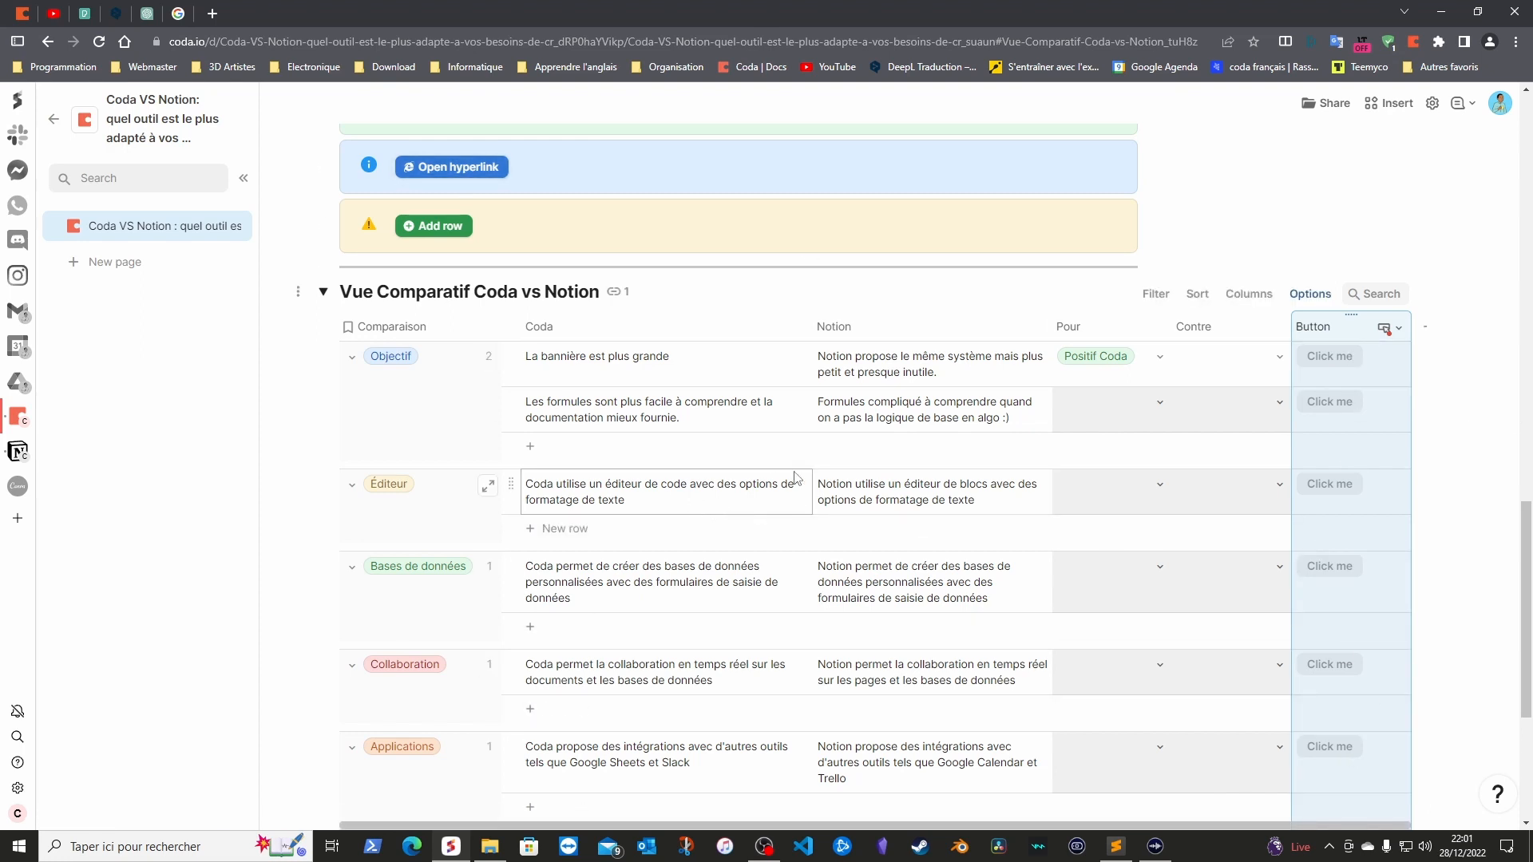
scroll(670, 487, down, 1)
scroll(671, 473, down, 4)
scroll(670, 476, up, 6)
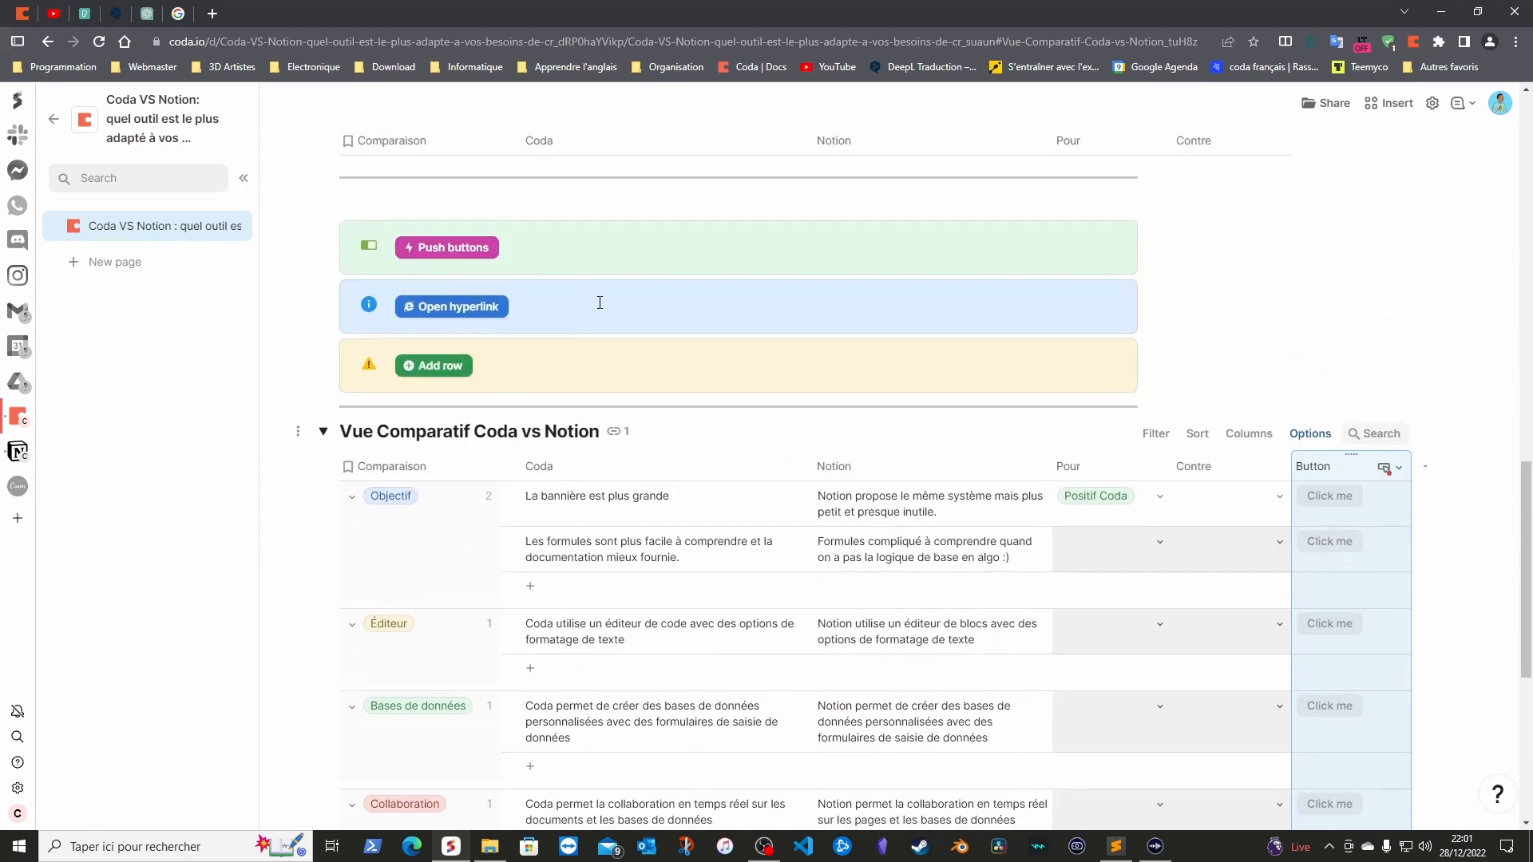
click(437, 375)
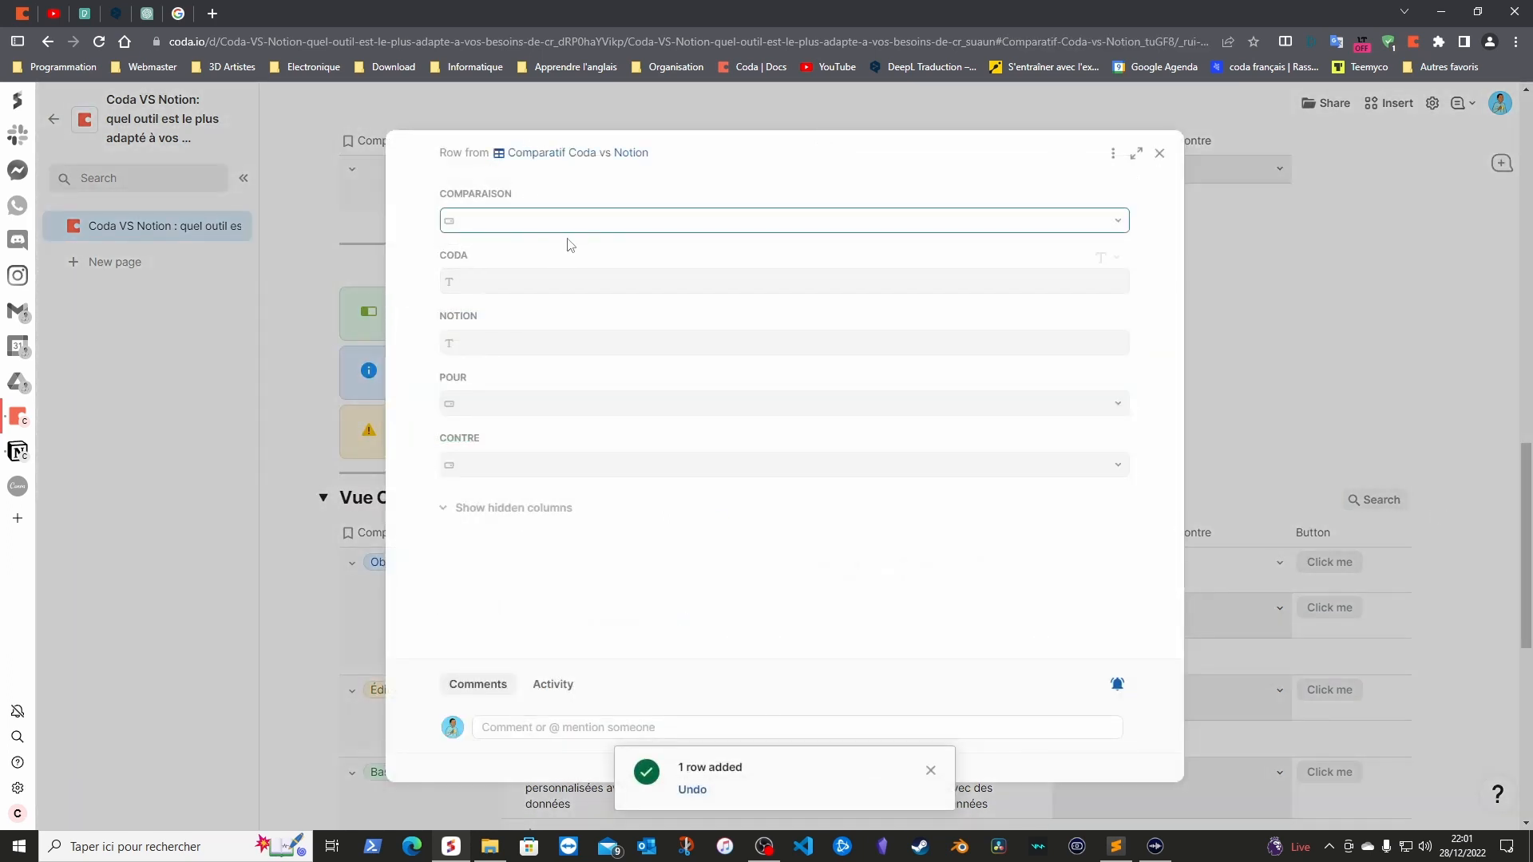
click(519, 221)
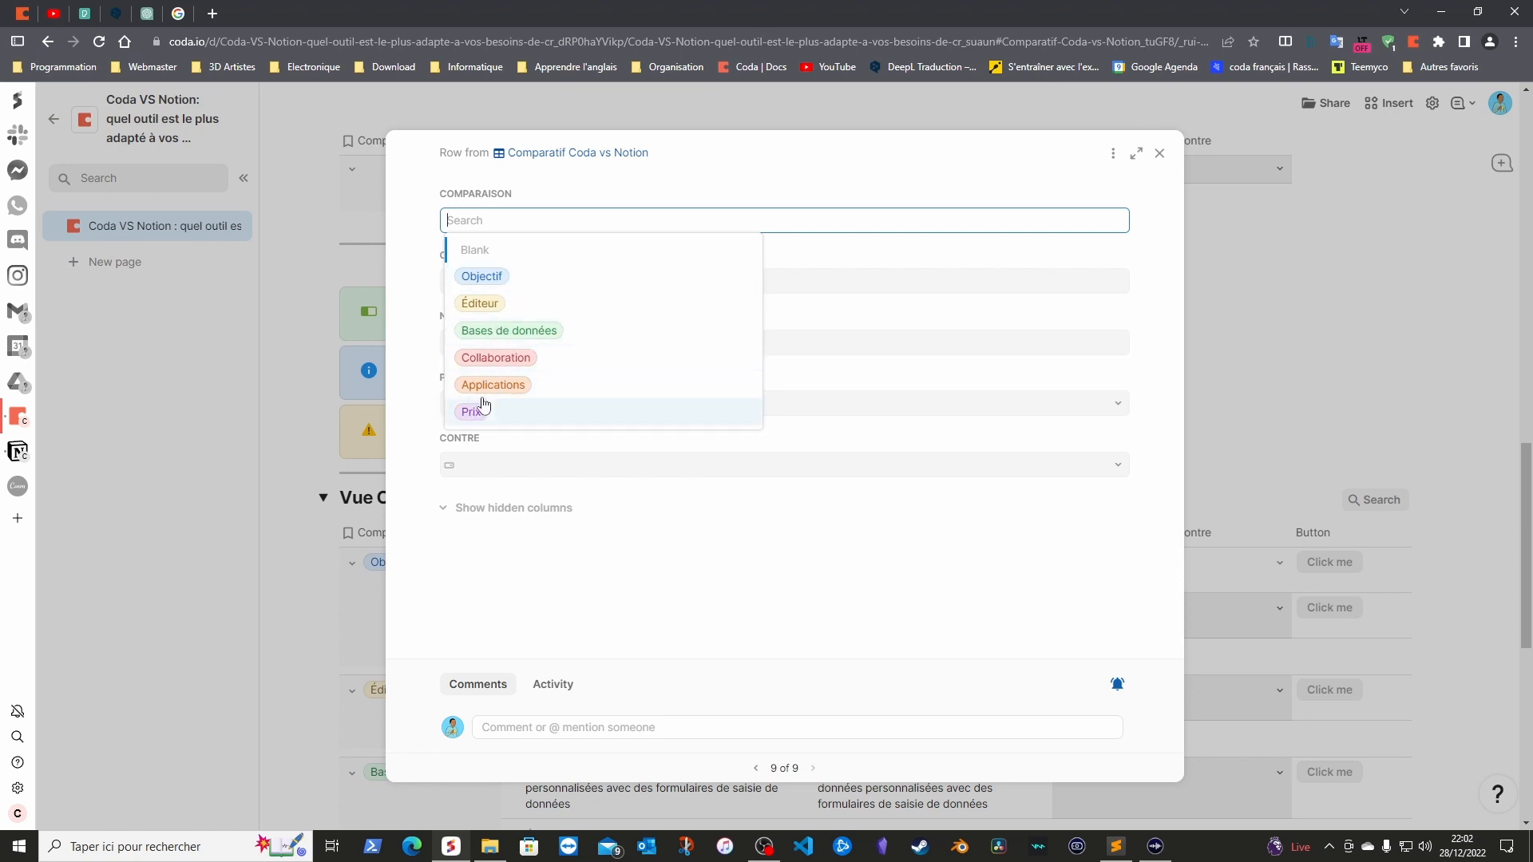
click(1159, 153)
click(435, 432)
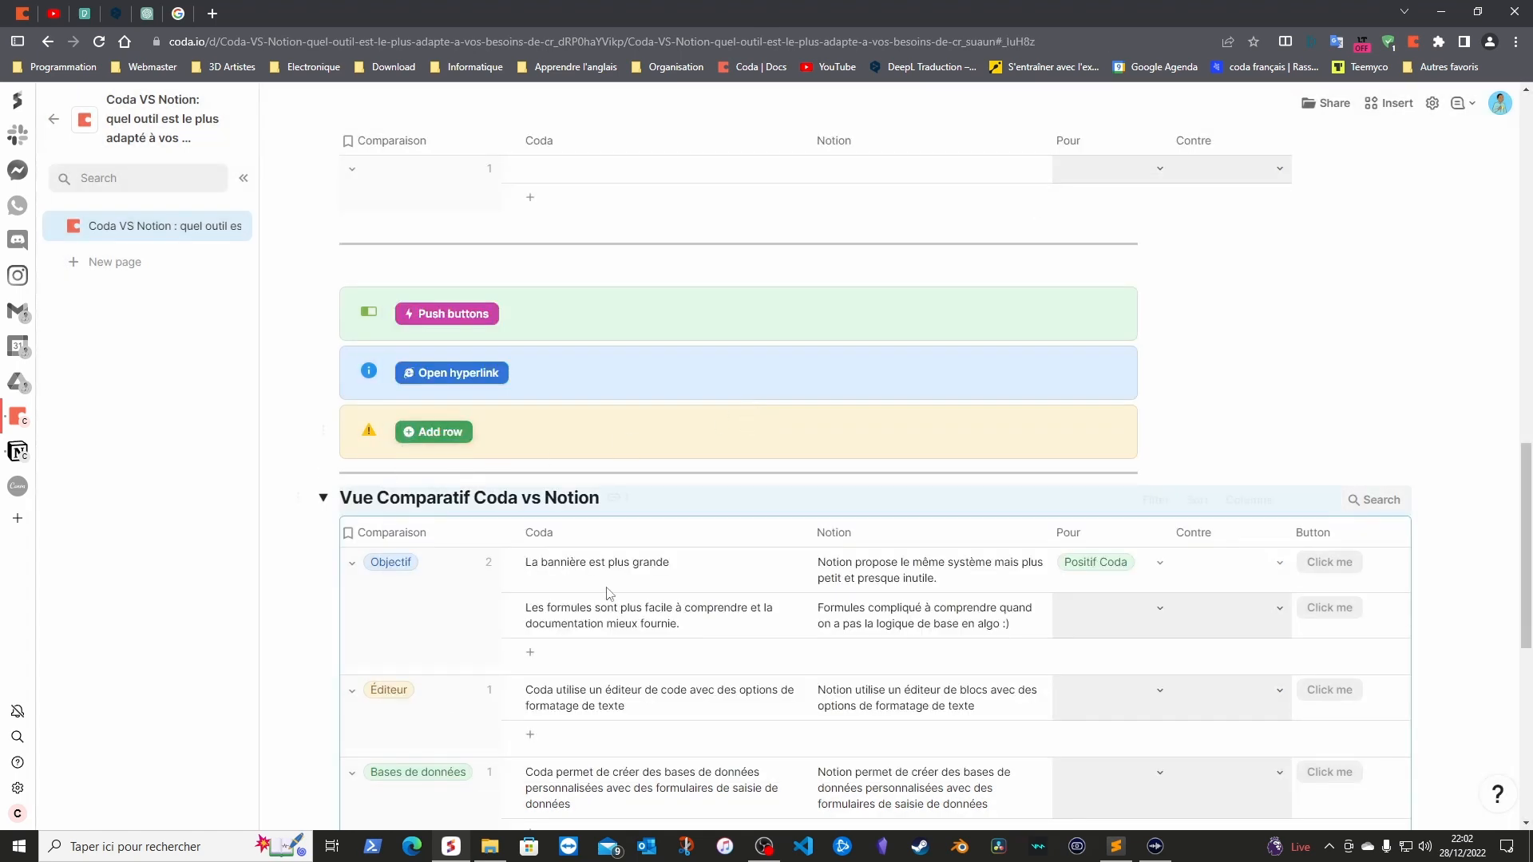
Undo the blank row addition and collapse the Vue Comparatif Coda vs Notion table
scroll(435, 432, down, 6)
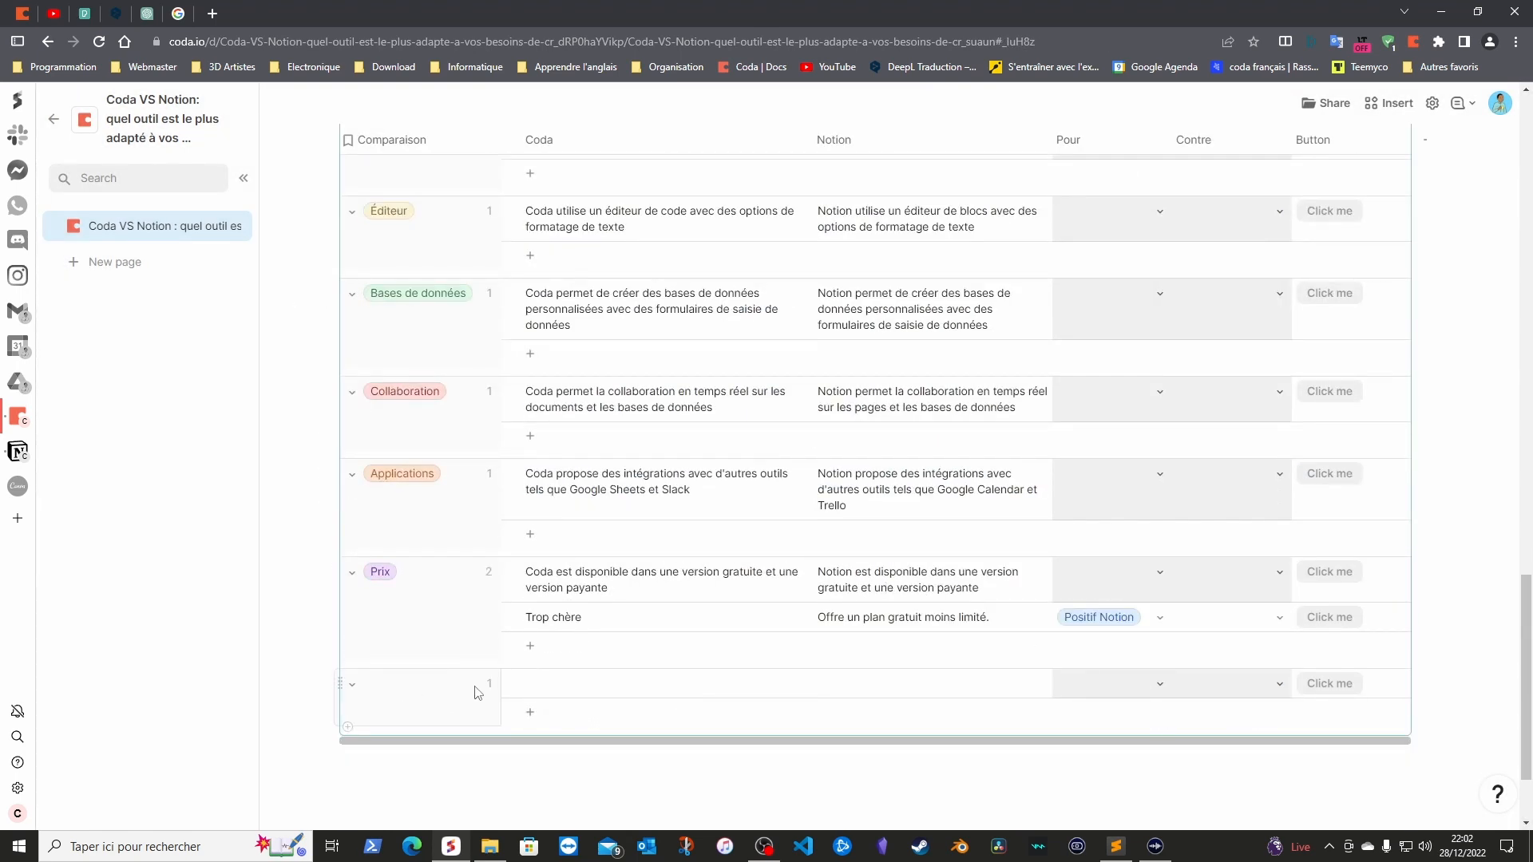
key(ctrl+z)
click(1047, 712)
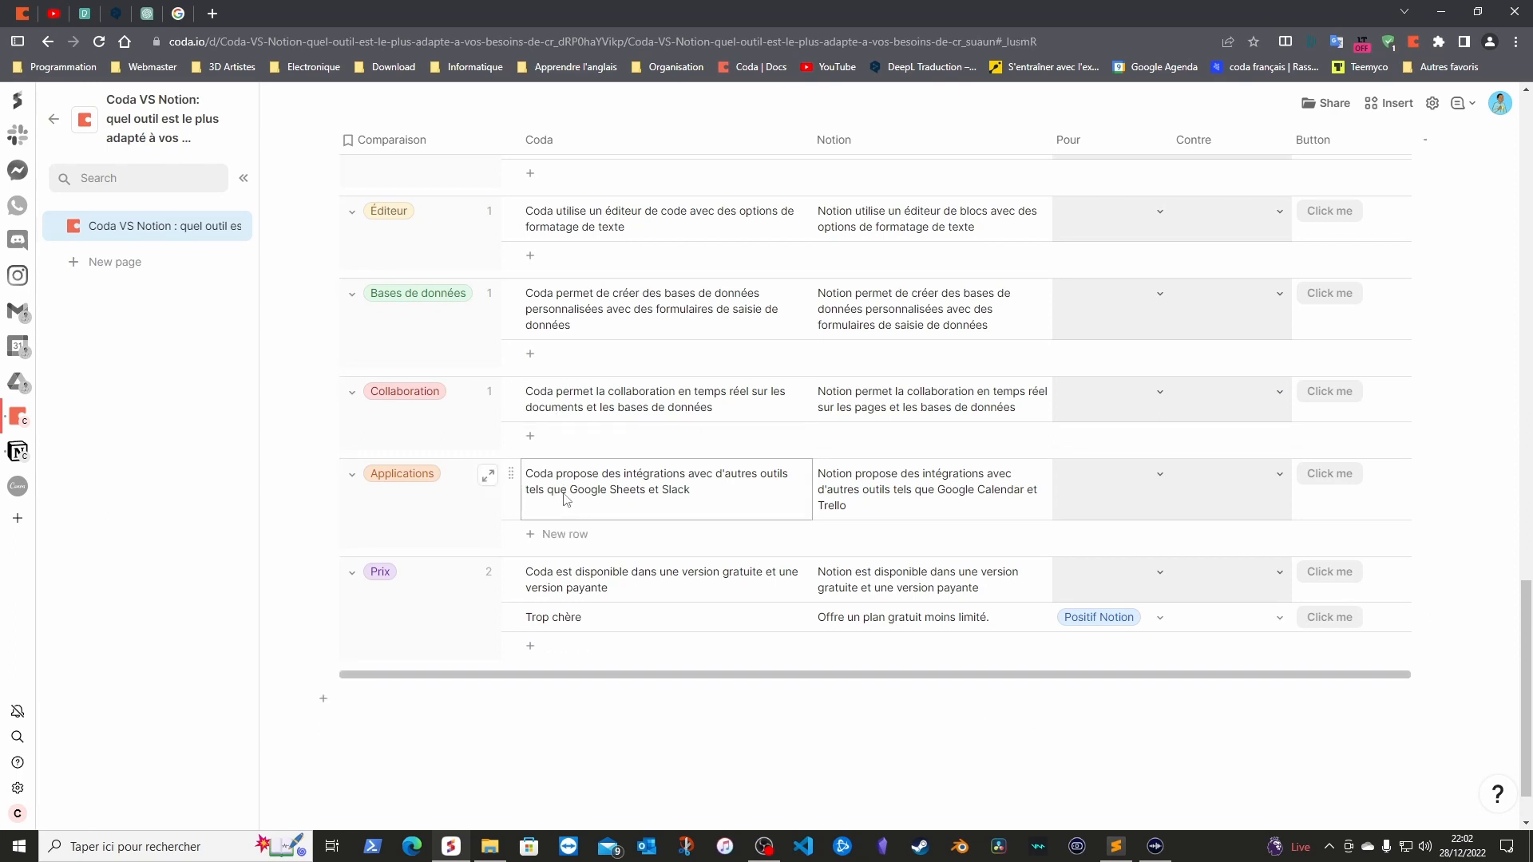
scroll(559, 495, up, 4)
click(324, 338)
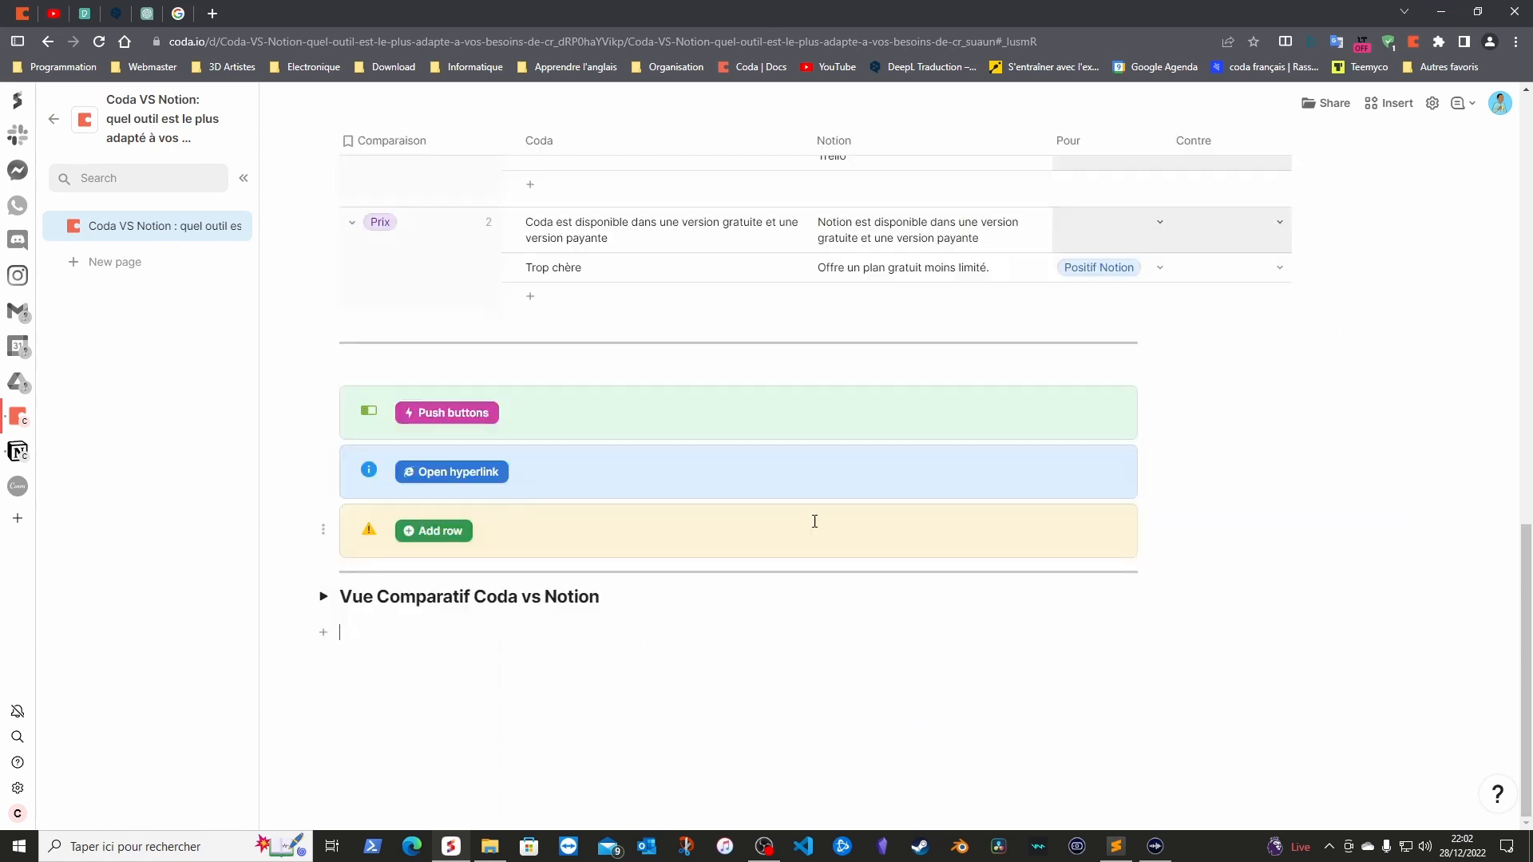
Look through the button types Coda can insert, close the list, and review the comparison table down to the three coloured buttons
click(1395, 104)
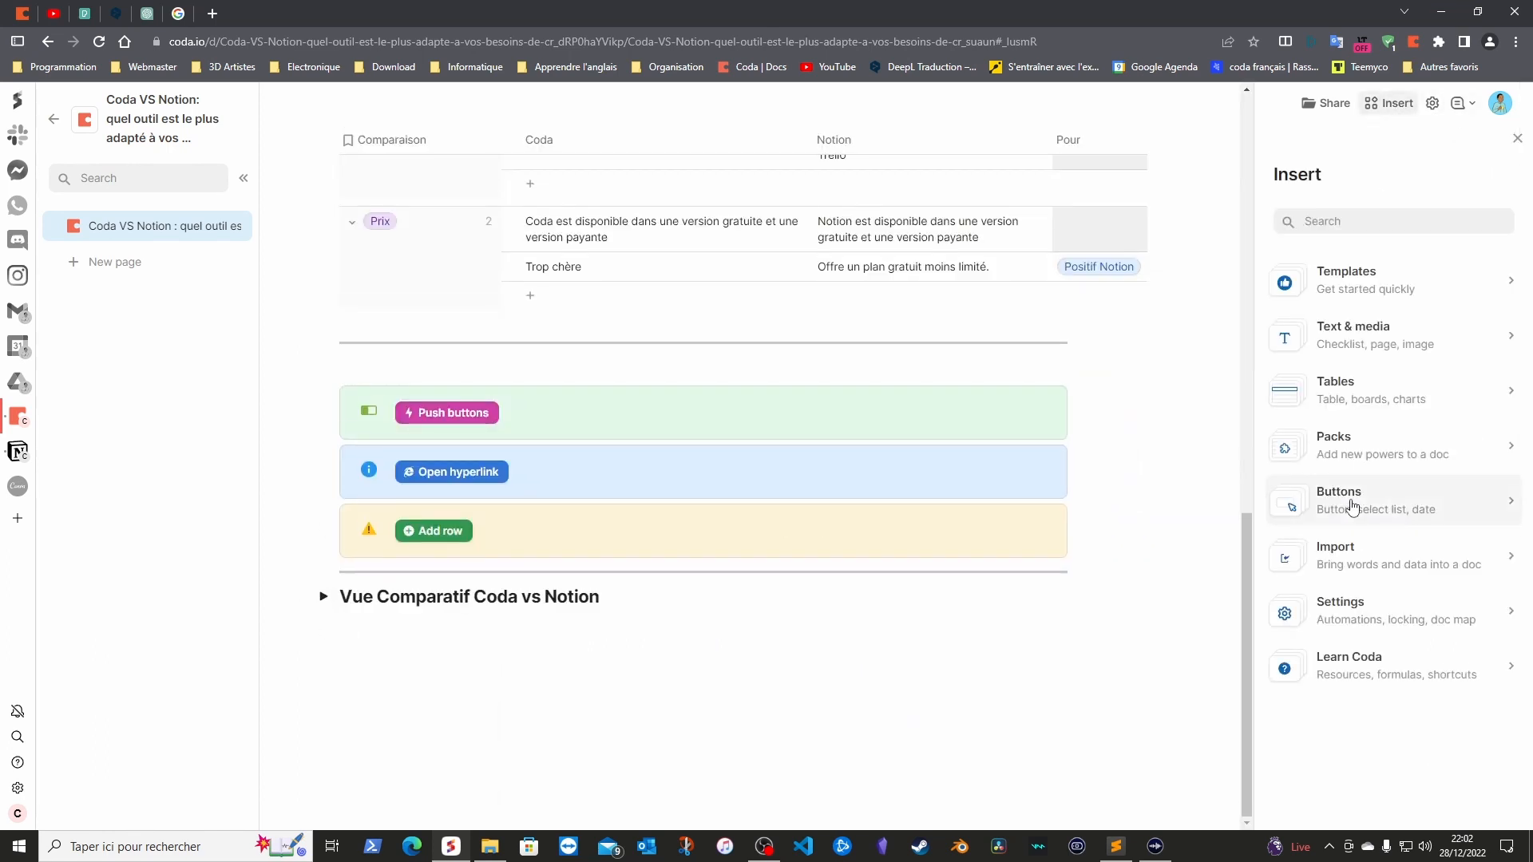
click(1352, 501)
scroll(1357, 511, down, 4)
scroll(1414, 416, up, 4)
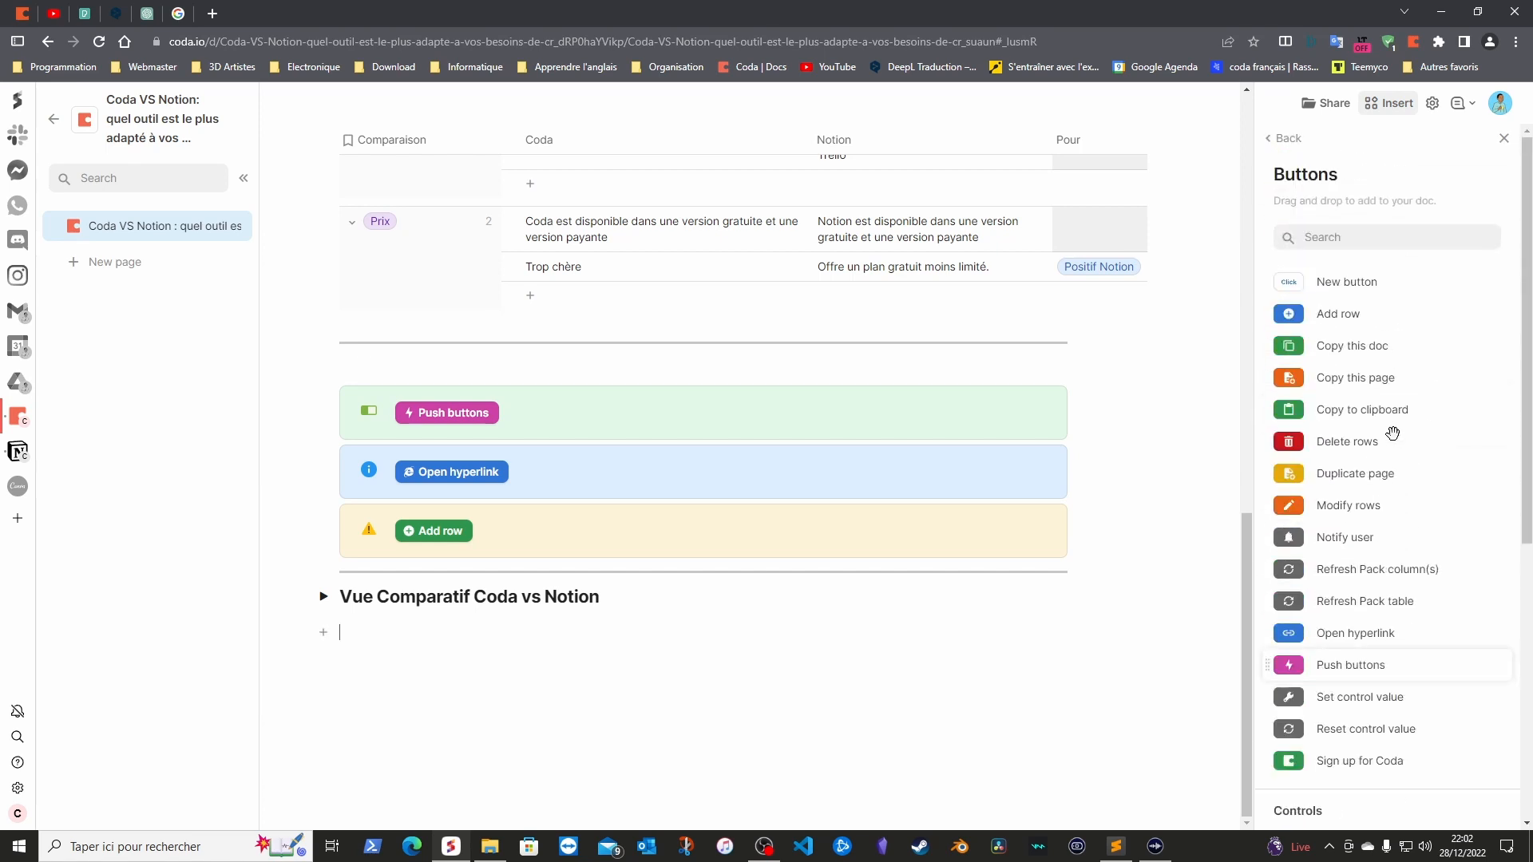
click(1504, 138)
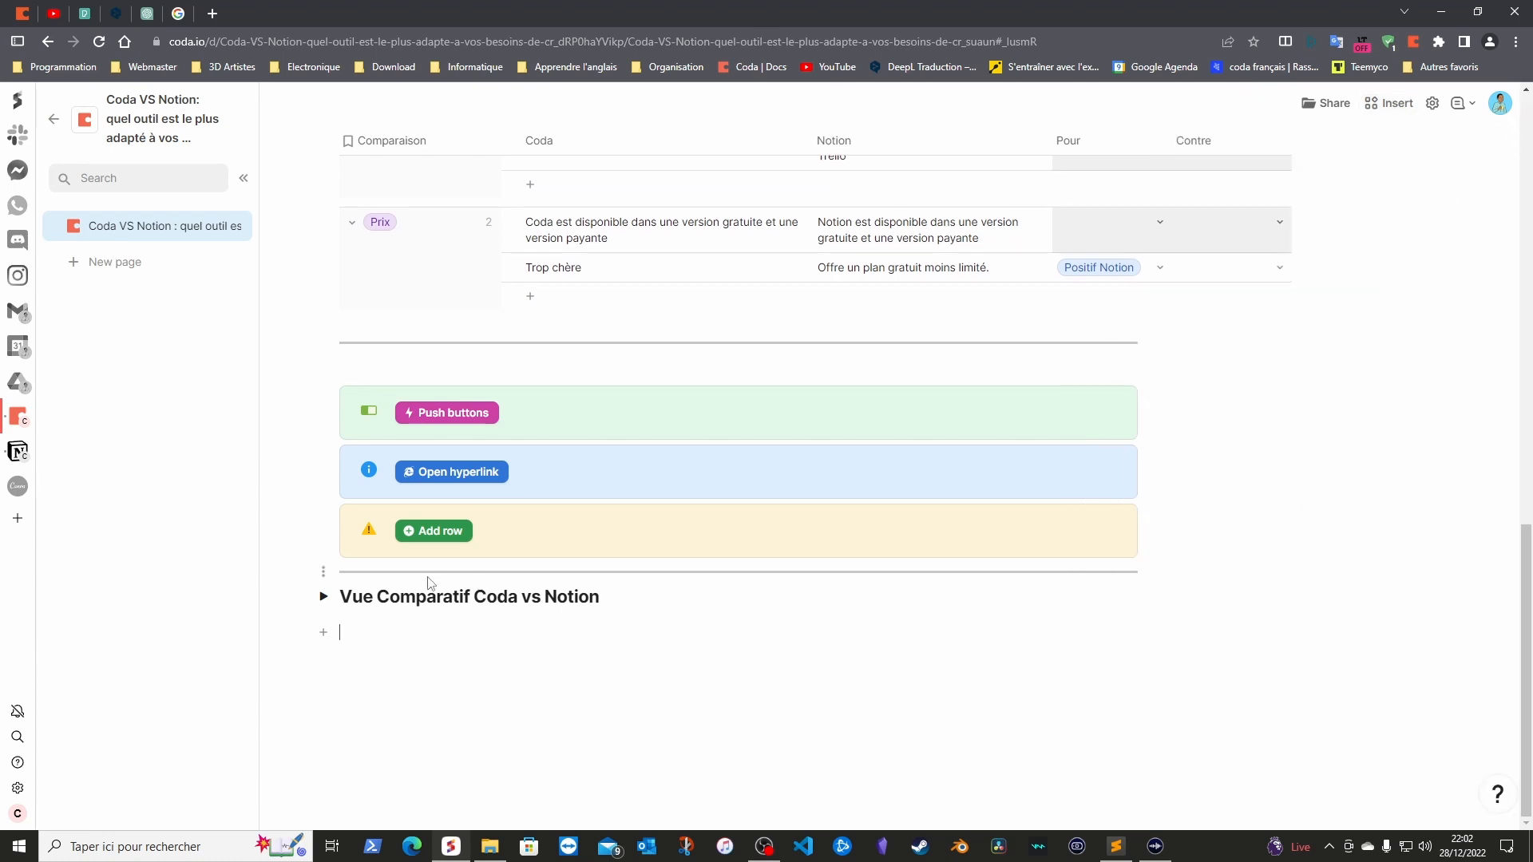
scroll(433, 641, up, 15)
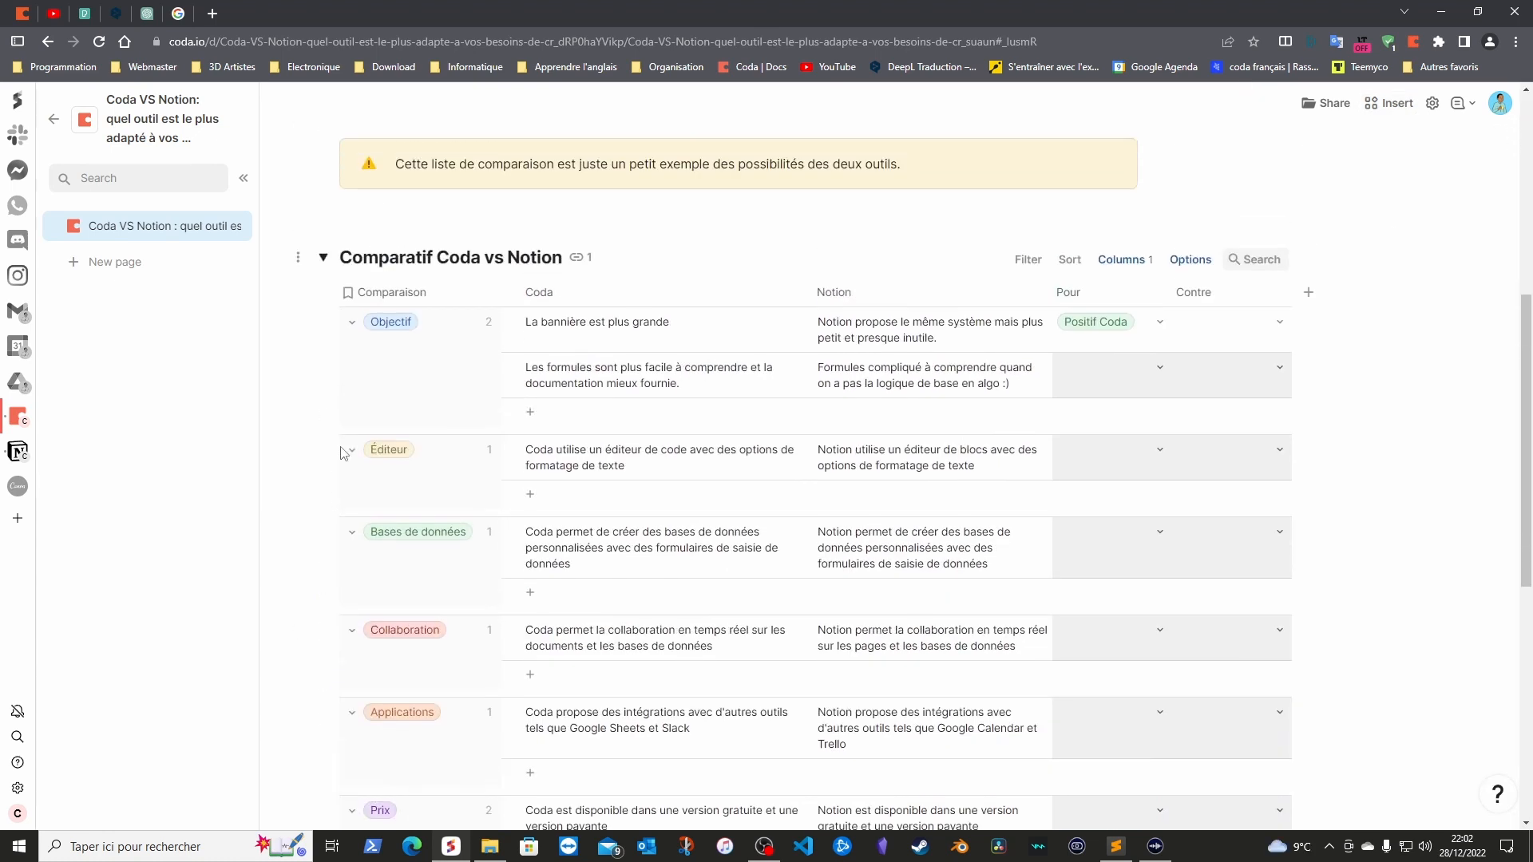
scroll(1274, 544, down, 10)
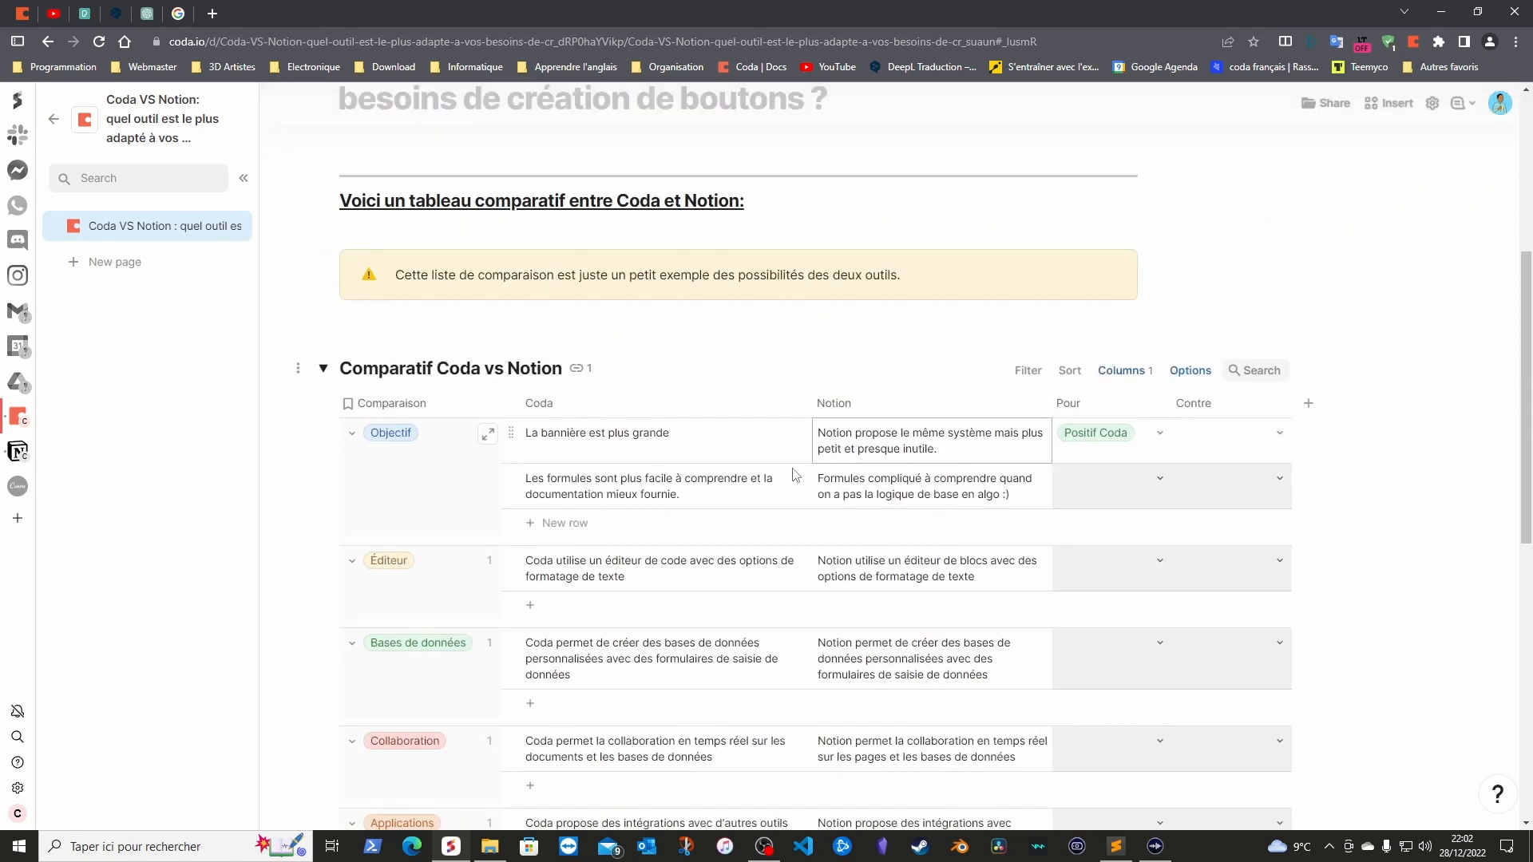
scroll(1184, 620, down, 4)
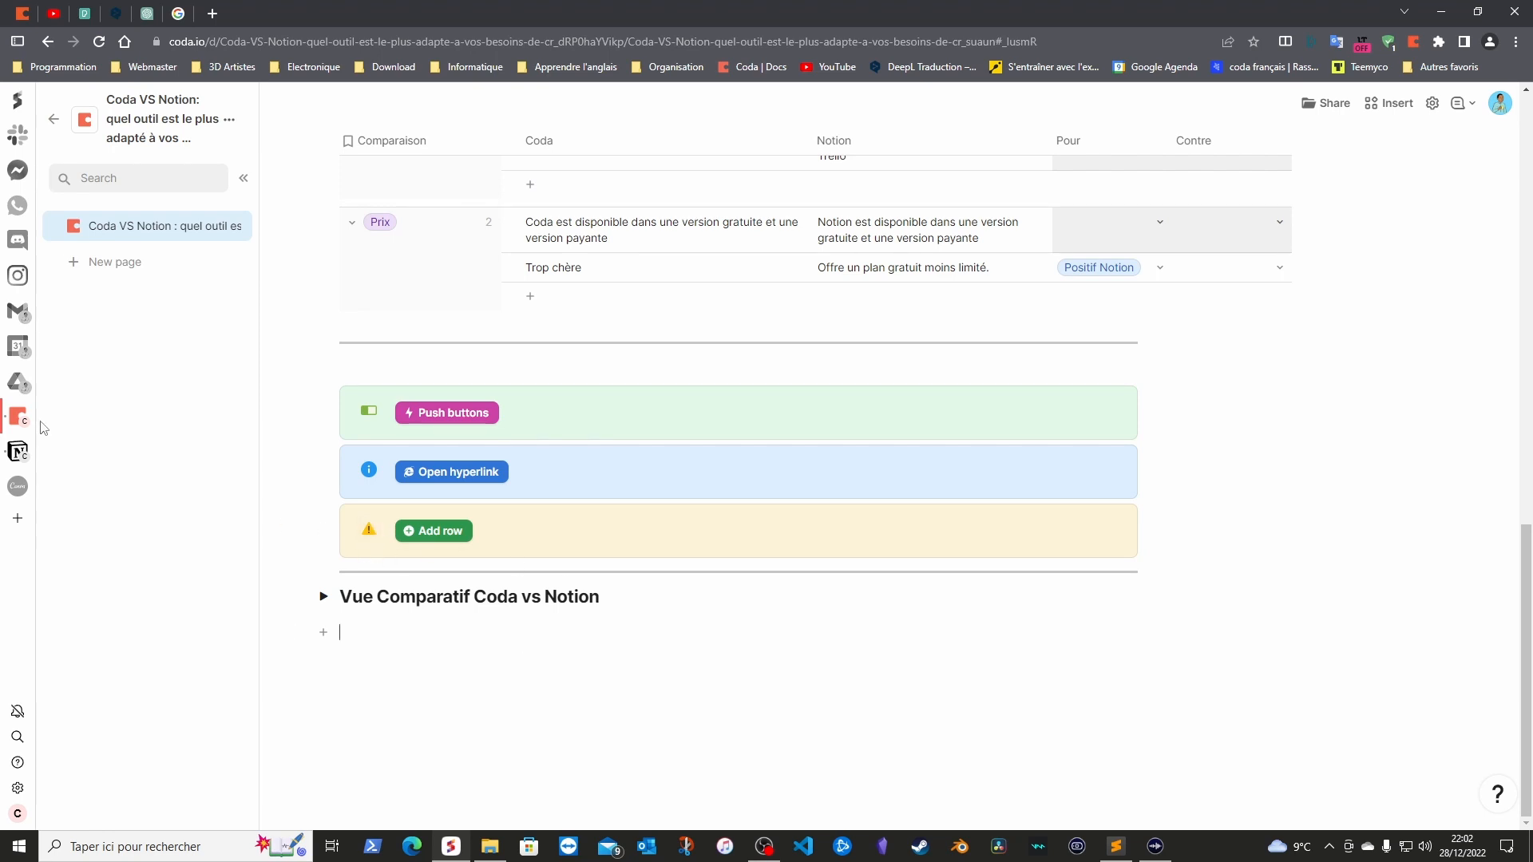
Switch to Notion and insert a Bouton de modèle block below the Comparatif Coda vs Notion table
click(17, 451)
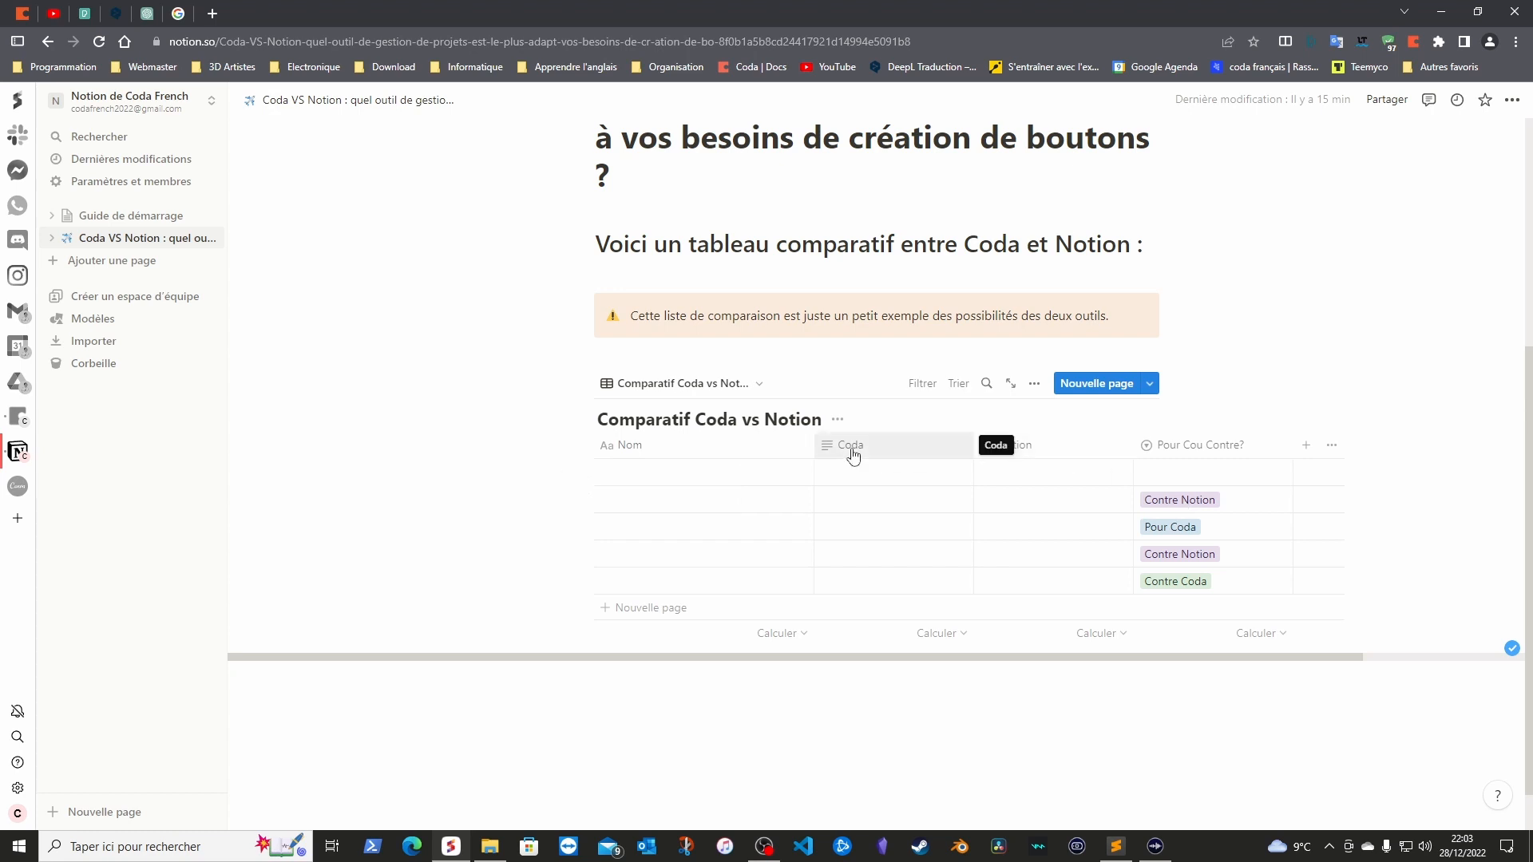
click(647, 676)
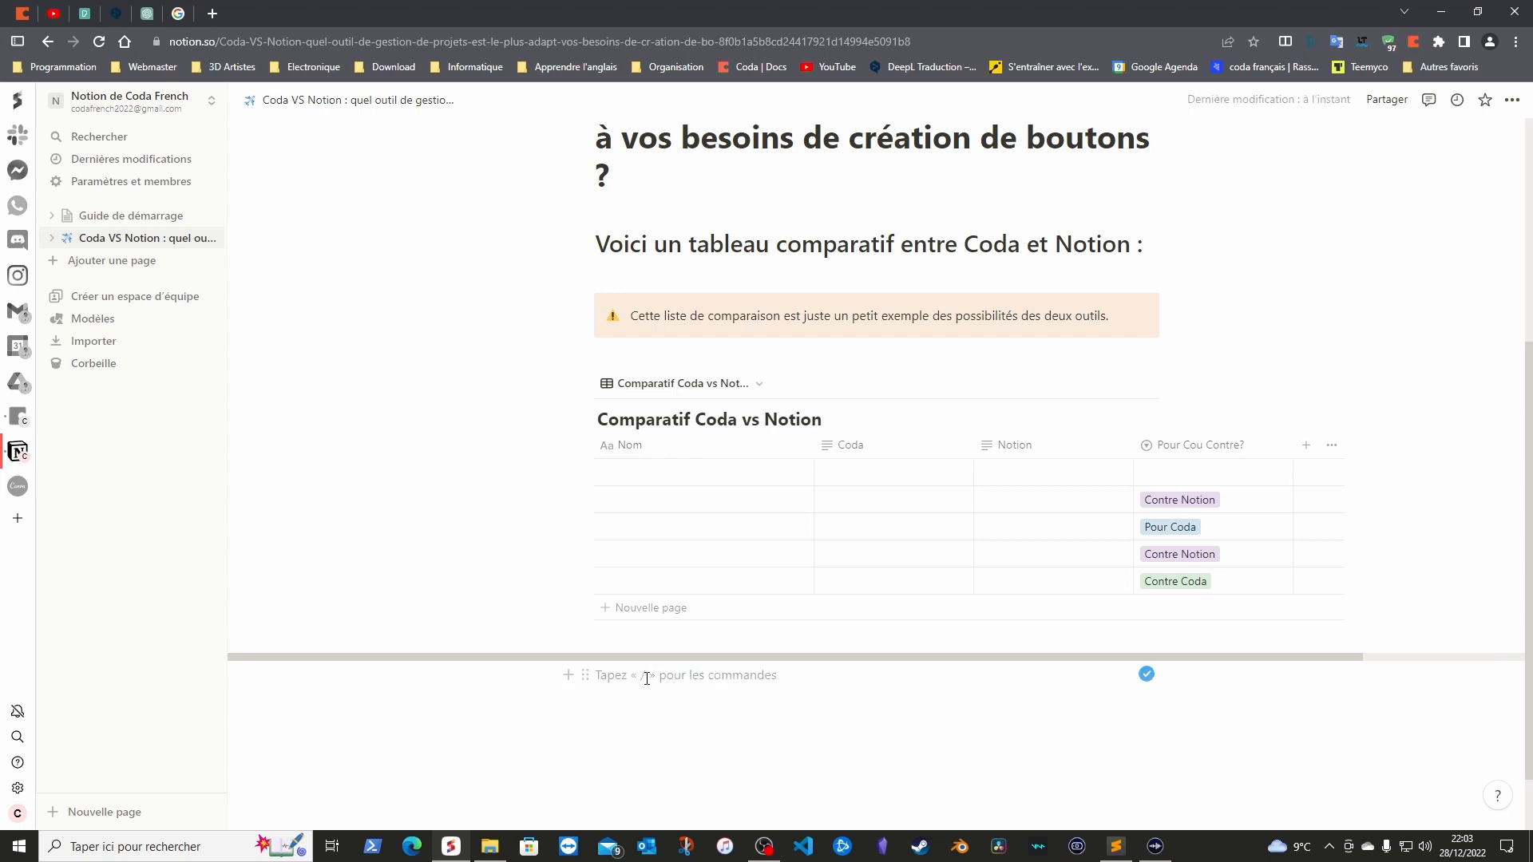
text(/)
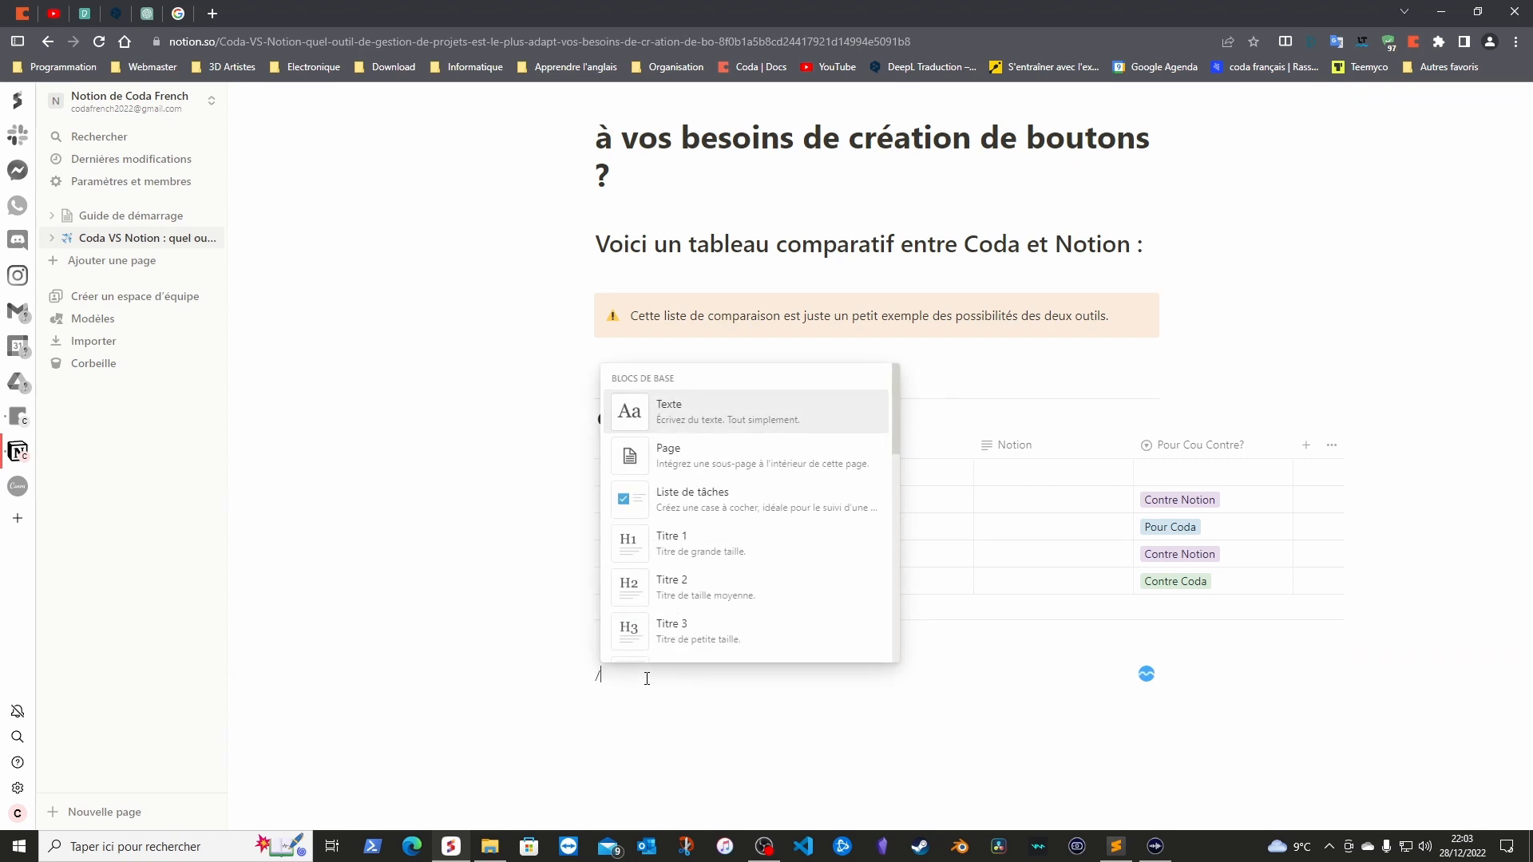
text(bou)
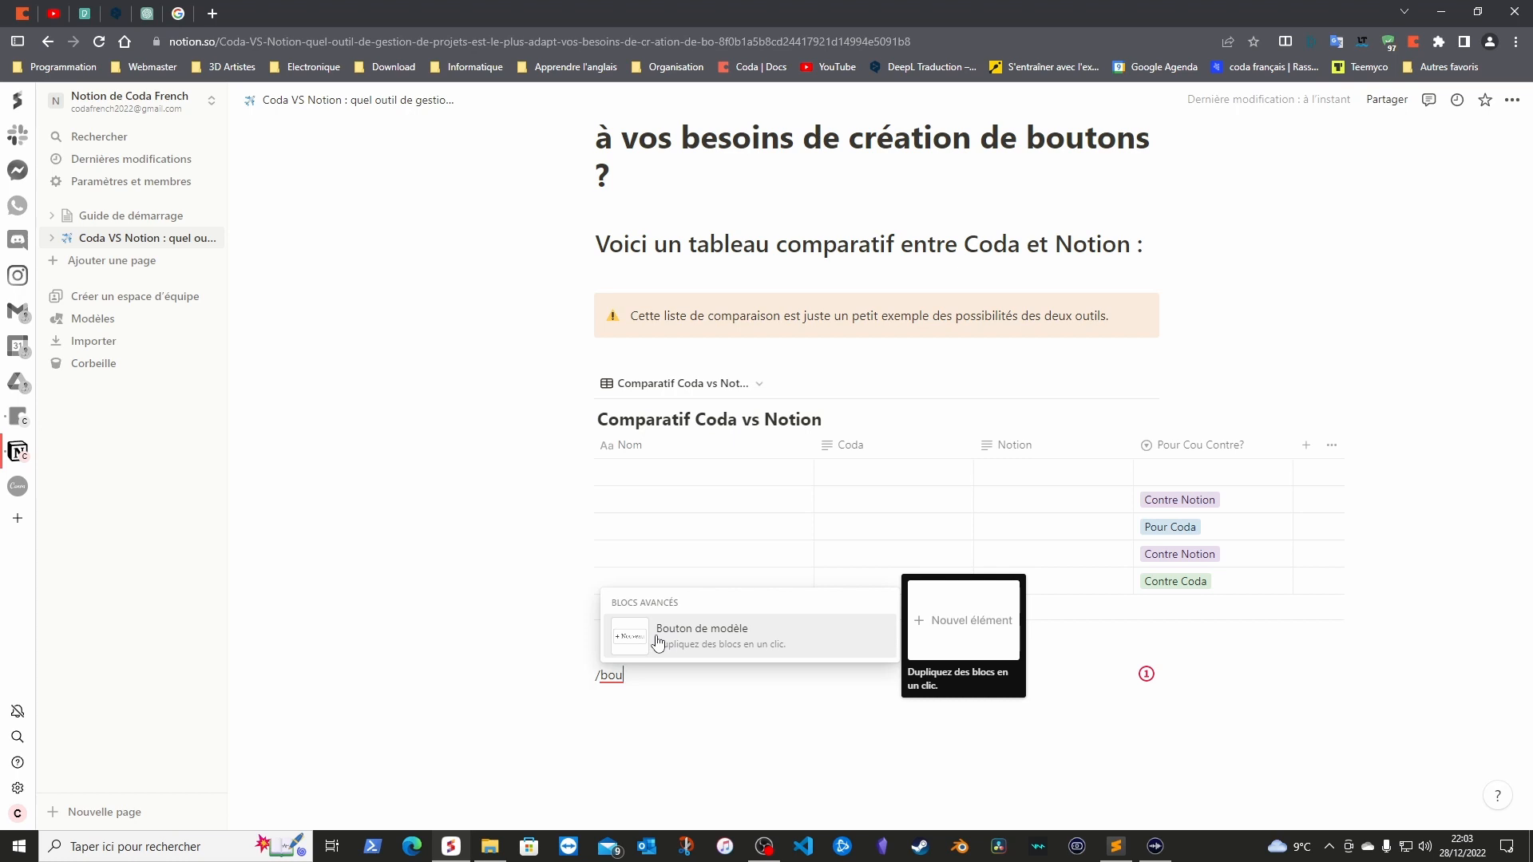
click(657, 641)
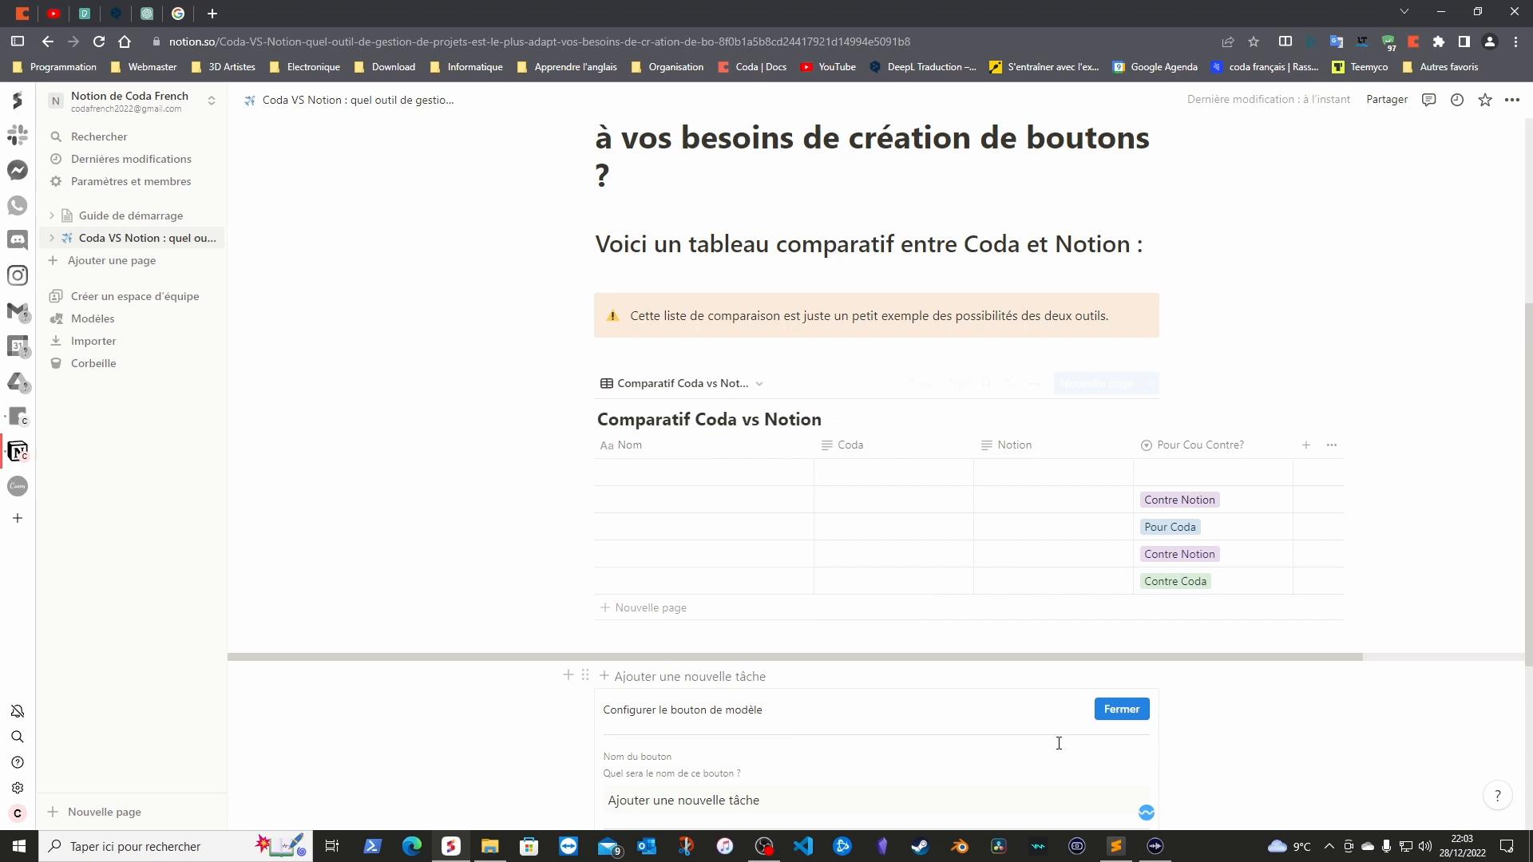
scroll(1359, 691, down, 3)
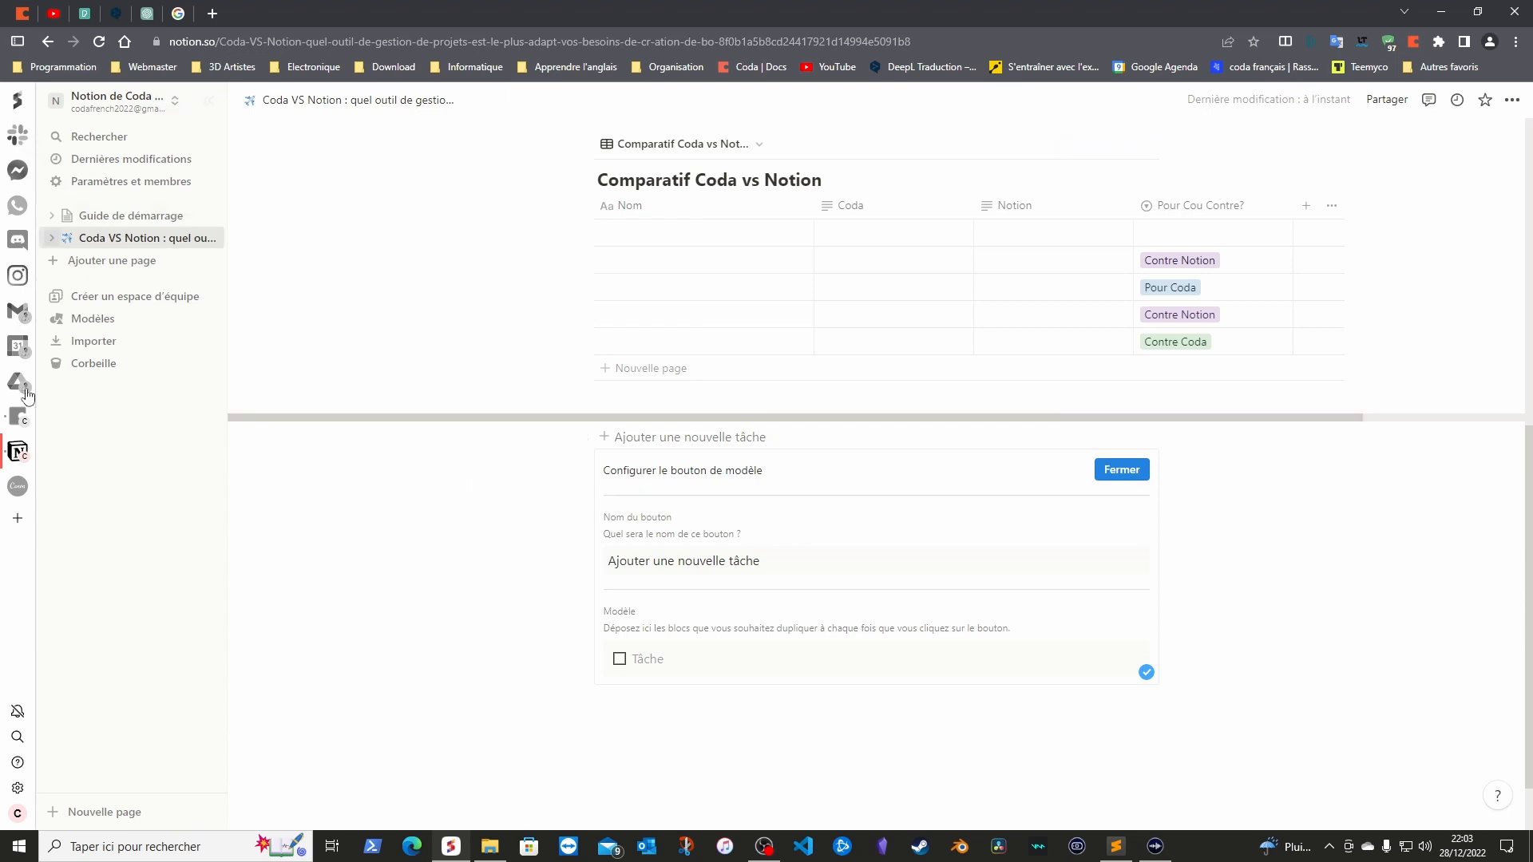
Compare the coloured buttons in Coda with the template button's configuration in Notion
click(18, 416)
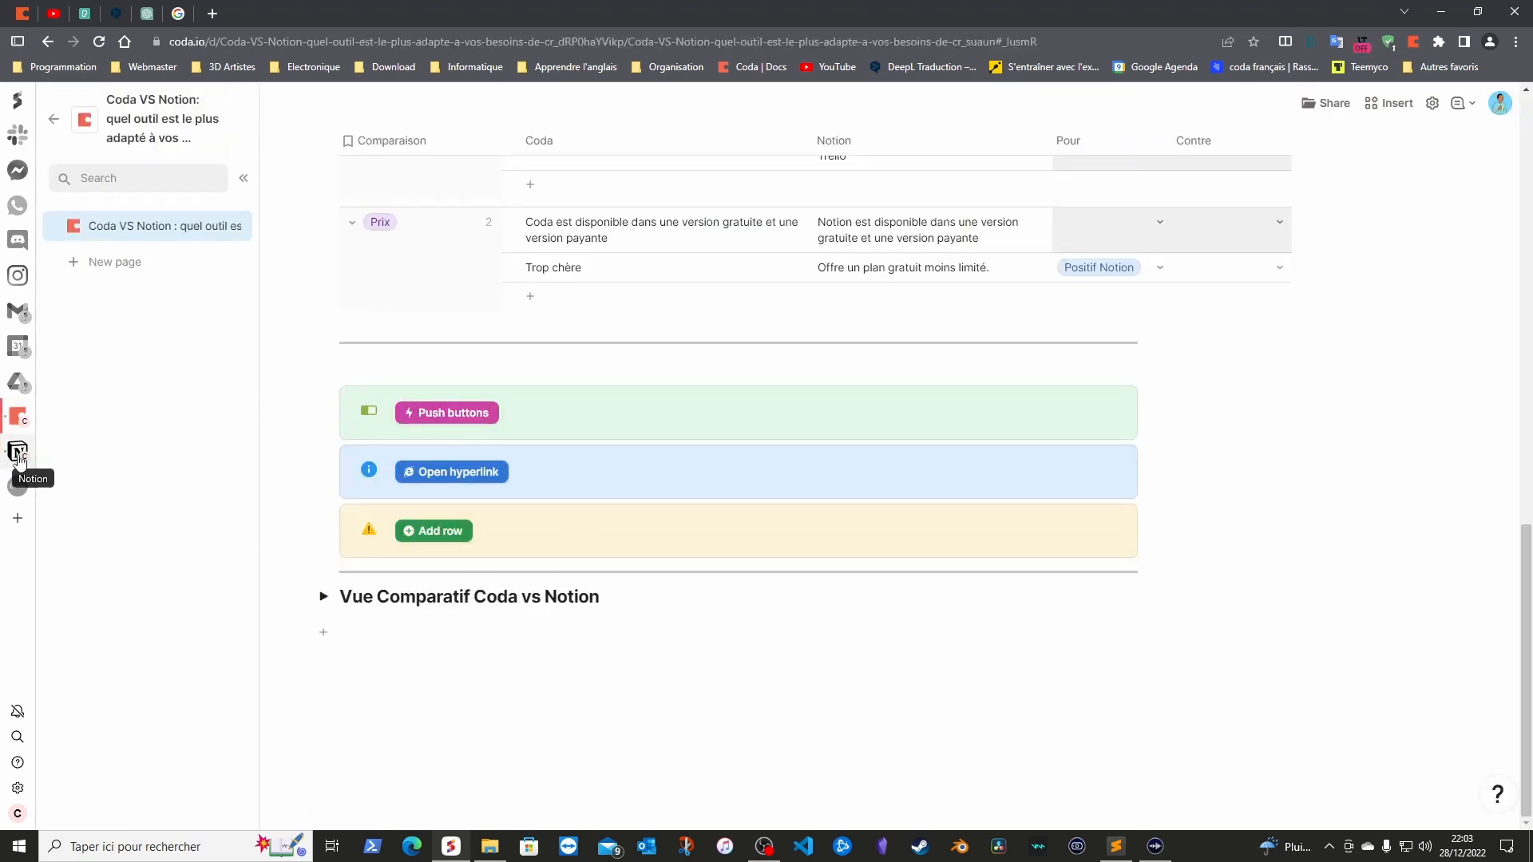
click(16, 457)
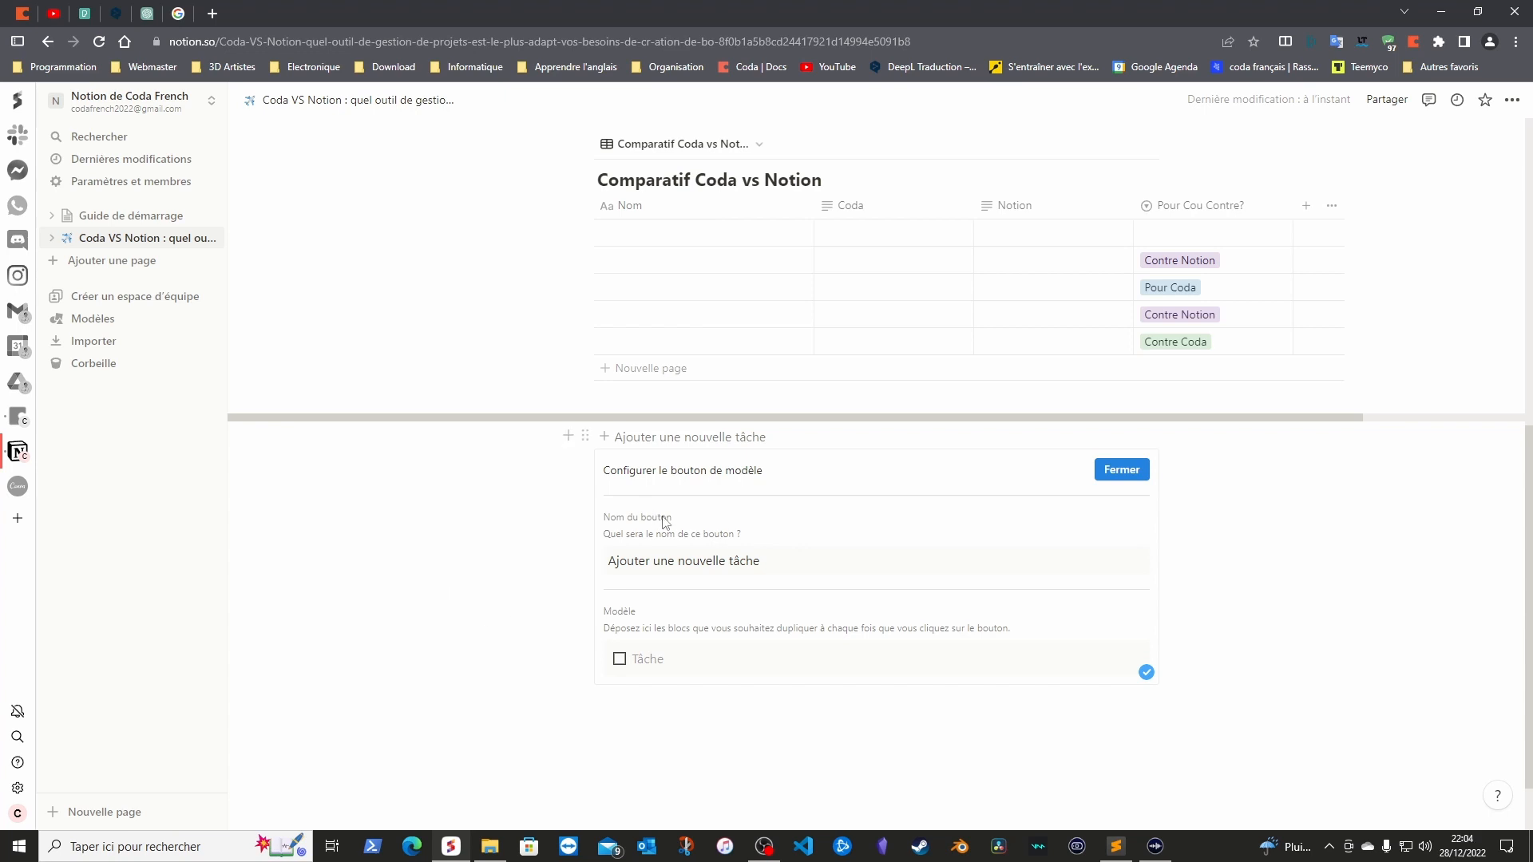
drag(652, 520, 626, 518)
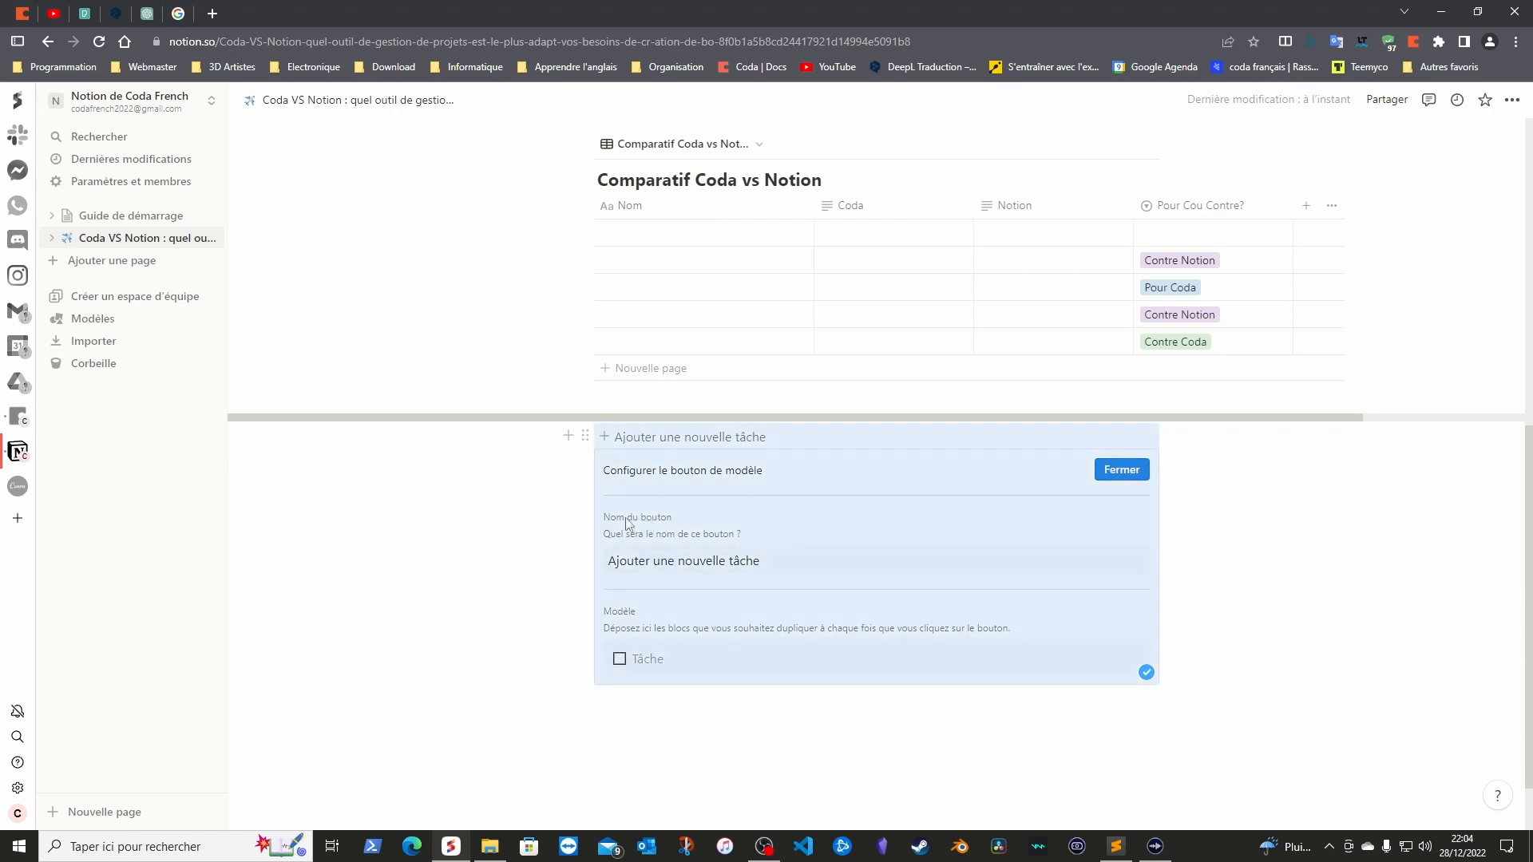
click(1169, 525)
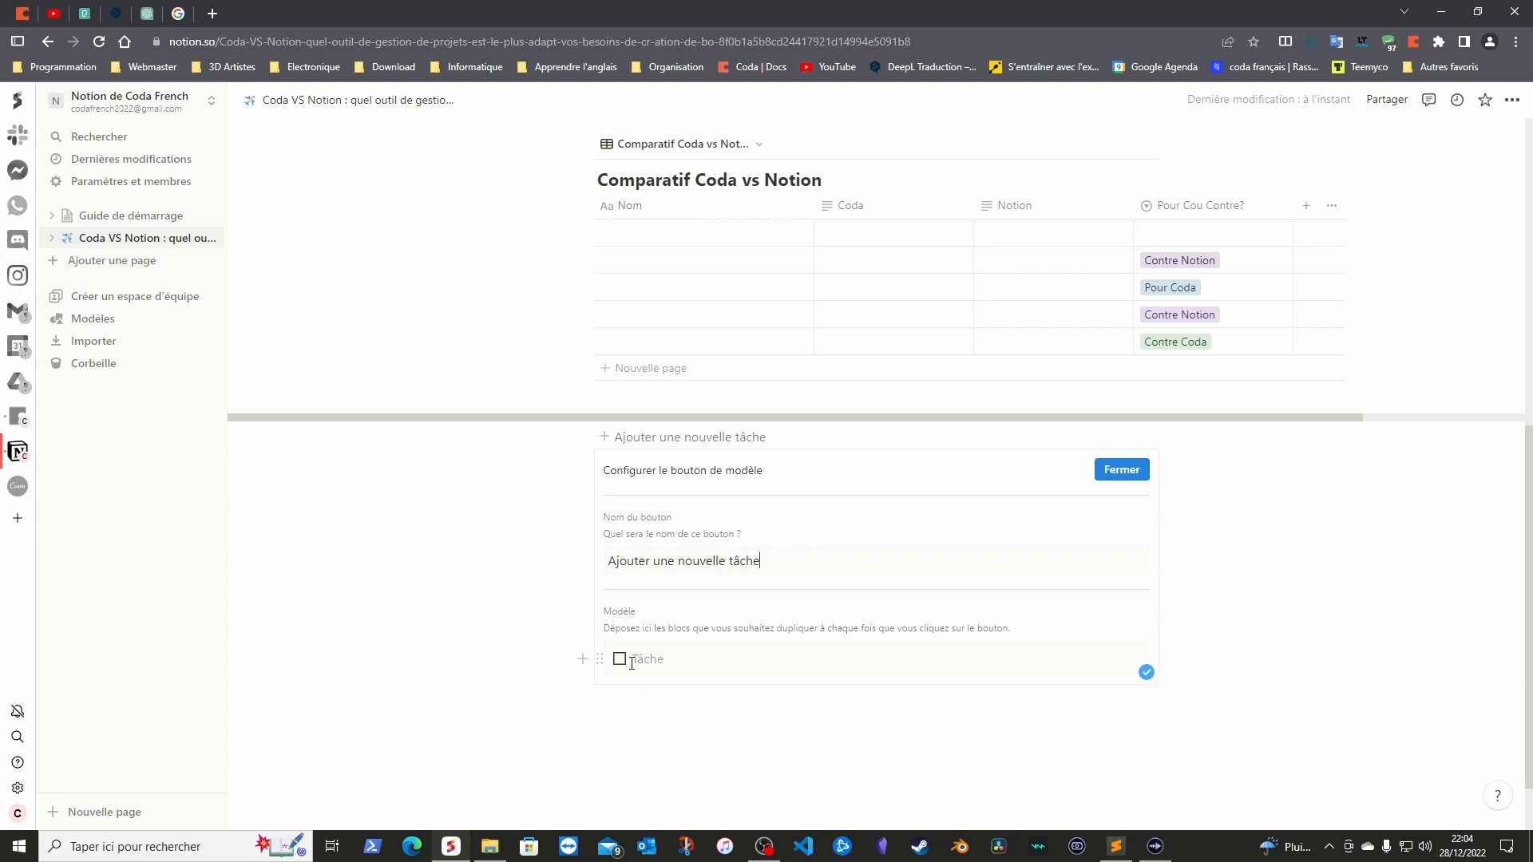
Turn the Tâche block in the button's template into a Titre 1 heading
click(598, 659)
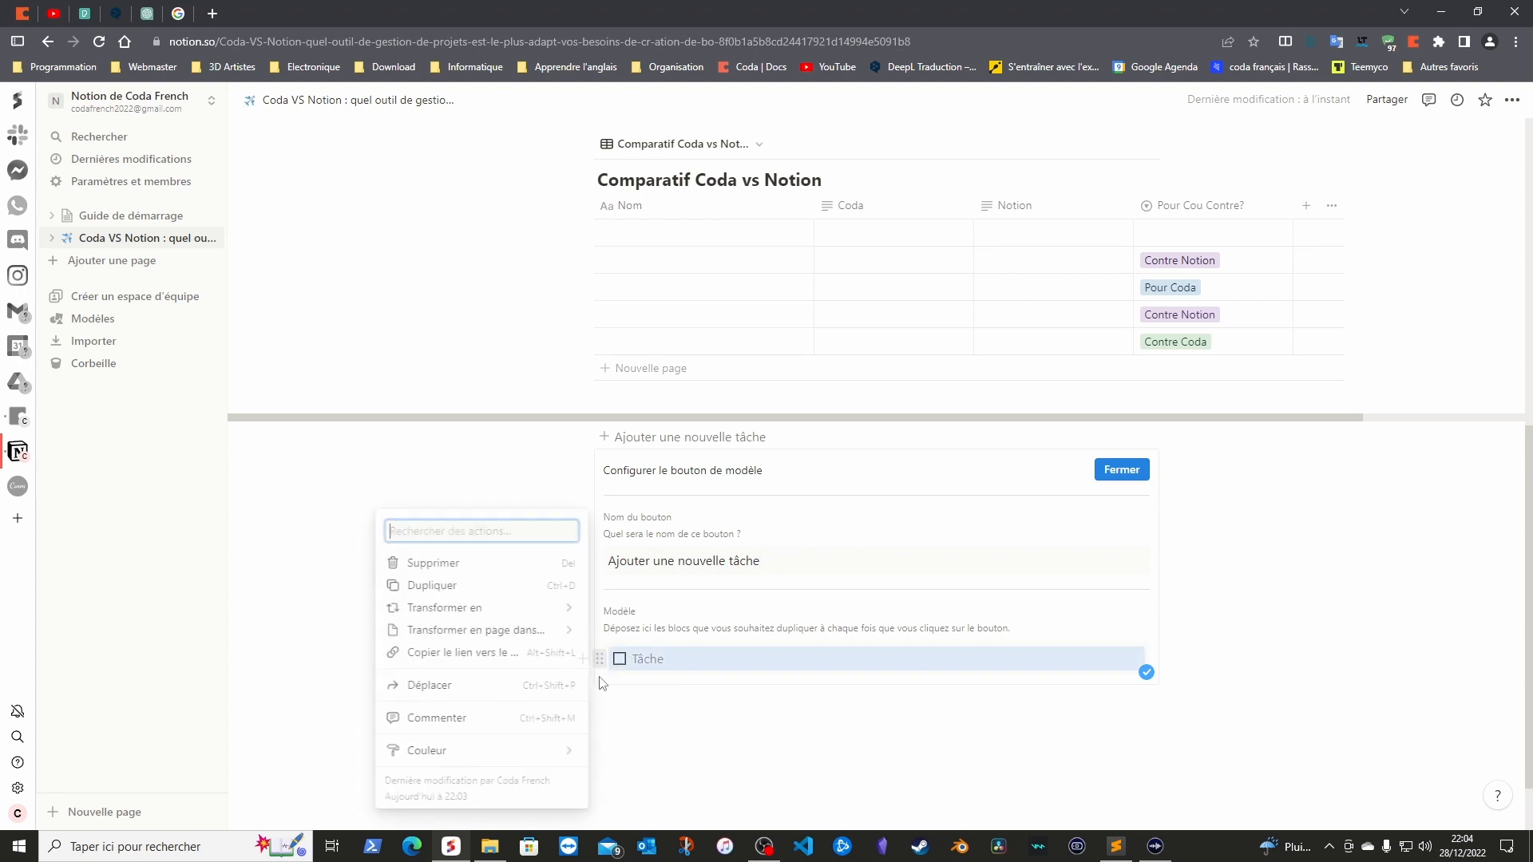
mouse_move(479, 607)
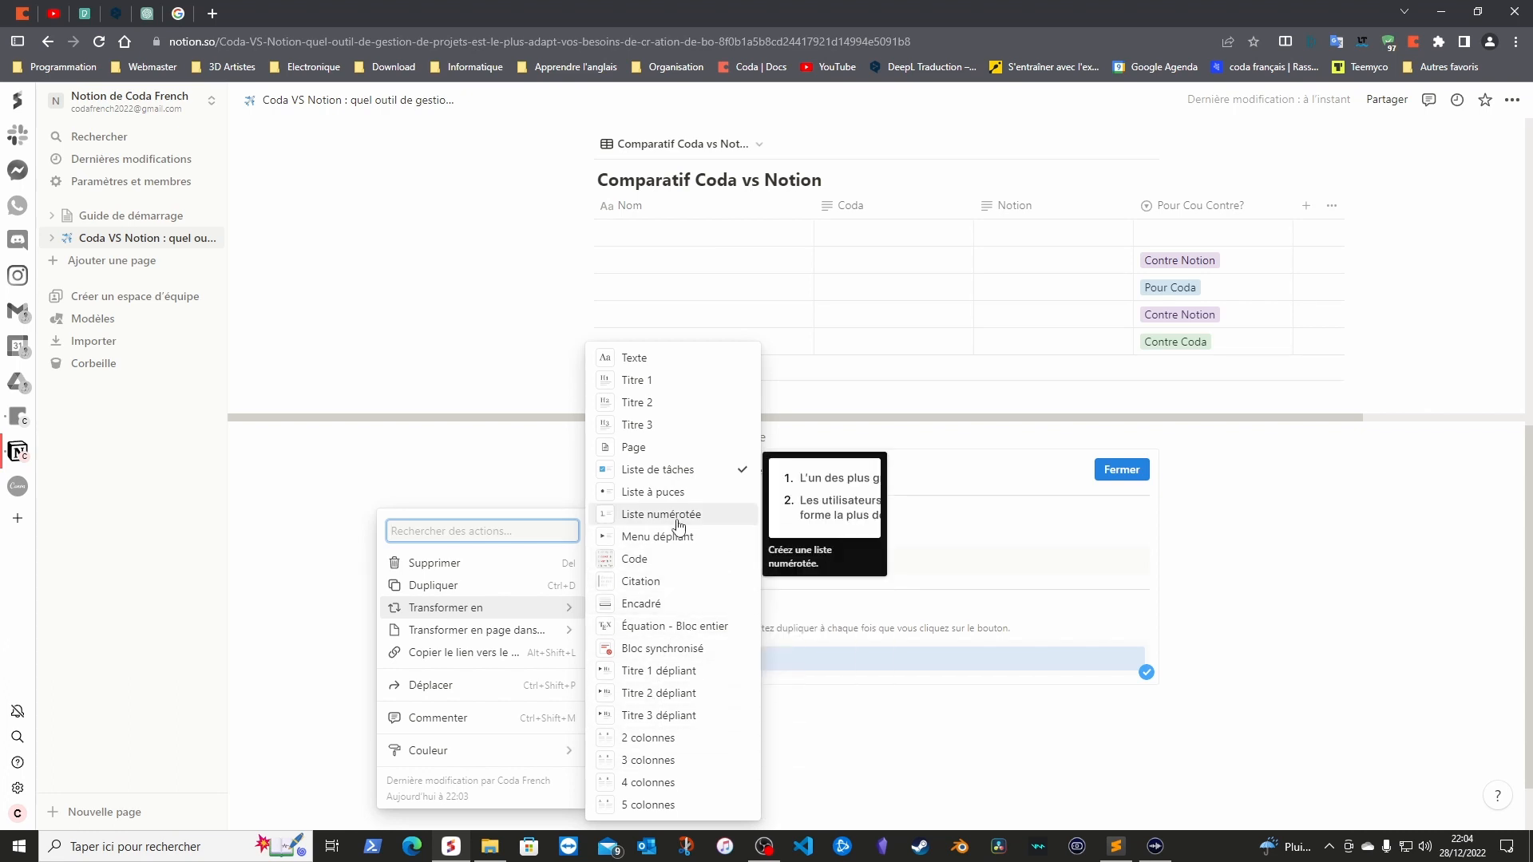
click(705, 385)
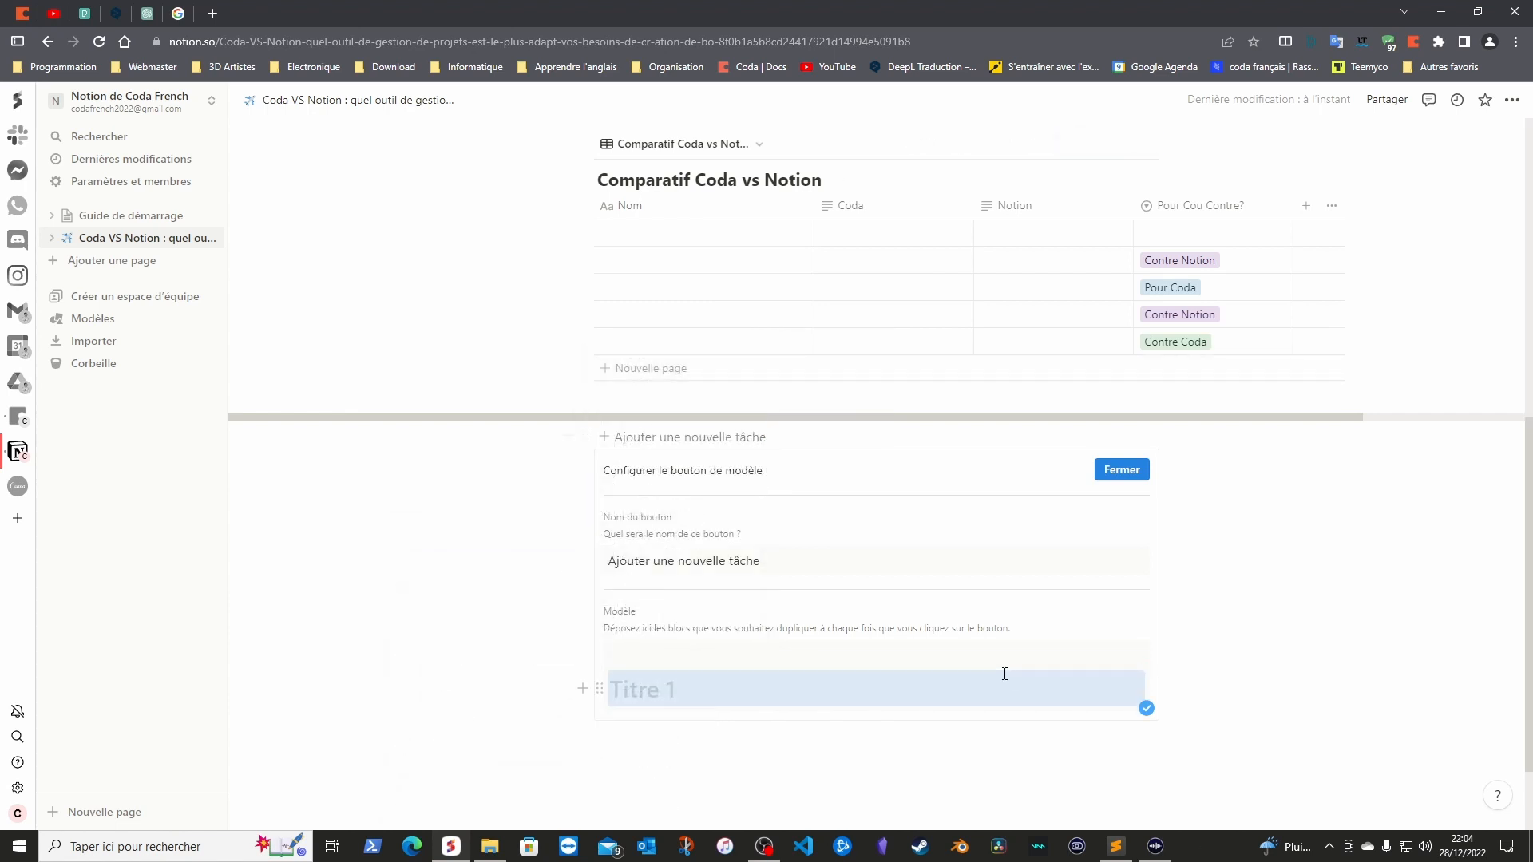
Name the template button "Créer un nouveau Titre de niveau 1" and close its configuration
click(770, 567)
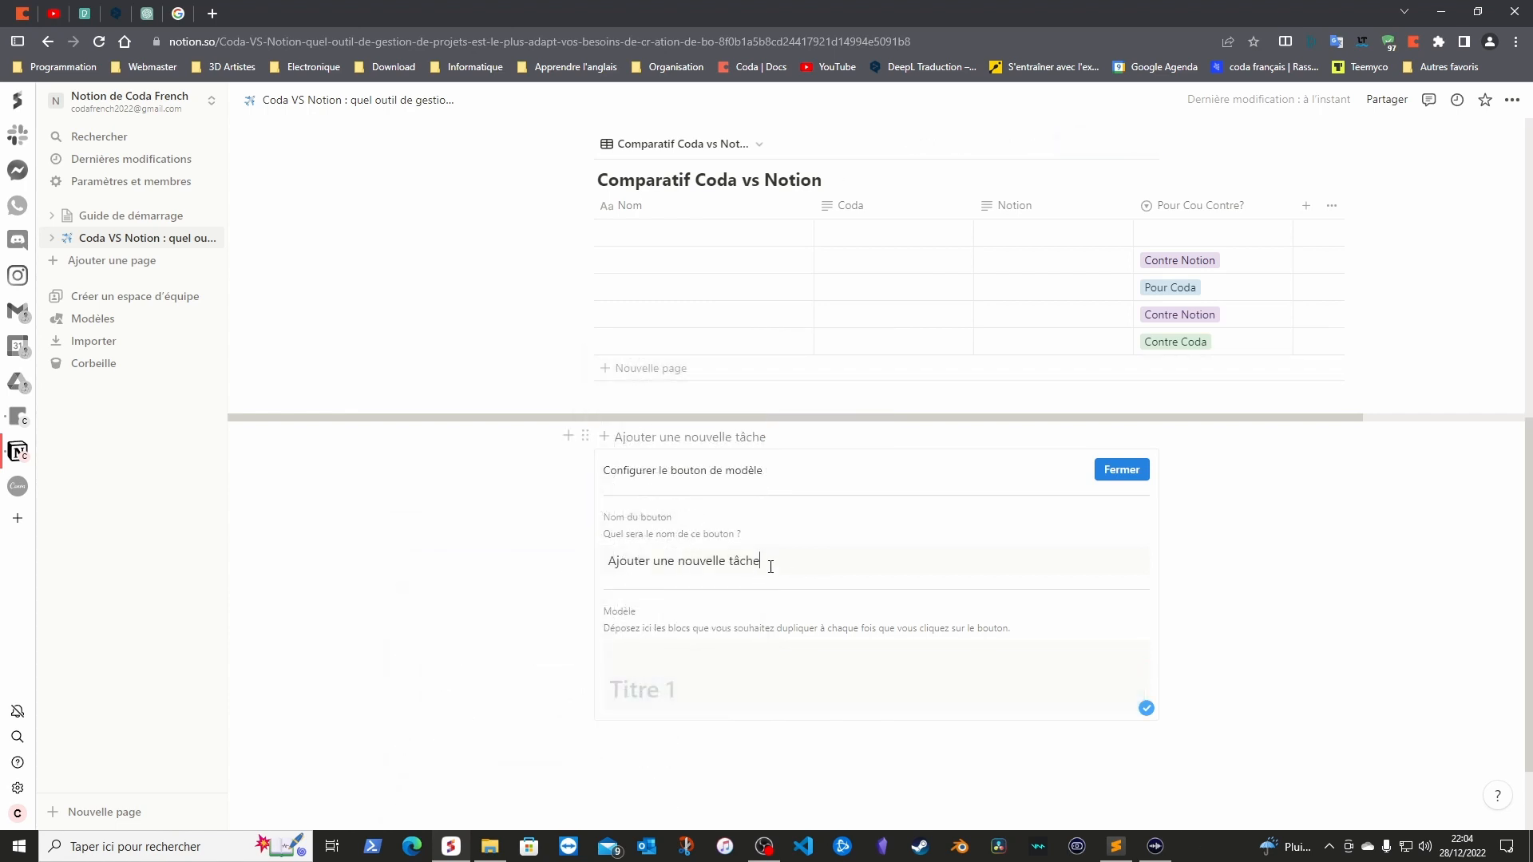
key(ctrl+a)
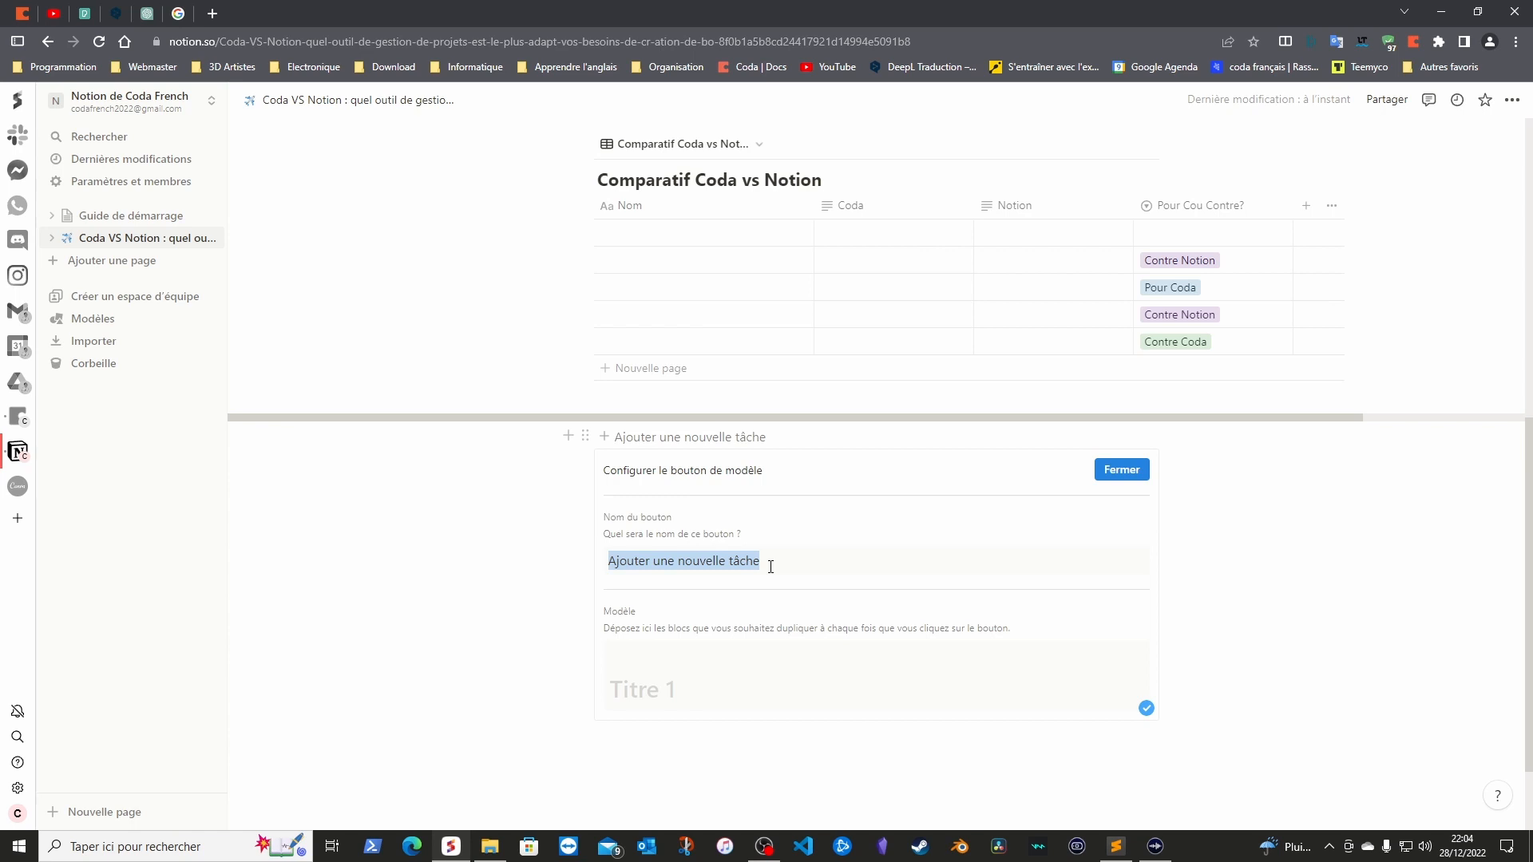
text(Créer un nouve)
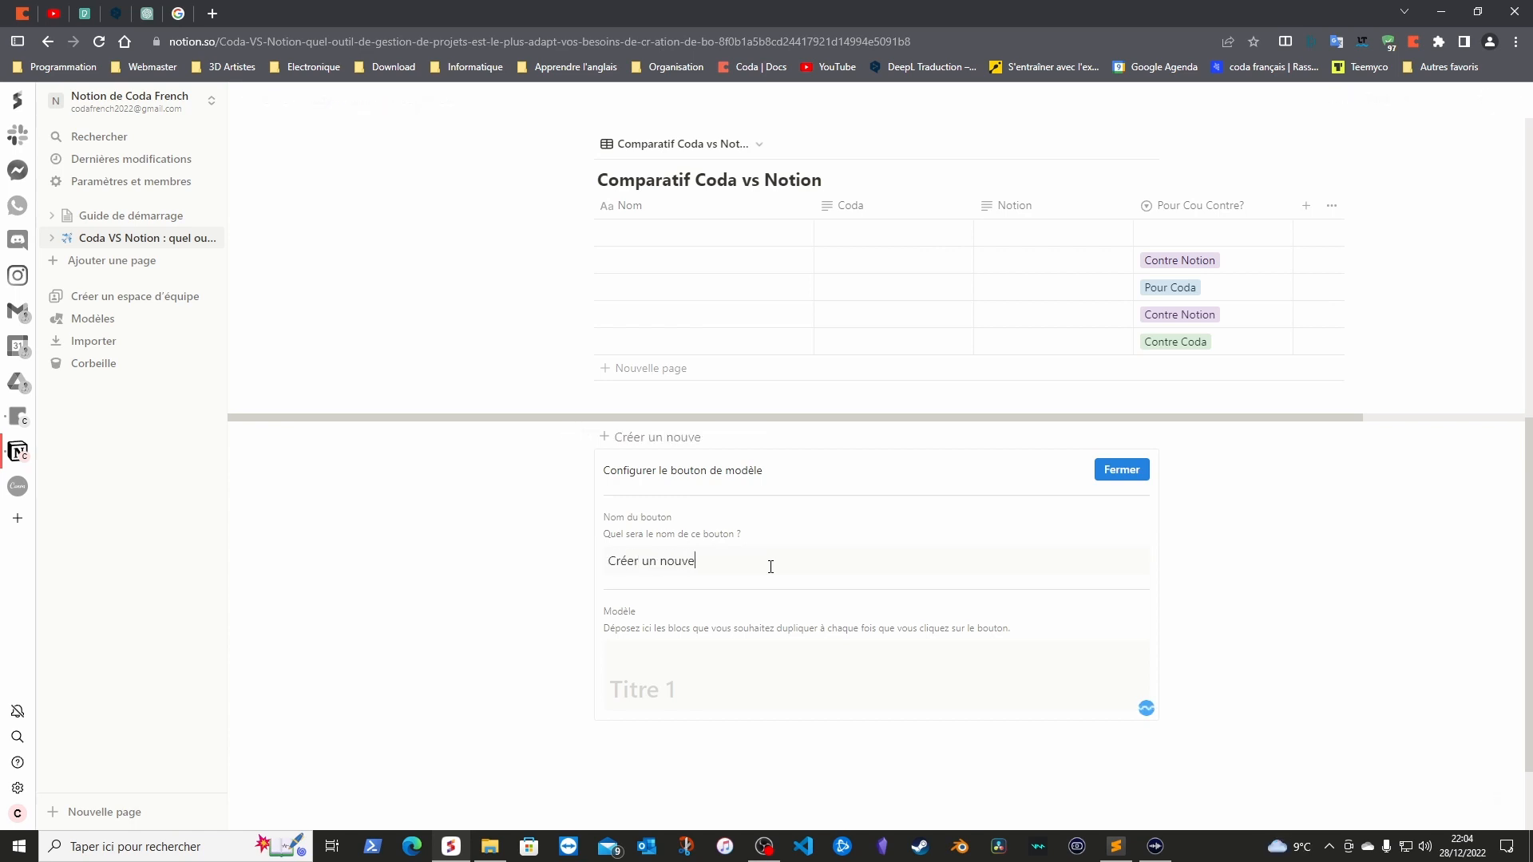
text(au Titre de niveau 1)
key(Escape)
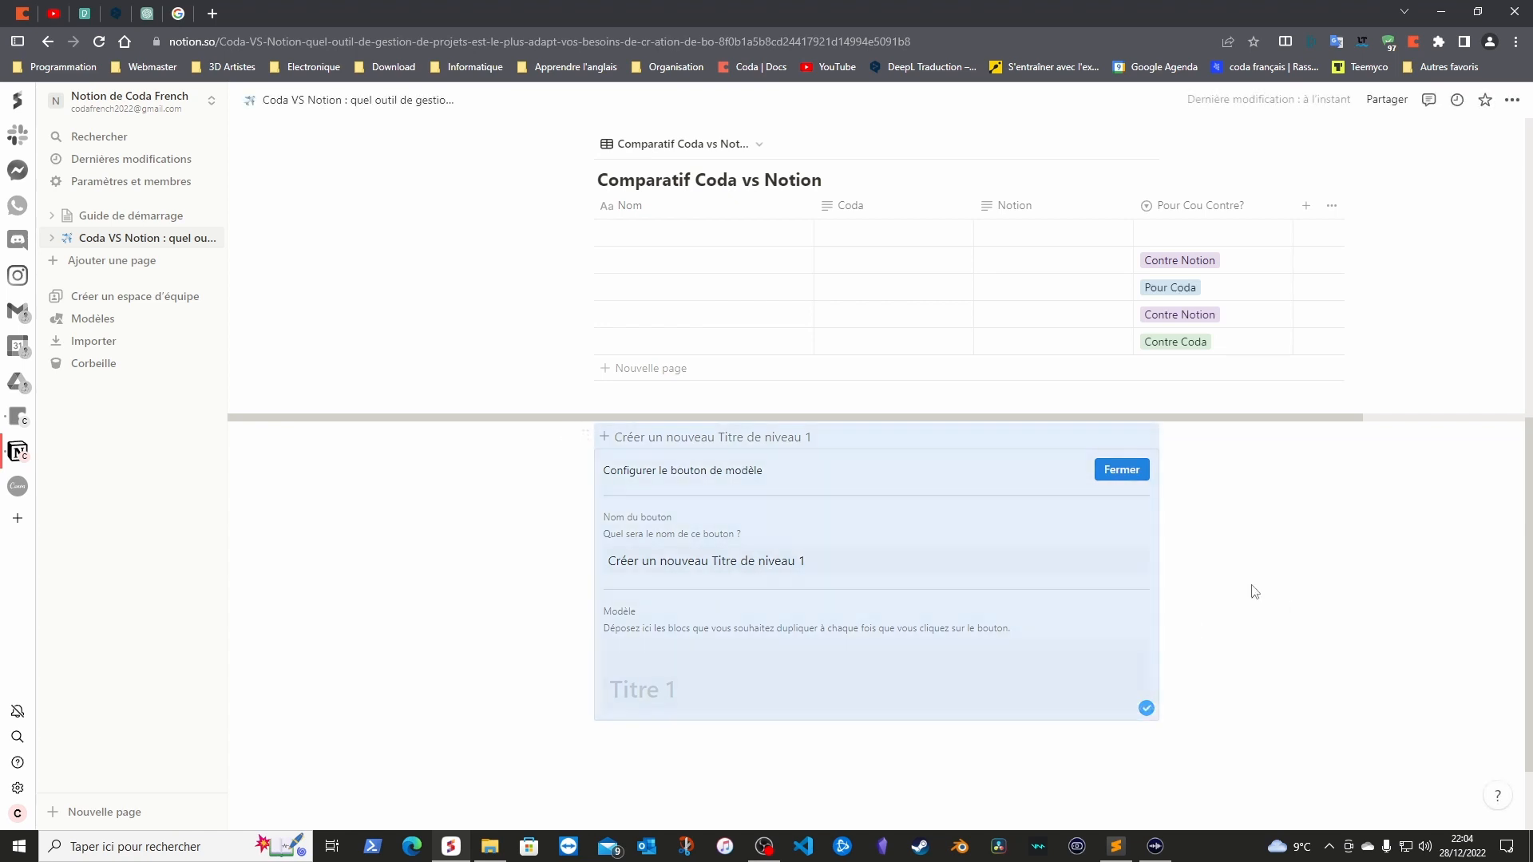
click(1096, 699)
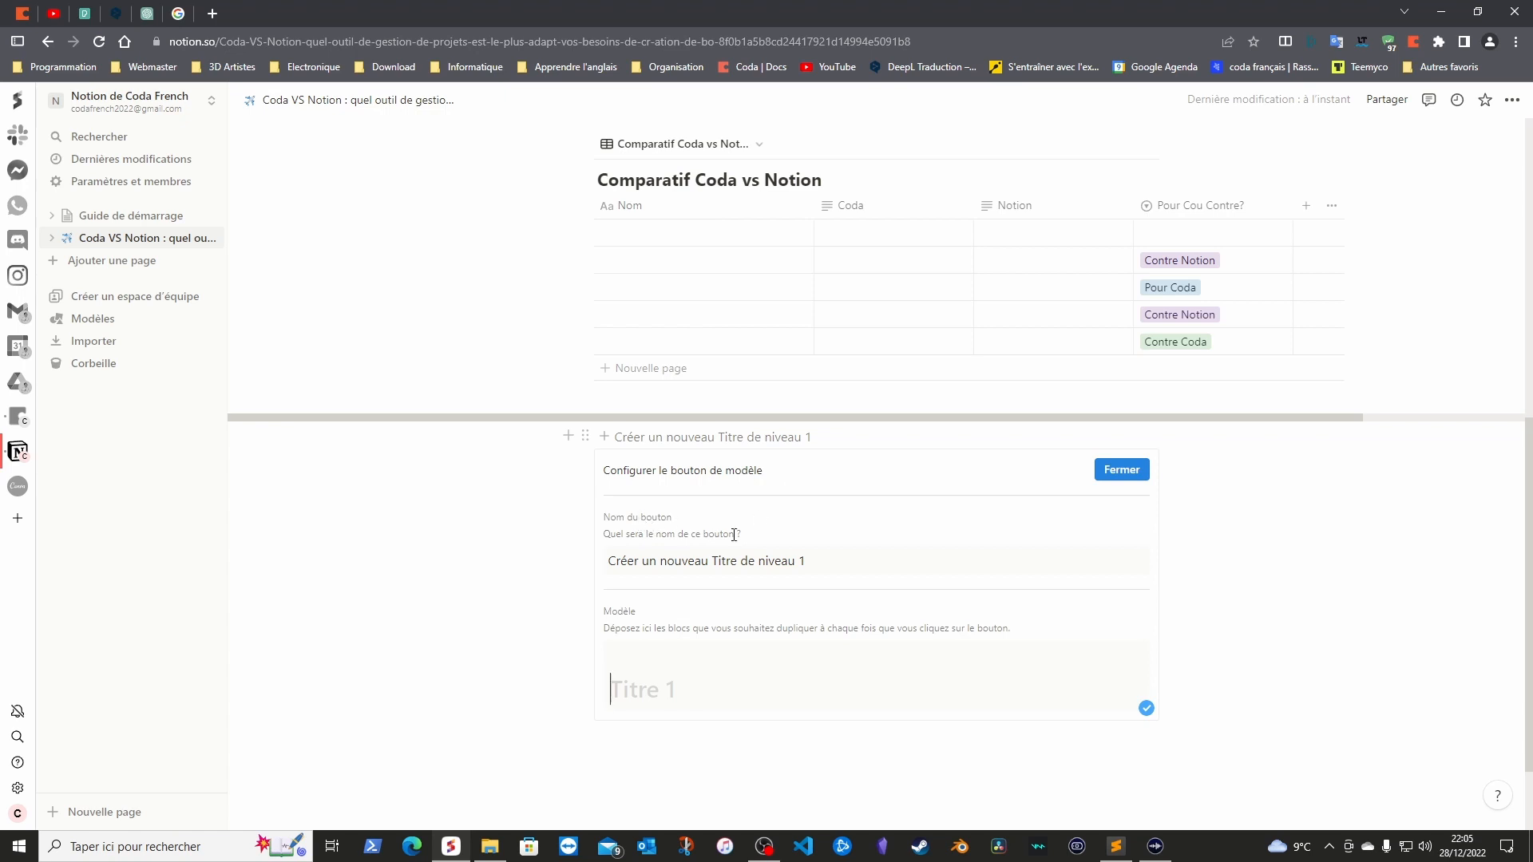
click(1141, 469)
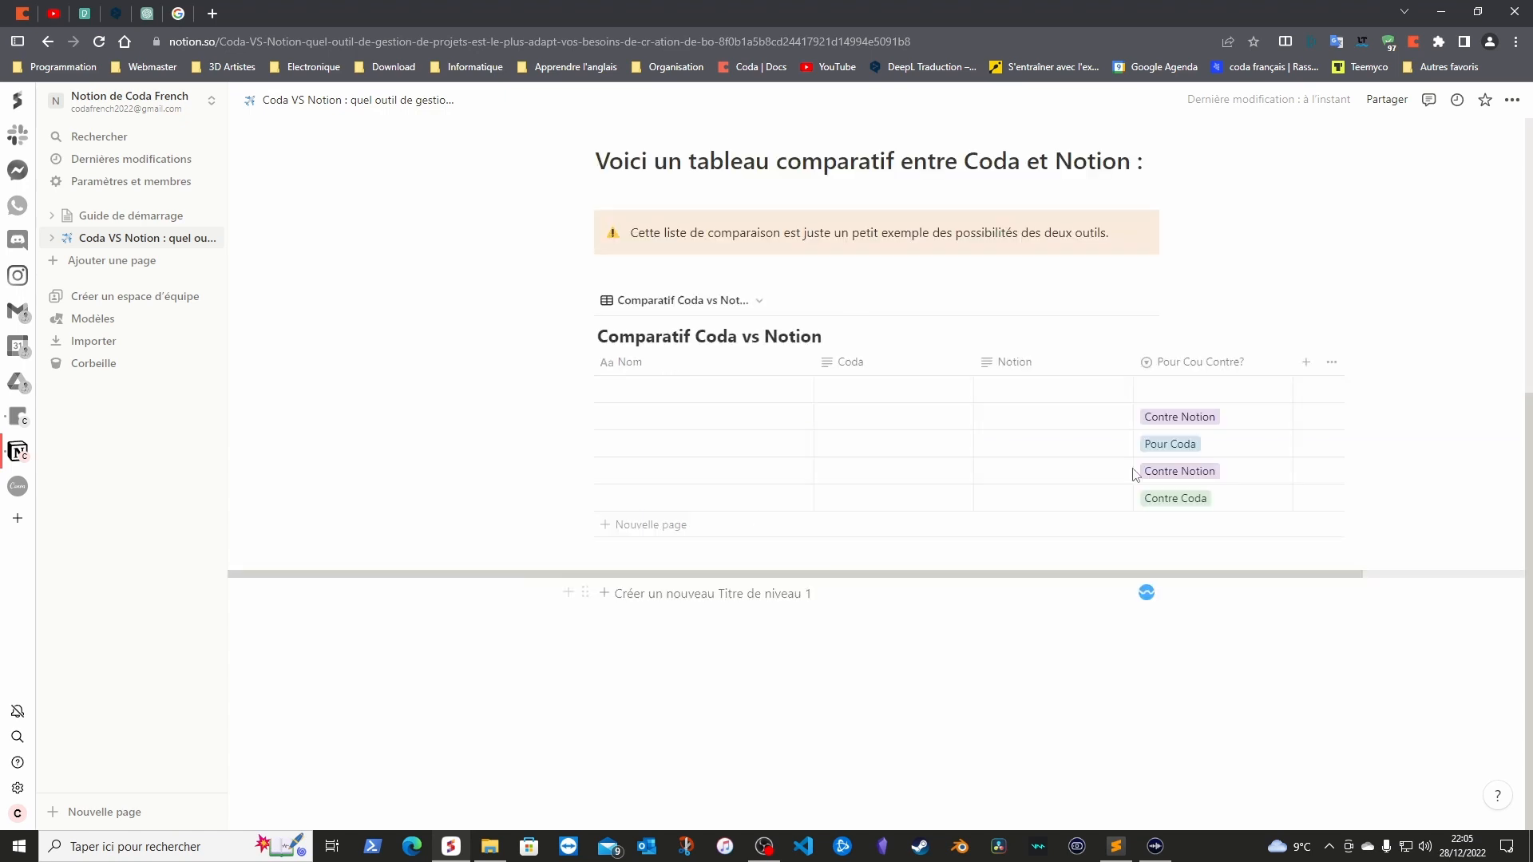
Insert a heading with the new template button and give it the text "Titre concevoir des boutons dans notion ."
click(716, 597)
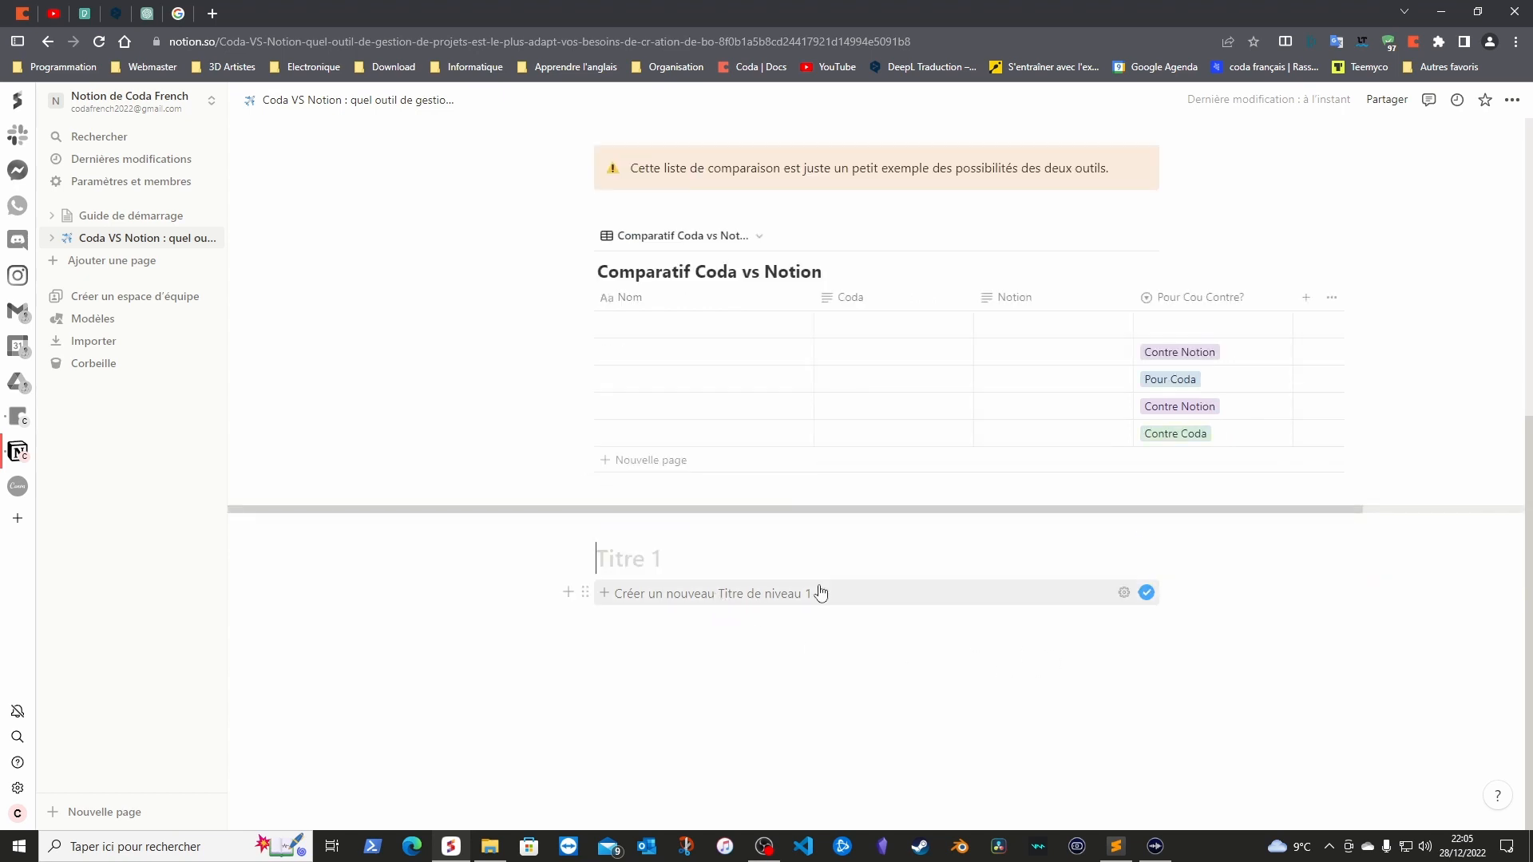
text(Titre)
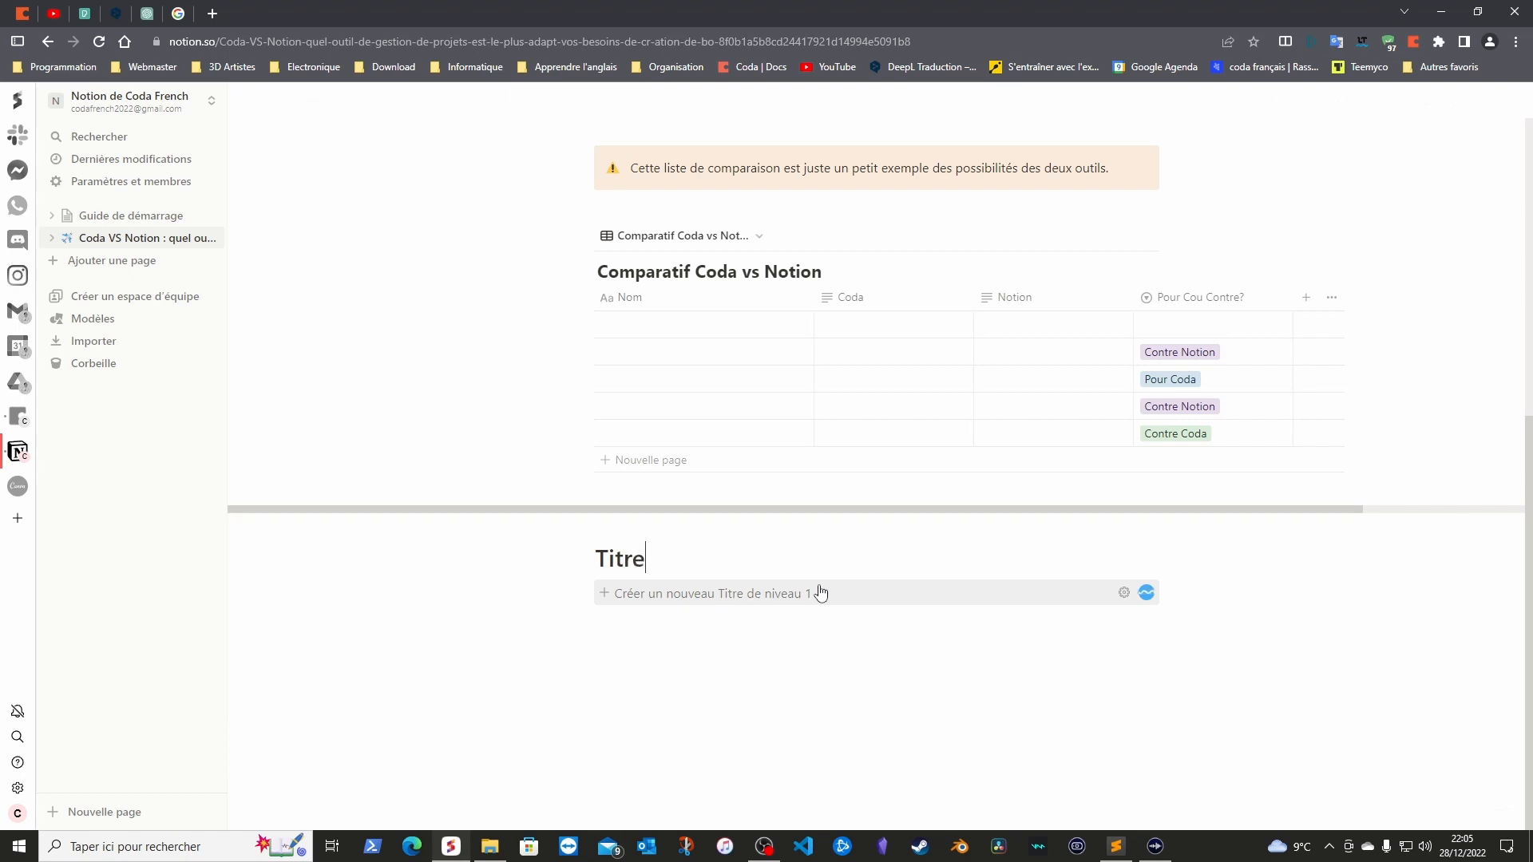
text( concevoir des boutons  dans notion)
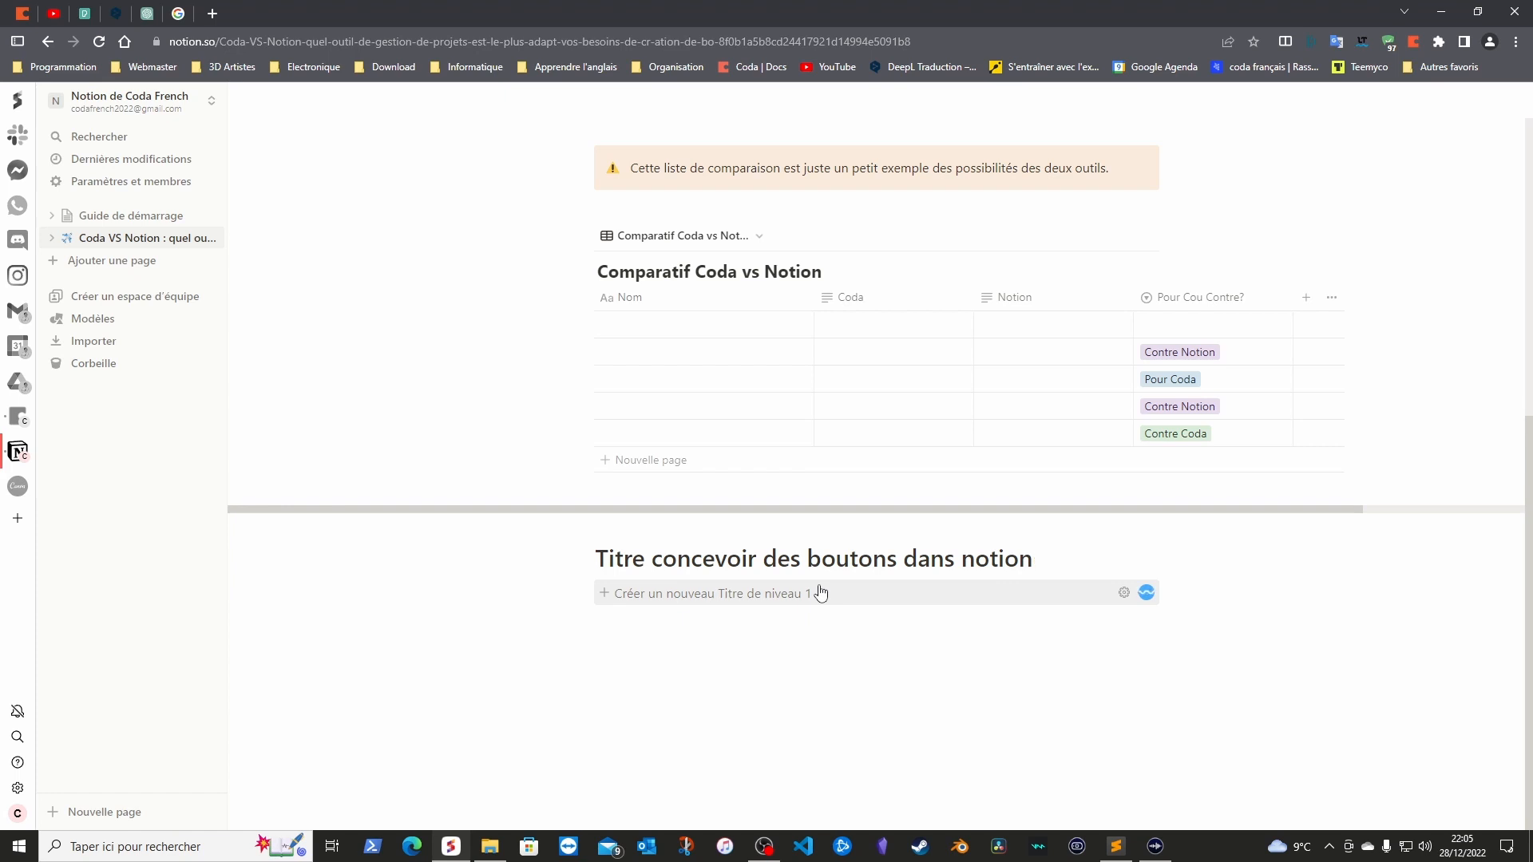
text(.)
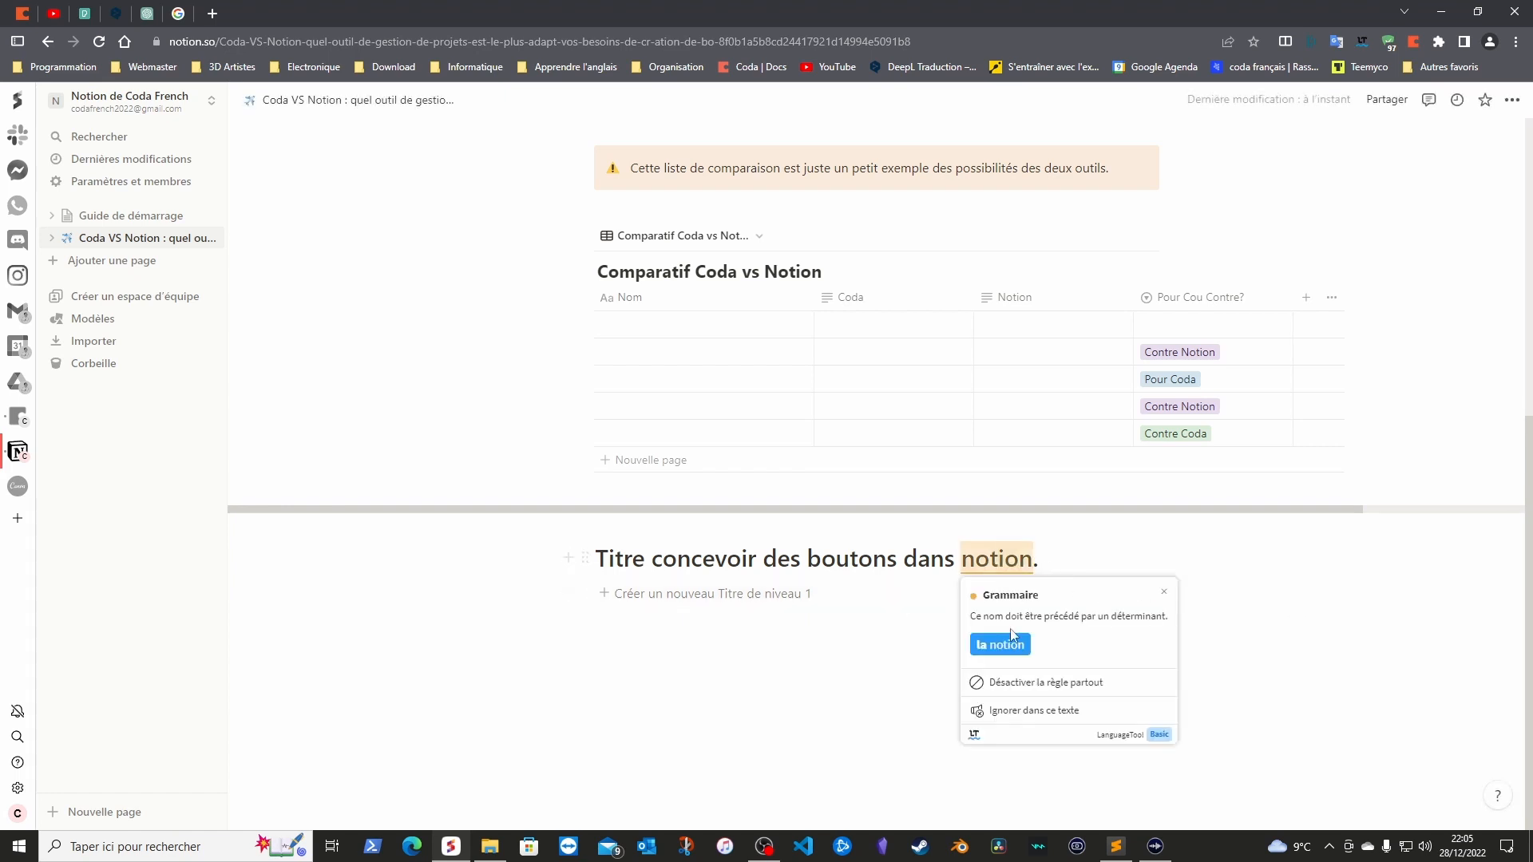
click(1076, 557)
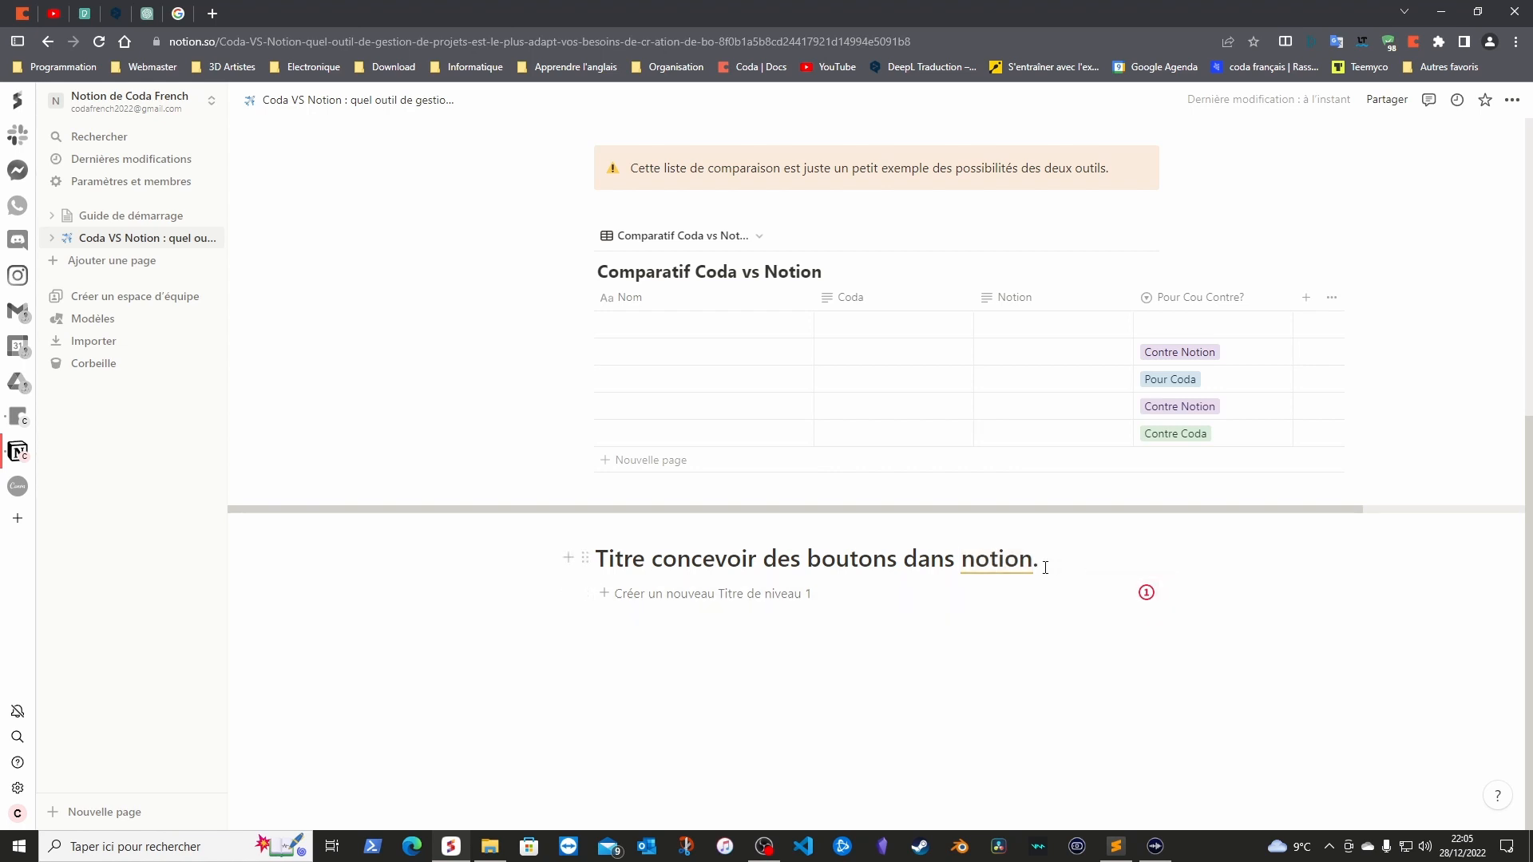
key(Left)
click(910, 636)
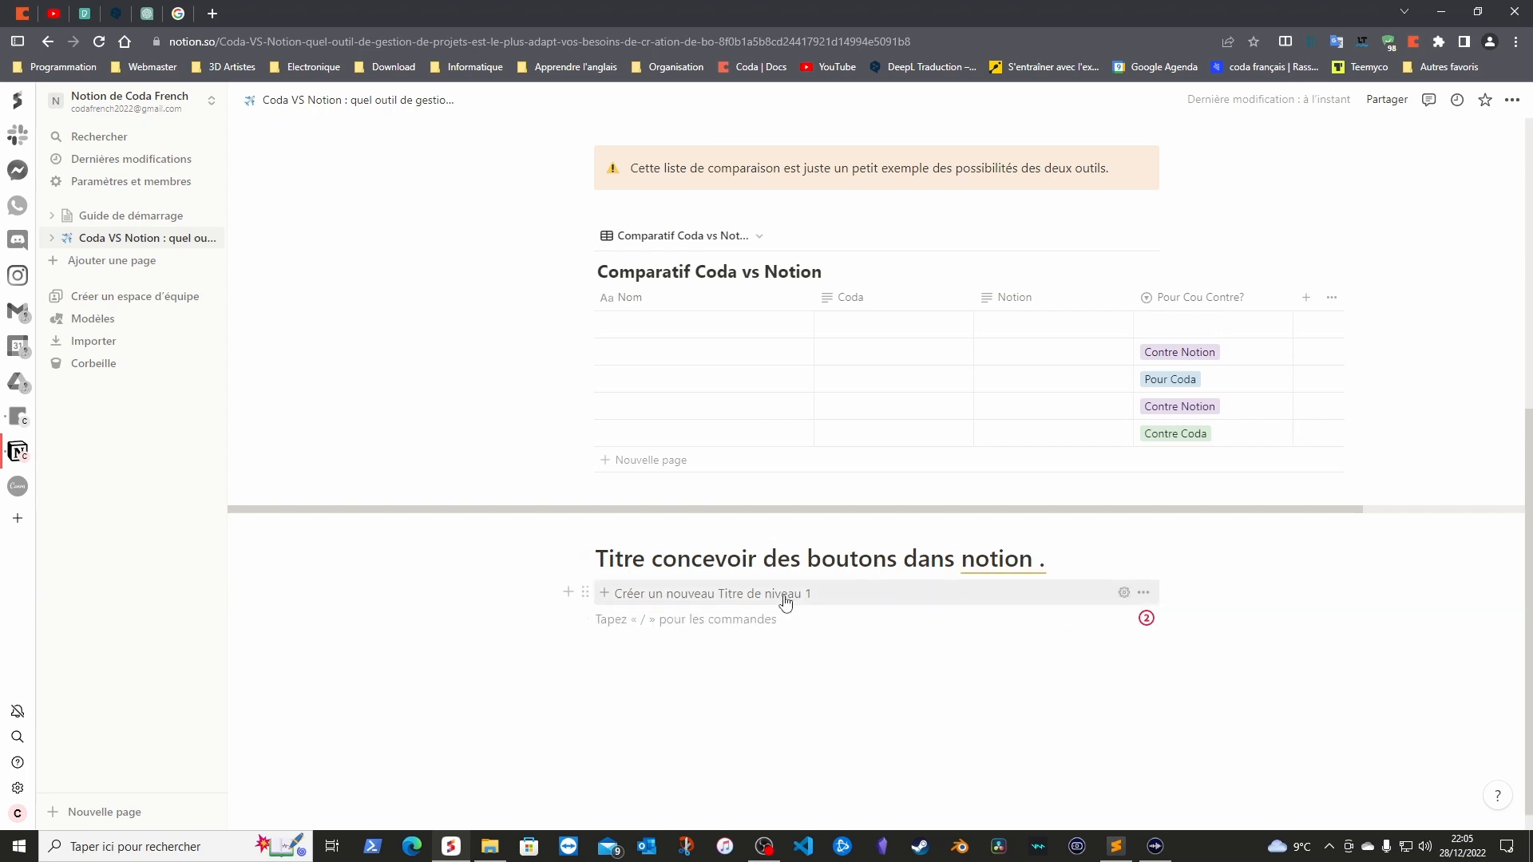
Reopen the configuration of the Créer un nouveau Titre de niveau 1 button, review its settings, and close it
click(1144, 593)
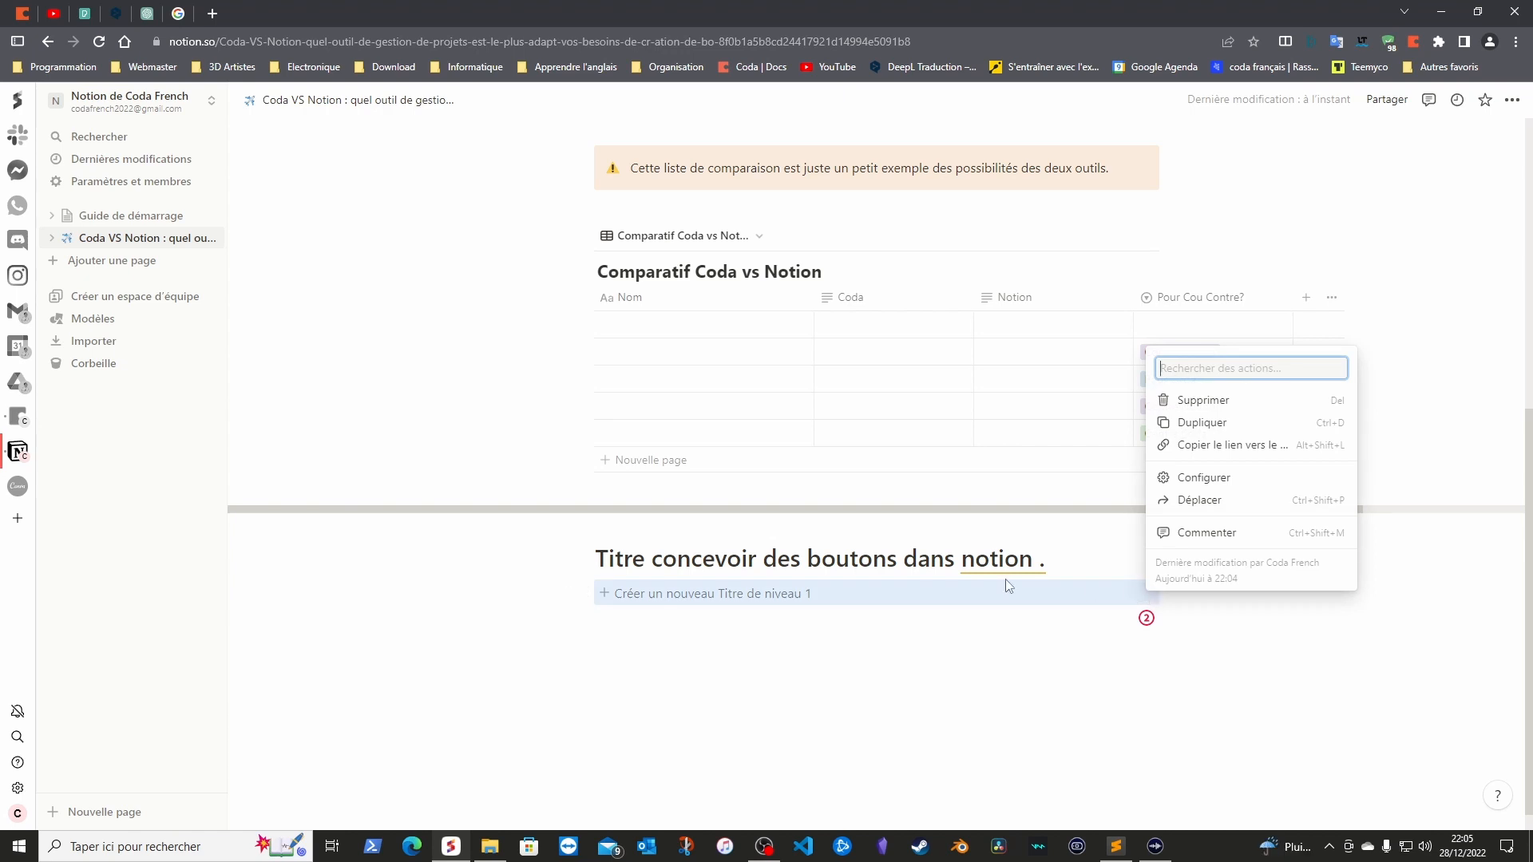
click(1243, 478)
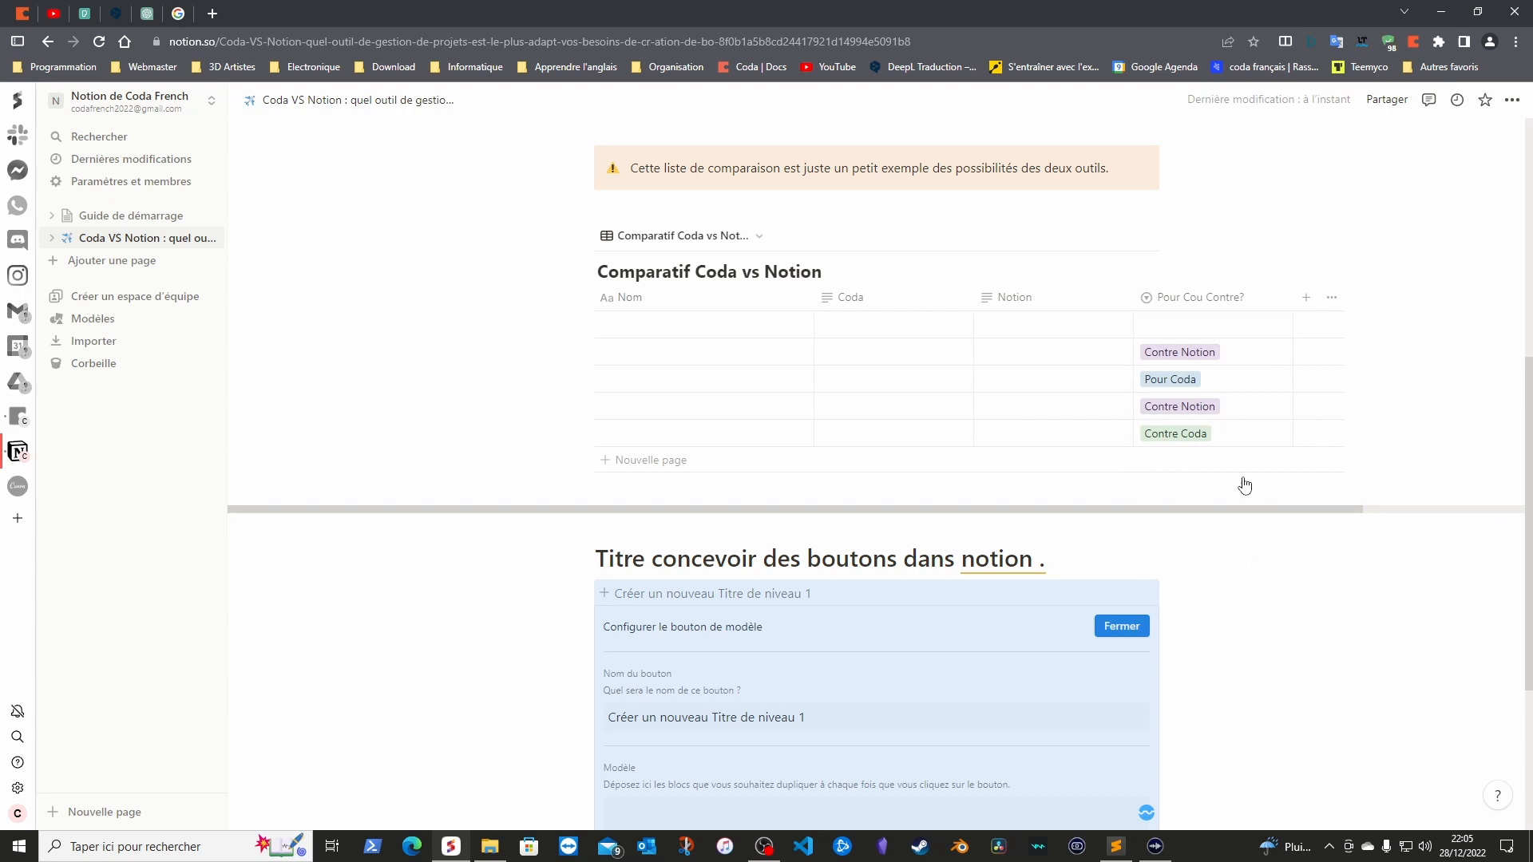
scroll(626, 637, down, 2)
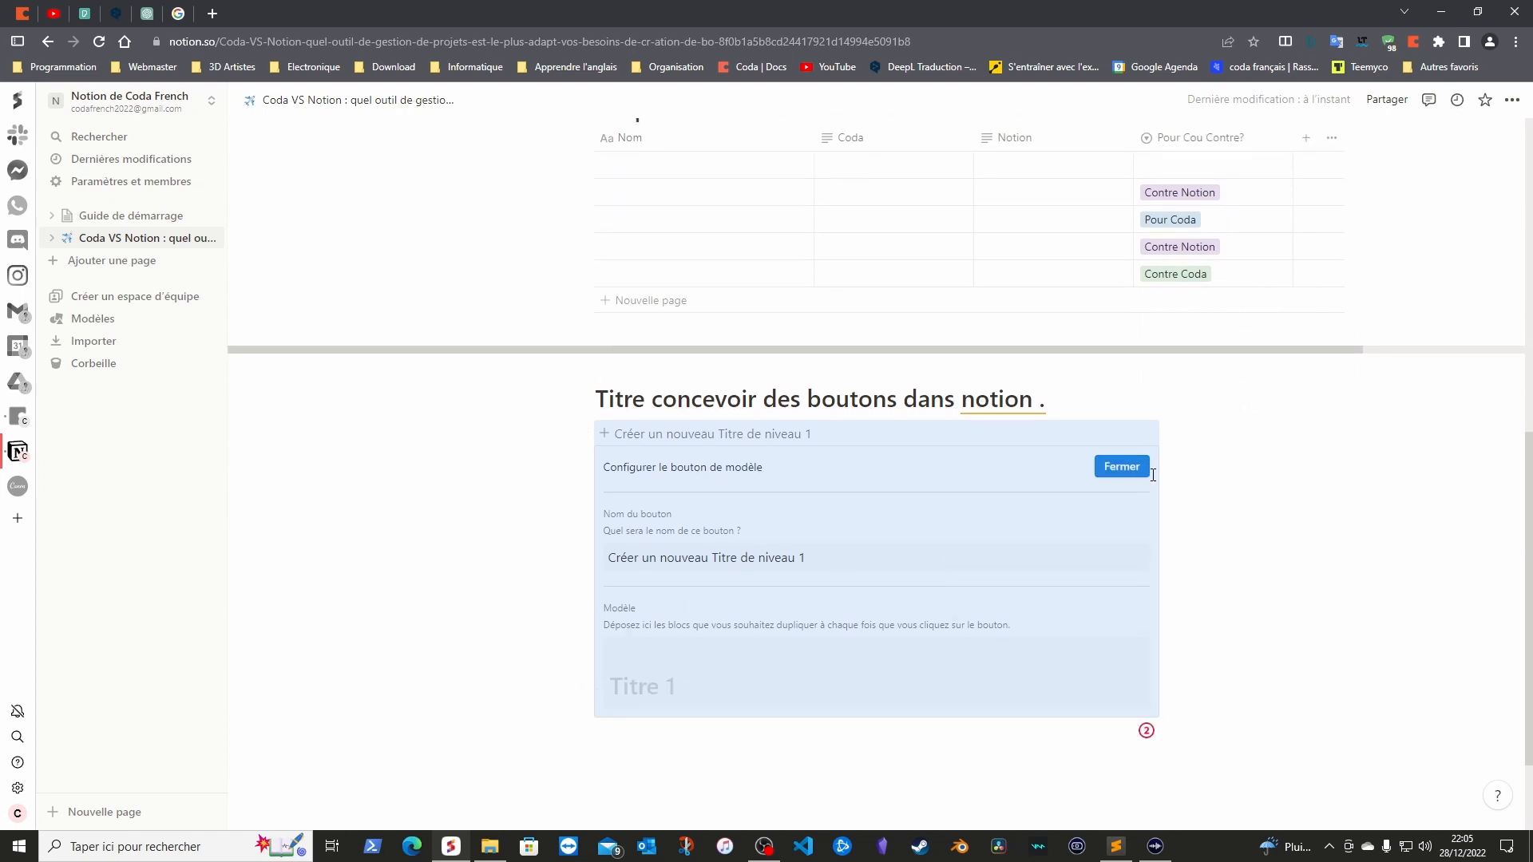
click(1127, 471)
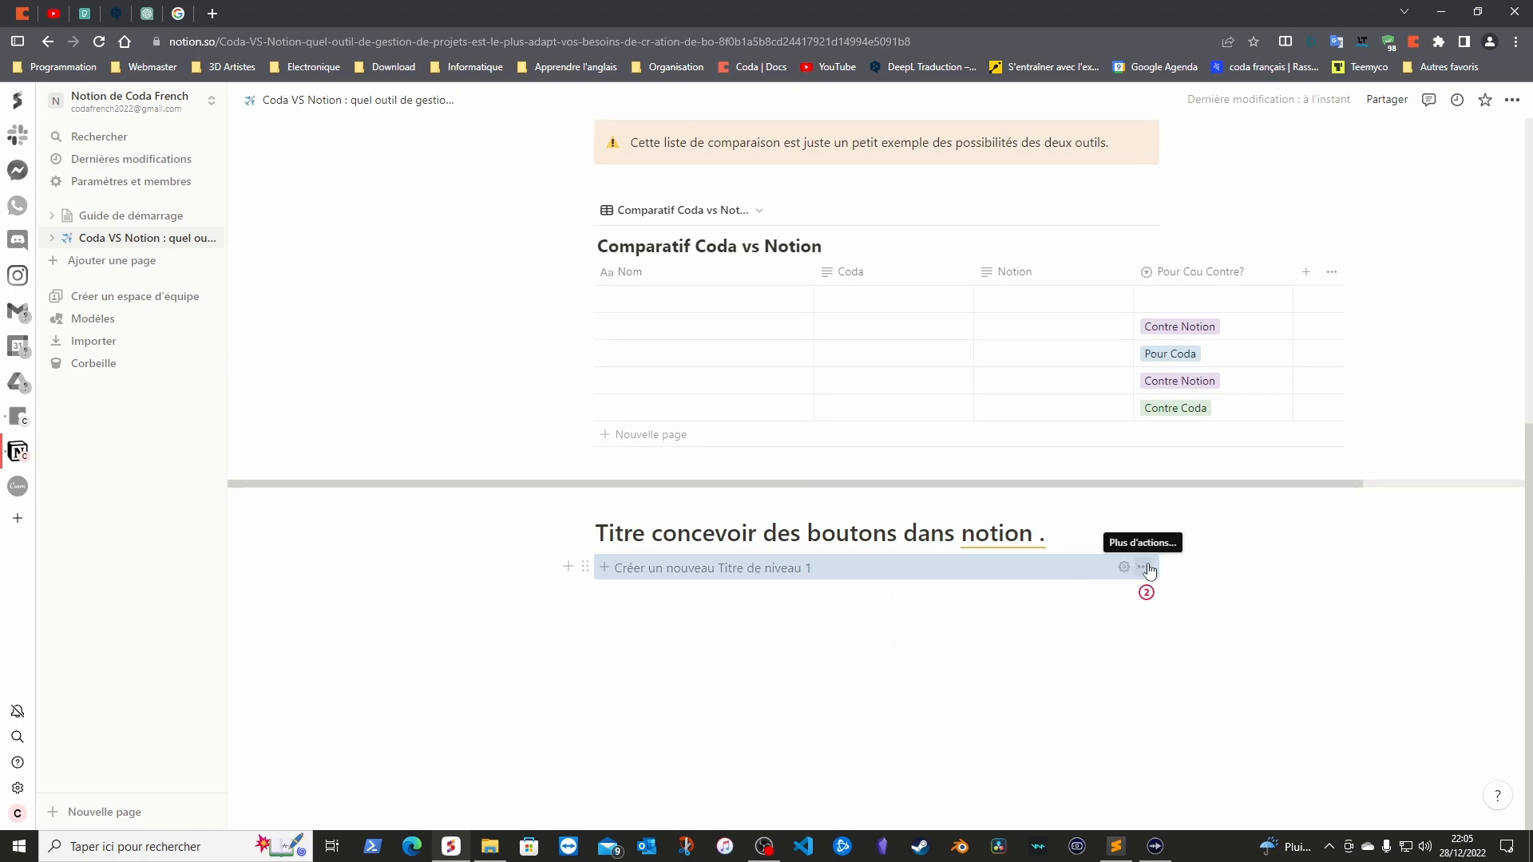
Examine the template button's available actions and the block types its Titre 1 template block can be turned into
click(1142, 568)
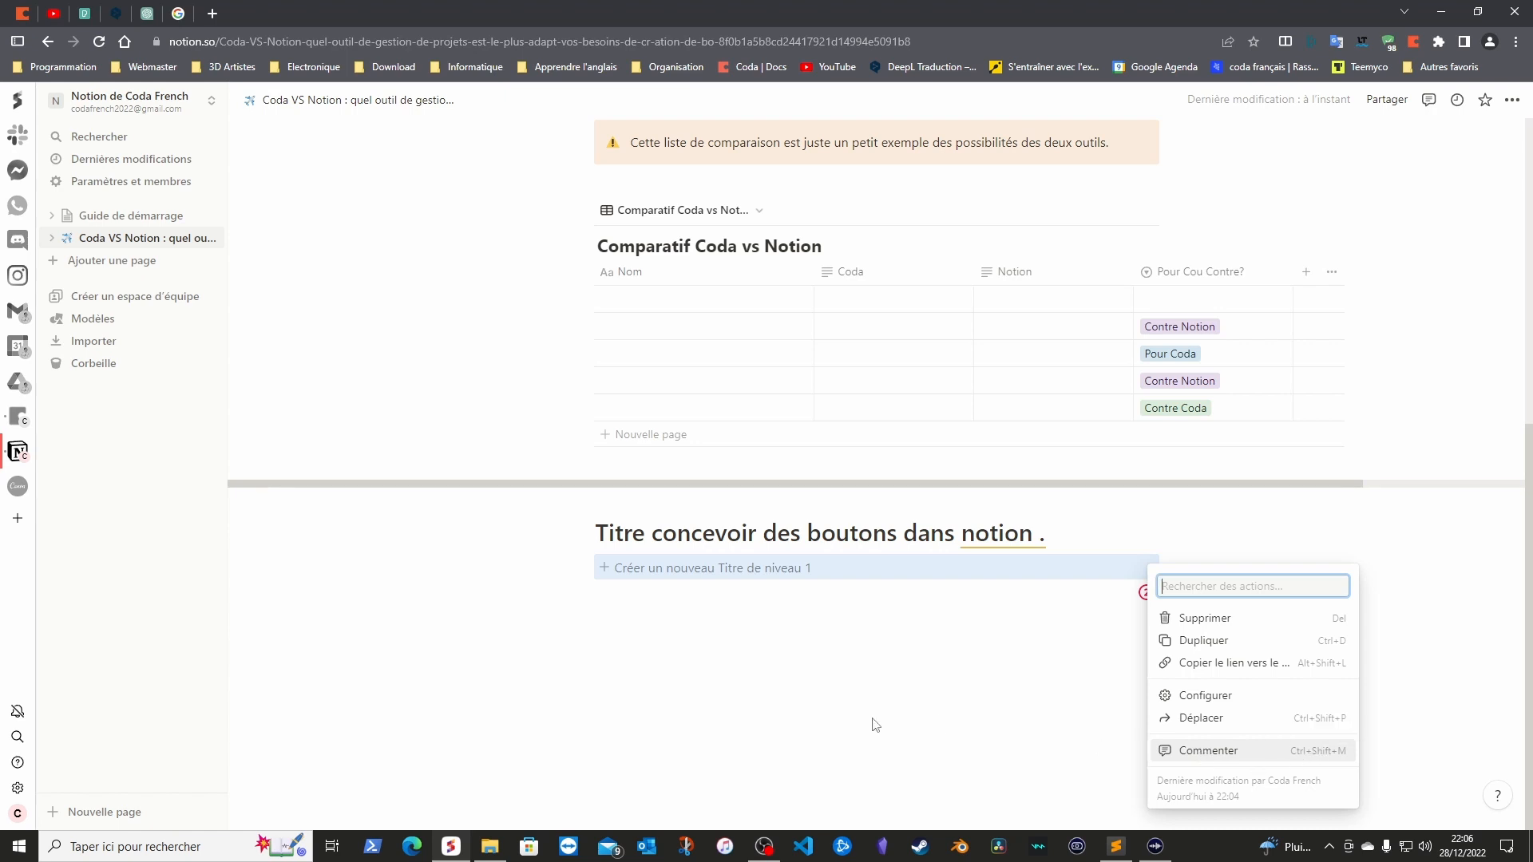
key(Escape)
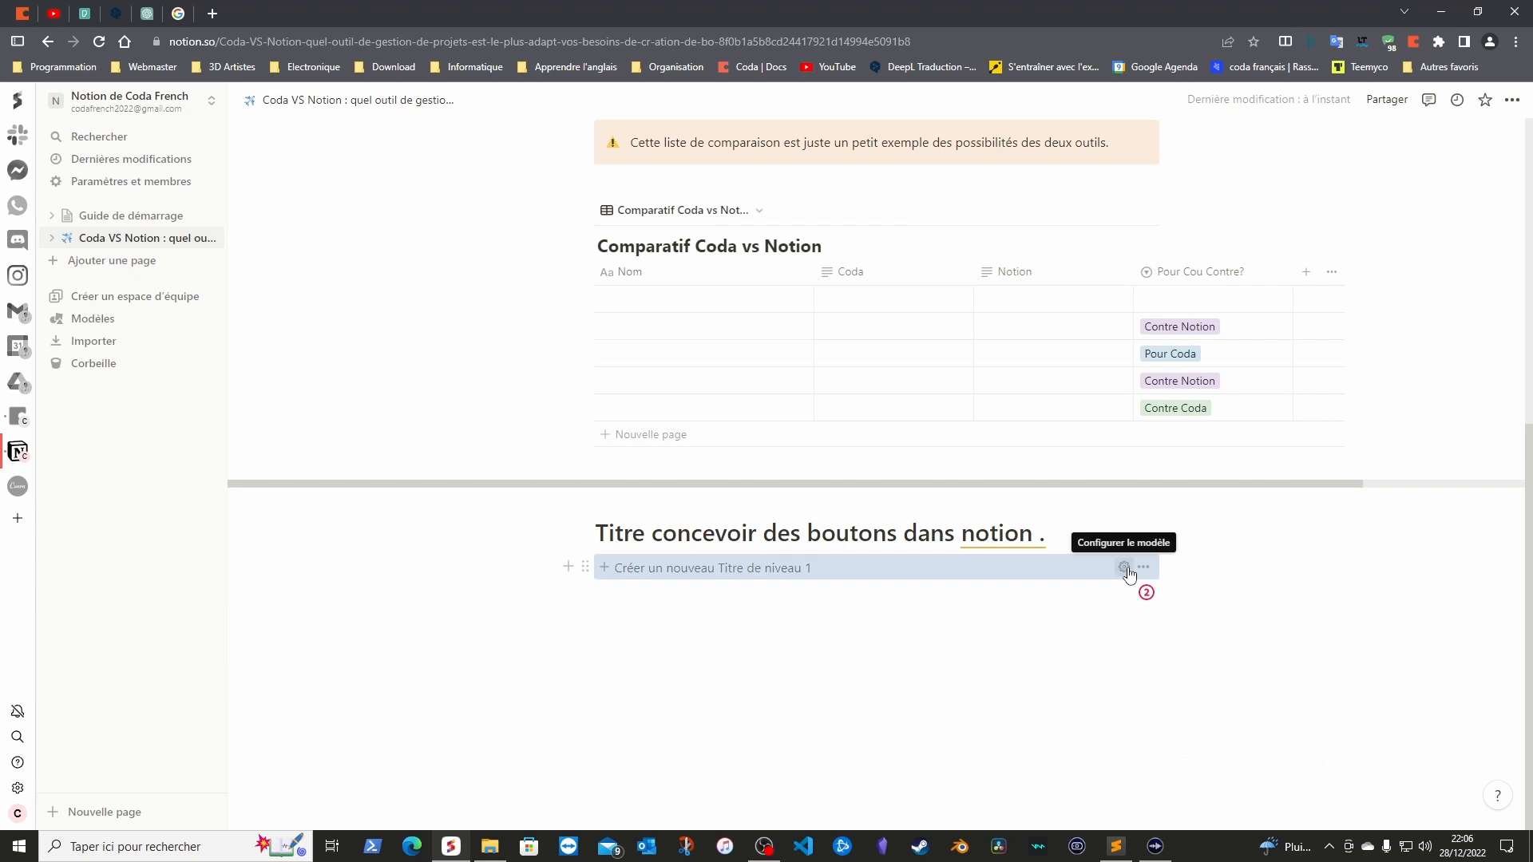
click(1124, 567)
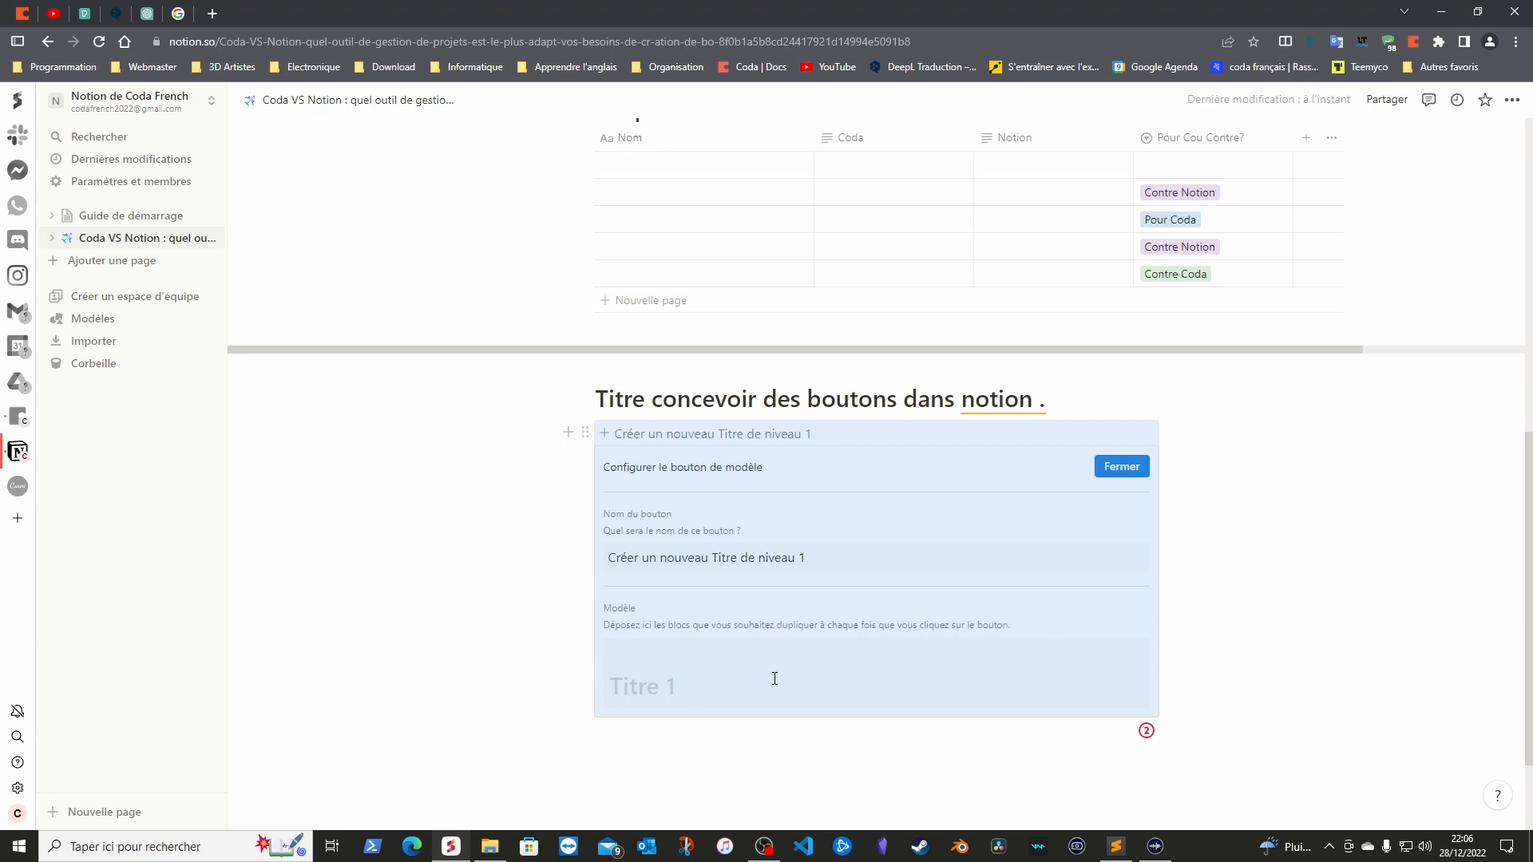
click(599, 685)
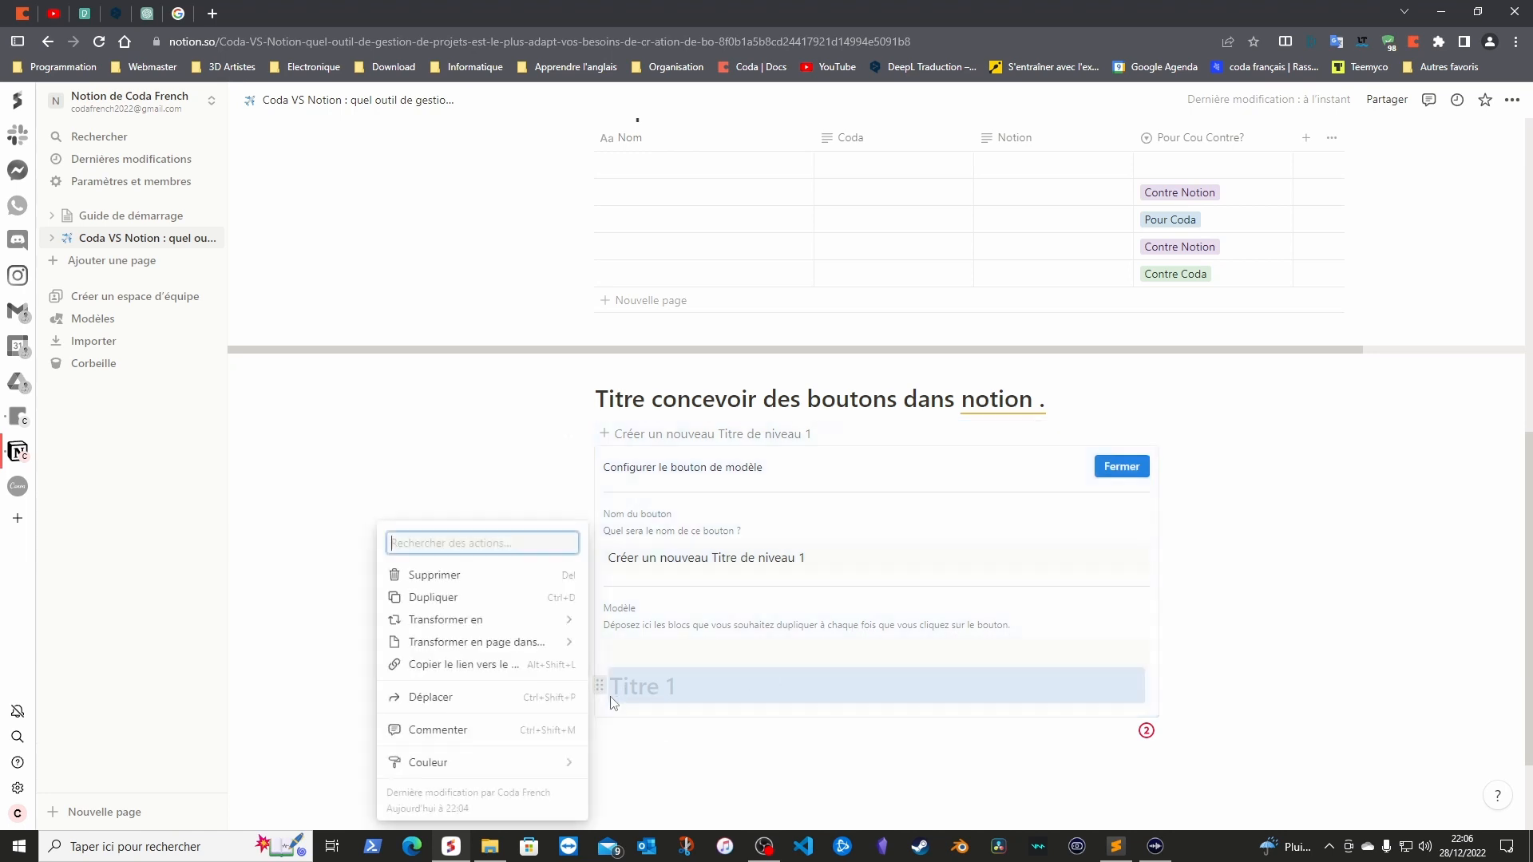
mouse_move(493, 627)
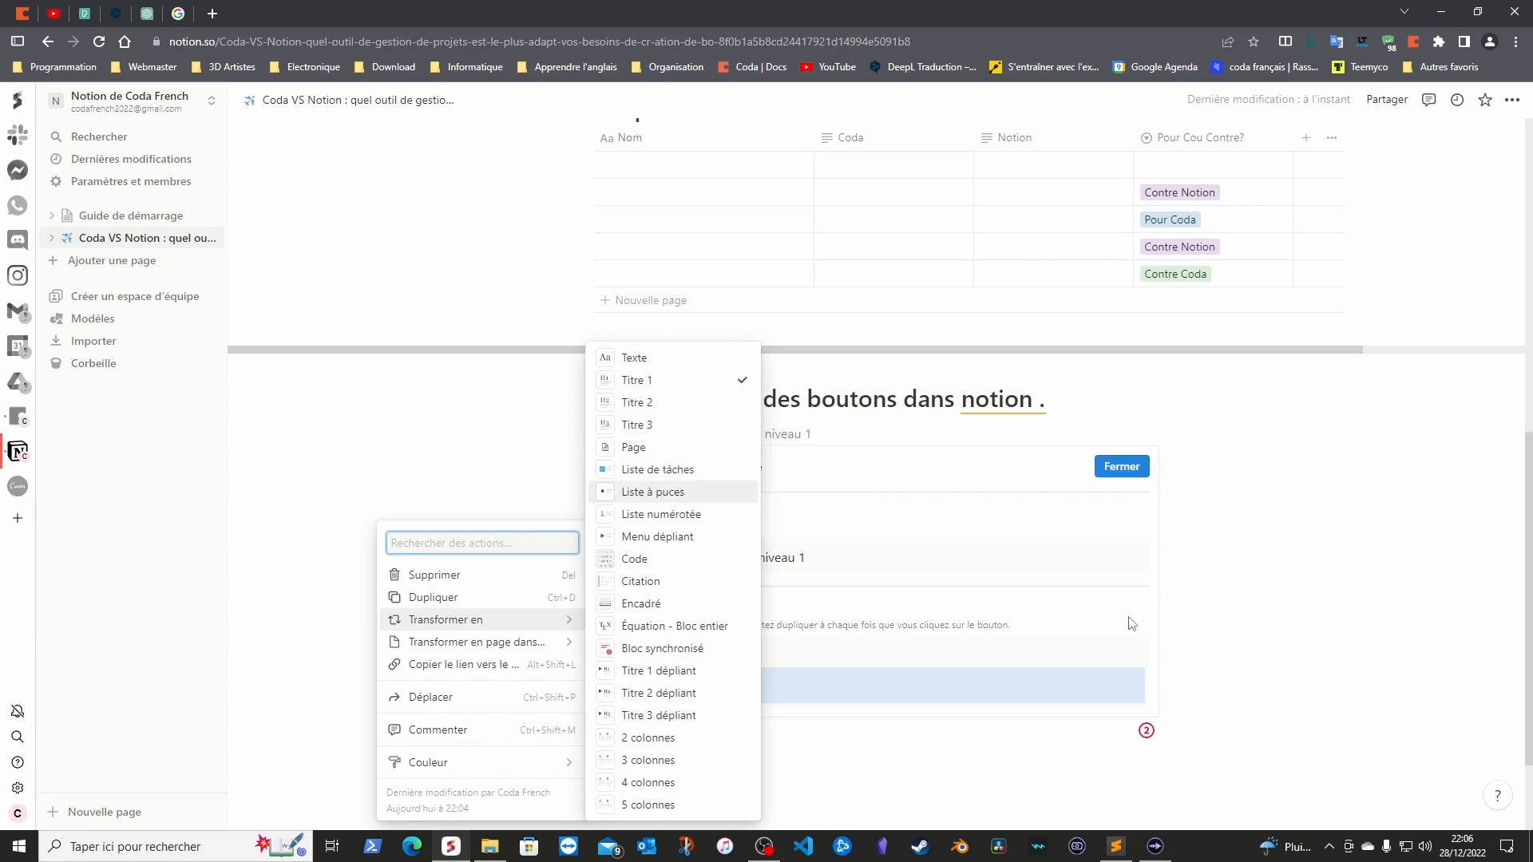
key(Escape)
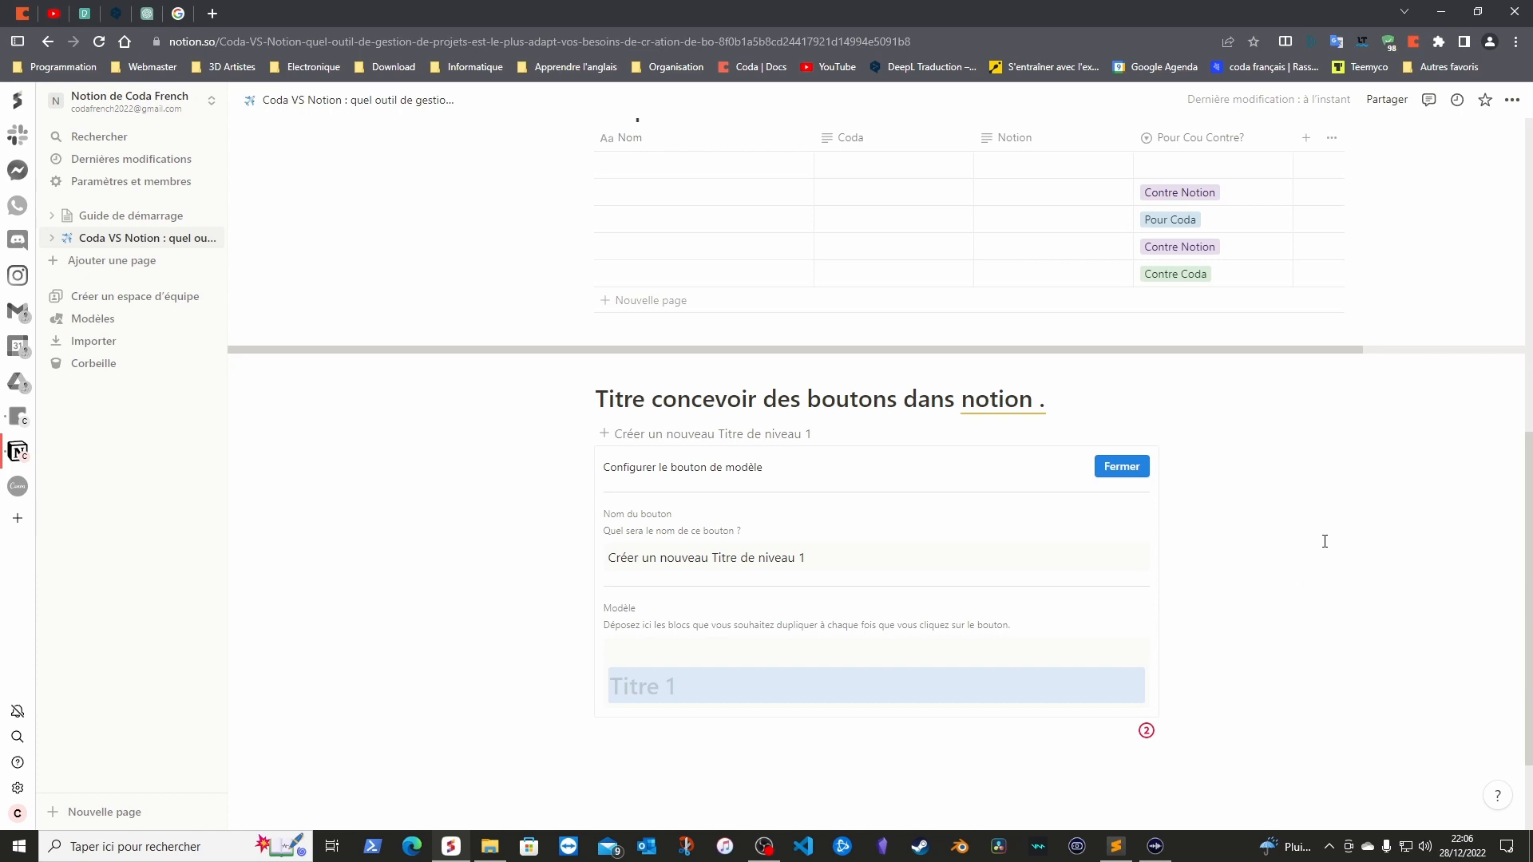
Switch to Coda, try removing the callout style from the Push buttons line, and undo the change
click(18, 416)
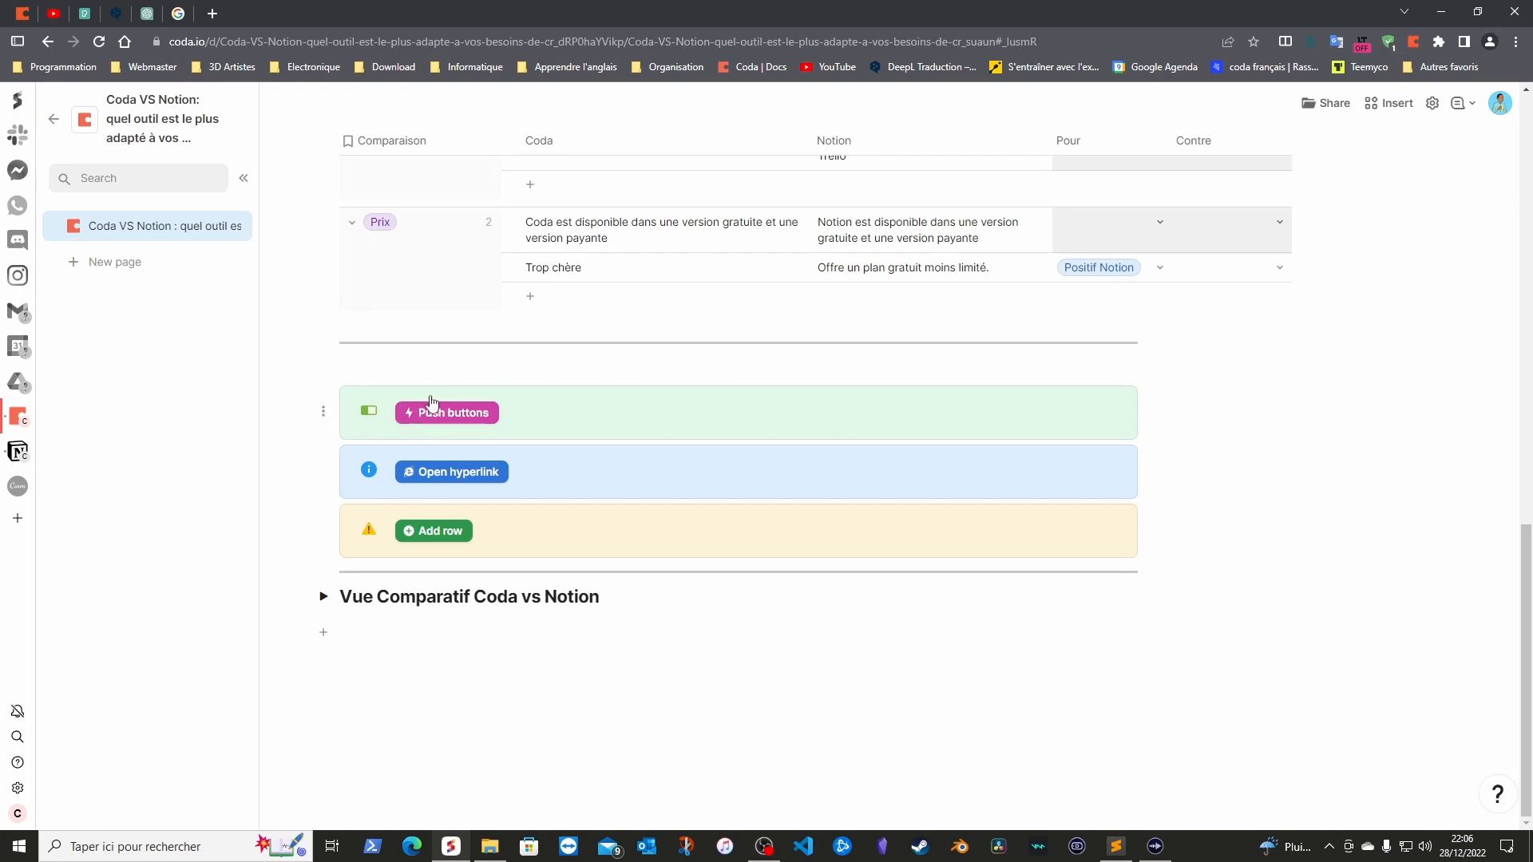
click(323, 412)
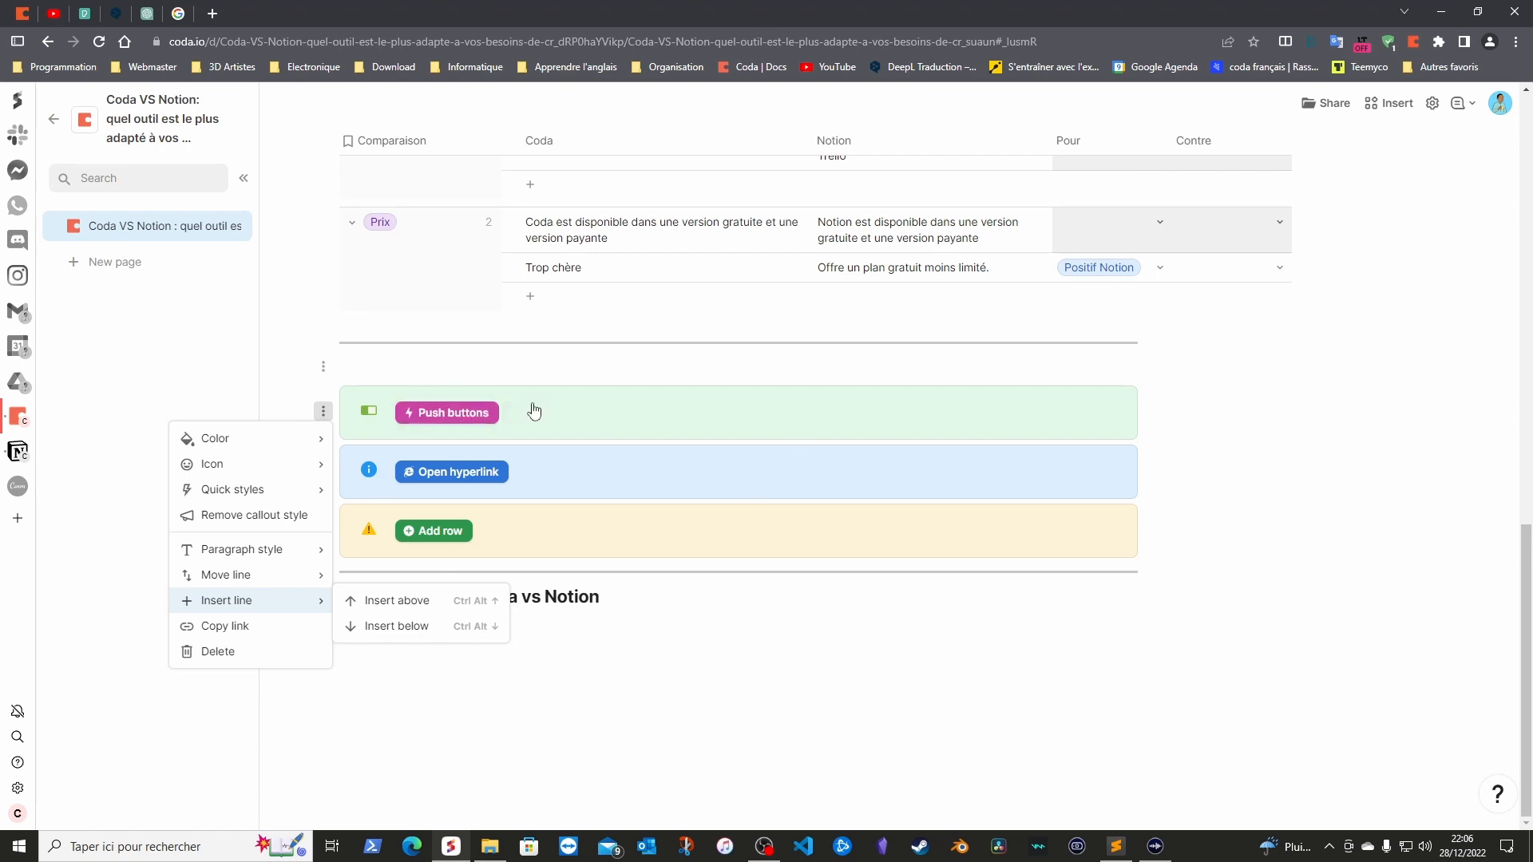
mouse_move(267, 491)
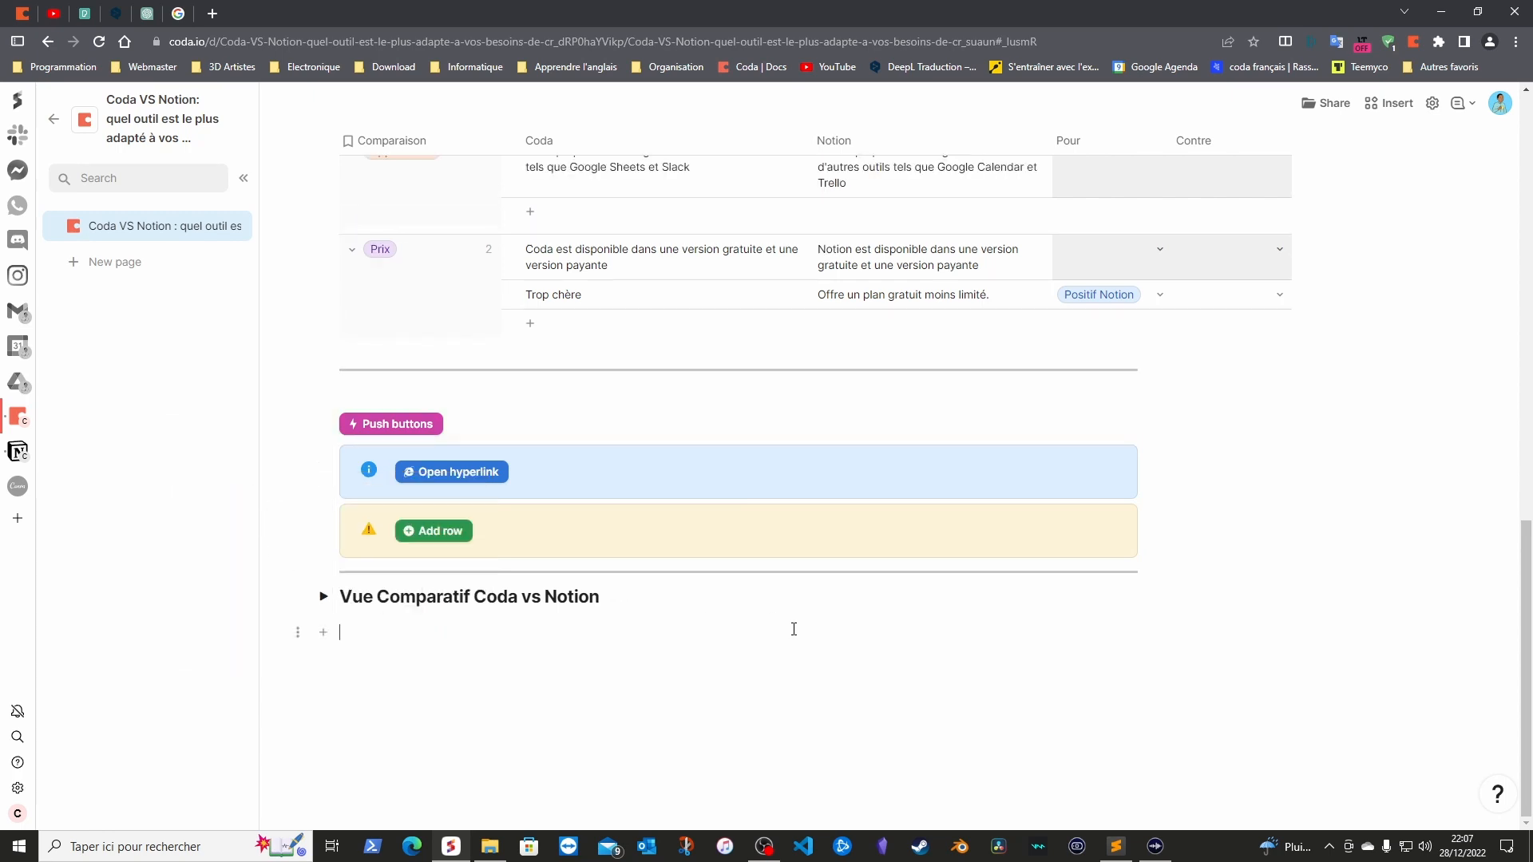
key(ctrl+z)
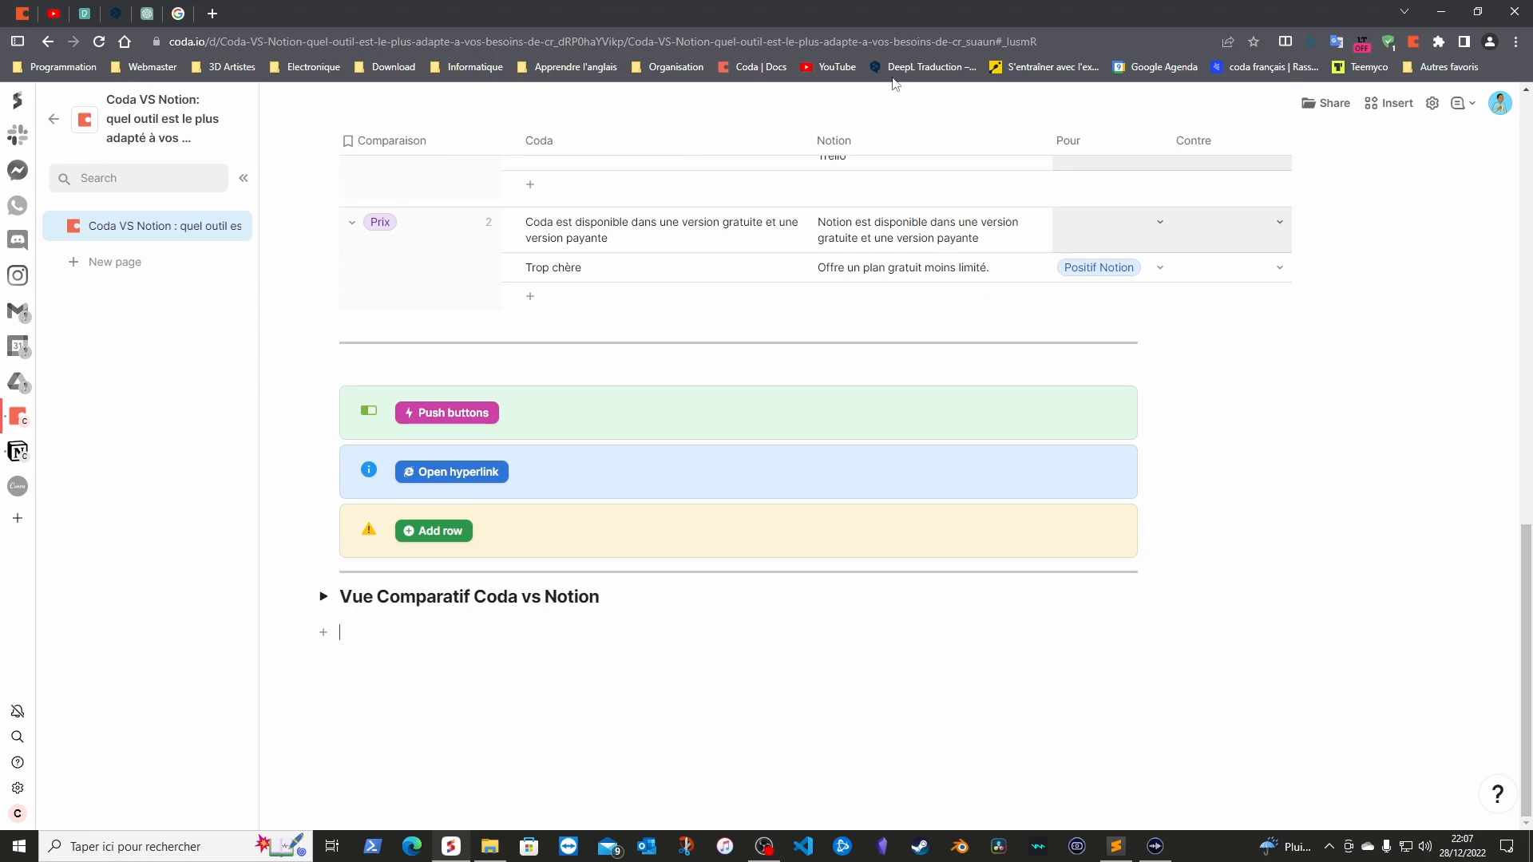
Switch to Notion and examine the block types the warning callout above the comparison table can be turned into, keeping Encadré
click(18, 451)
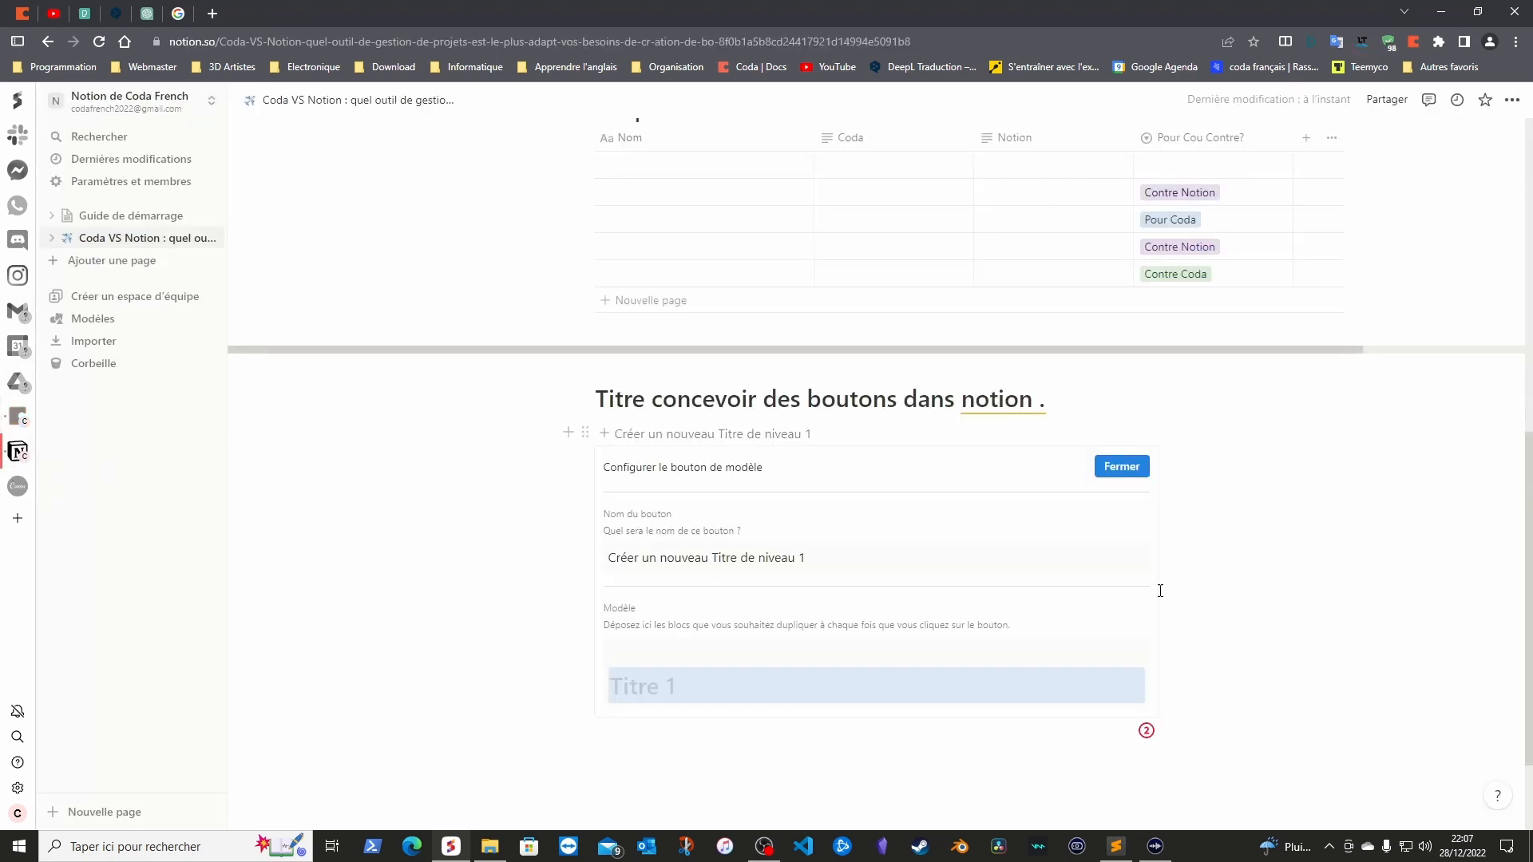
scroll(1336, 466, up, 6)
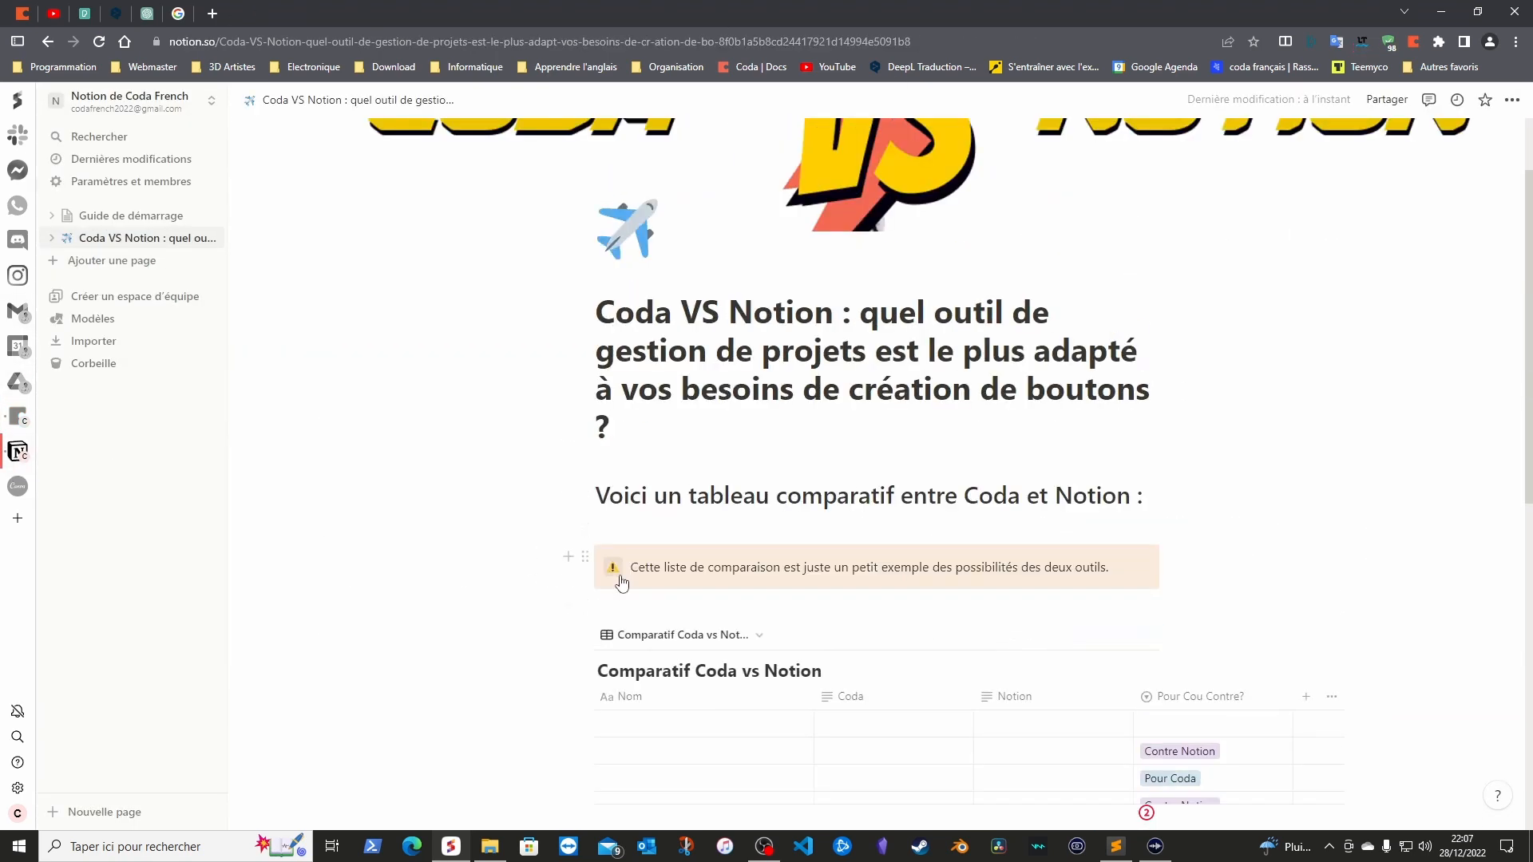
click(585, 556)
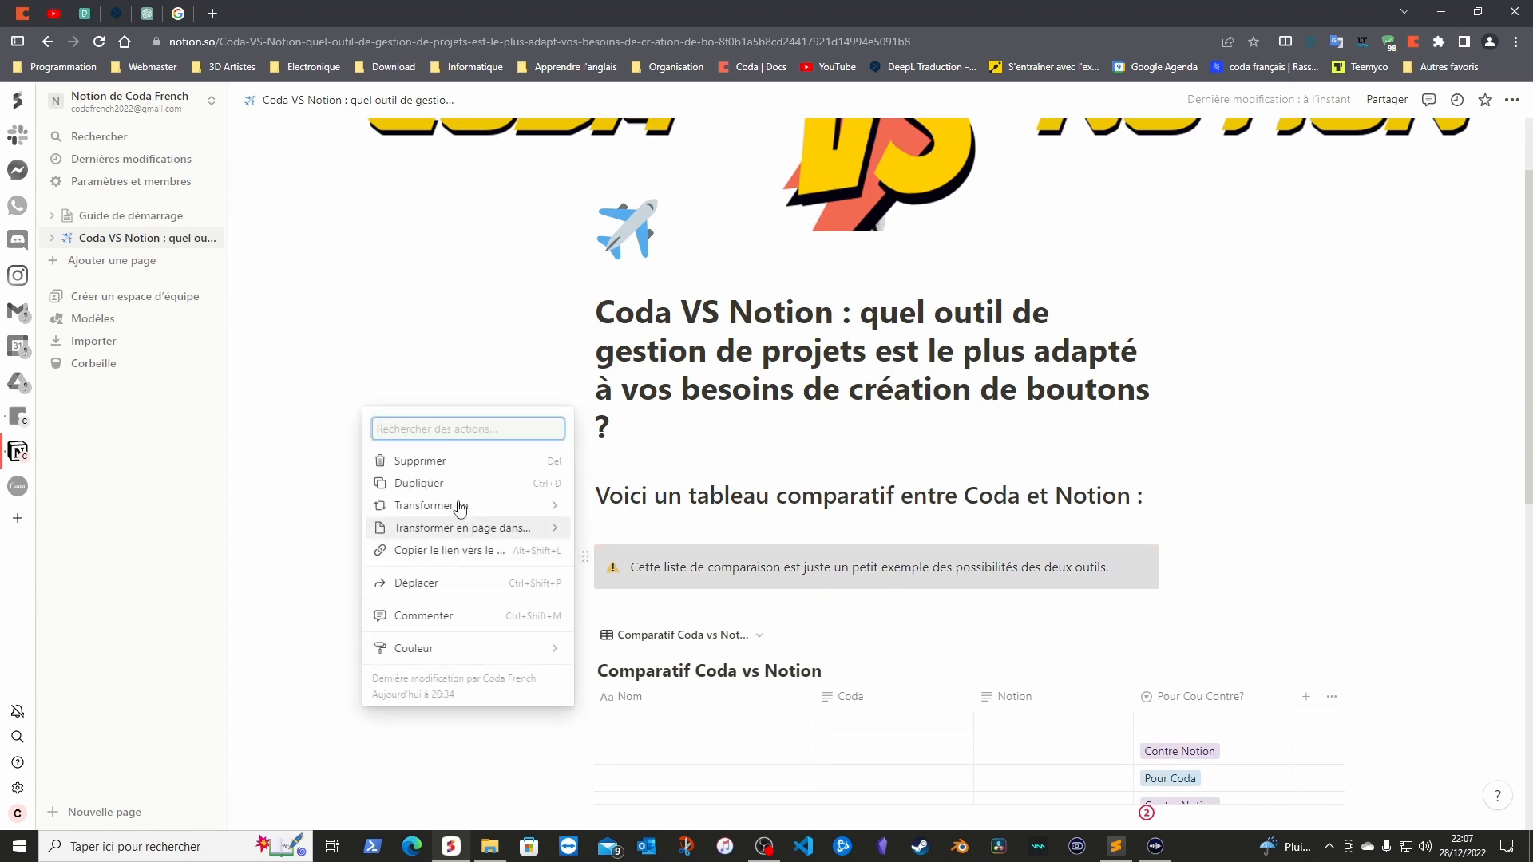
mouse_move(478, 532)
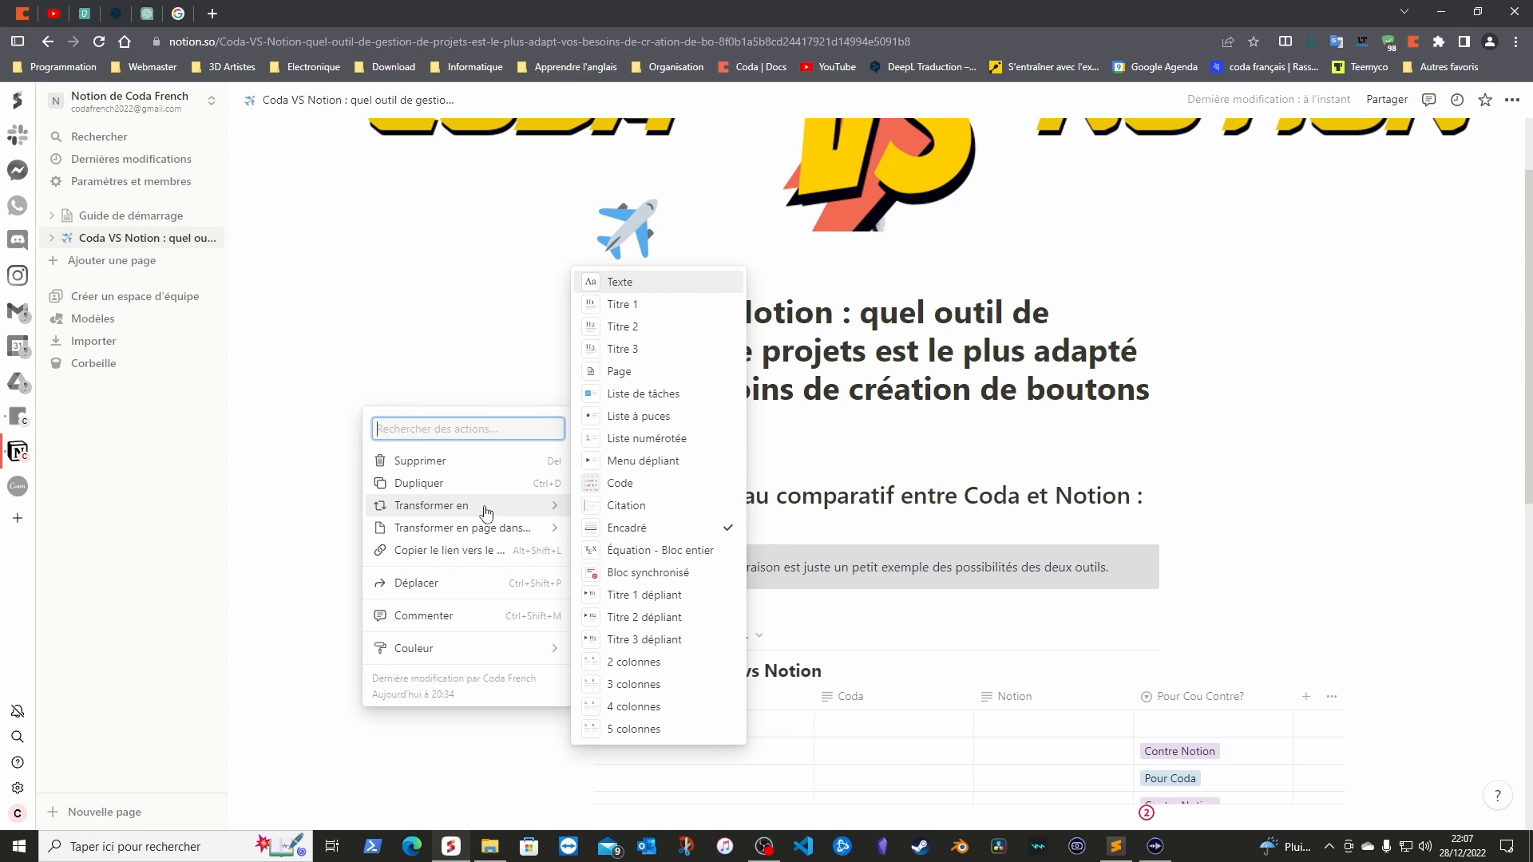
click(614, 527)
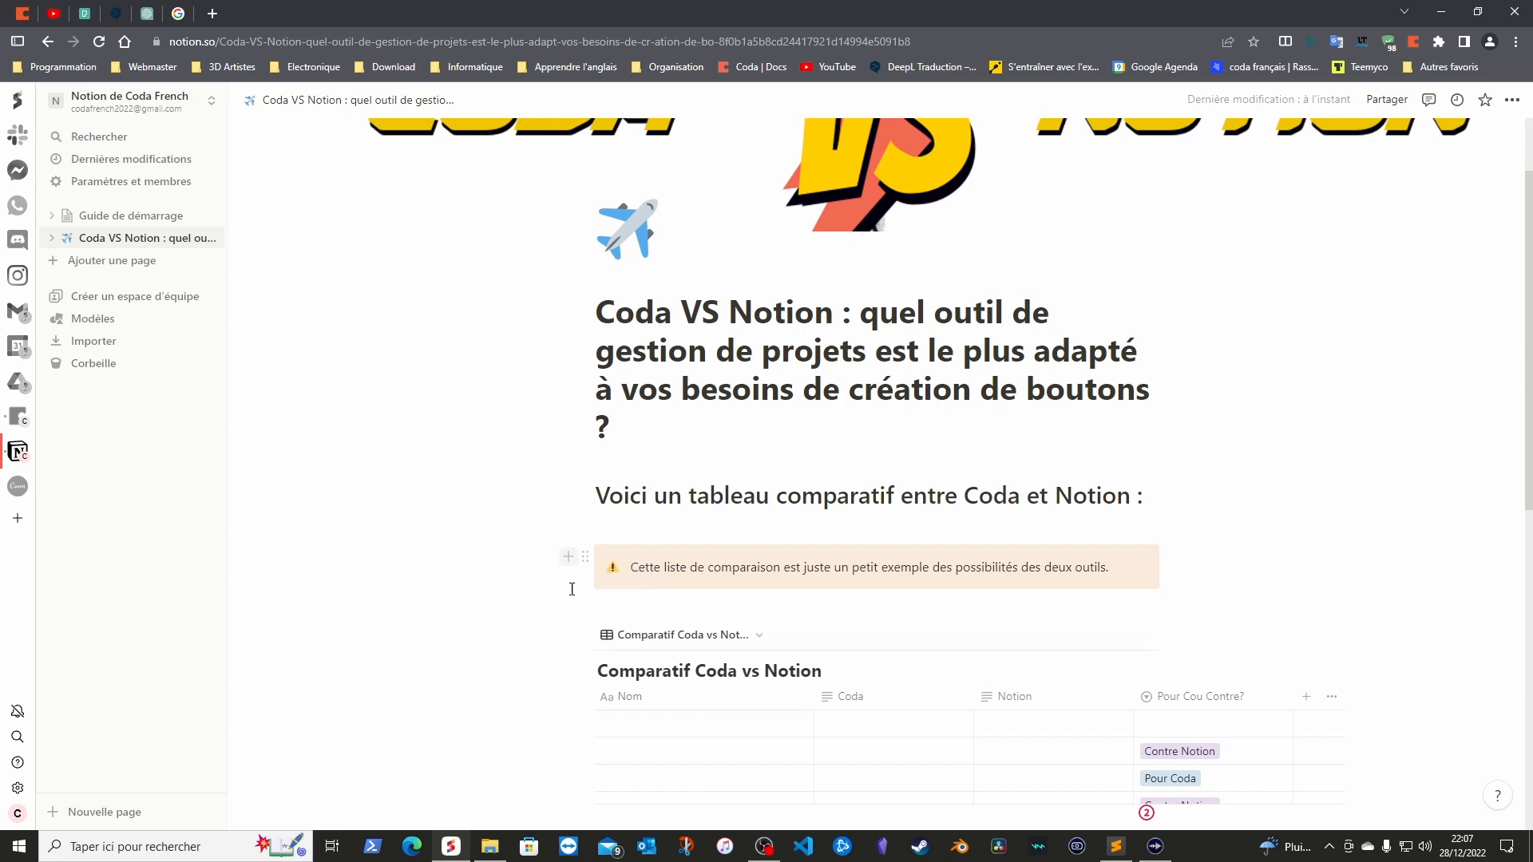
Close the configuration of the Créer un nouveau Titre de niveau 1 template button
scroll(1388, 578, down, 5)
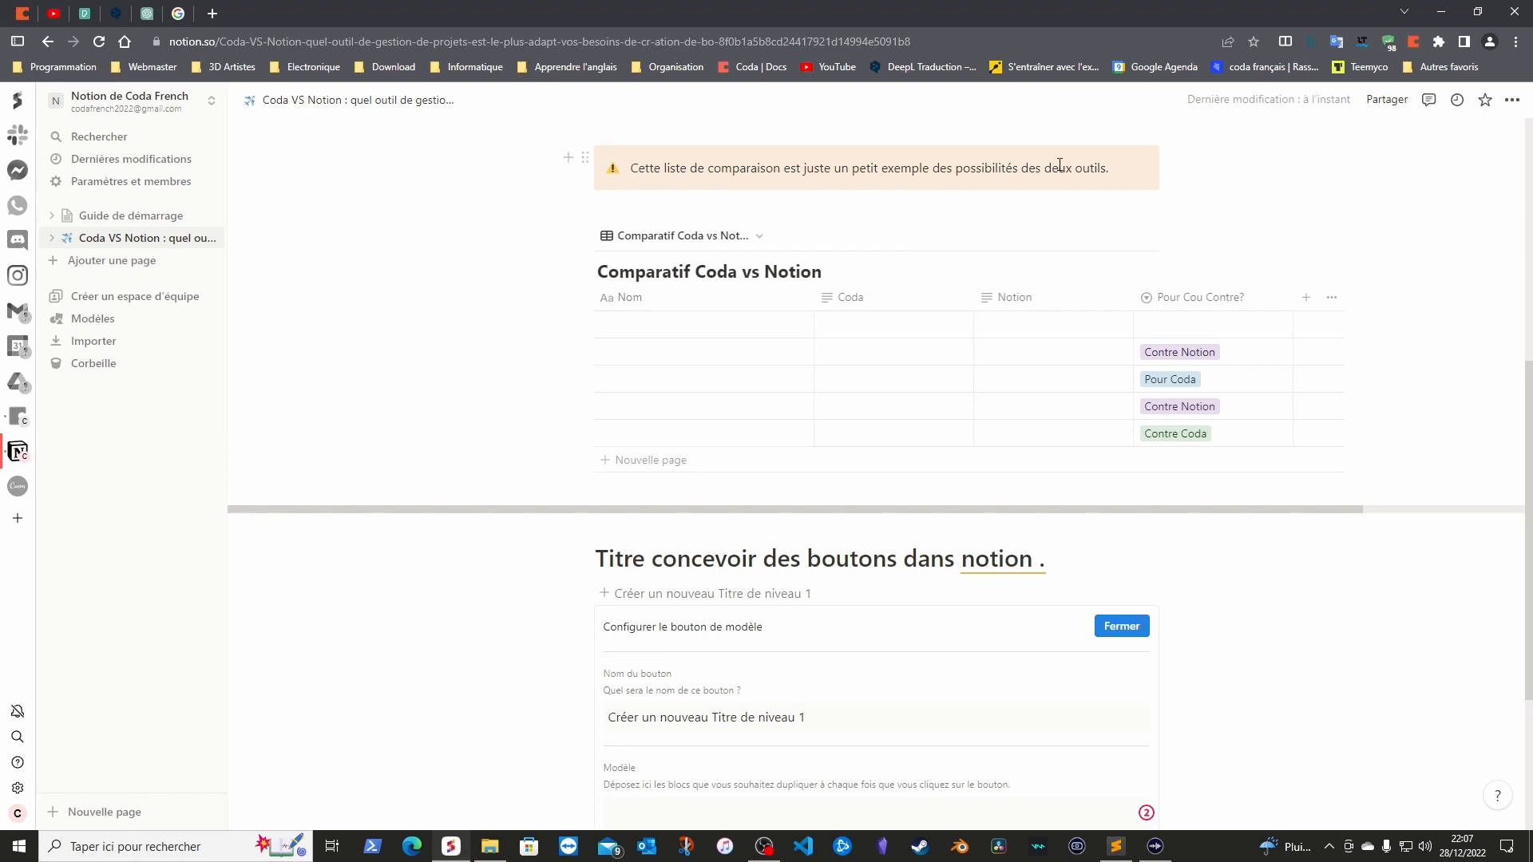
scroll(1237, 567, down, 3)
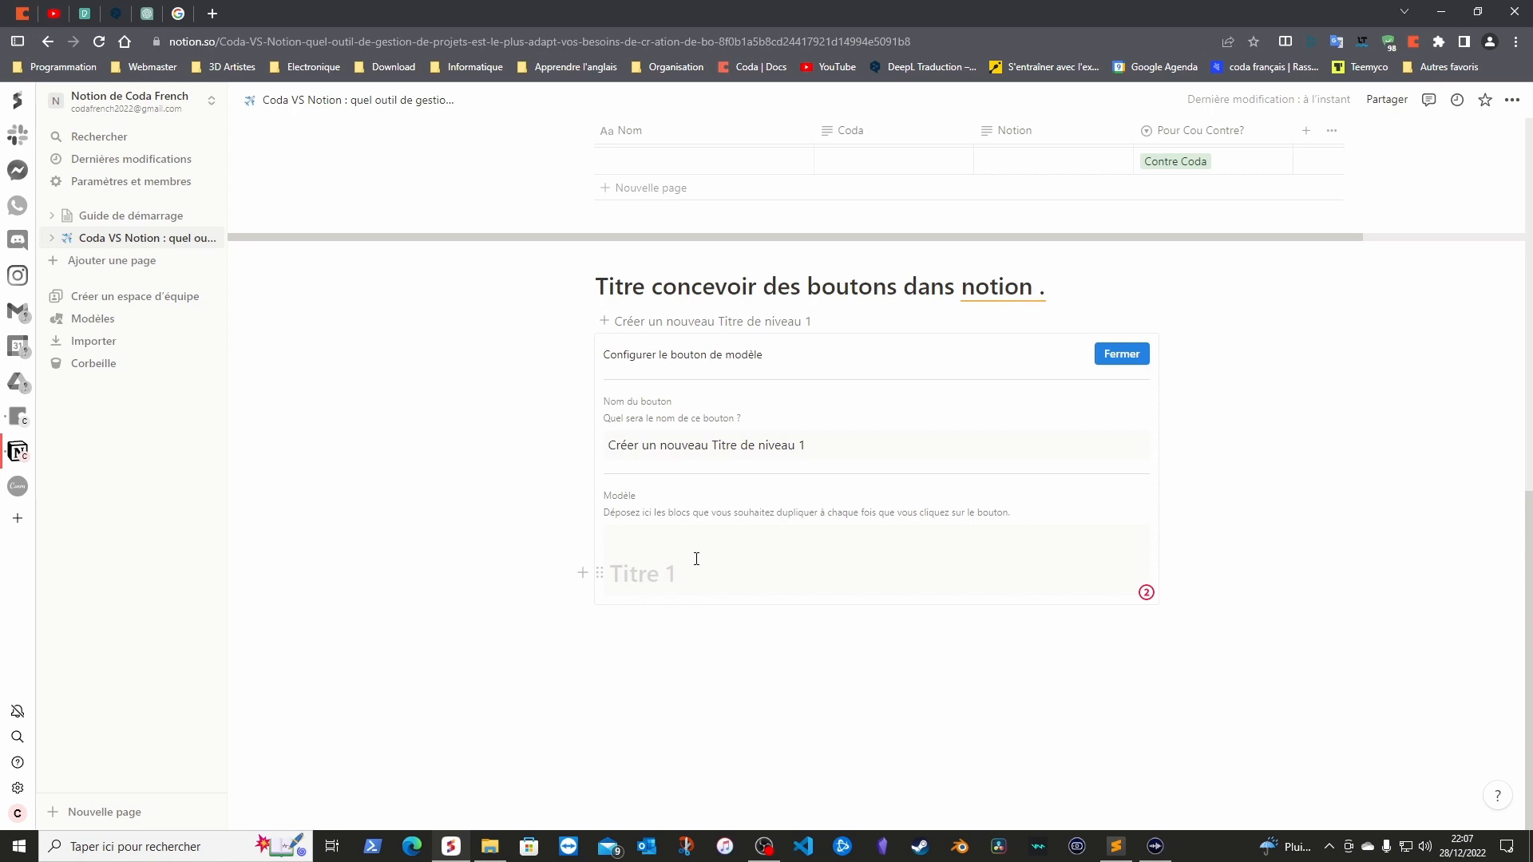
click(1134, 360)
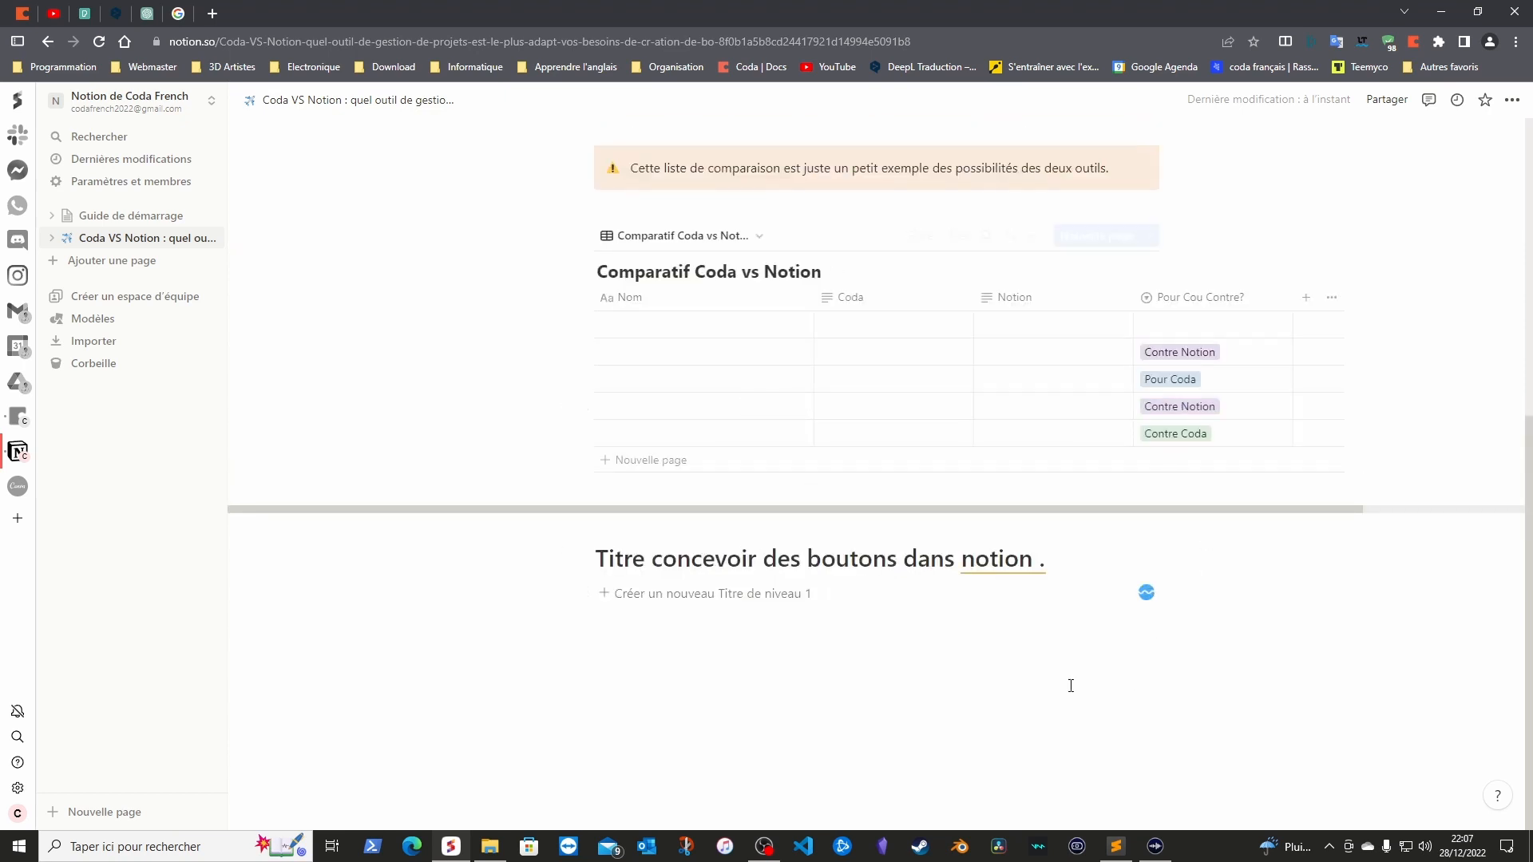